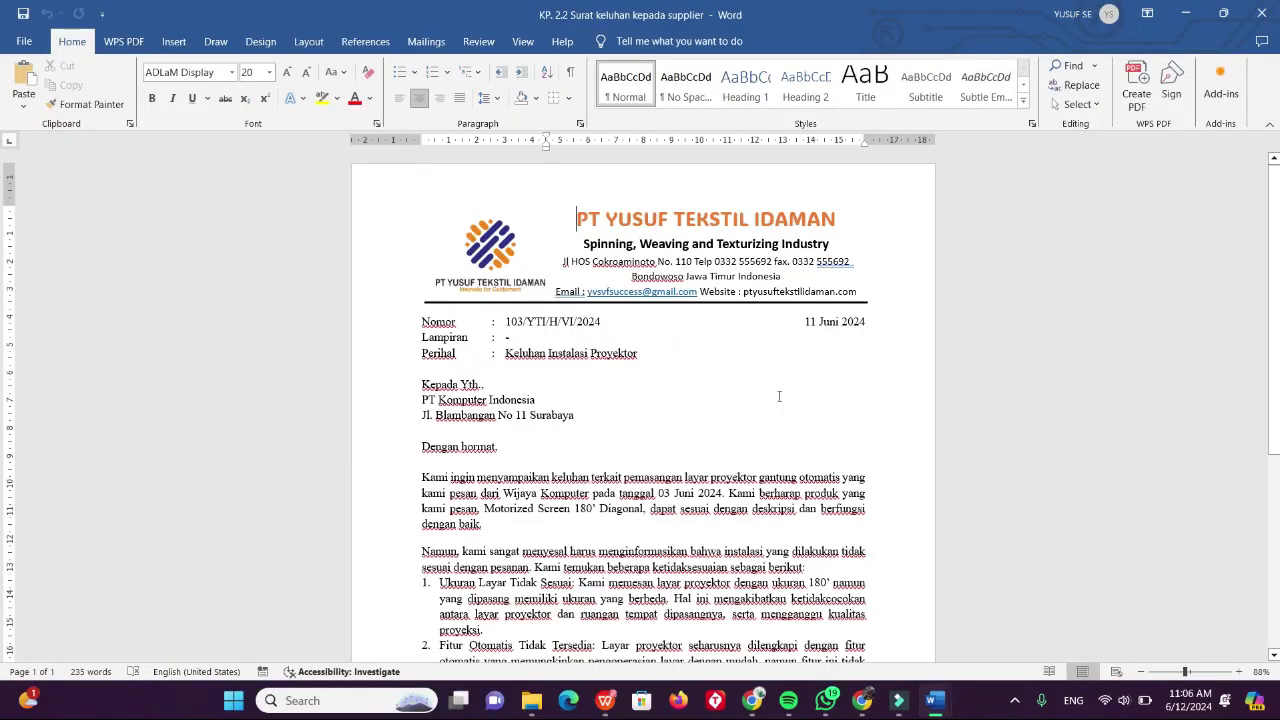
Review the complaint letter's letterhead, reference details, recipient block and opening paragraphs about the projector screen installation.
{"action": "scroll", "coordinate": [779, 397], "scroll_direction": "up", "scroll_amount": 6, "text": "ctrl"}
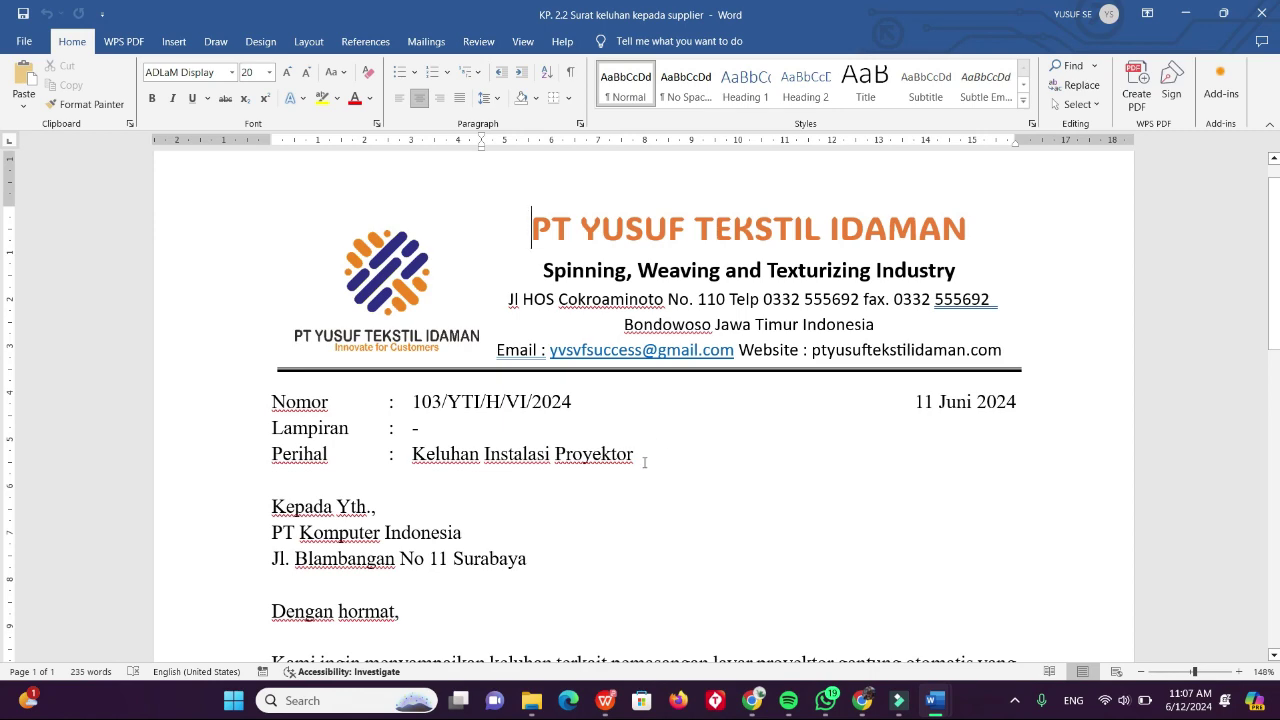
{"action": "scroll", "coordinate": [644, 462], "scroll_direction": "down", "scroll_amount": 3}
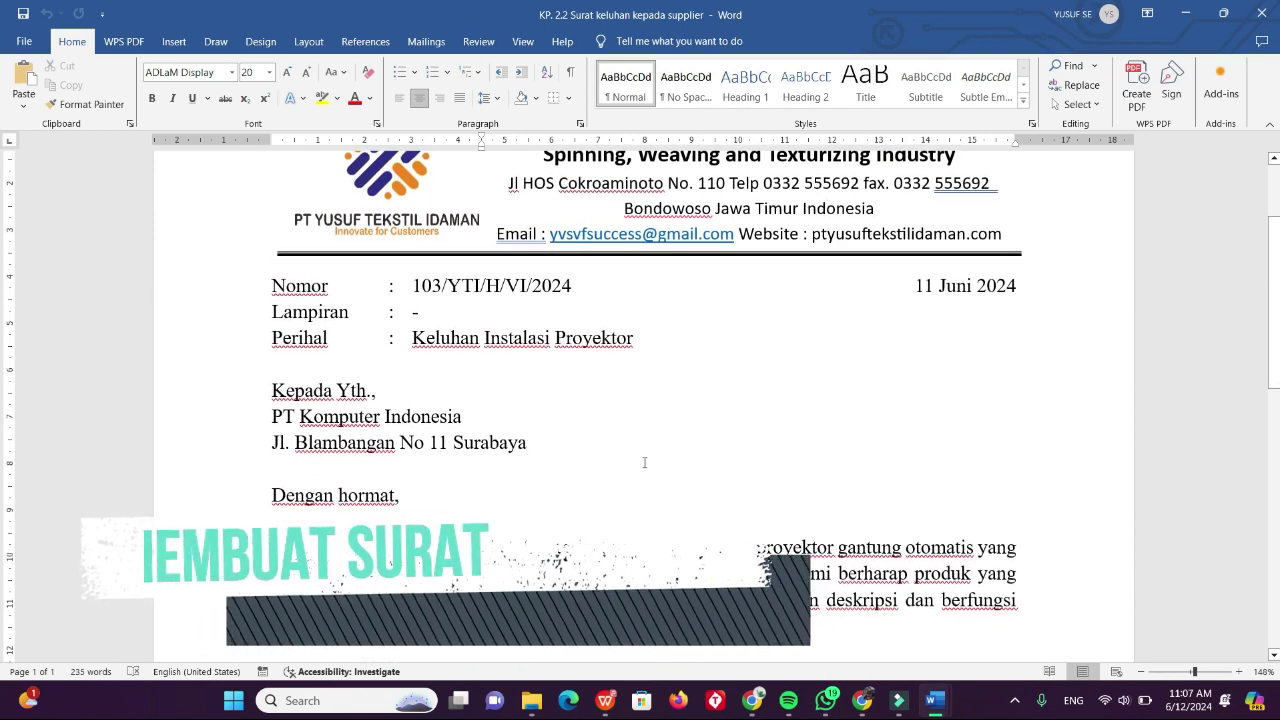
{"action": "left_click", "coordinate": [388, 458]}
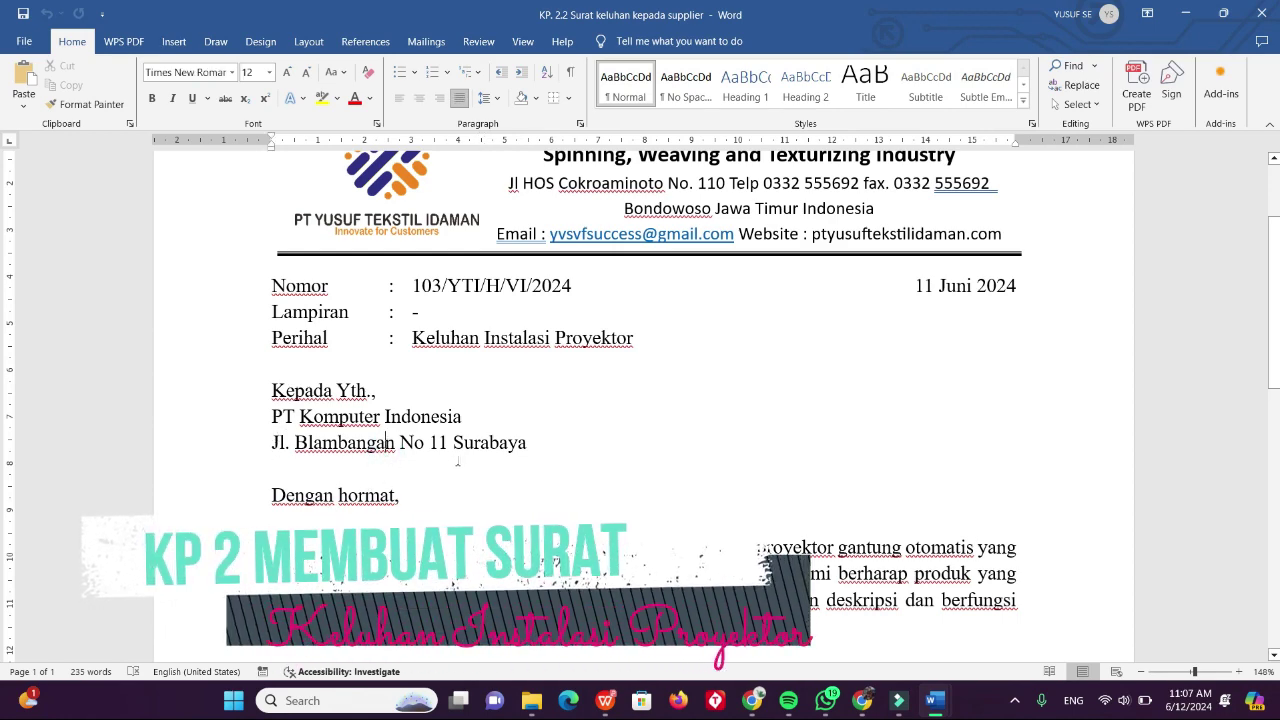
{"action": "scroll", "coordinate": [458, 460], "scroll_direction": "down", "scroll_amount": 5}
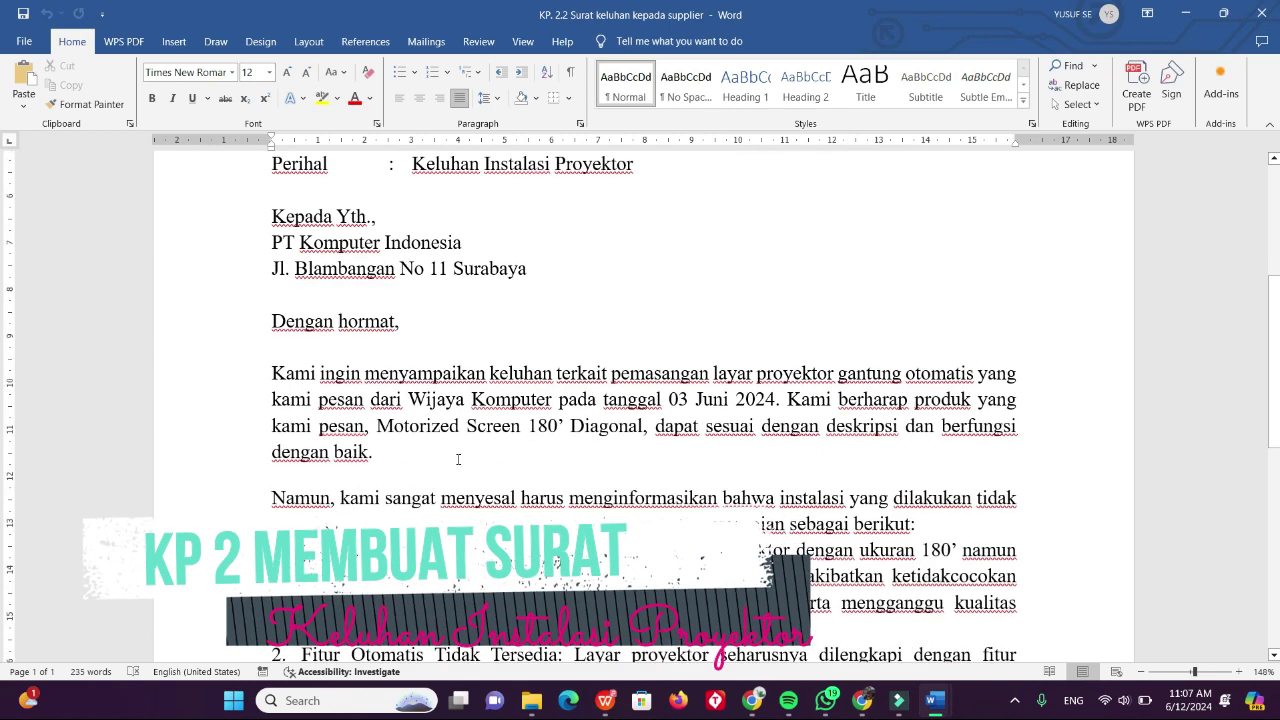
{"action": "scroll", "coordinate": [458, 460], "scroll_direction": "down", "scroll_amount": 1}
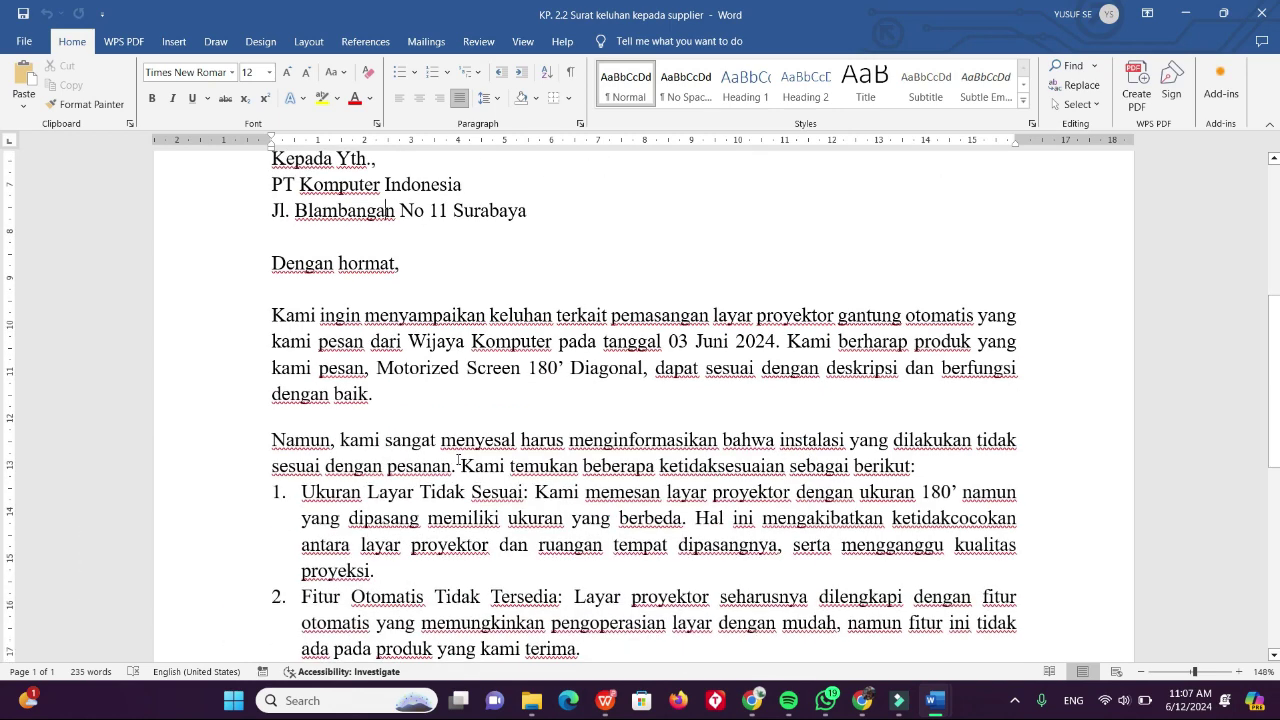
{"action": "left_click", "coordinate": [557, 487]}
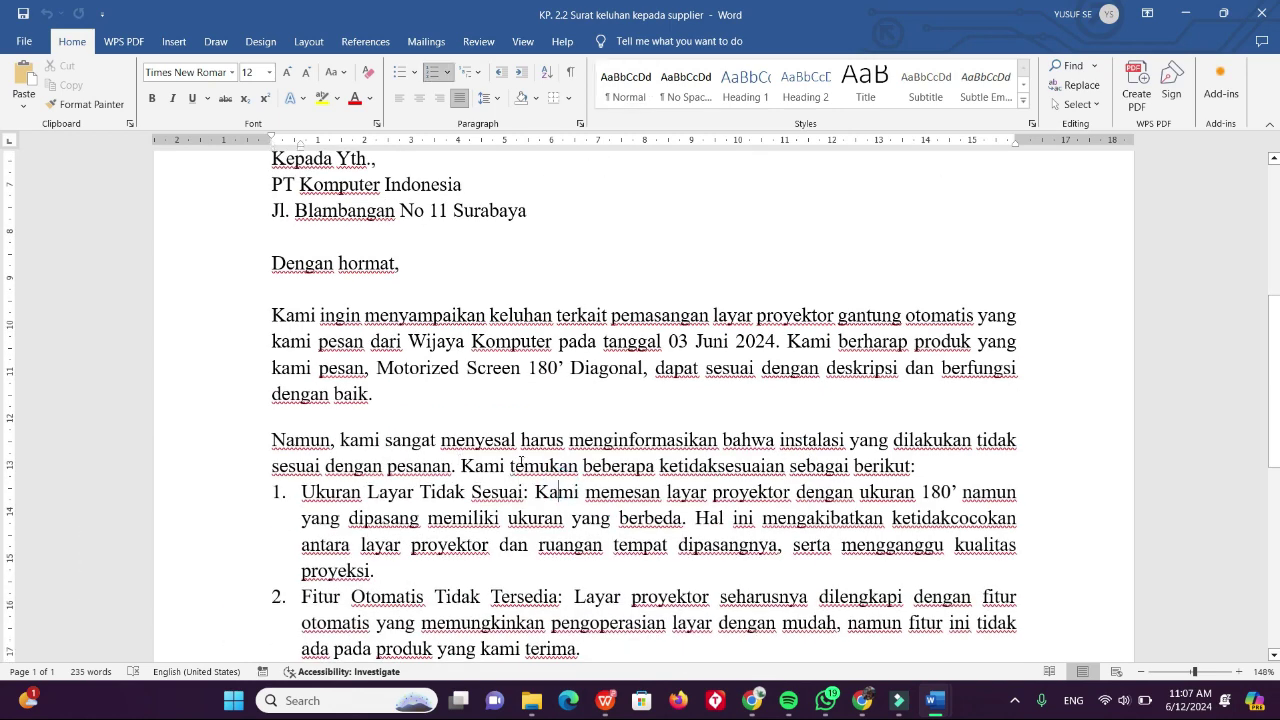
{"action": "scroll", "coordinate": [521, 462], "scroll_direction": "up", "scroll_amount": 6}
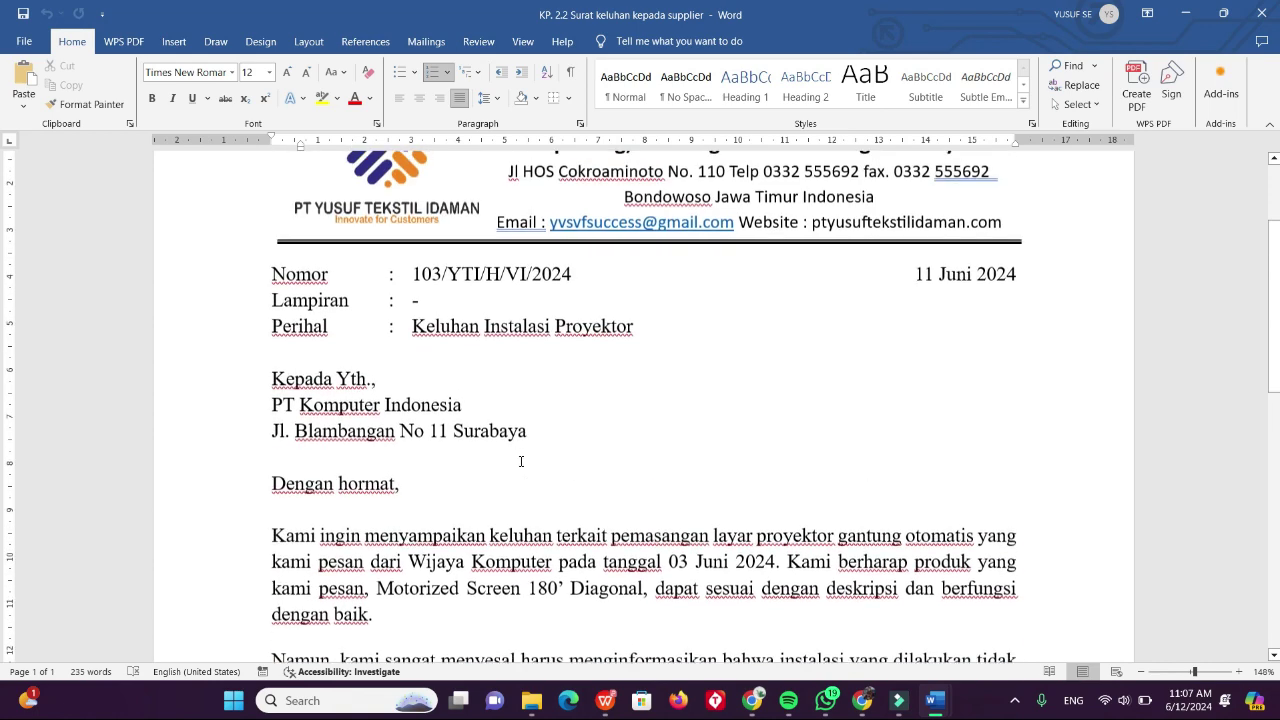
{"action": "scroll", "coordinate": [521, 460], "scroll_direction": "down", "scroll_amount": 5}
{"action": "scroll", "coordinate": [521, 460], "scroll_direction": "down", "scroll_amount": 1}
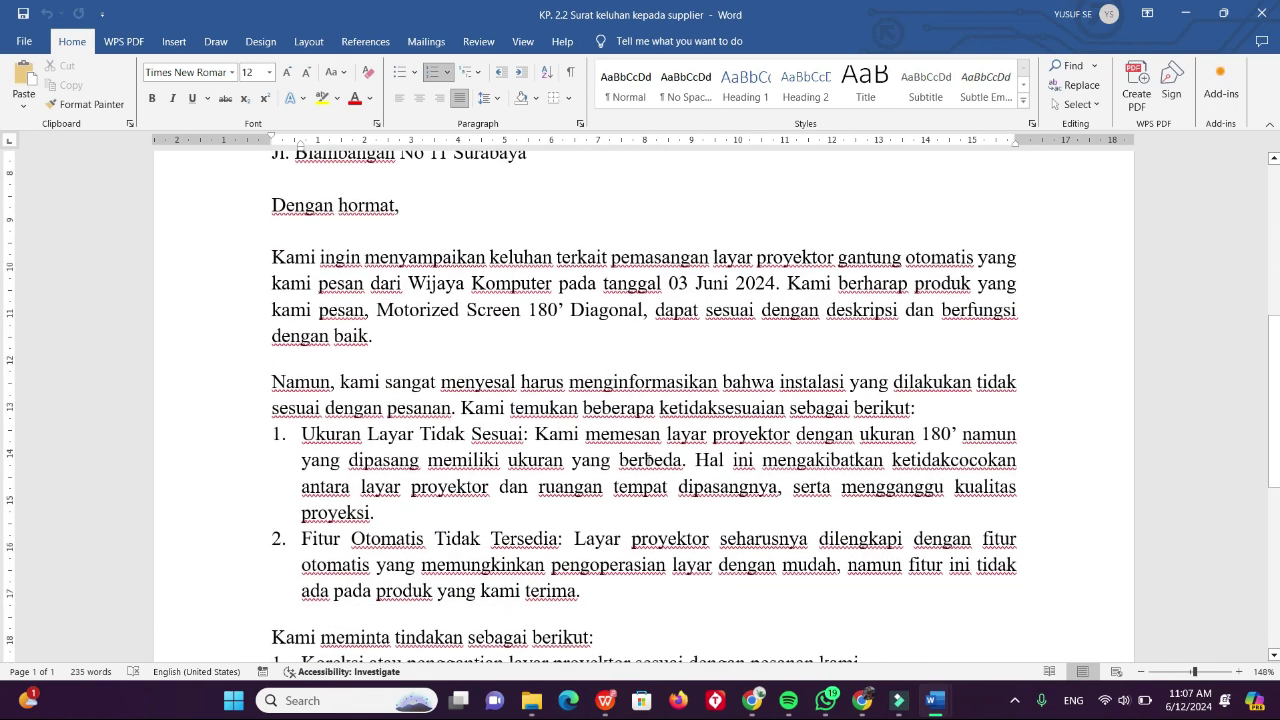
{"action": "scroll", "coordinate": [673, 456], "scroll_direction": "down", "scroll_amount": 1}
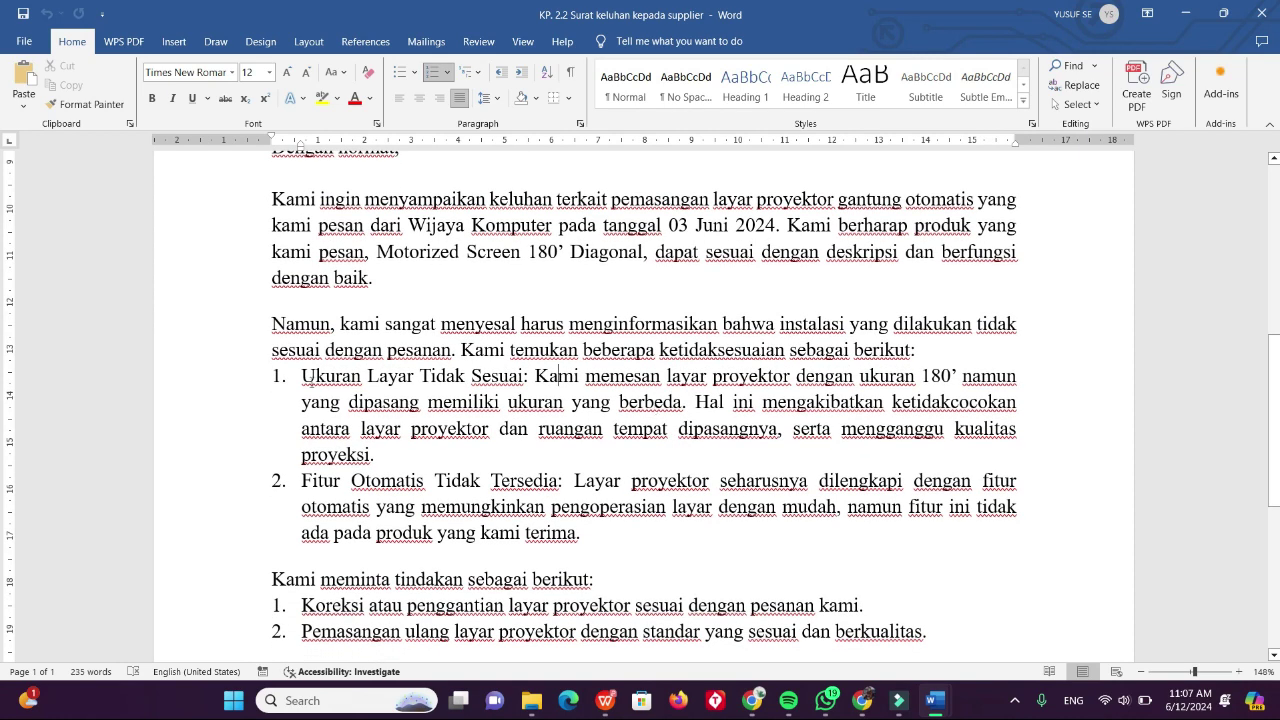
Examine the complaint letter's two numbered lists of discrepancies and requested actions, plus its closing paragraph and signature block.
{"action": "left_click_drag", "start_coordinate": [327, 384], "coordinate": [588, 540]}
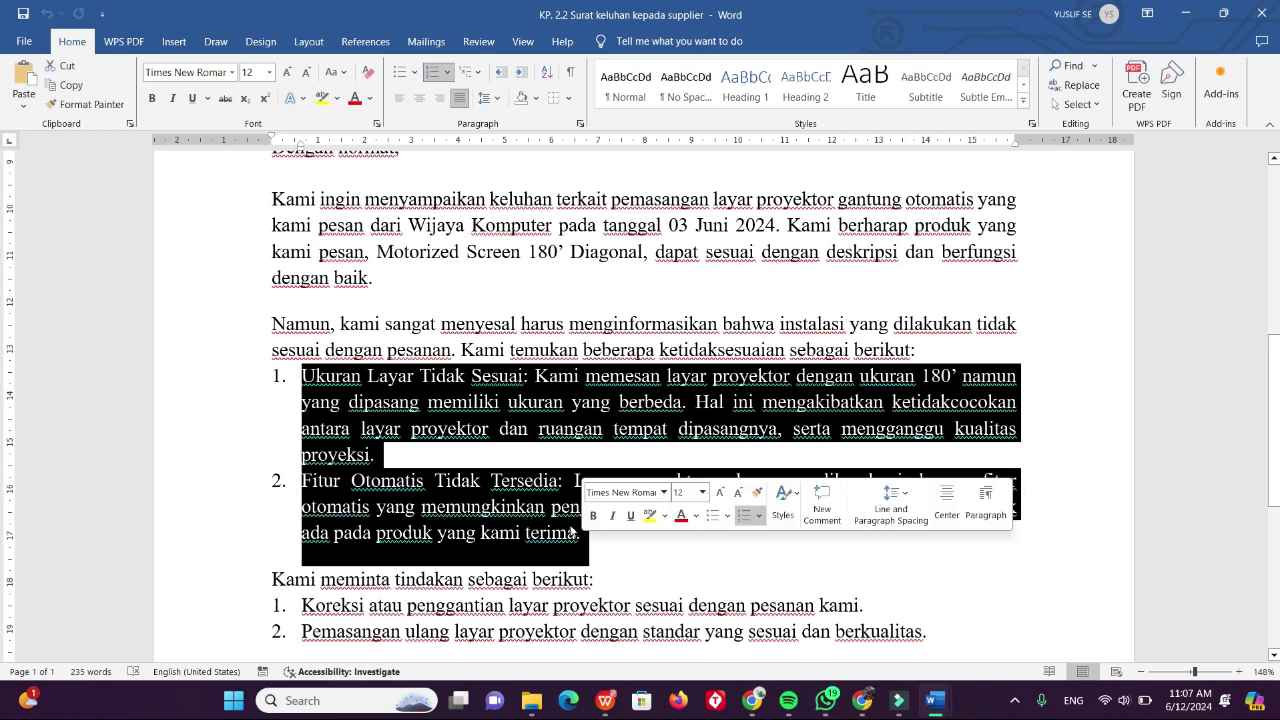
{"action": "scroll", "coordinate": [476, 519], "scroll_direction": "down", "scroll_amount": 2}
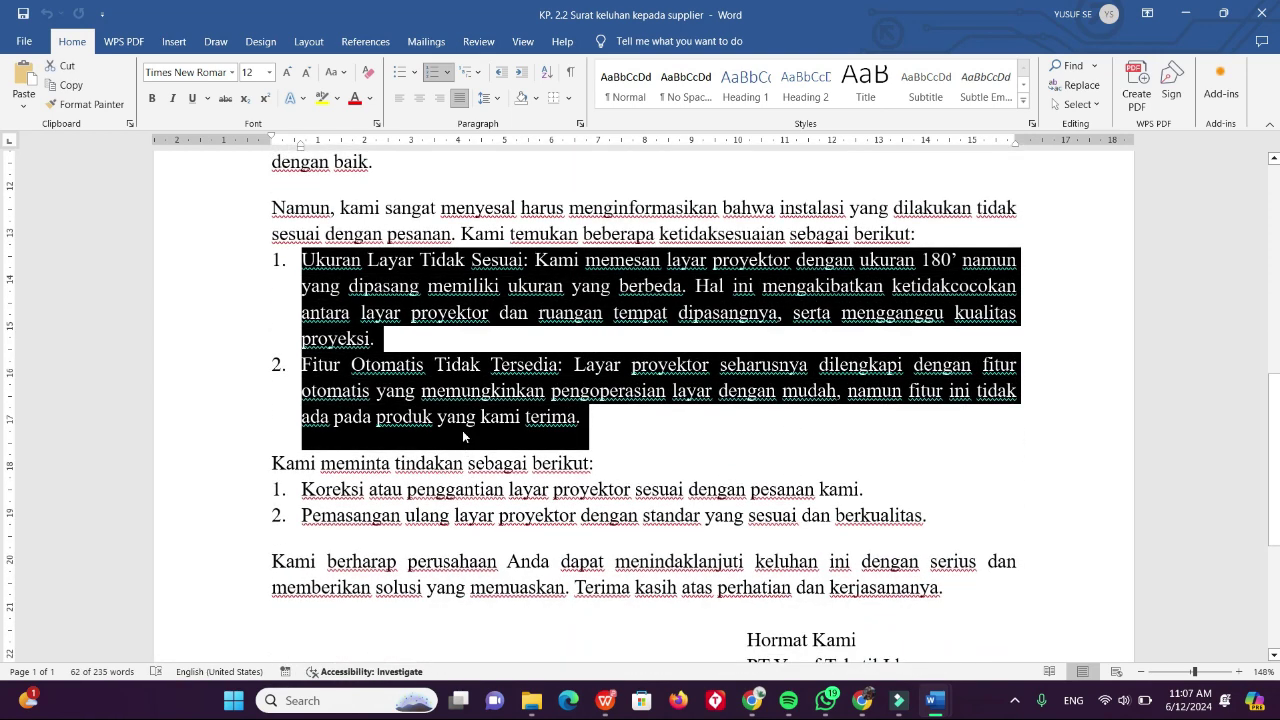
{"action": "scroll", "coordinate": [476, 446], "scroll_direction": "up", "scroll_amount": 1}
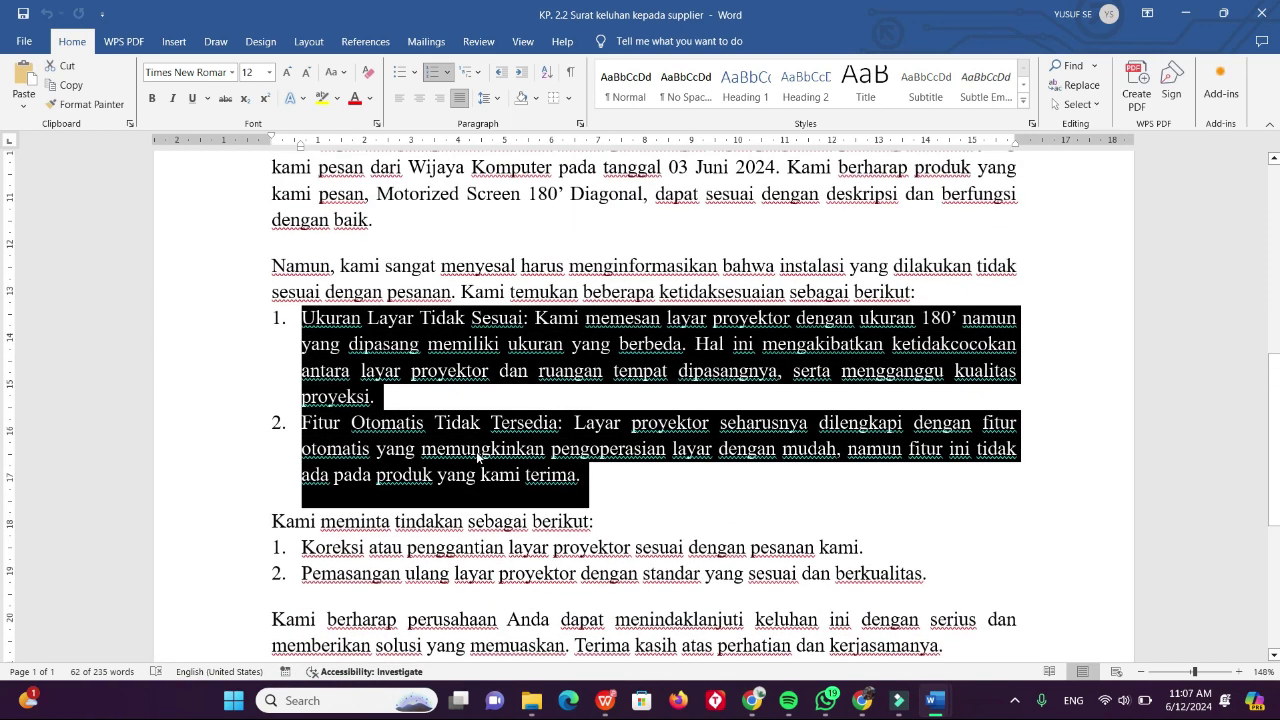
{"action": "left_click", "coordinate": [478, 456]}
{"action": "scroll", "coordinate": [478, 455], "scroll_direction": "down", "scroll_amount": 2}
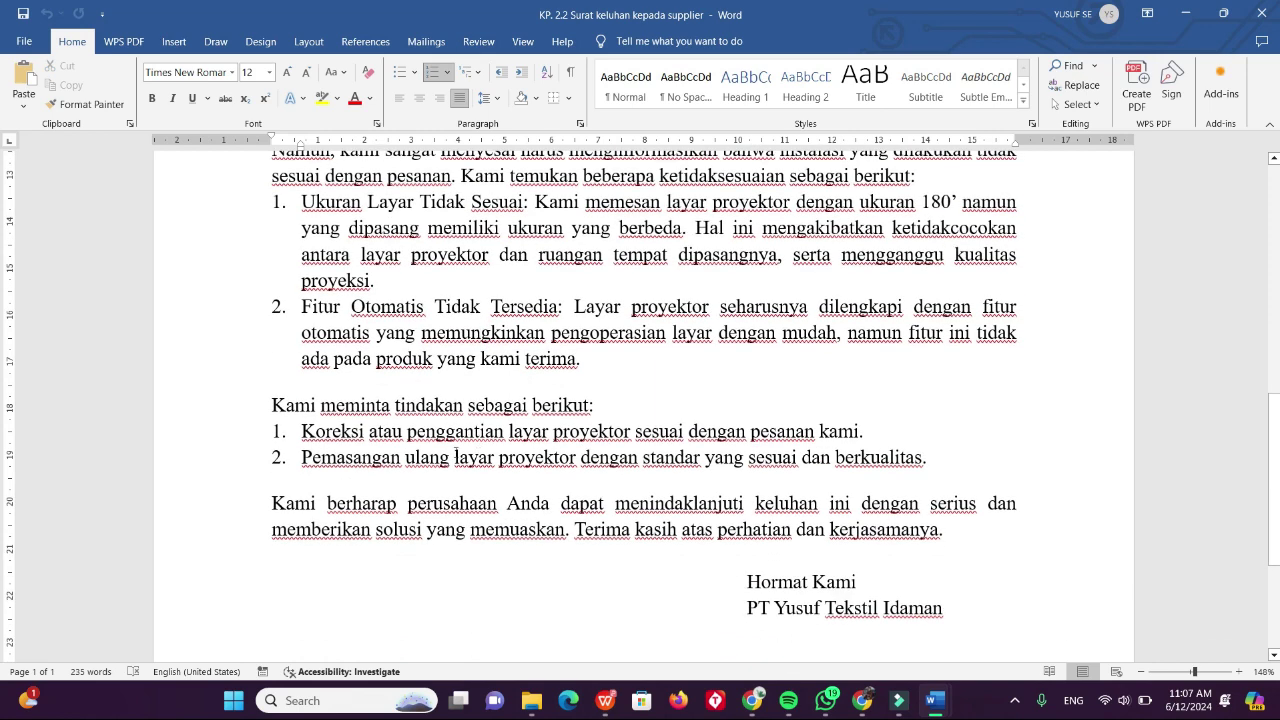
{"action": "left_click_drag", "start_coordinate": [302, 431], "coordinate": [961, 457]}
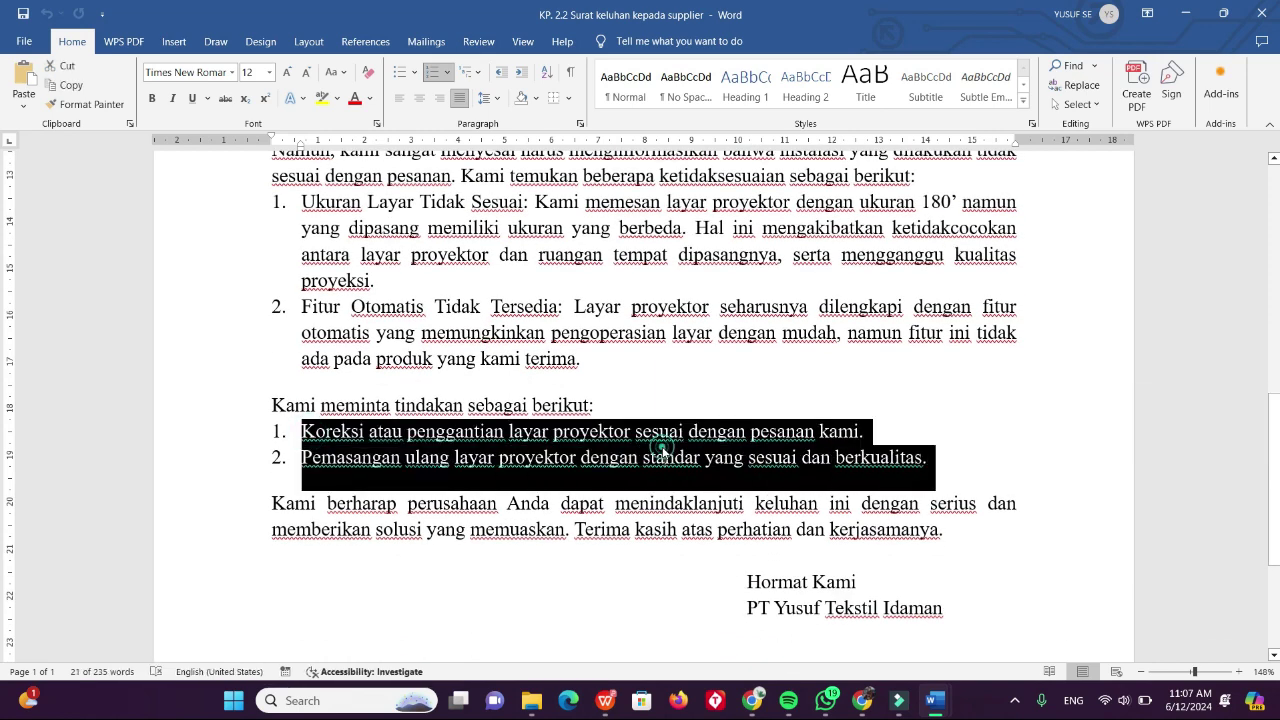
{"action": "left_click", "coordinate": [666, 457]}
{"action": "scroll", "coordinate": [558, 474], "scroll_direction": "down", "scroll_amount": 3}
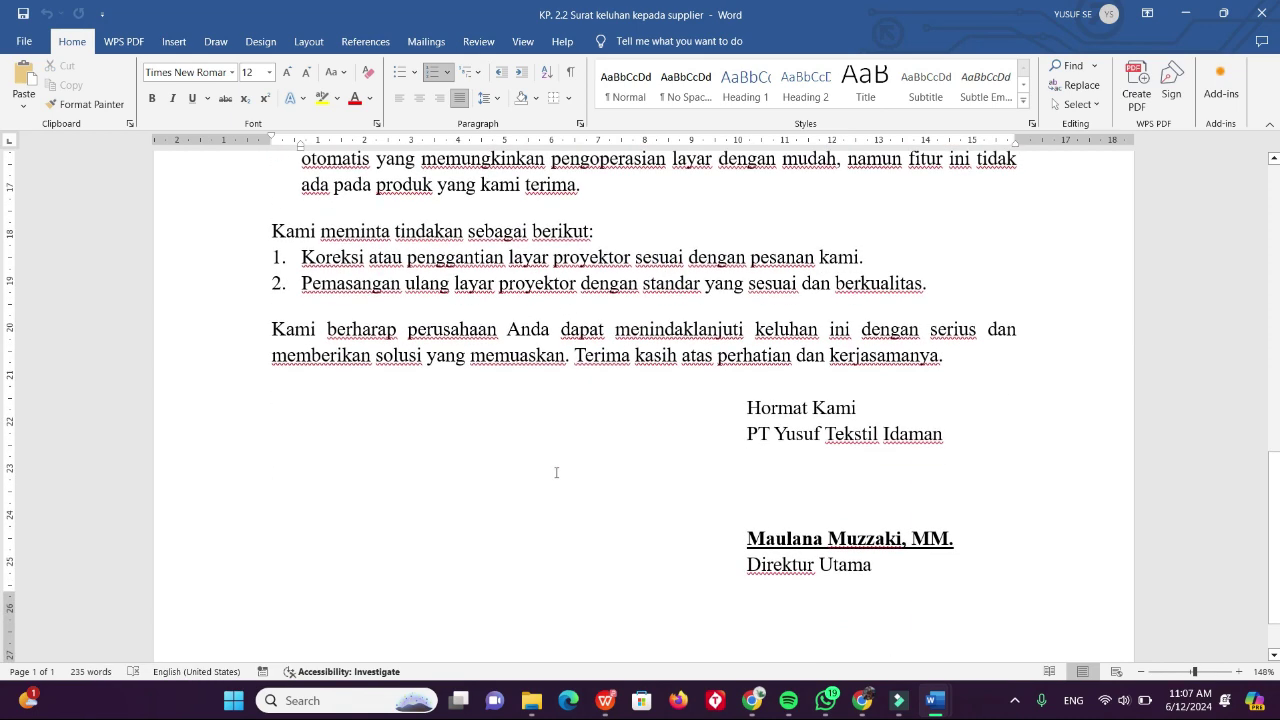
{"action": "scroll", "coordinate": [614, 473], "scroll_direction": "down", "scroll_amount": 5}
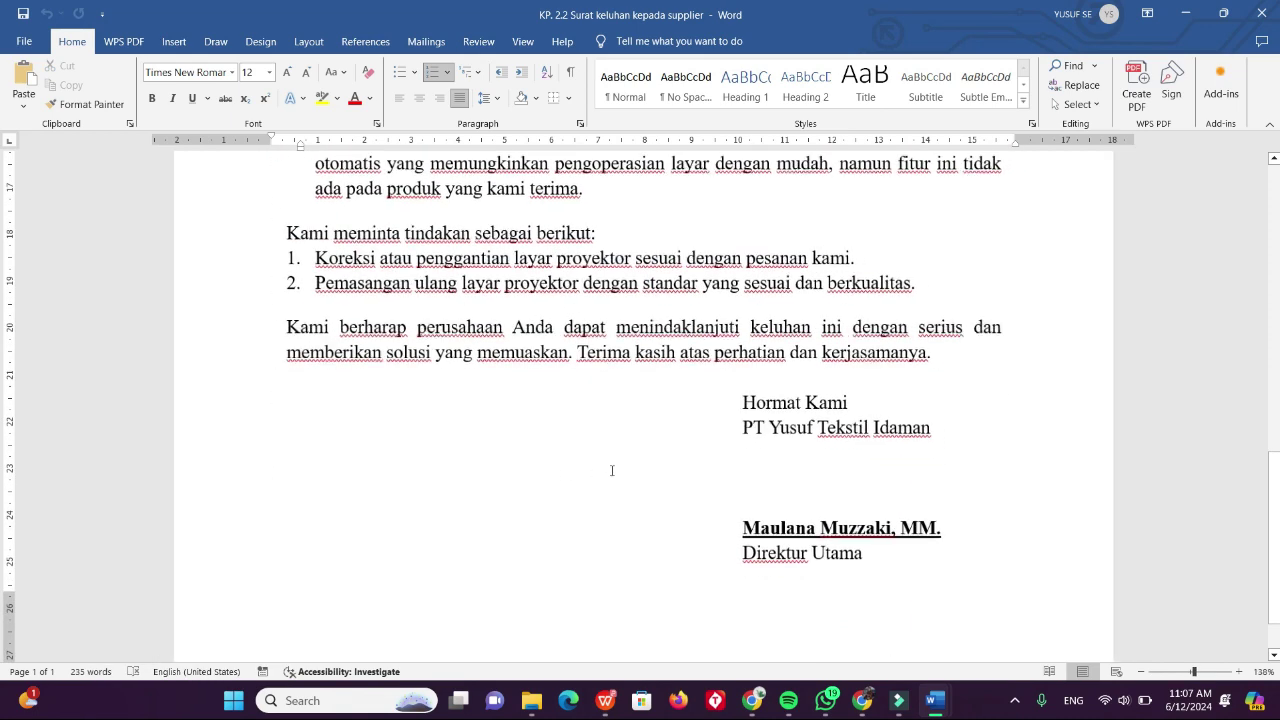
{"action": "scroll", "coordinate": [608, 468], "scroll_direction": "up", "scroll_amount": 10}
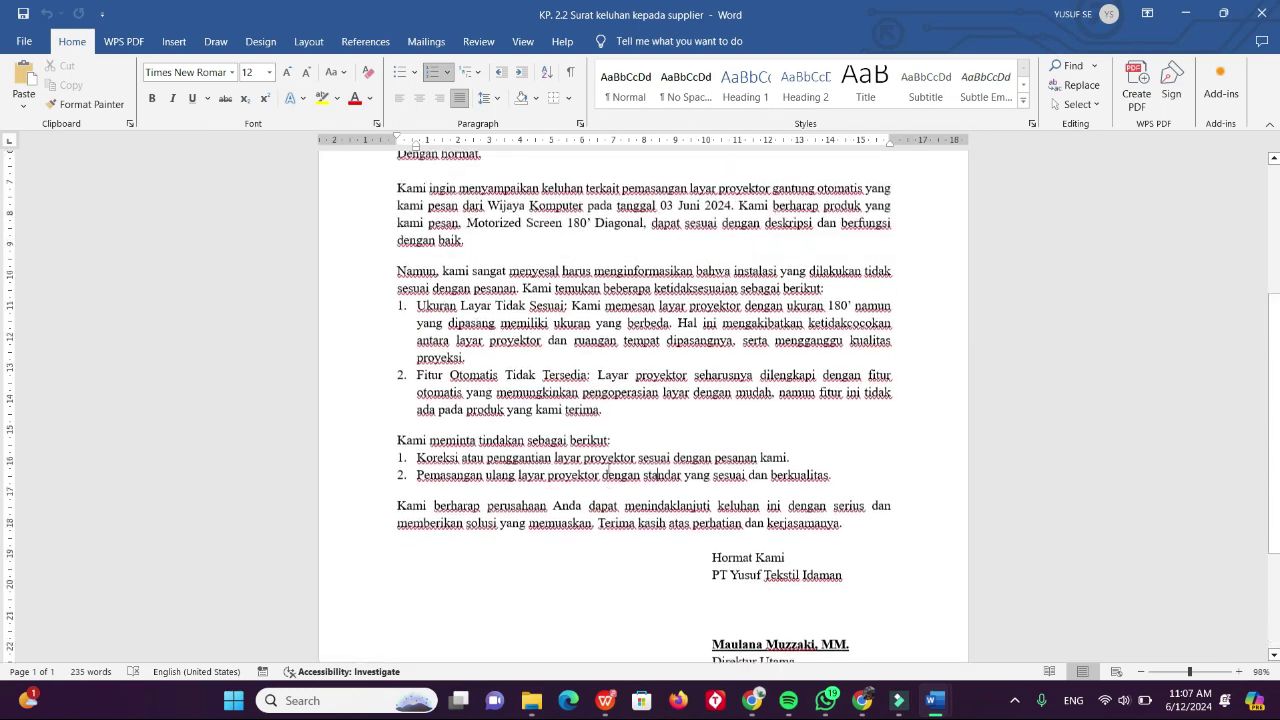
Open the print preview of the complaint letter and inspect the page from letterhead to signature.
{"action": "left_click", "coordinate": [24, 41]}
{"action": "left_click", "coordinate": [65, 412]}
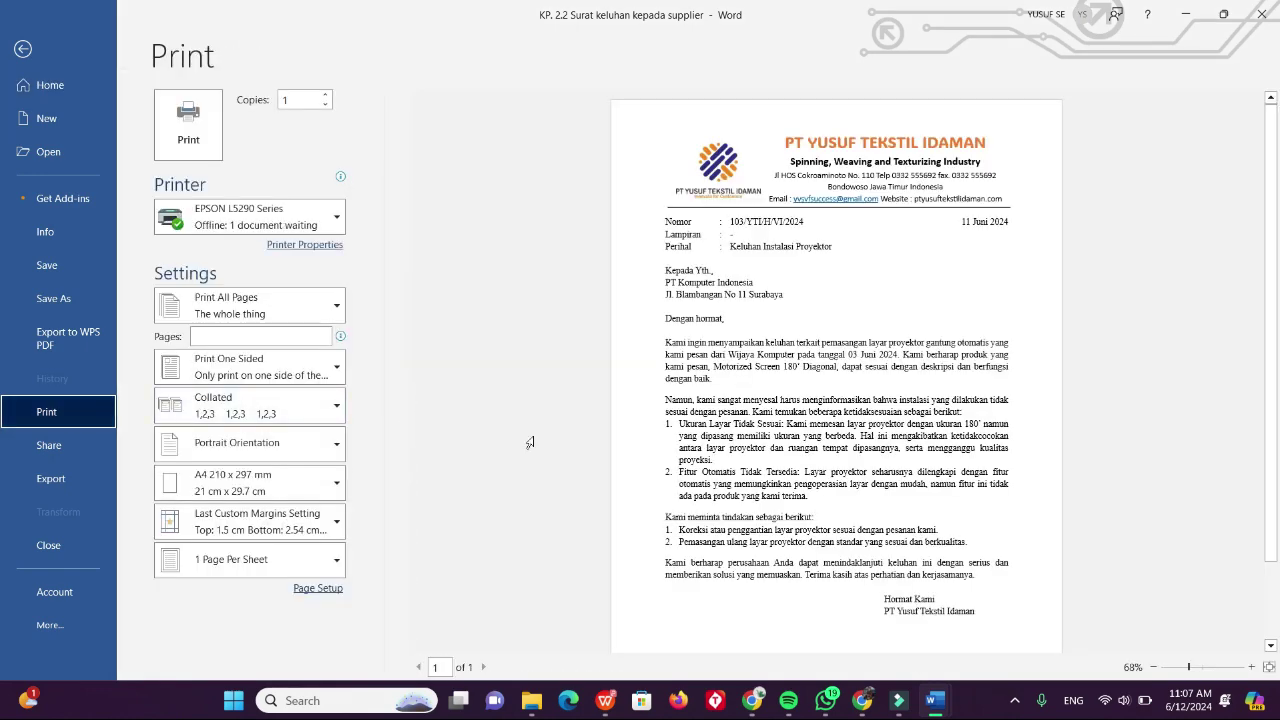
{"action": "scroll", "coordinate": [810, 347], "scroll_direction": "down", "scroll_amount": 3}
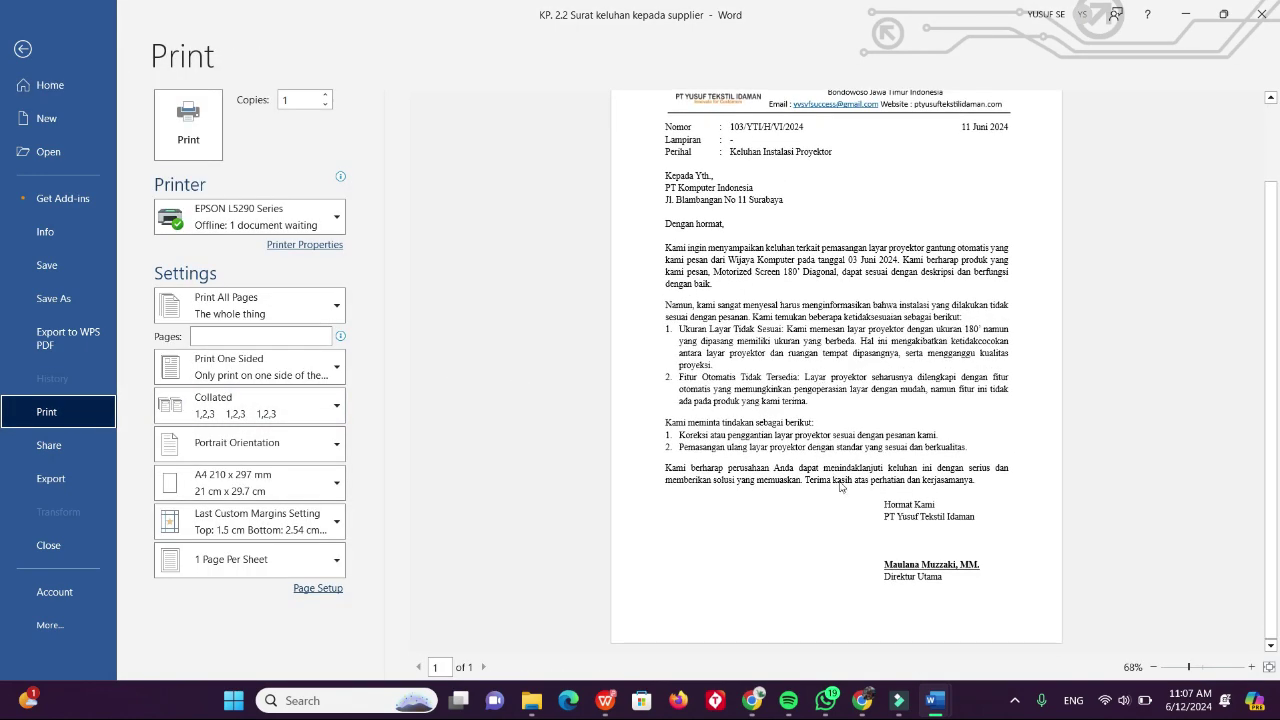
{"action": "scroll", "coordinate": [661, 371], "scroll_direction": "up", "scroll_amount": 3}
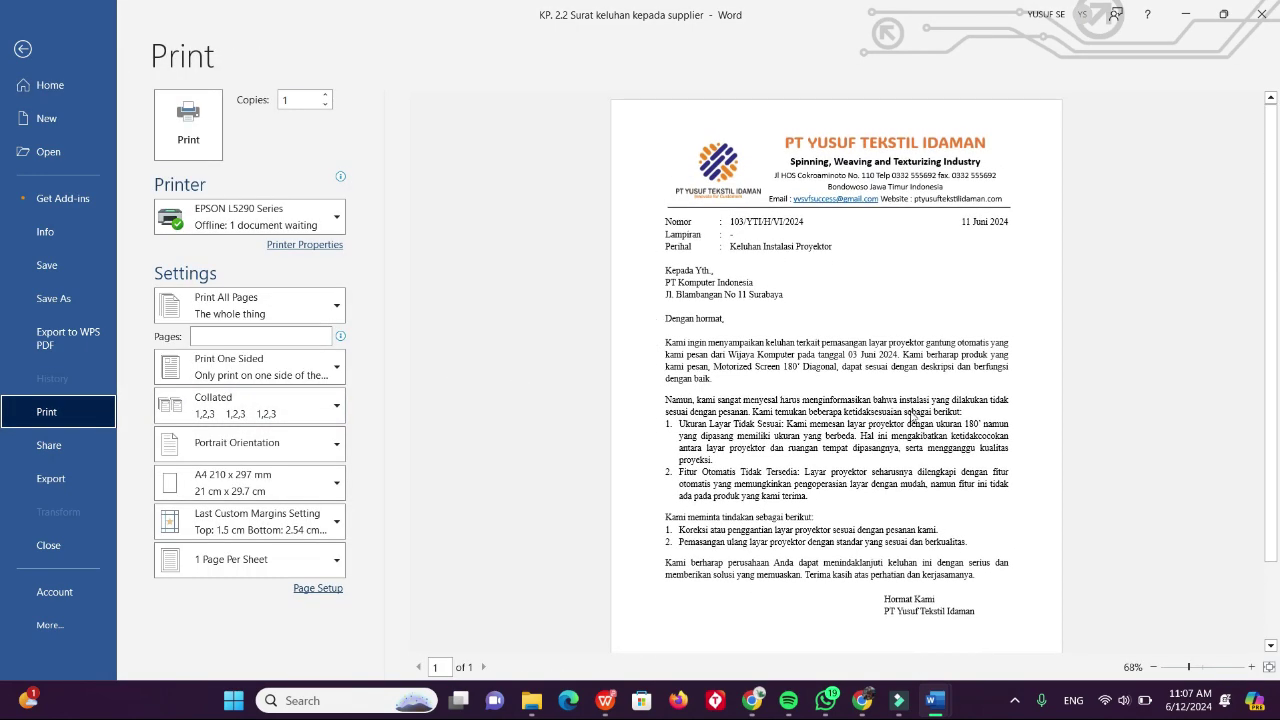
Review the brochure printing order letter, including its recipient, brochure specifications, requested information and signature block.
{"action": "scroll", "coordinate": [912, 417], "scroll_direction": "down", "scroll_amount": 3}
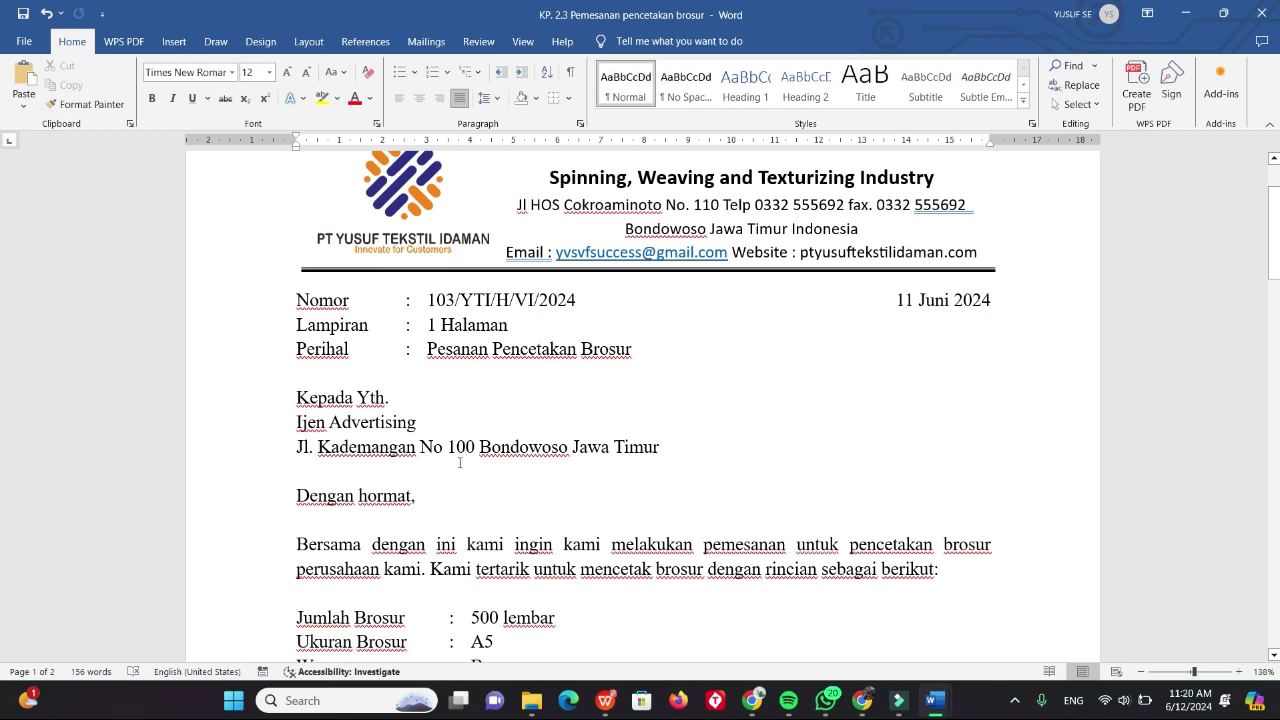
{"action": "scroll", "coordinate": [460, 462], "scroll_direction": "down", "scroll_amount": 3}
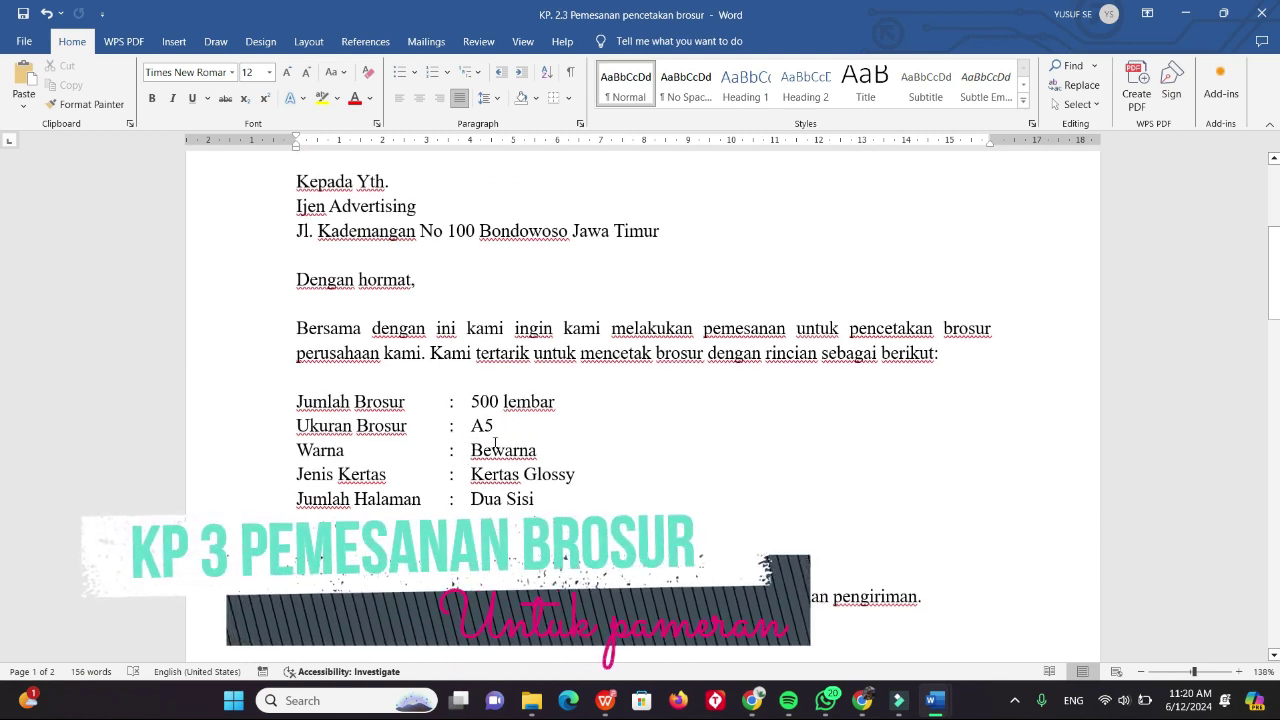
{"action": "scroll", "coordinate": [461, 476], "scroll_direction": "down", "scroll_amount": 1}
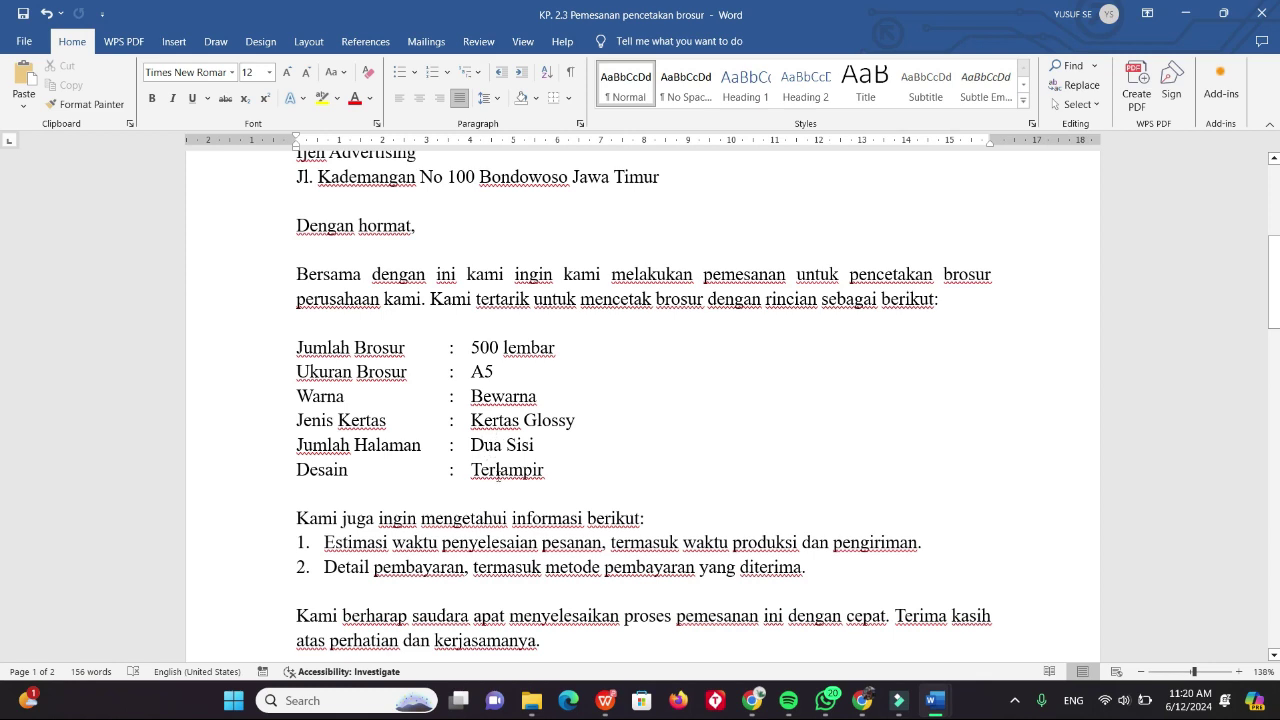
{"action": "scroll", "coordinate": [498, 474], "scroll_direction": "down", "scroll_amount": 2}
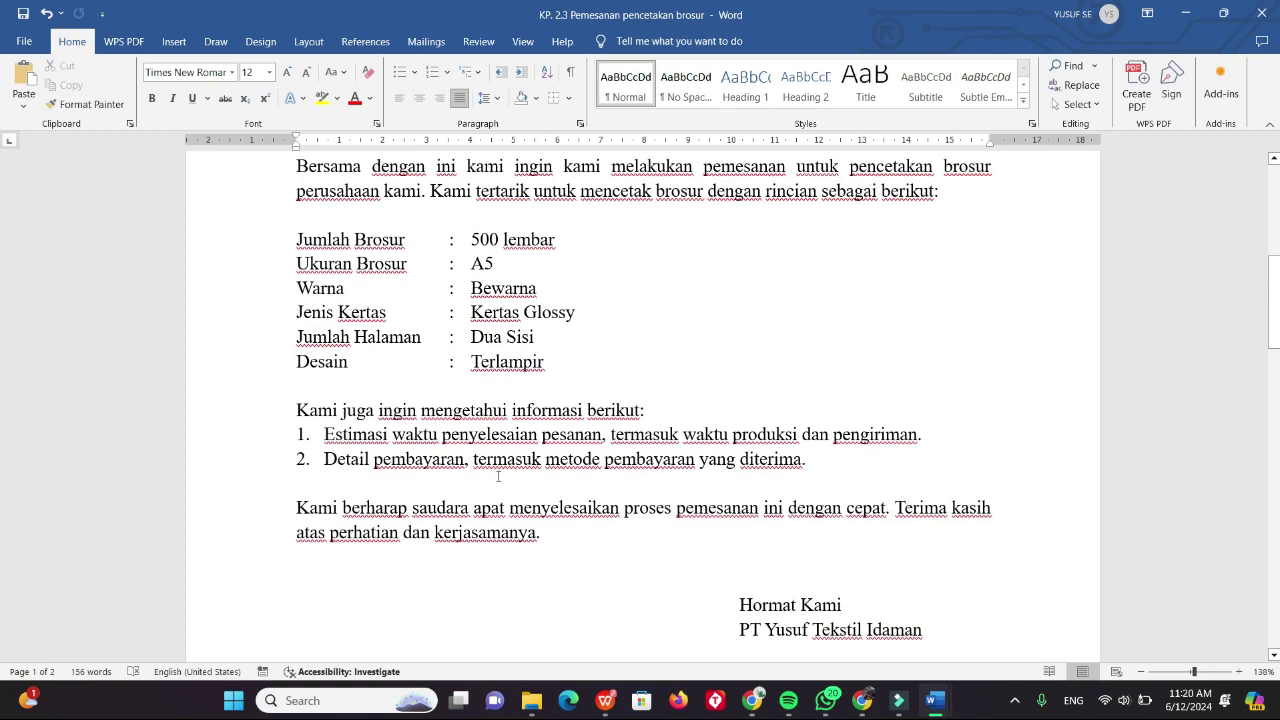
{"action": "scroll", "coordinate": [497, 462], "scroll_direction": "down", "scroll_amount": 3}
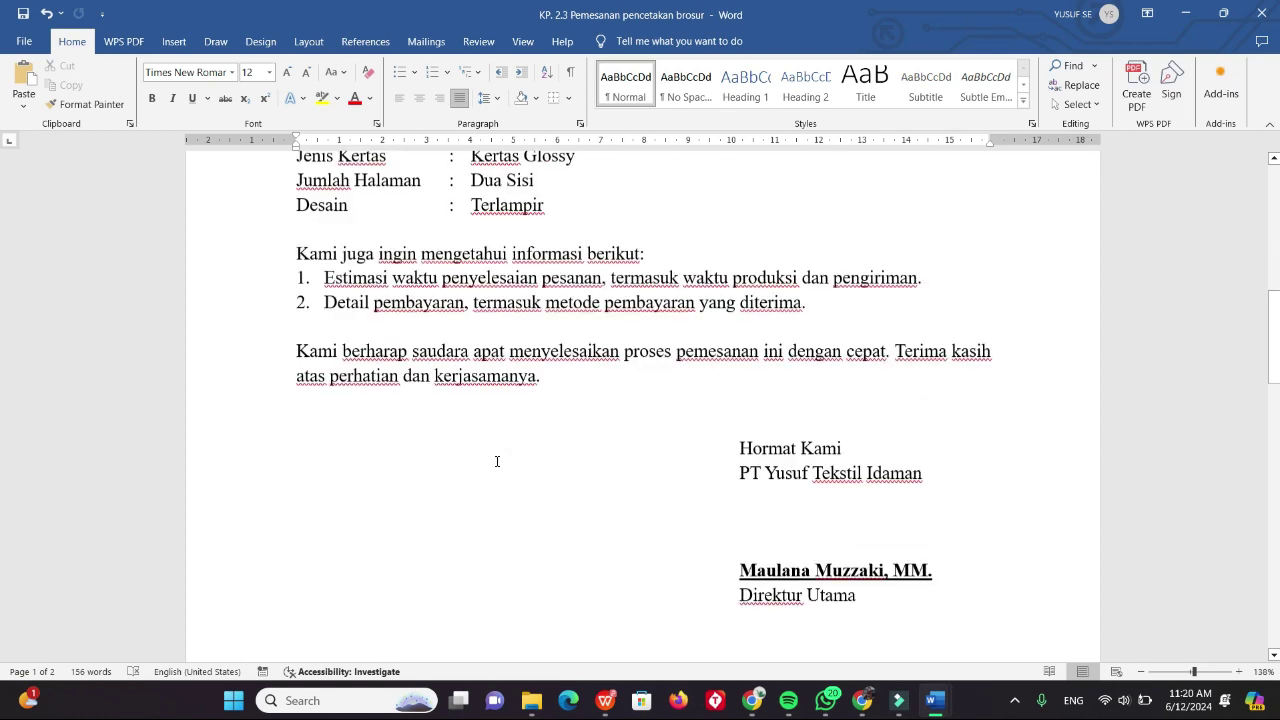
{"action": "scroll", "coordinate": [497, 462], "scroll_direction": "up", "scroll_amount": 2}
{"action": "scroll", "coordinate": [497, 461], "scroll_direction": "up", "scroll_amount": 7}
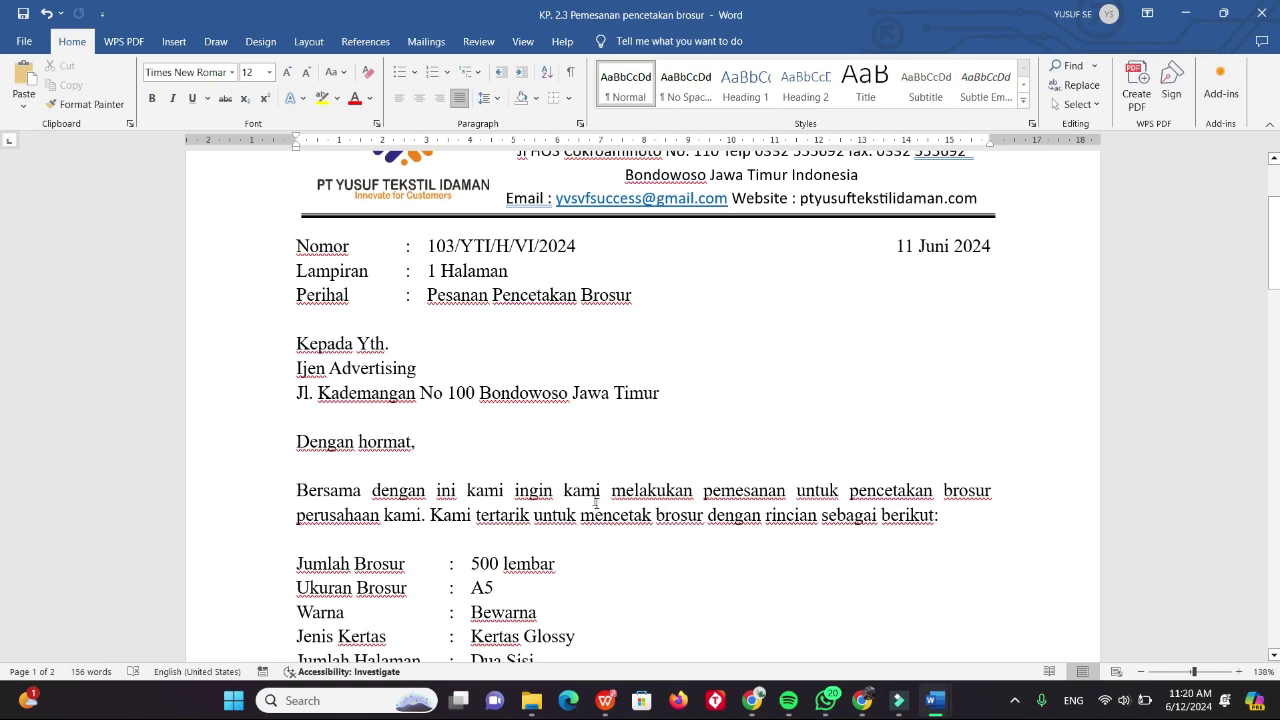
{"action": "scroll", "coordinate": [597, 508], "scroll_direction": "down", "scroll_amount": 12}
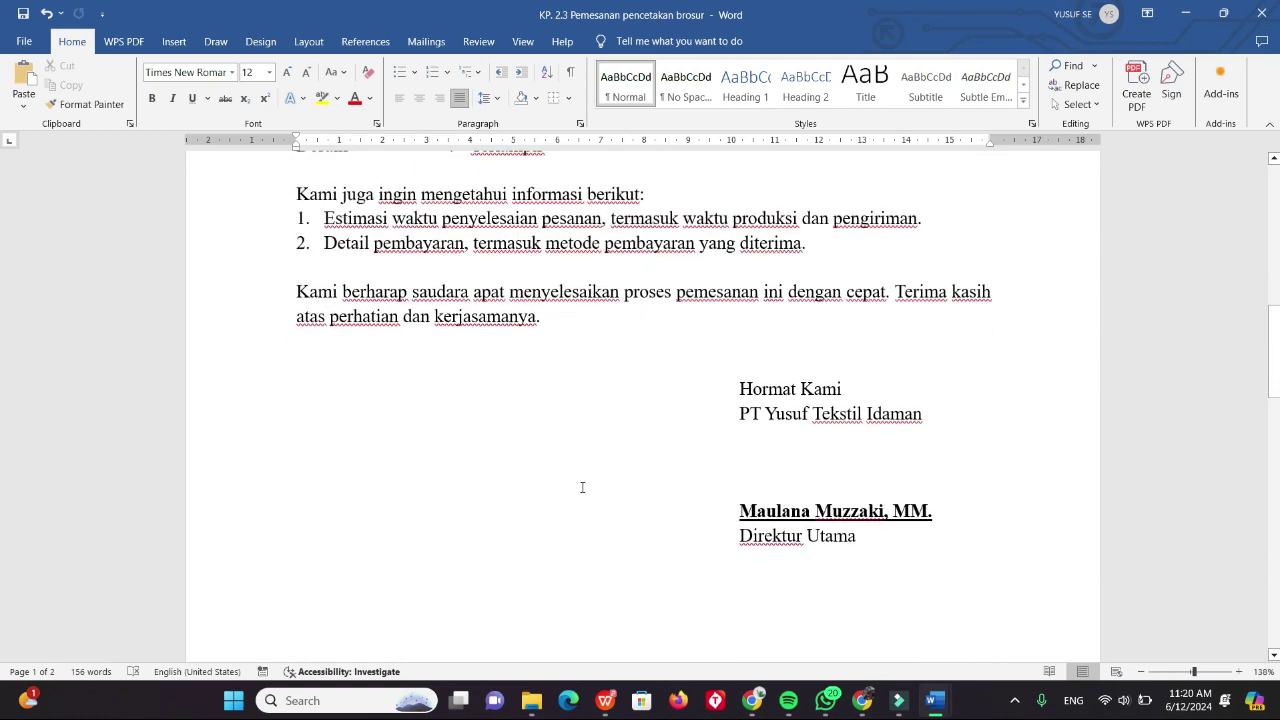
Examine both sides of the brochure design attached on the order letter's second page.
{"action": "scroll", "coordinate": [582, 486], "scroll_direction": "down", "scroll_amount": 10}
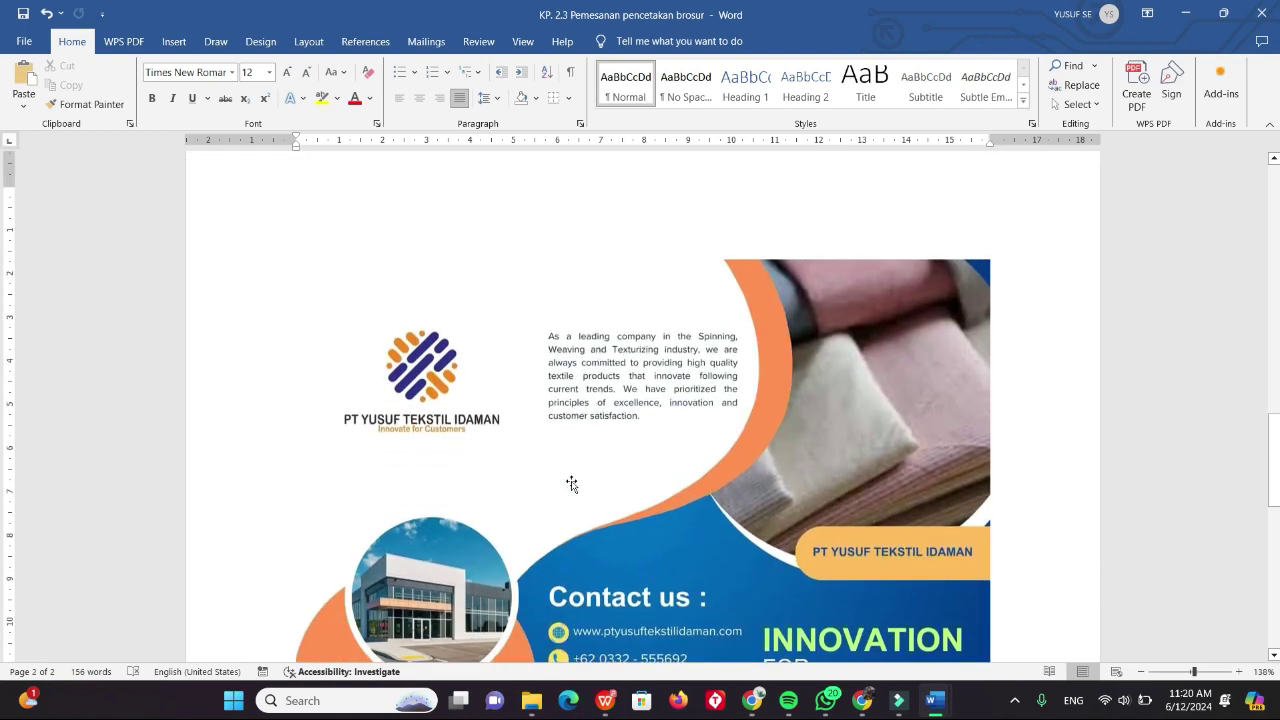
{"action": "scroll", "coordinate": [474, 447], "scroll_direction": "down", "scroll_amount": 2}
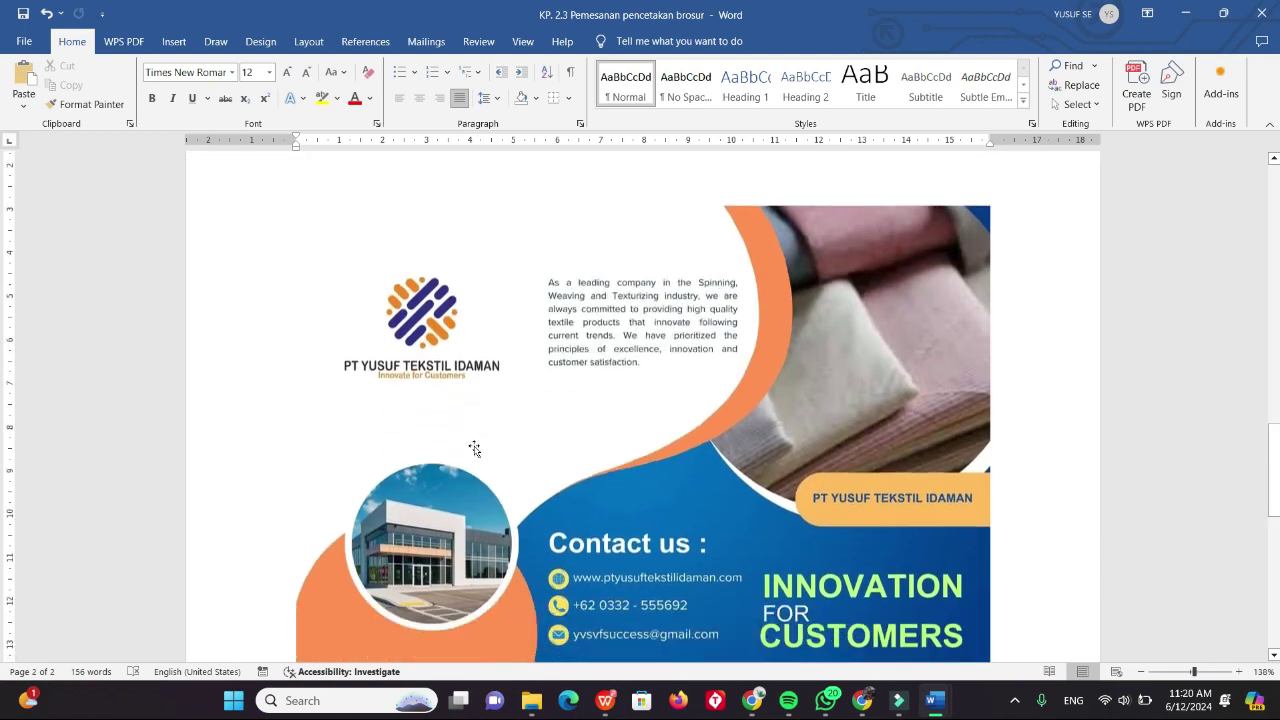
{"action": "scroll", "coordinate": [476, 457], "scroll_direction": "down", "scroll_amount": 6}
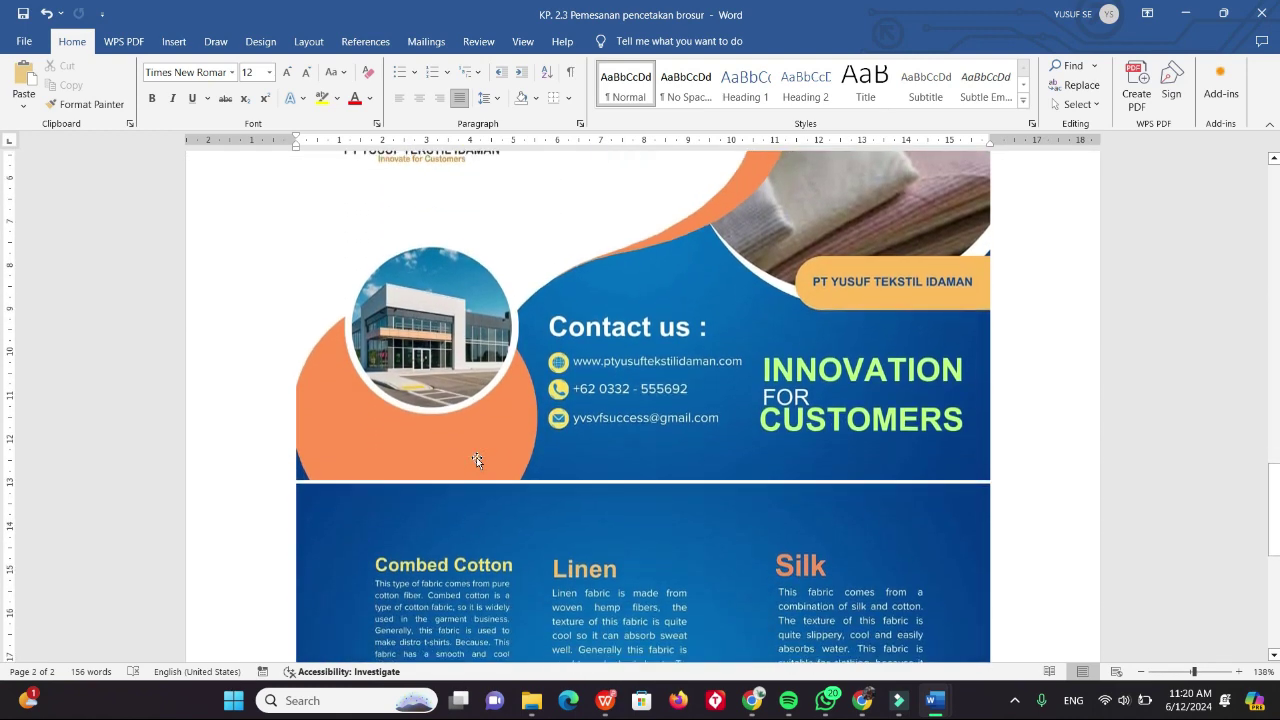
{"action": "scroll", "coordinate": [493, 465], "scroll_direction": "down", "scroll_amount": 3}
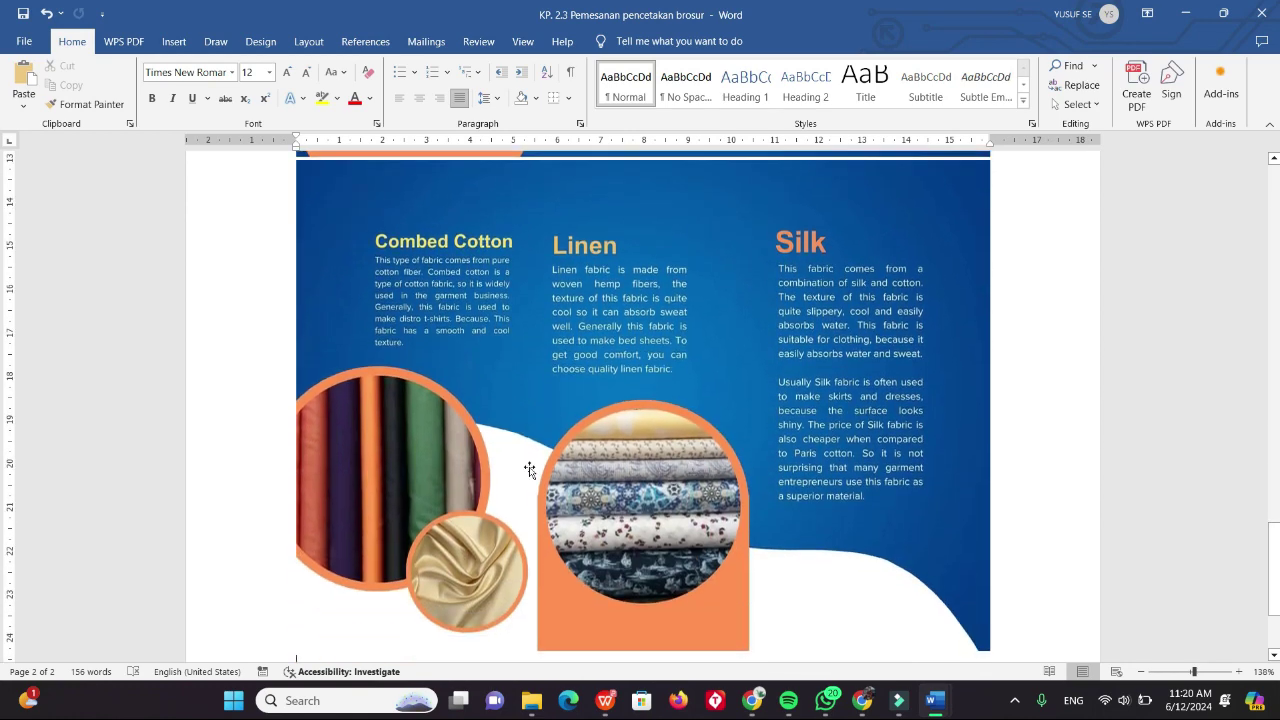
{"action": "scroll", "coordinate": [527, 462], "scroll_direction": "down", "scroll_amount": 1}
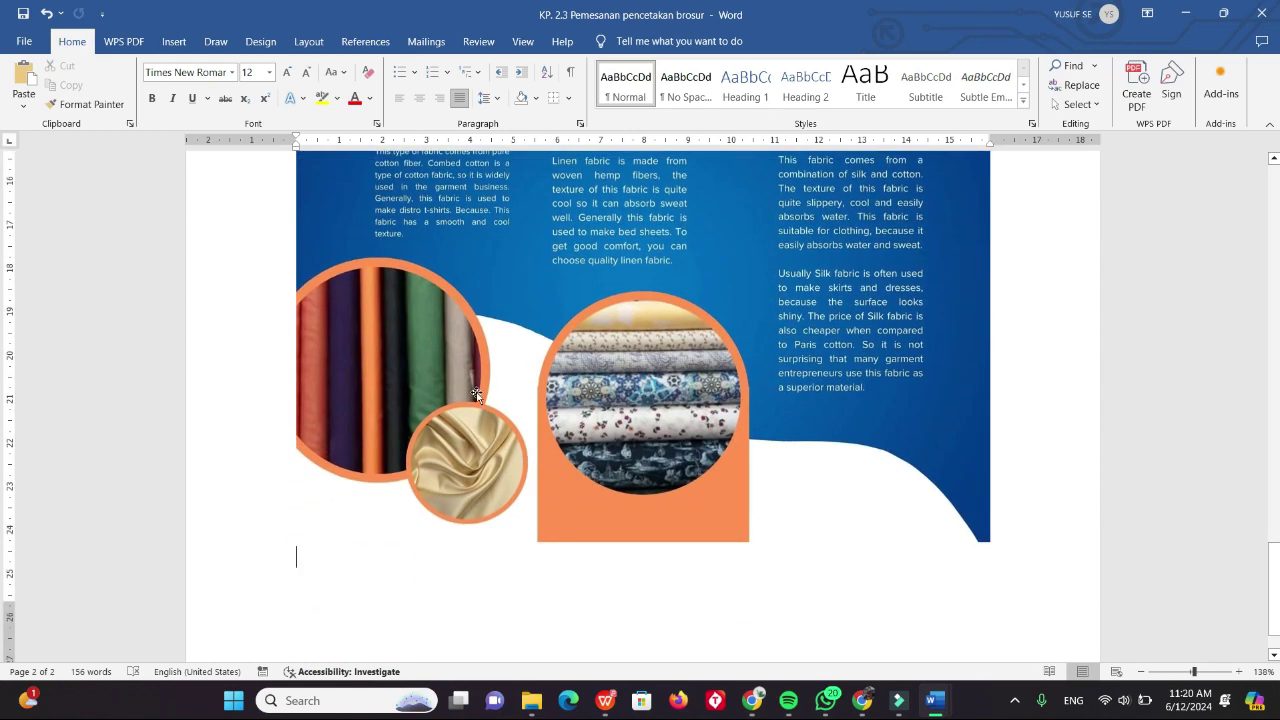
{"action": "scroll", "coordinate": [448, 386], "scroll_direction": "down", "scroll_amount": 1}
{"action": "scroll", "coordinate": [447, 386], "scroll_direction": "up", "scroll_amount": 4}
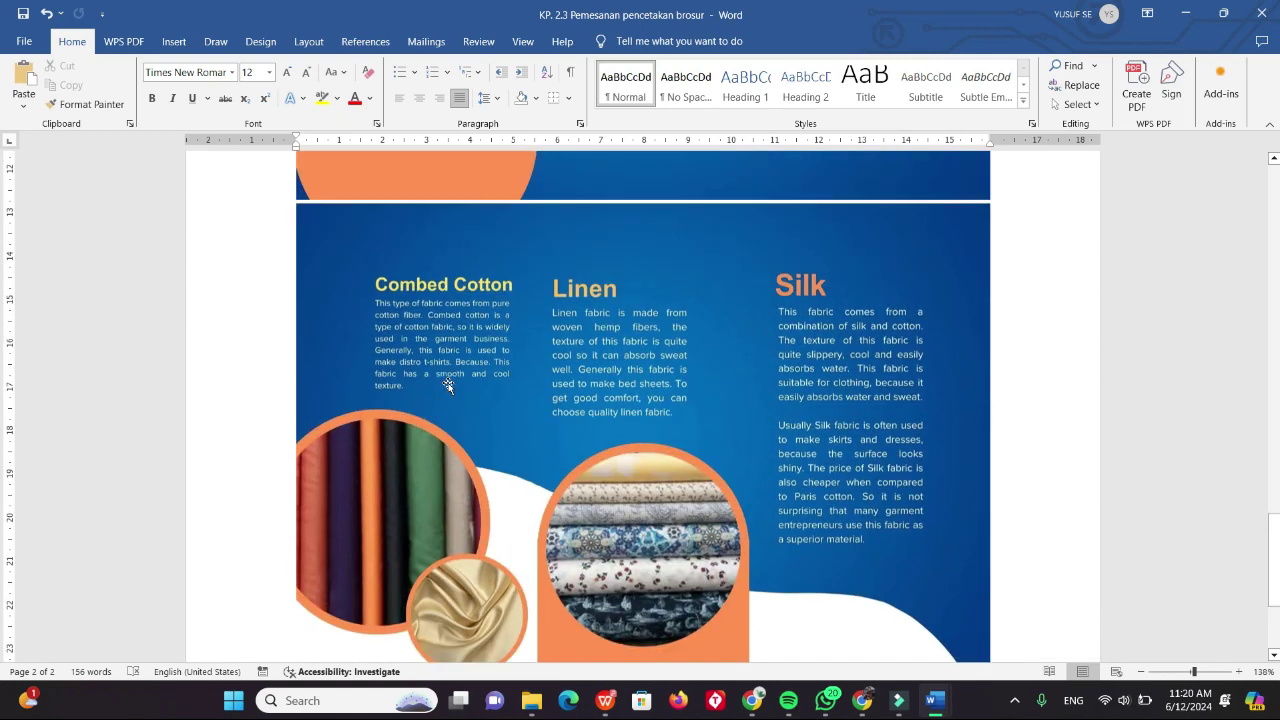
{"action": "scroll", "coordinate": [448, 386], "scroll_direction": "up", "scroll_amount": 7}
Open the print preview of the brochure printing order document.
{"action": "left_click", "coordinate": [23, 46]}
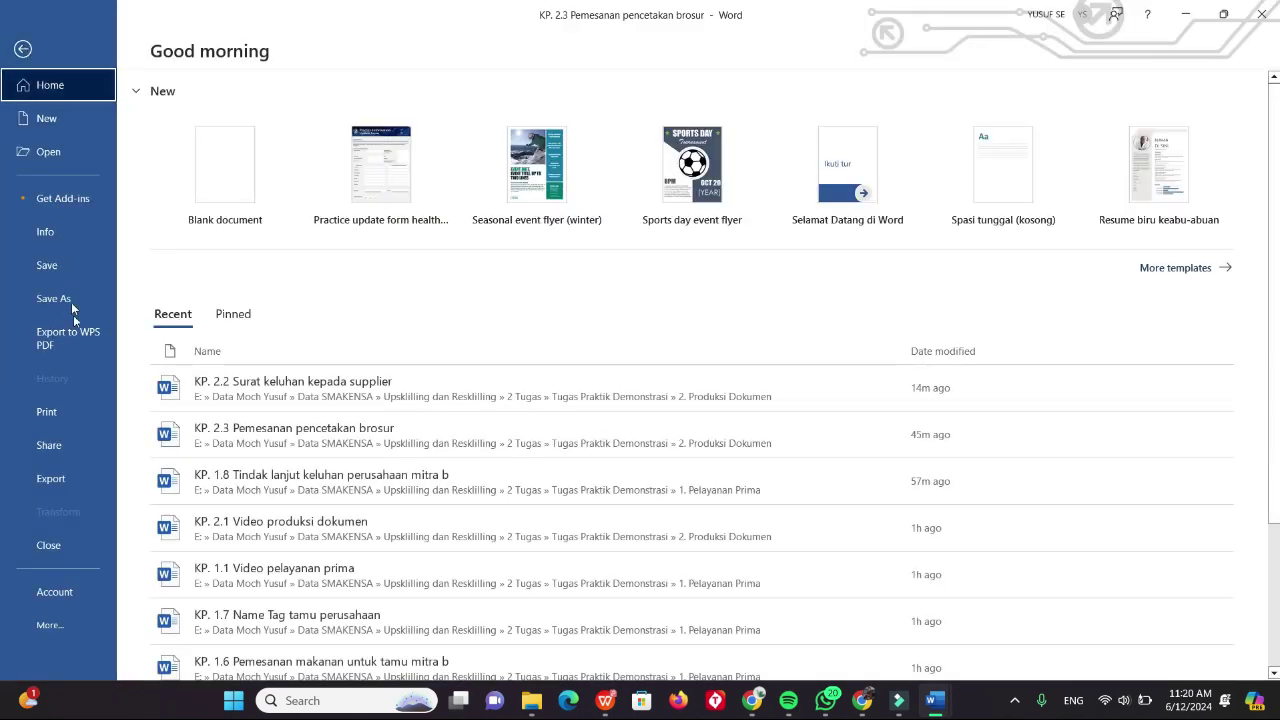
{"action": "left_click", "coordinate": [52, 410]}
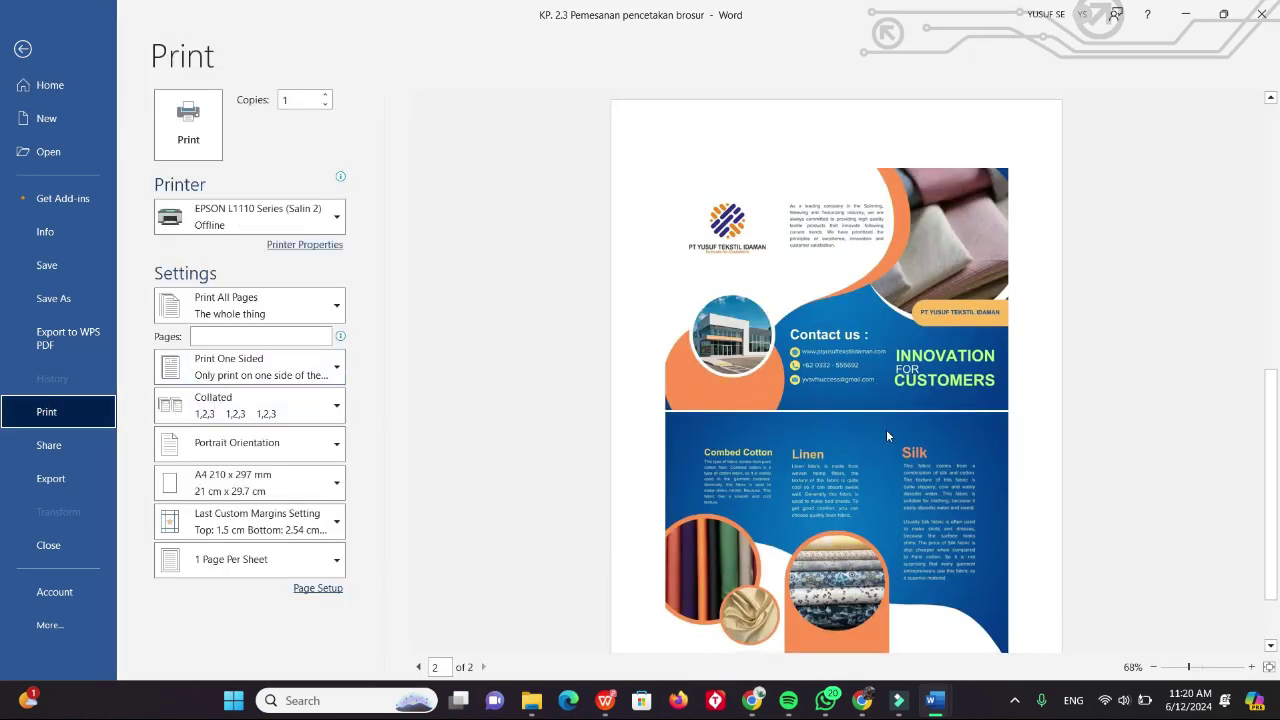
Check the pages of the brochure order document in the print preview.
{"action": "scroll", "coordinate": [882, 407], "scroll_direction": "down", "scroll_amount": 1}
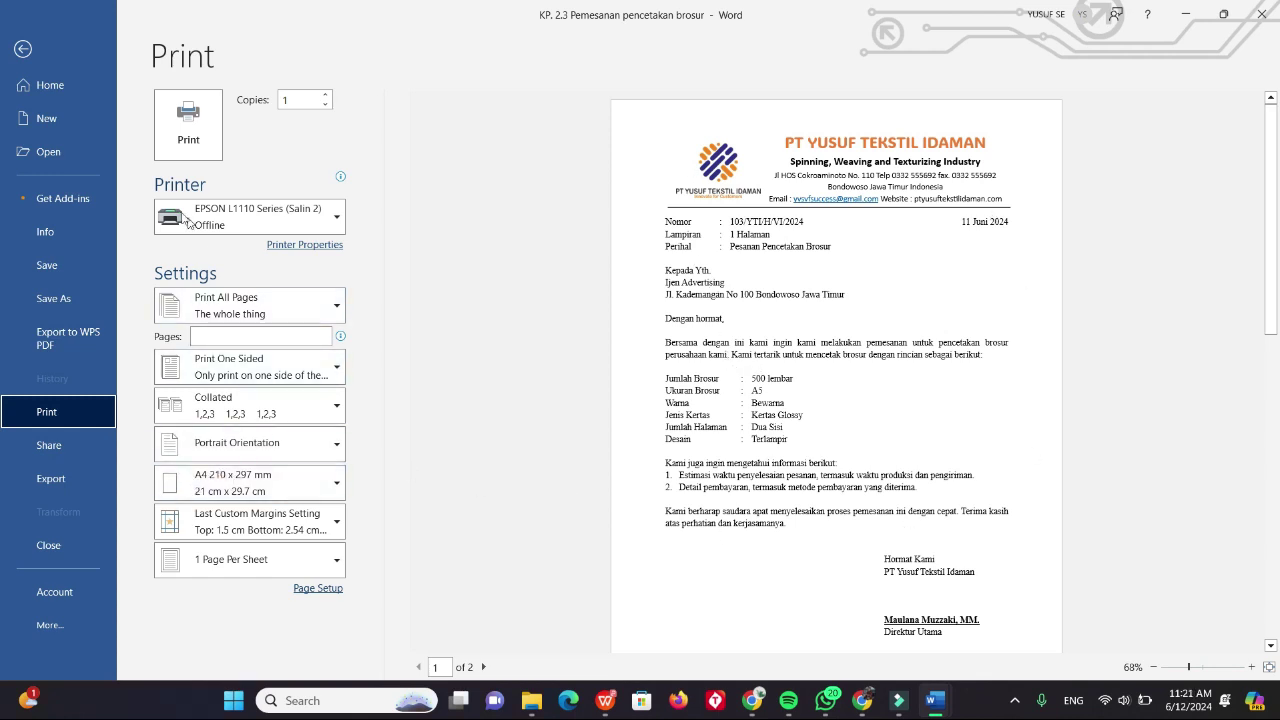
{"action": "mouse_move", "coordinate": [266, 205]}
Switch to the brochure design in Canva and examine both of its pages, from the company cover to the fabric descriptions.
{"action": "mouse_move", "coordinate": [862, 700]}
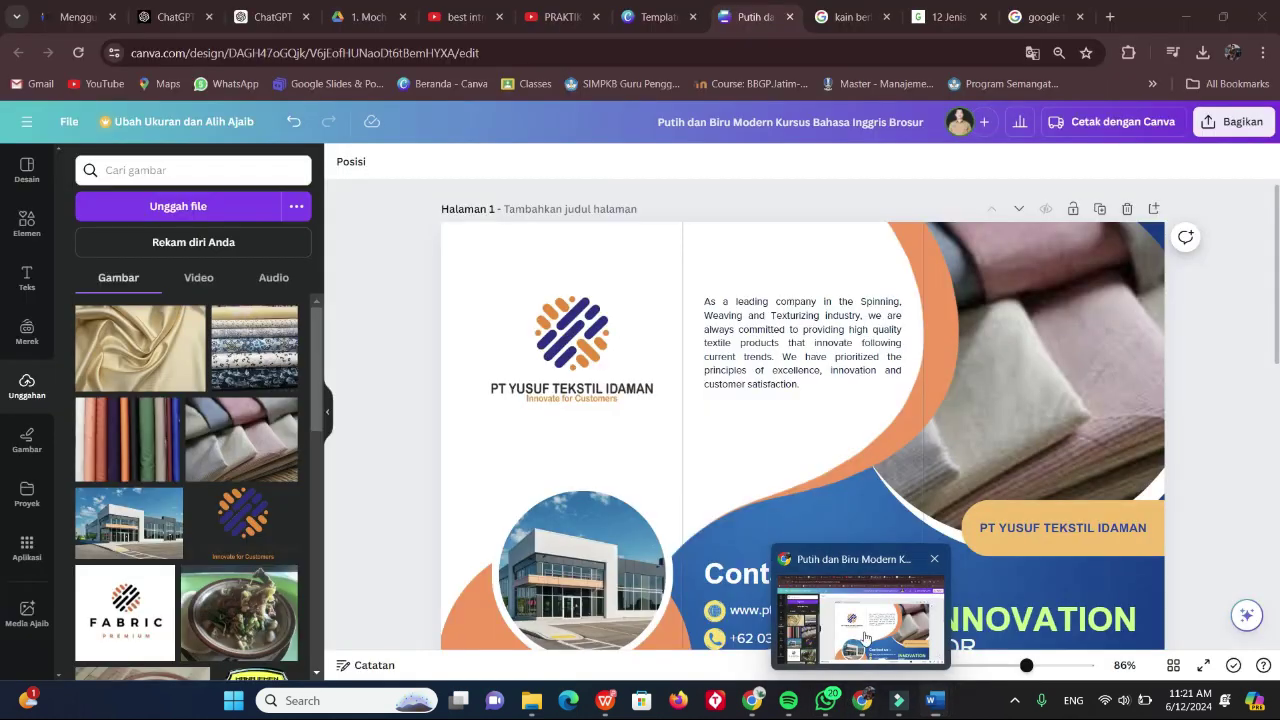
{"action": "left_click", "coordinate": [866, 637]}
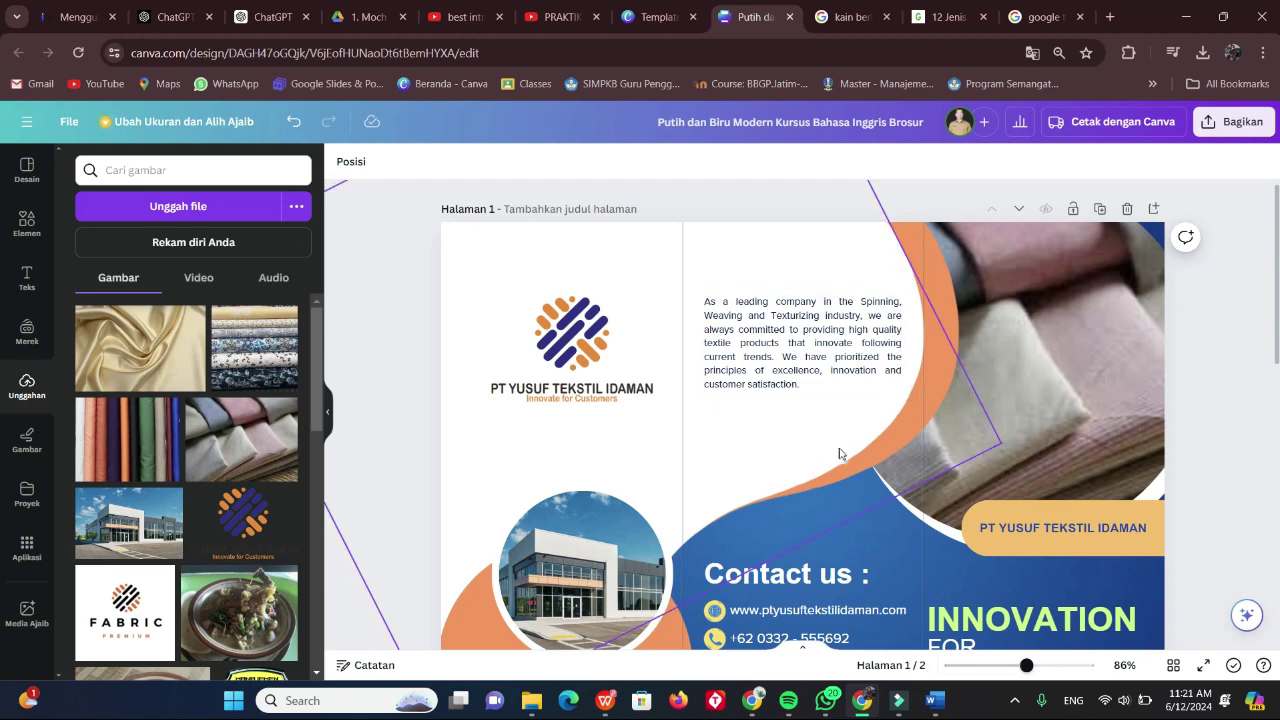
{"action": "scroll", "coordinate": [1021, 425], "scroll_direction": "down", "scroll_amount": 1}
{"action": "scroll", "coordinate": [1021, 425], "scroll_direction": "down", "scroll_amount": 1}
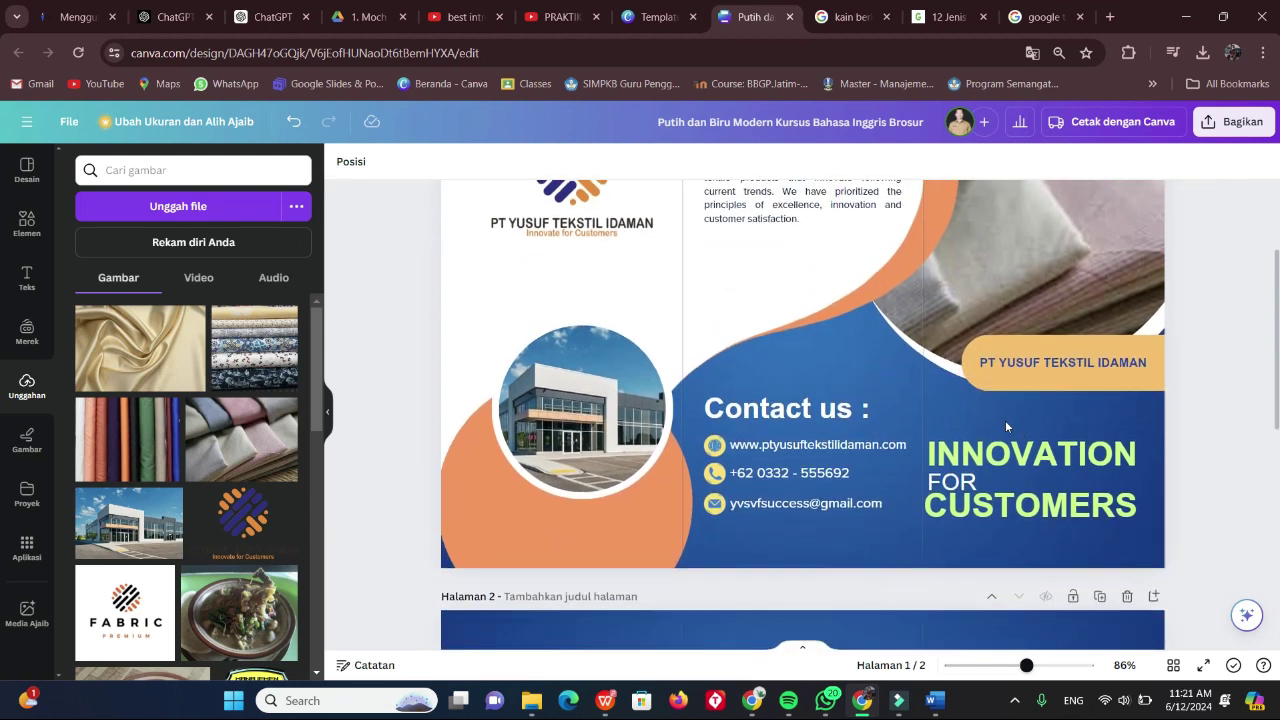
{"action": "scroll", "coordinate": [1005, 420], "scroll_direction": "up", "scroll_amount": 2}
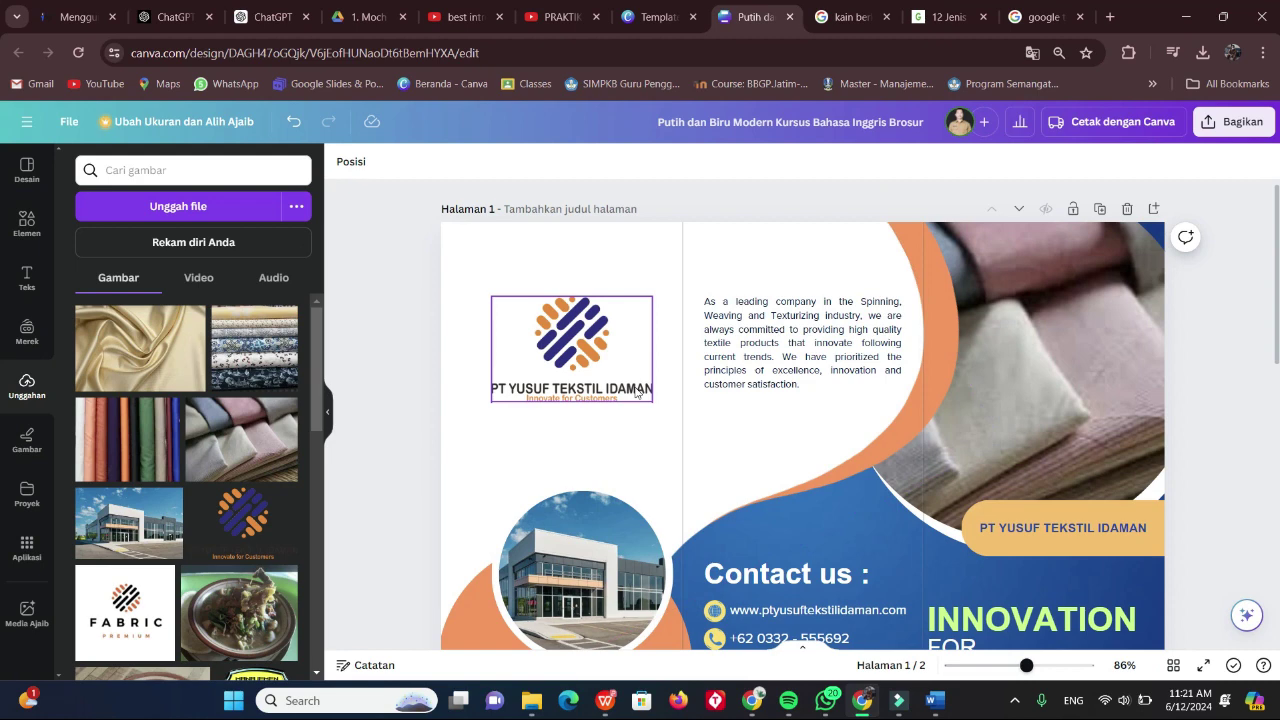
{"action": "scroll", "coordinate": [684, 429], "scroll_direction": "down", "scroll_amount": 1}
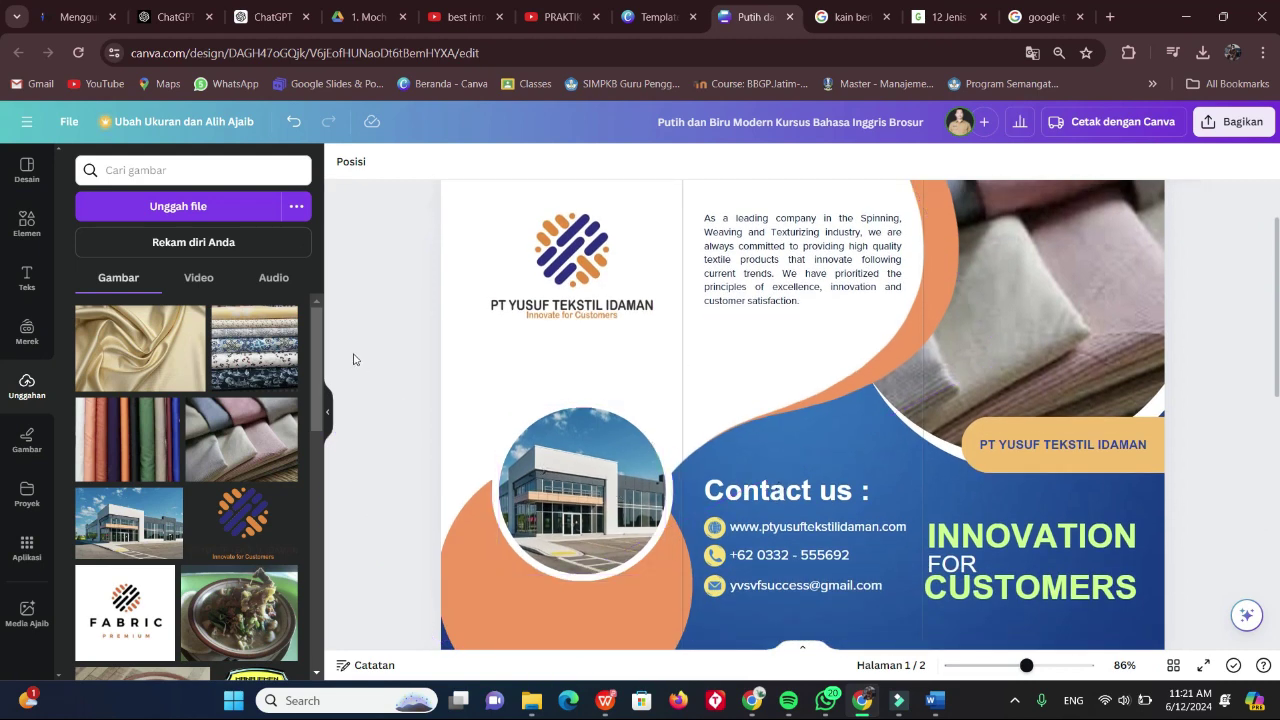
{"action": "scroll", "coordinate": [745, 482], "scroll_direction": "down", "scroll_amount": 6}
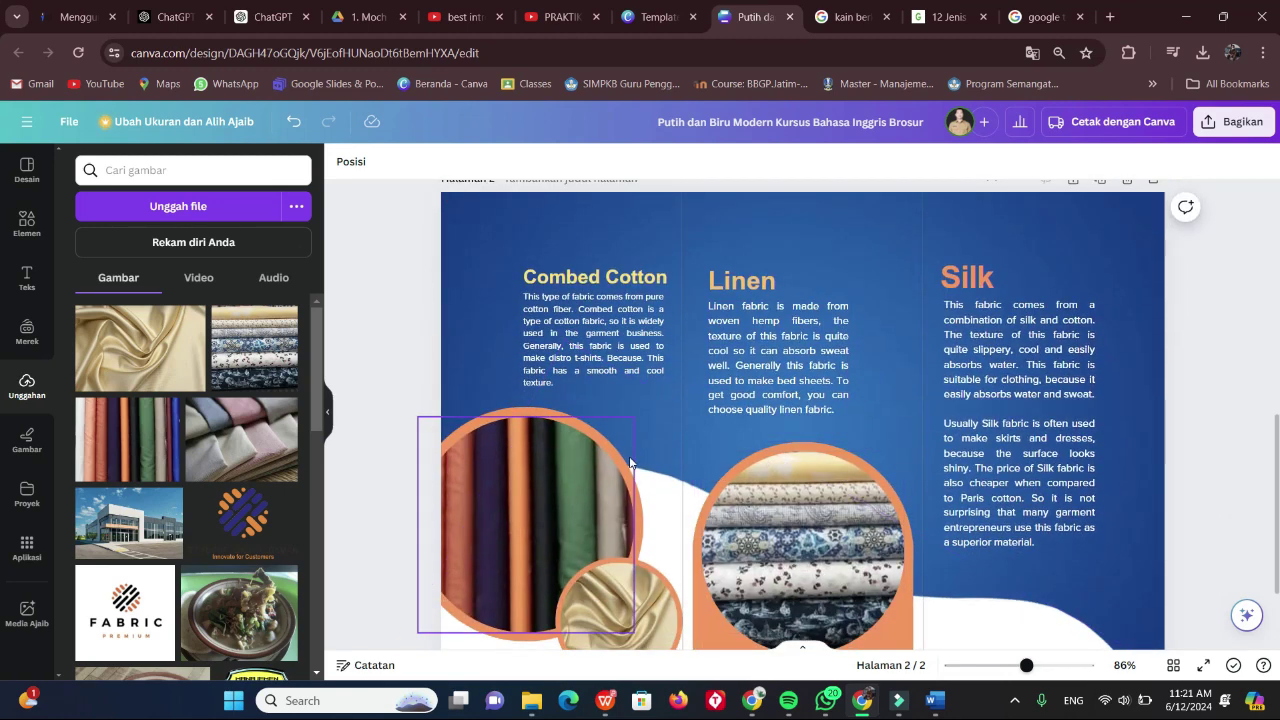
{"action": "scroll", "coordinate": [627, 455], "scroll_direction": "down", "scroll_amount": 1}
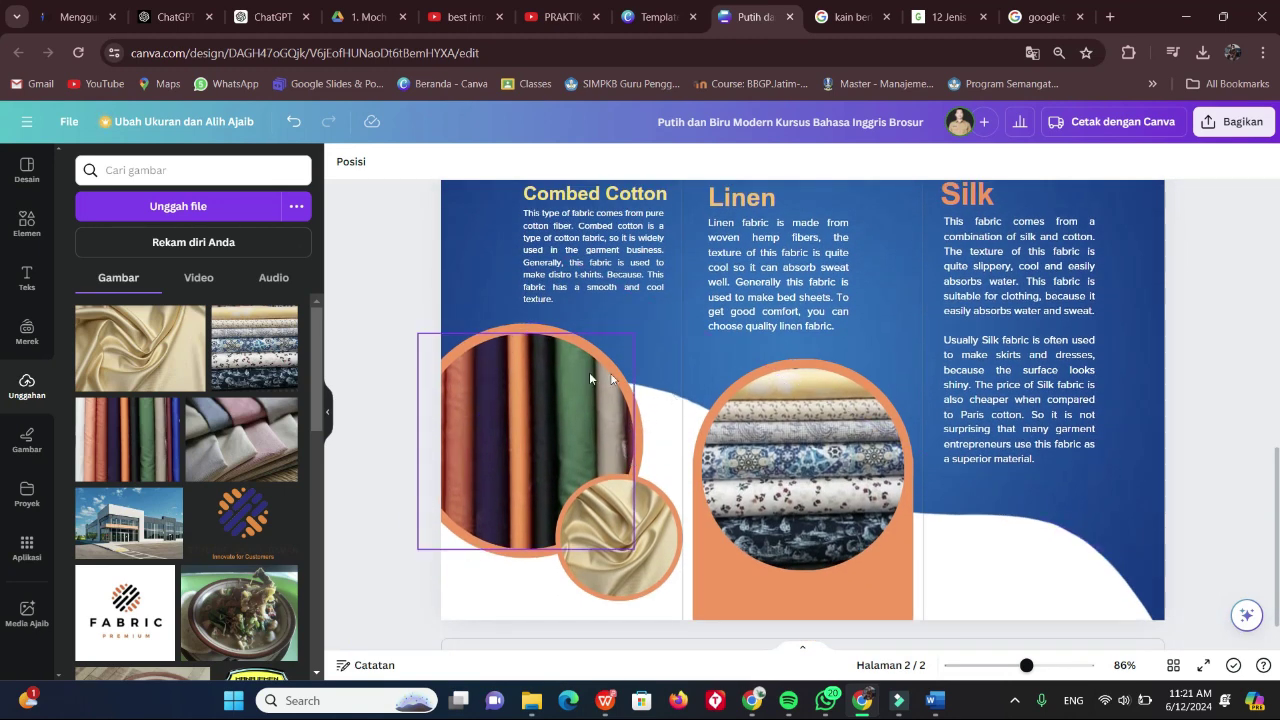
Look through the download file types offered for the brochure design, including Cetak PDF, and dismiss the list.
{"action": "left_click", "coordinate": [1235, 131]}
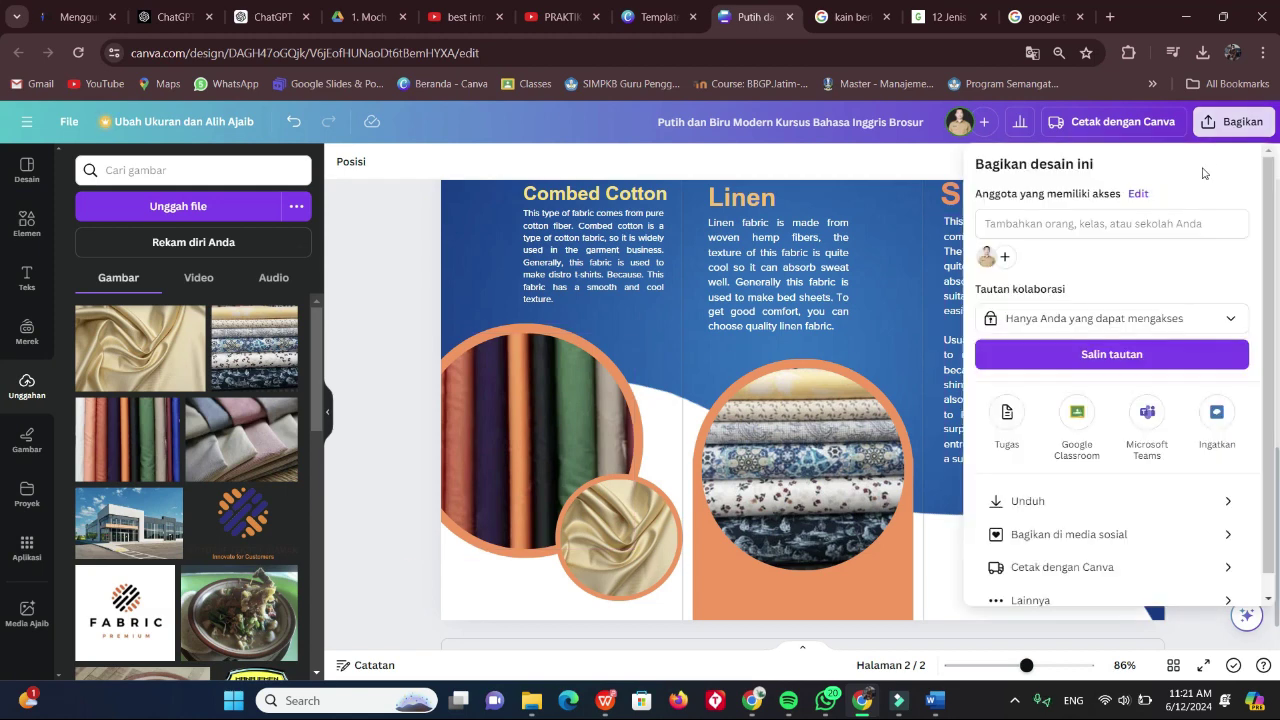
{"action": "left_click", "coordinate": [1085, 501]}
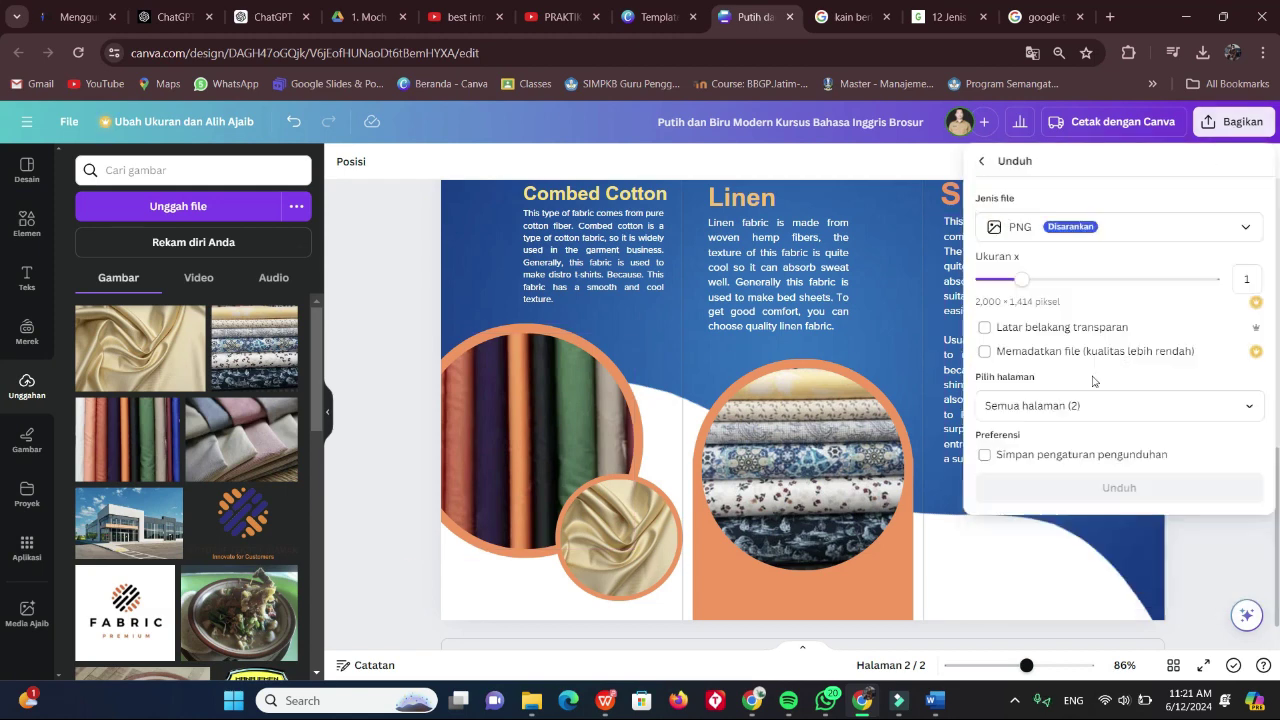
{"action": "left_click", "coordinate": [1113, 234]}
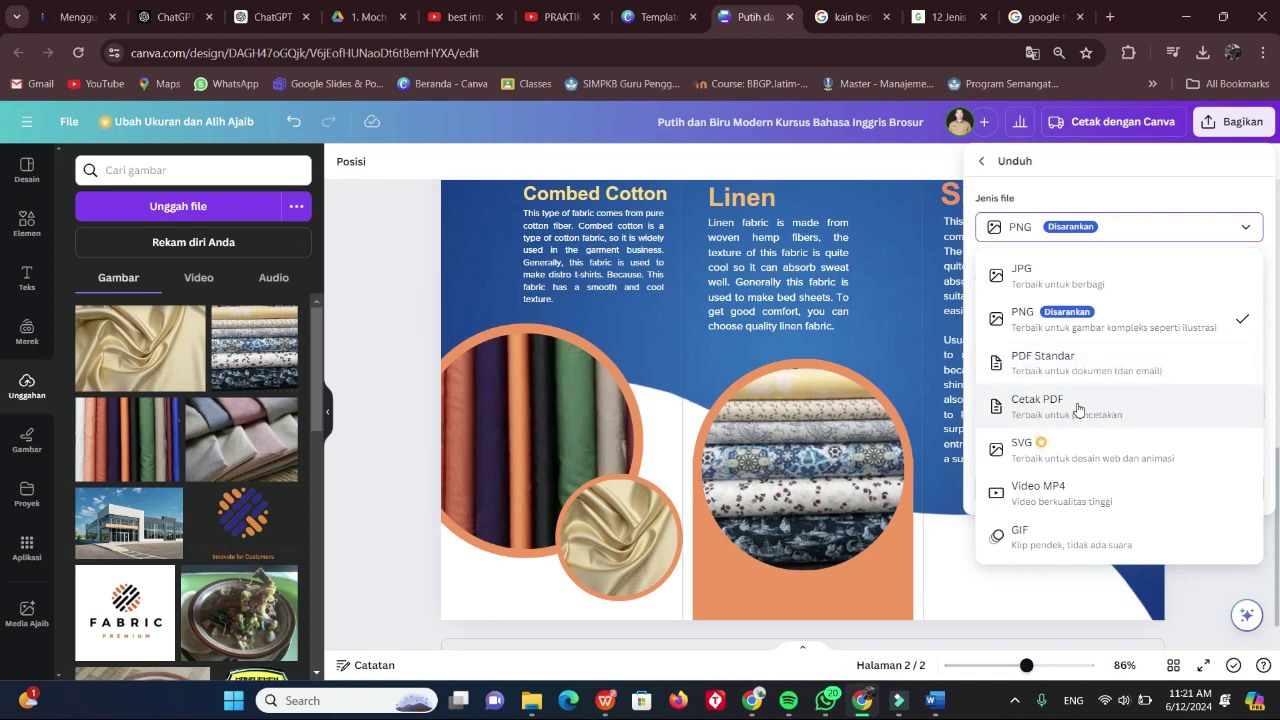
{"action": "left_click", "coordinate": [411, 273]}
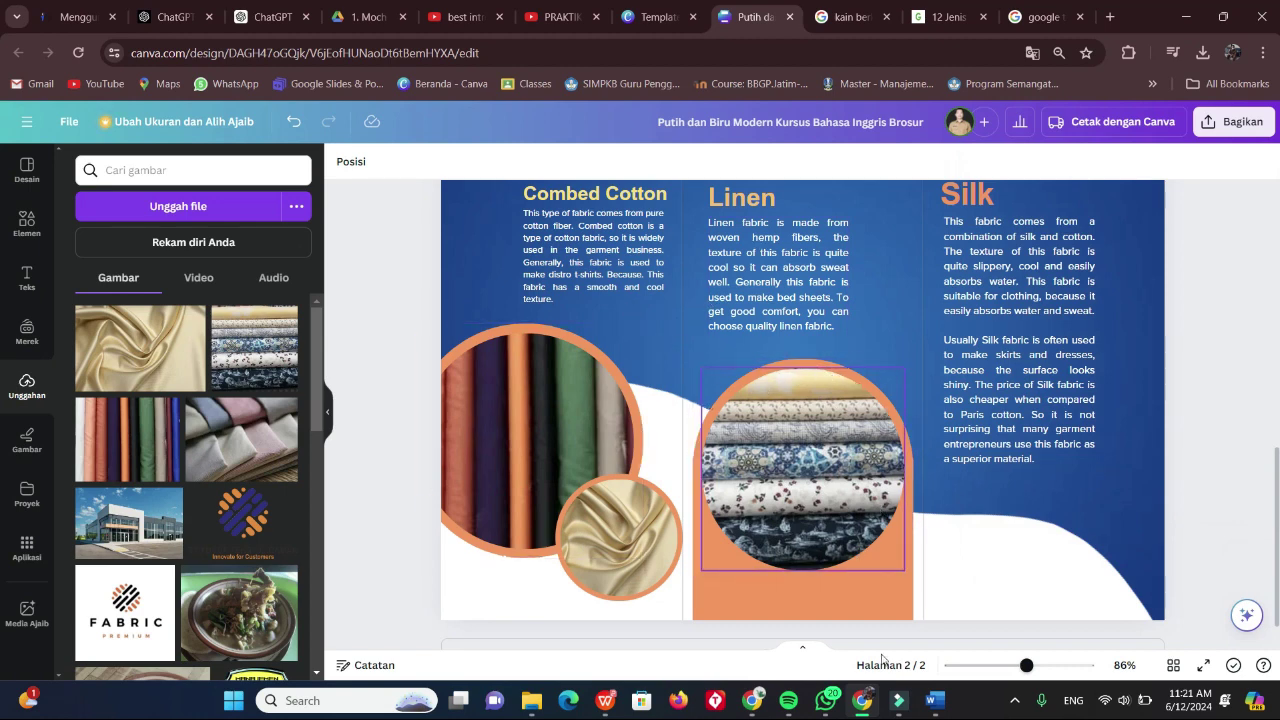
Switch back to the brochure order document in Word and close its print preview.
{"action": "mouse_move", "coordinate": [881, 710]}
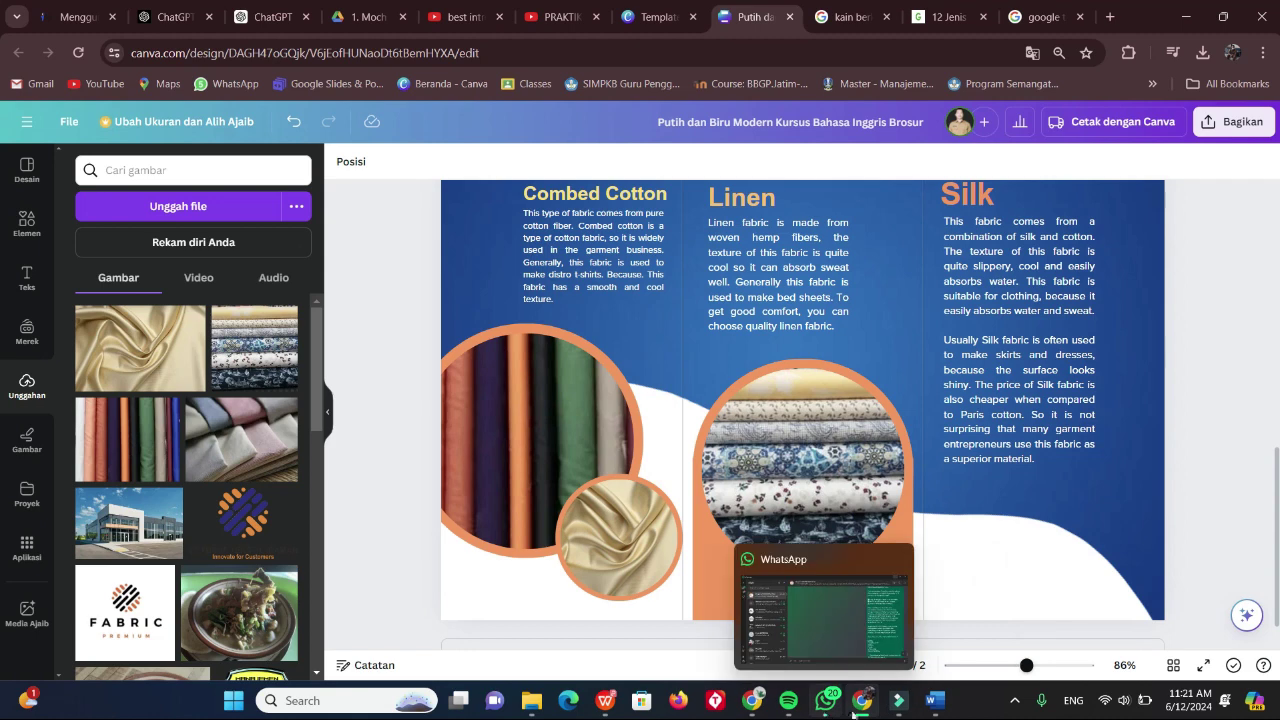
{"action": "mouse_move", "coordinate": [935, 702]}
{"action": "left_click", "coordinate": [869, 612]}
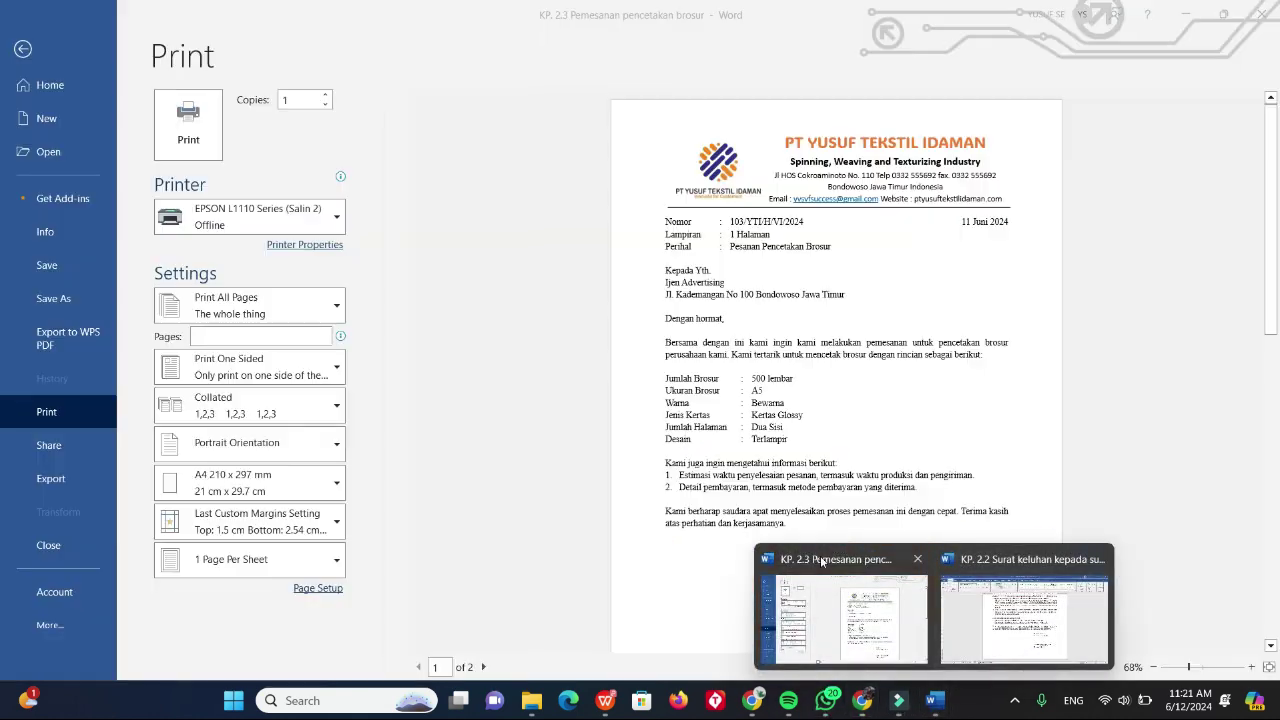
{"action": "left_click", "coordinate": [42, 54]}
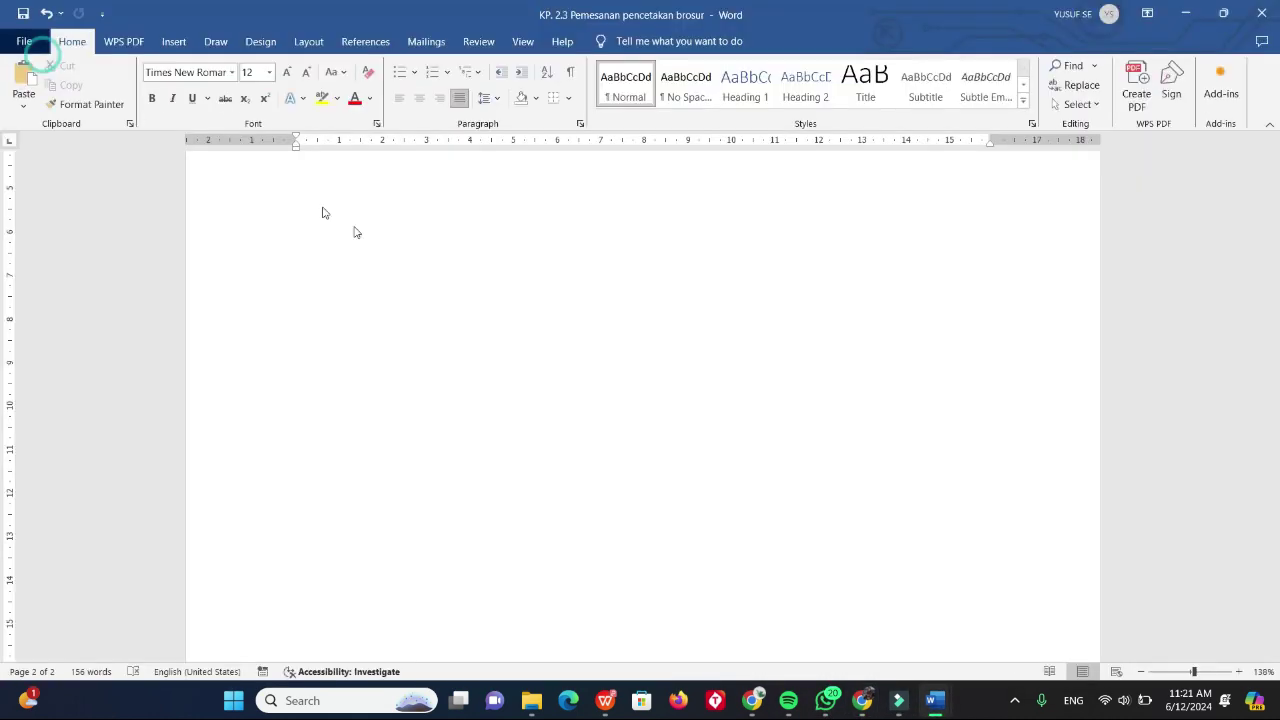
Review both sides of the brochure attached to the order document and go back to the letter on the first page.
{"action": "scroll", "coordinate": [766, 441], "scroll_direction": "up", "scroll_amount": 10}
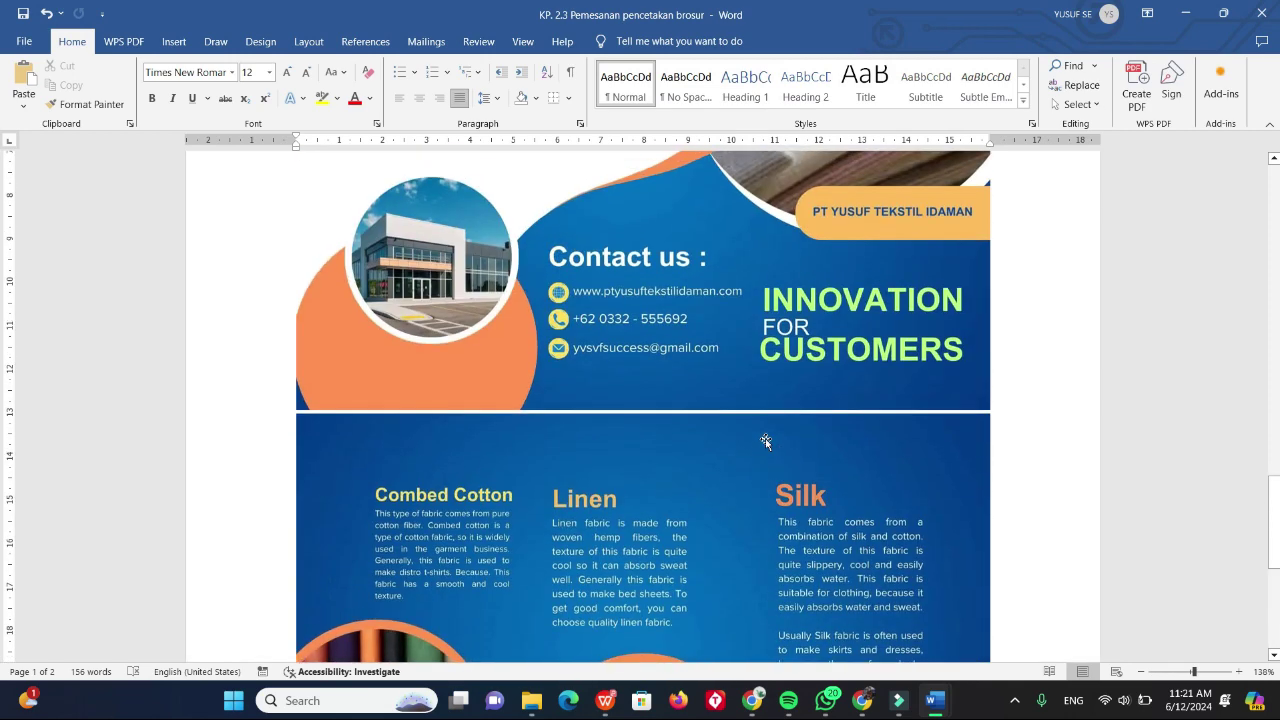
{"action": "scroll", "coordinate": [697, 479], "scroll_direction": "up", "scroll_amount": 3}
{"action": "scroll", "coordinate": [697, 479], "scroll_direction": "up", "scroll_amount": 1}
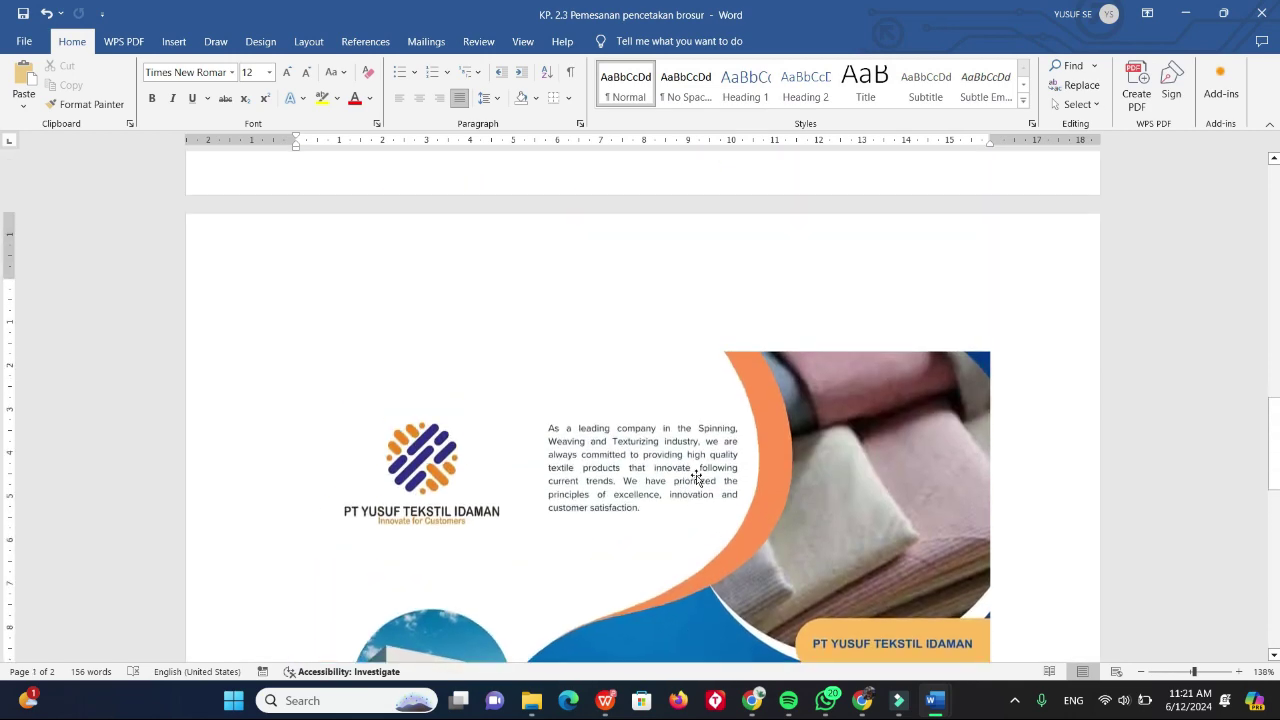
{"action": "scroll", "coordinate": [697, 479], "scroll_direction": "down", "scroll_amount": 8}
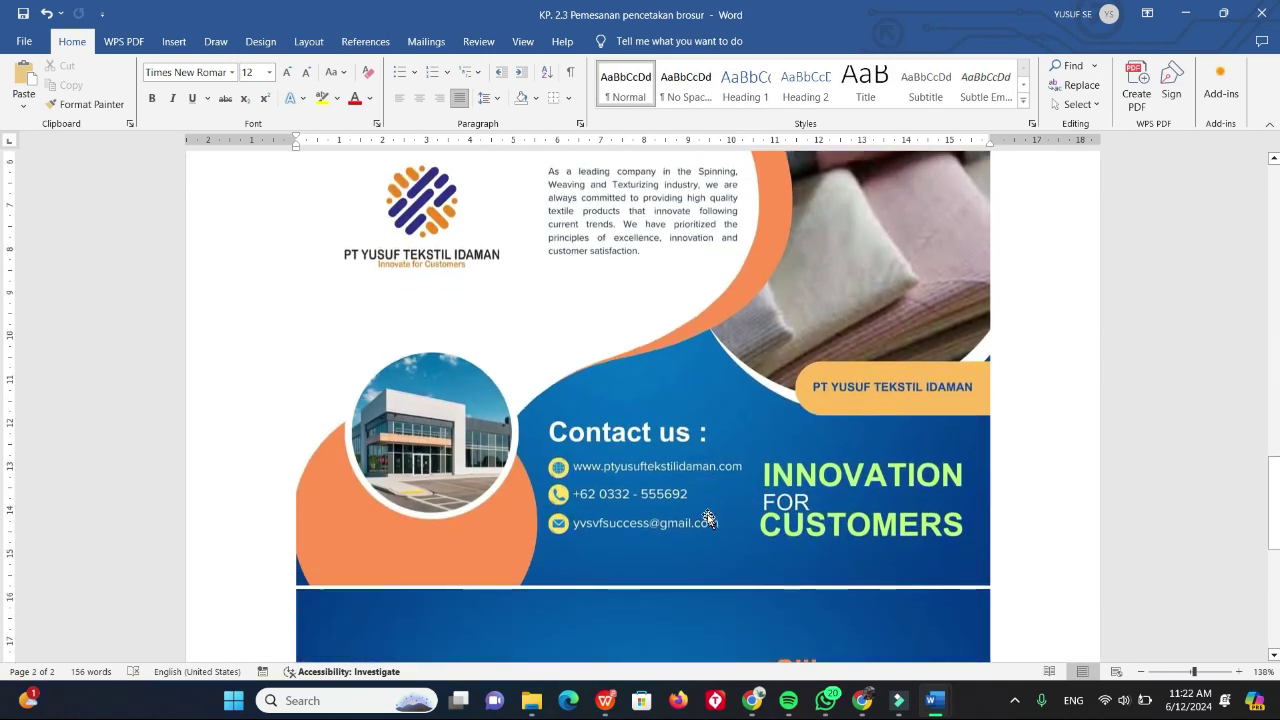
{"action": "scroll", "coordinate": [704, 501], "scroll_direction": "down", "scroll_amount": 7}
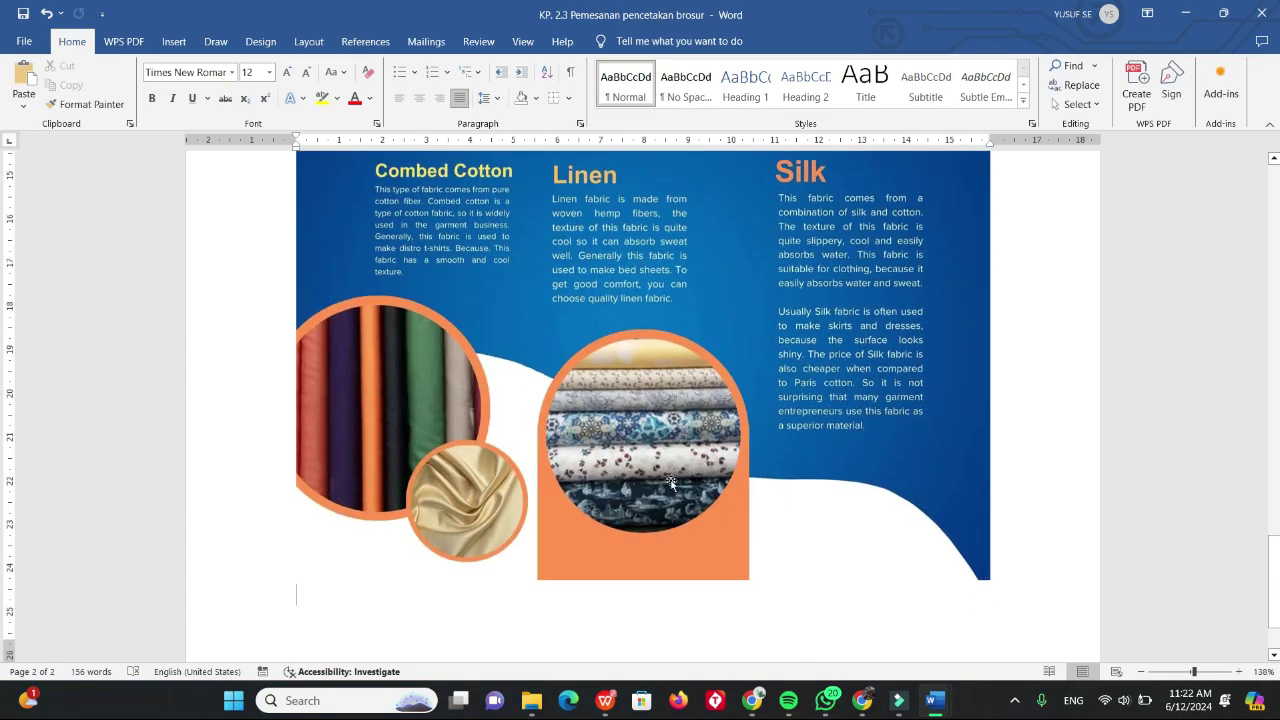
{"action": "scroll", "coordinate": [674, 486], "scroll_direction": "up", "scroll_amount": 6}
{"action": "scroll", "coordinate": [674, 486], "scroll_direction": "up", "scroll_amount": 10}
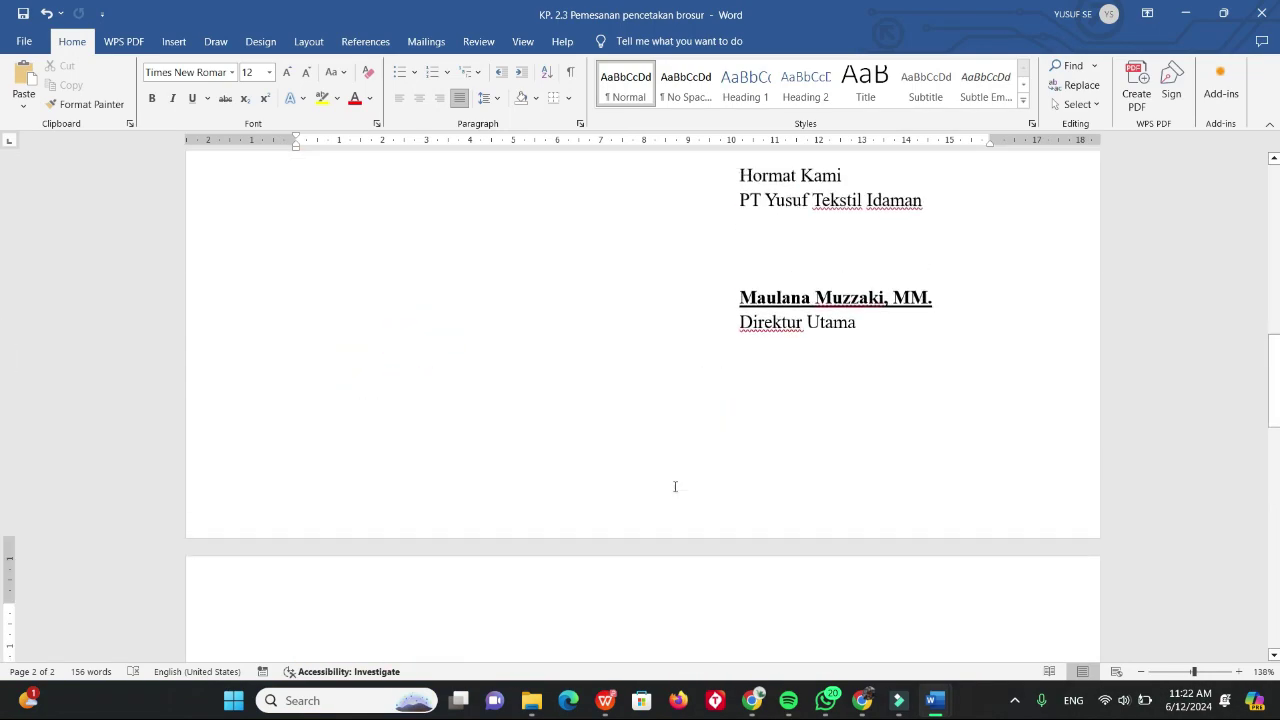
{"action": "scroll", "coordinate": [675, 486], "scroll_direction": "up", "scroll_amount": 10}
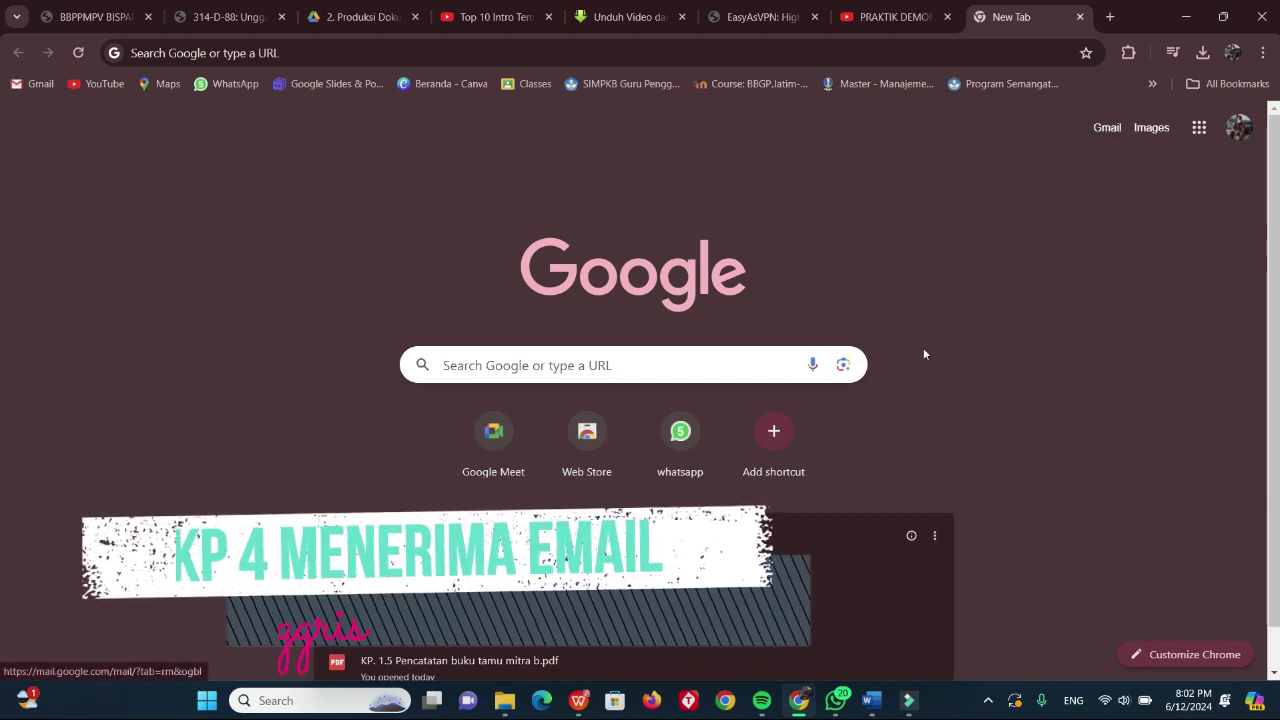
Open Chrome under the company's browser profile and restore its previously open pages.
{"action": "mouse_move", "coordinate": [806, 708]}
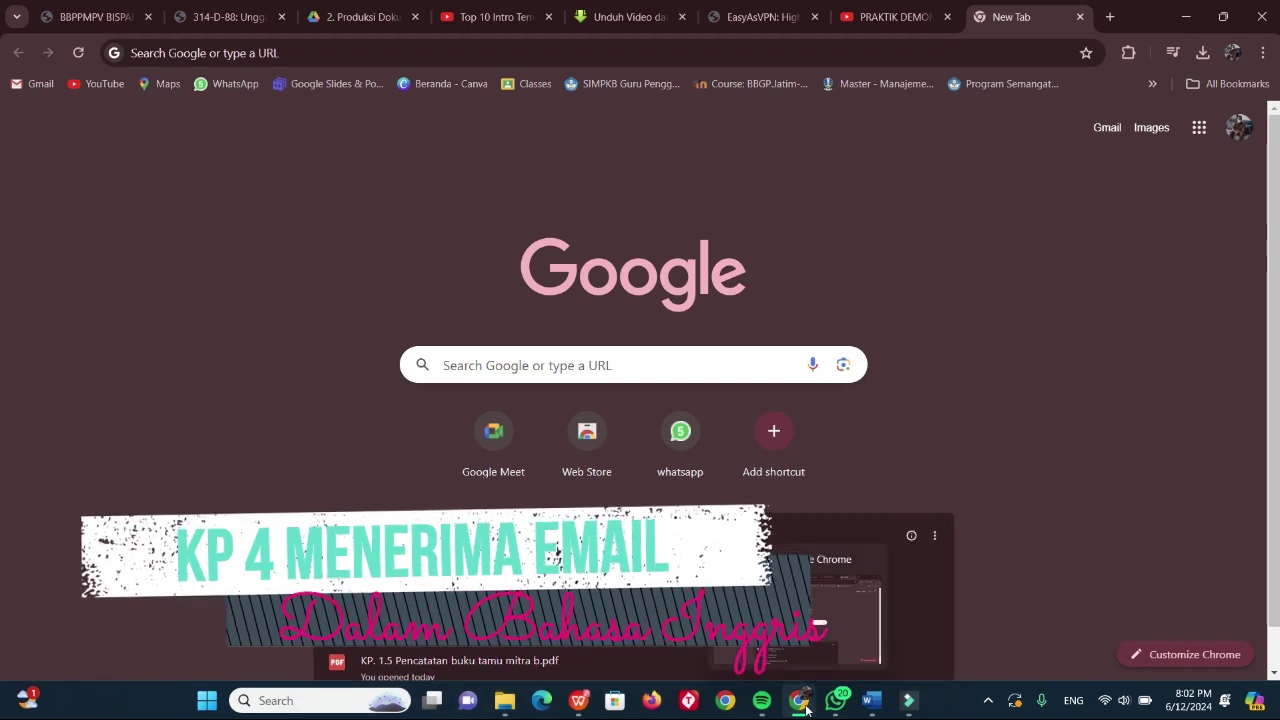
{"action": "left_click", "coordinate": [798, 706]}
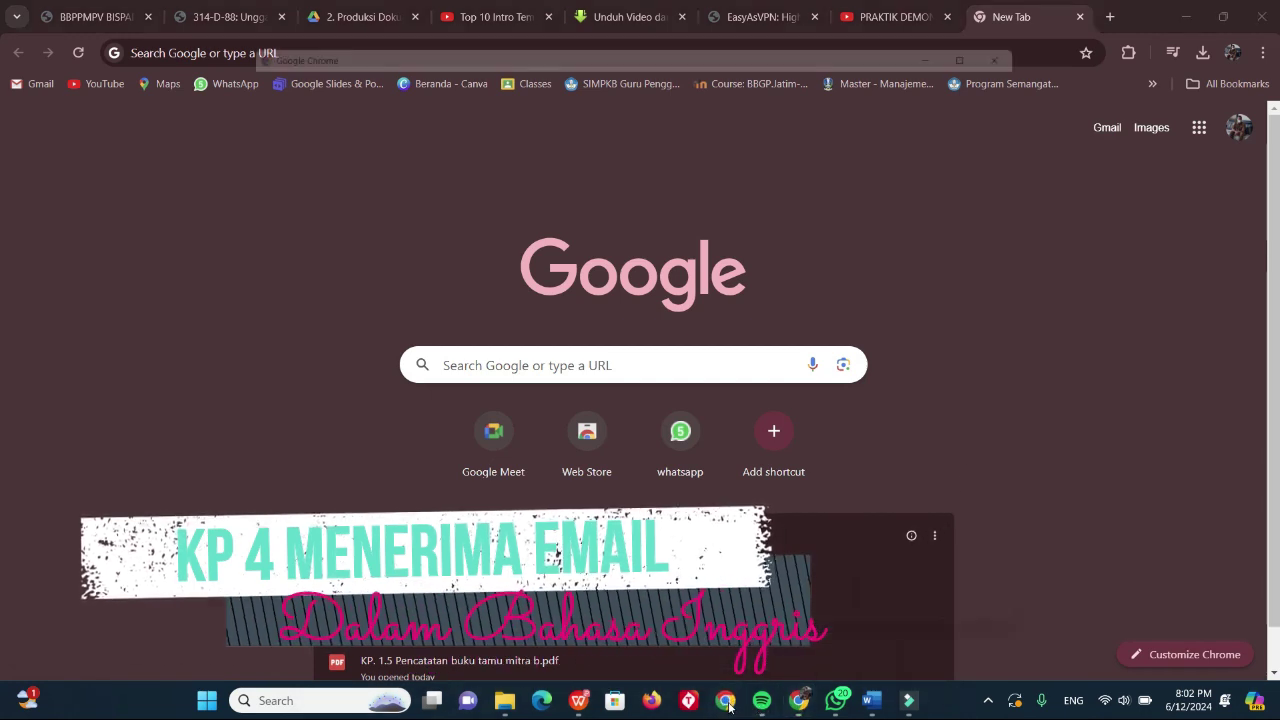
{"action": "left_click", "coordinate": [425, 462]}
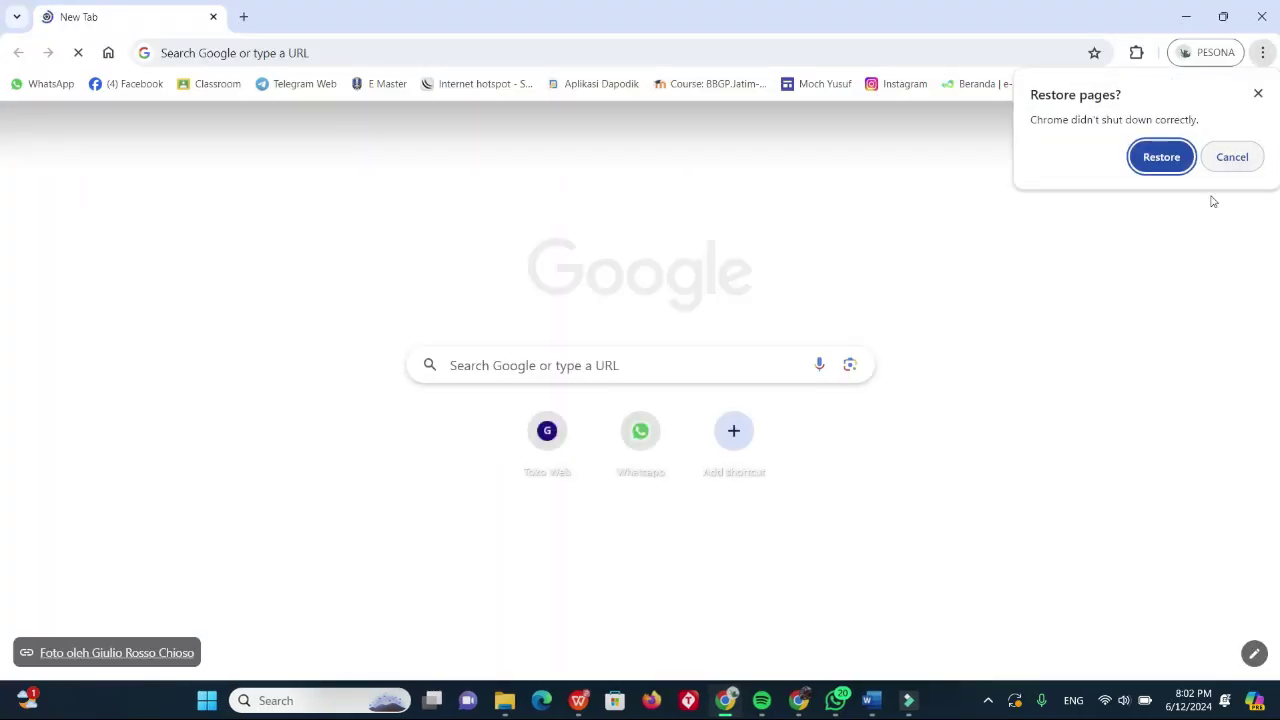
{"action": "left_click", "coordinate": [1161, 157]}
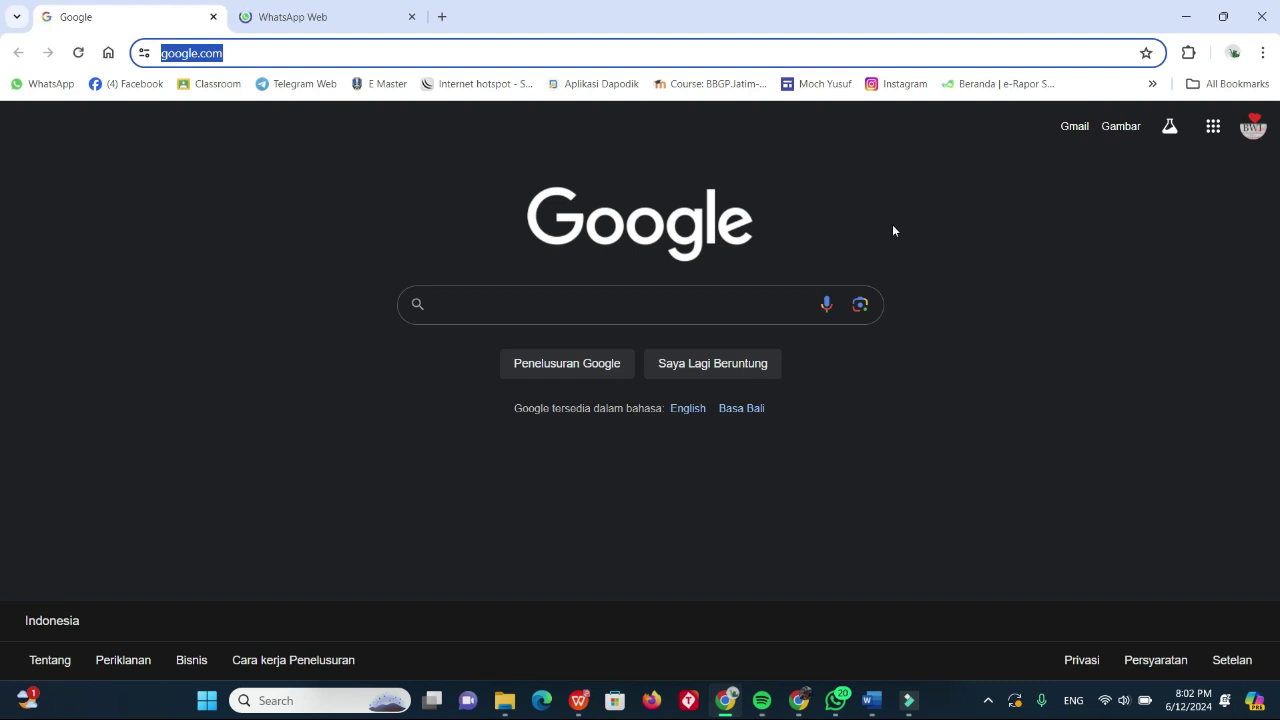
Open the Gmail inbox and read the e-mail "Invitation to Exc;usive Showcase of Premier Product in Singapore" through to its closing.
{"action": "left_click", "coordinate": [1072, 130]}
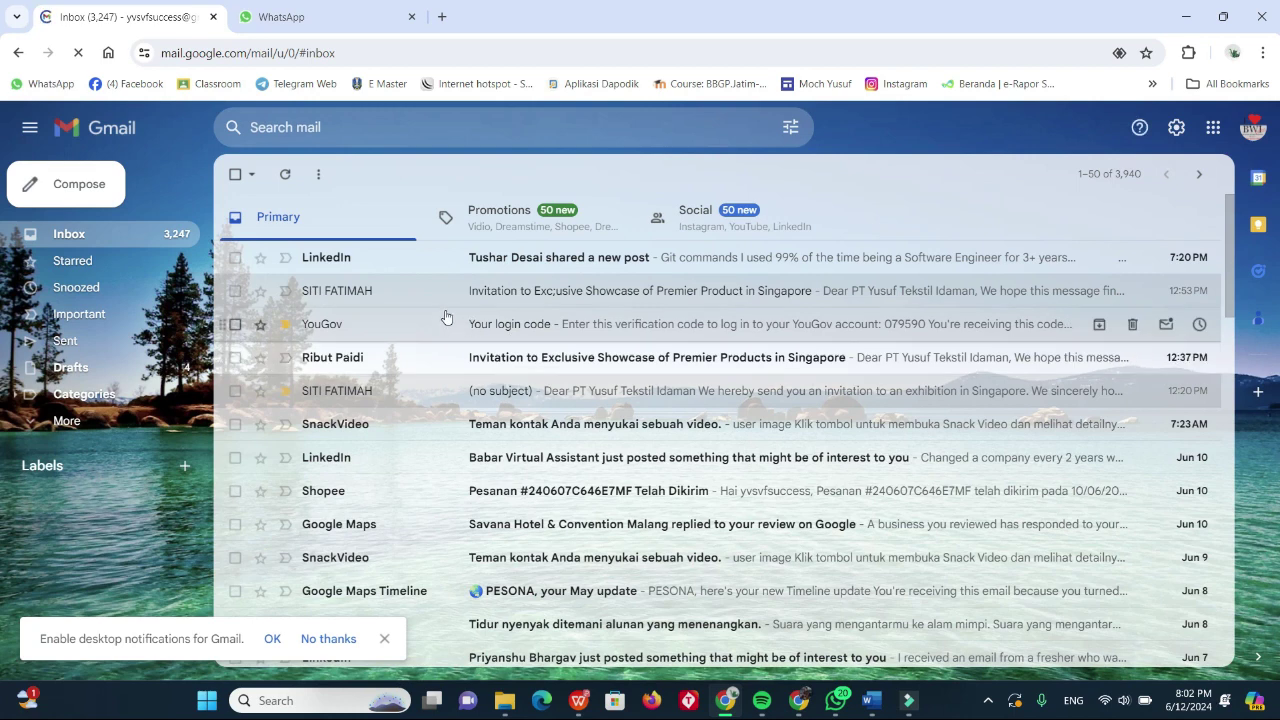
{"action": "left_click", "coordinate": [642, 299]}
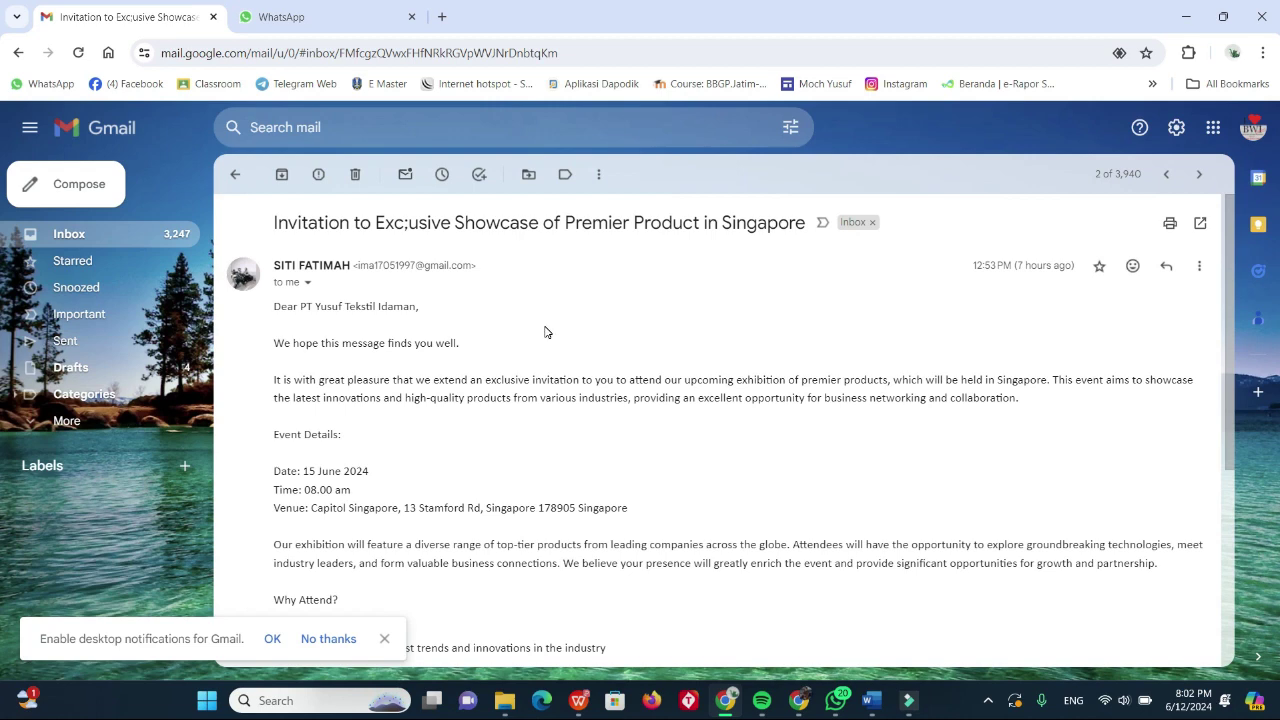
{"action": "scroll", "coordinate": [545, 332], "scroll_direction": "down", "scroll_amount": 1}
{"action": "scroll", "coordinate": [545, 332], "scroll_direction": "up", "scroll_amount": 1}
{"action": "scroll", "coordinate": [292, 328], "scroll_direction": "down", "scroll_amount": 3}
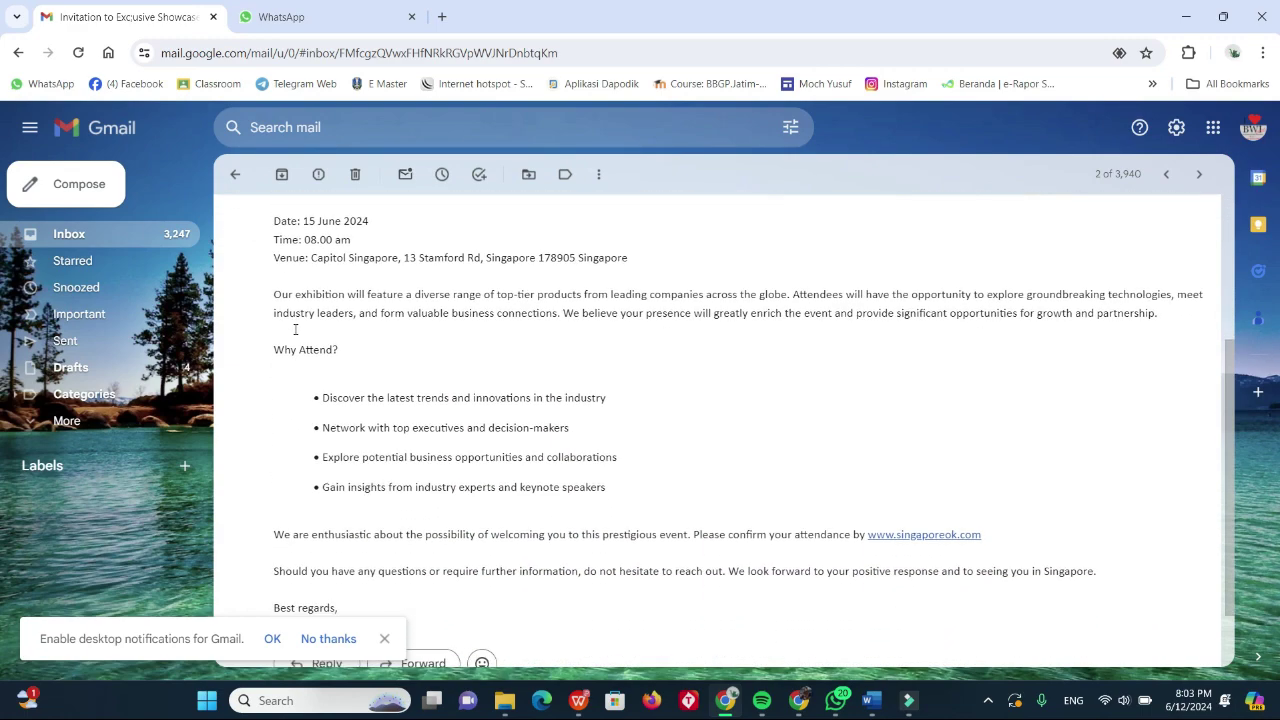
{"action": "scroll", "coordinate": [295, 330], "scroll_direction": "up", "scroll_amount": 3}
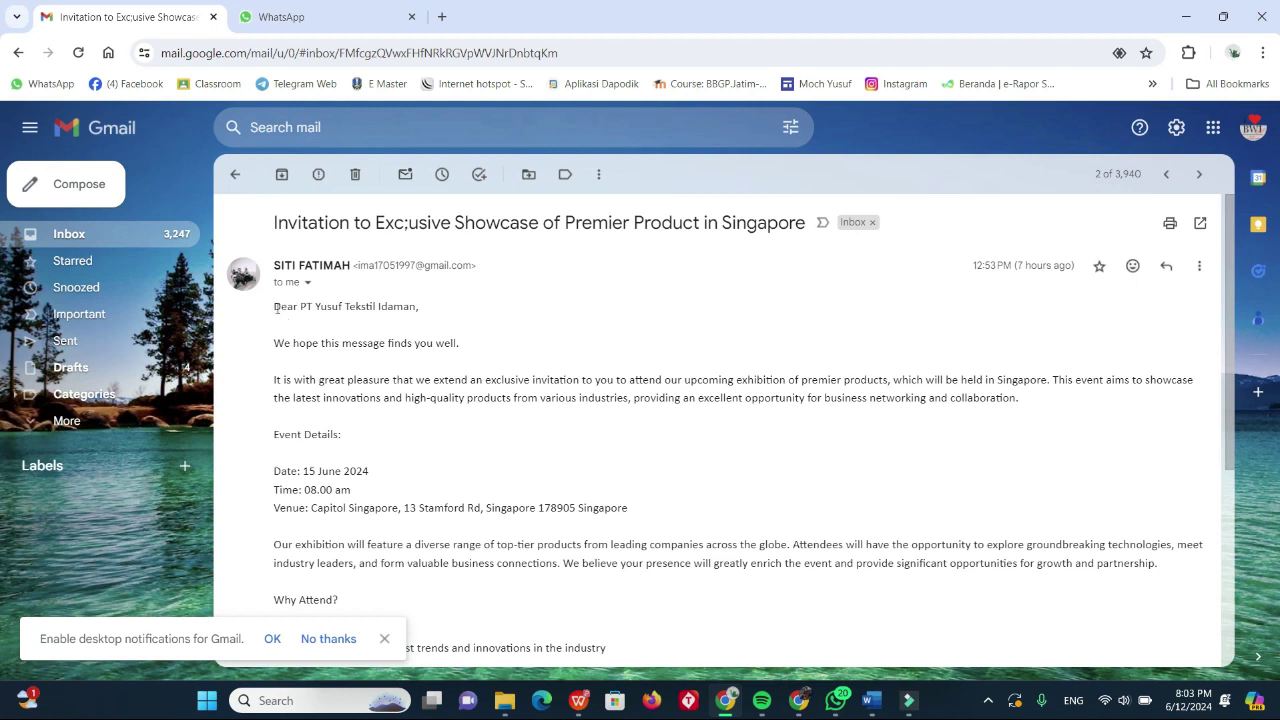
Copy the full body text of the Singapore invitation e-mail, starting from "Dear PT Yusuf Tekstil Idaman".
{"action": "left_click_drag", "start_coordinate": [273, 306], "coordinate": [318, 368]}
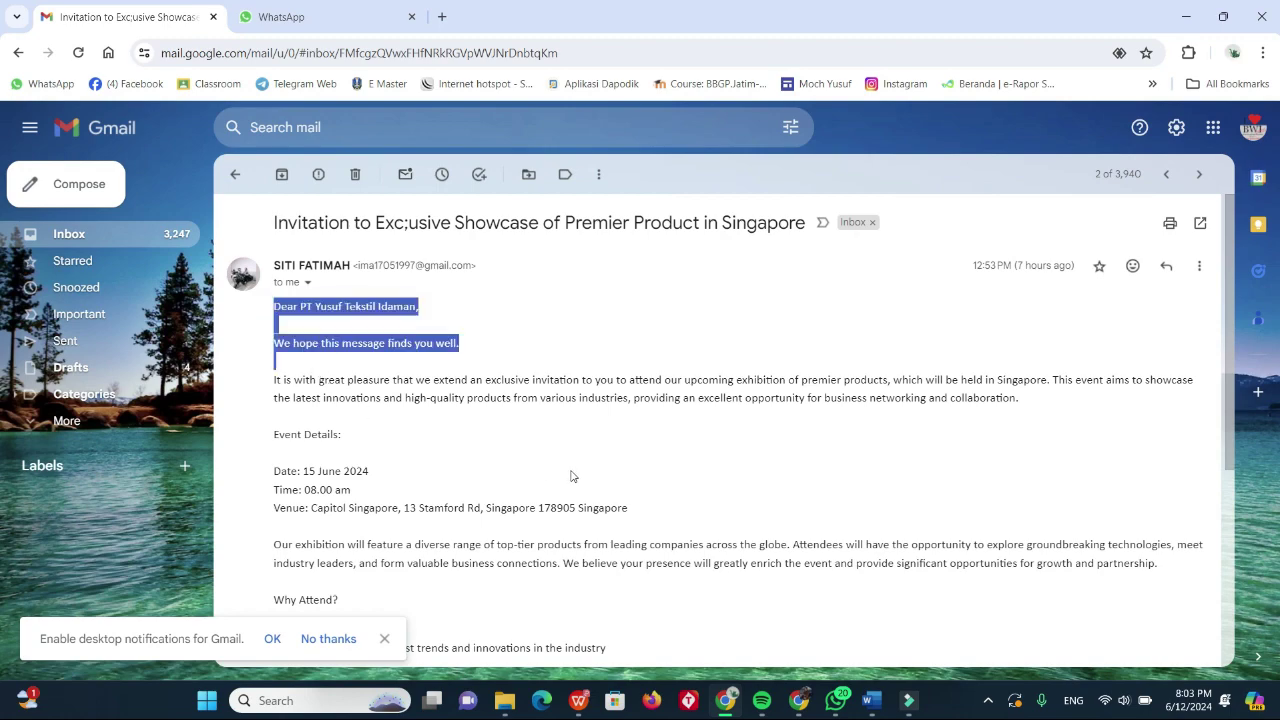
{"action": "scroll", "coordinate": [573, 482], "scroll_direction": "down", "scroll_amount": 4}
{"action": "triple_click", "coordinate": [348, 532]}
{"action": "scroll", "coordinate": [461, 466], "scroll_direction": "up", "scroll_amount": 3}
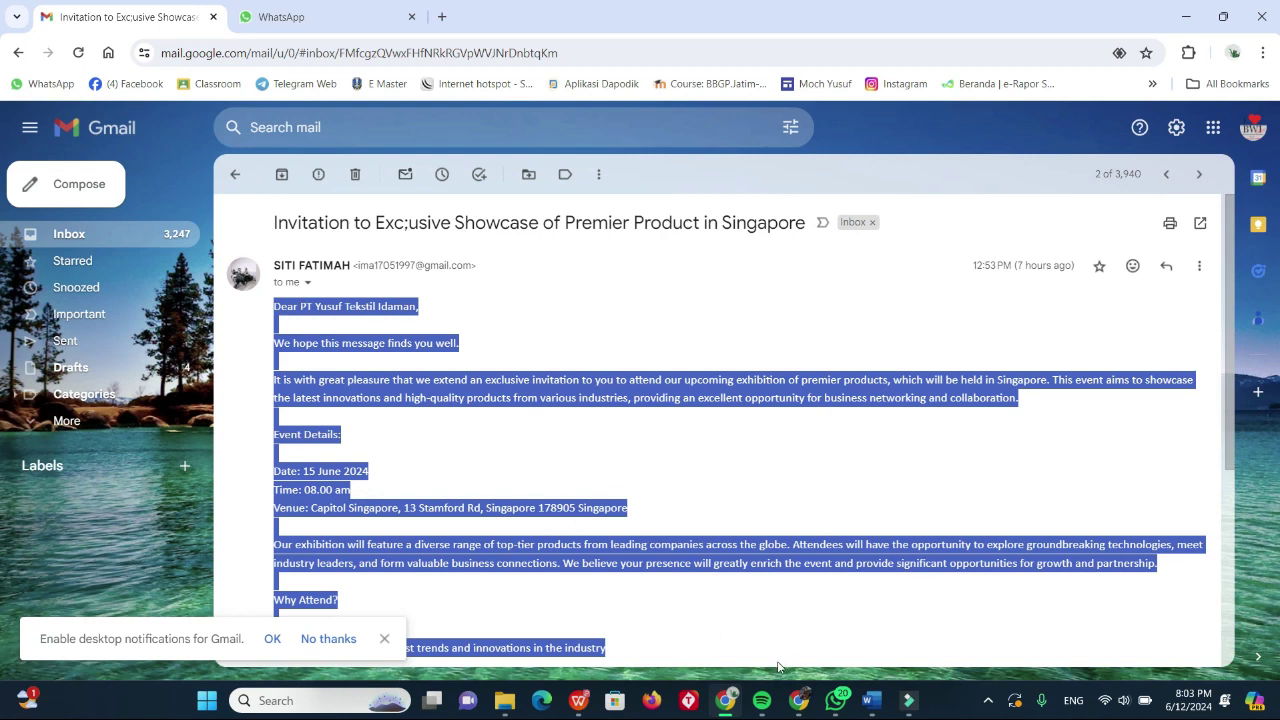
Create a blank document in Word and paste the copied invitation text into it.
{"action": "left_click", "coordinate": [298, 703]}
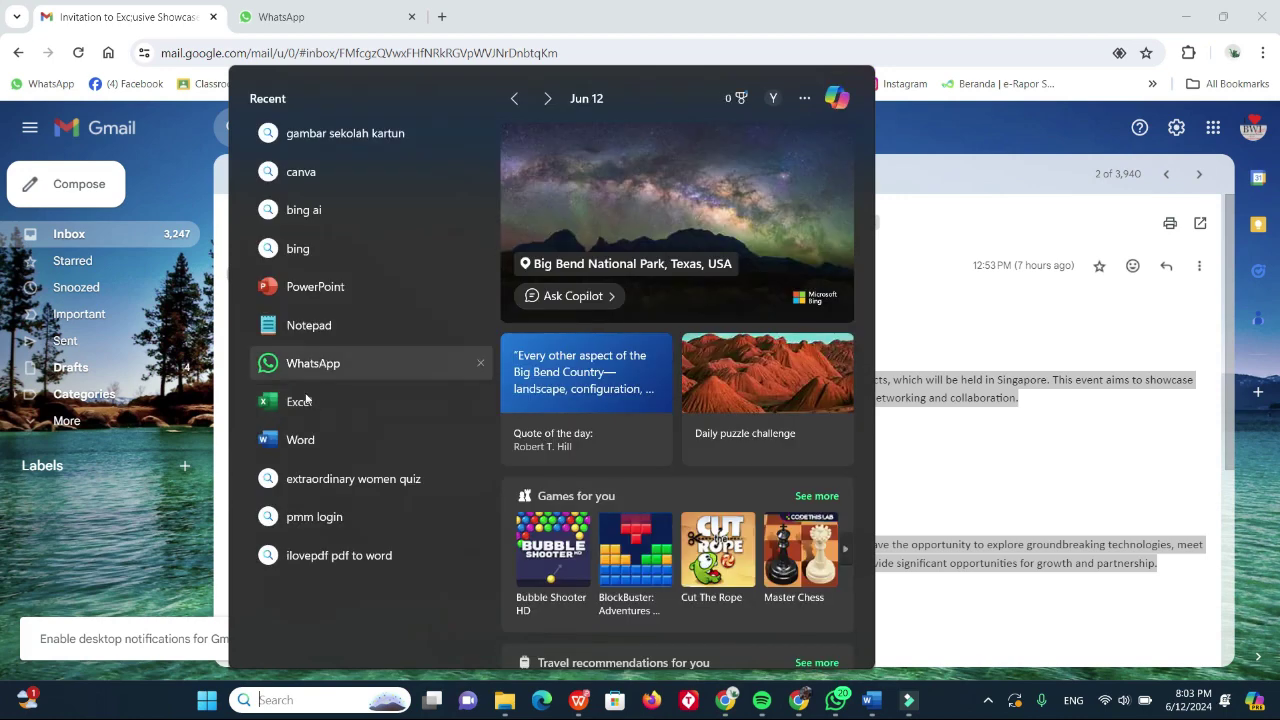
{"action": "left_click", "coordinate": [389, 477]}
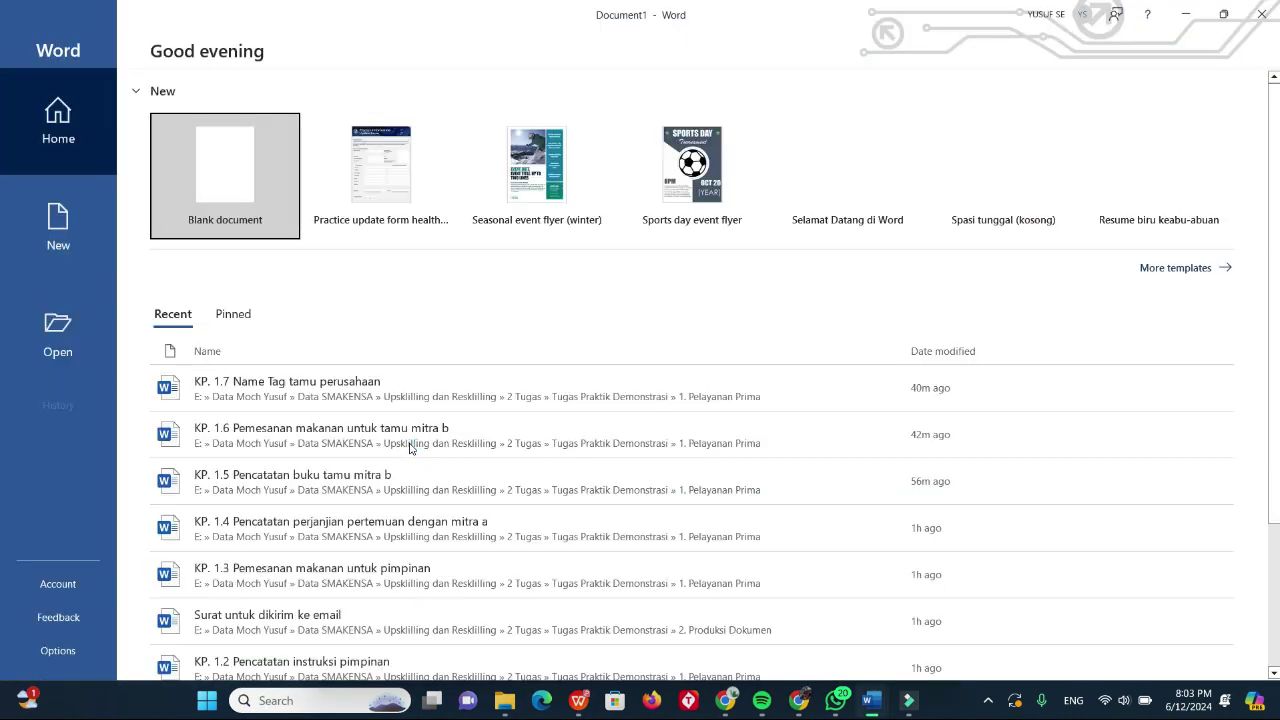
{"action": "left_click", "coordinate": [234, 177]}
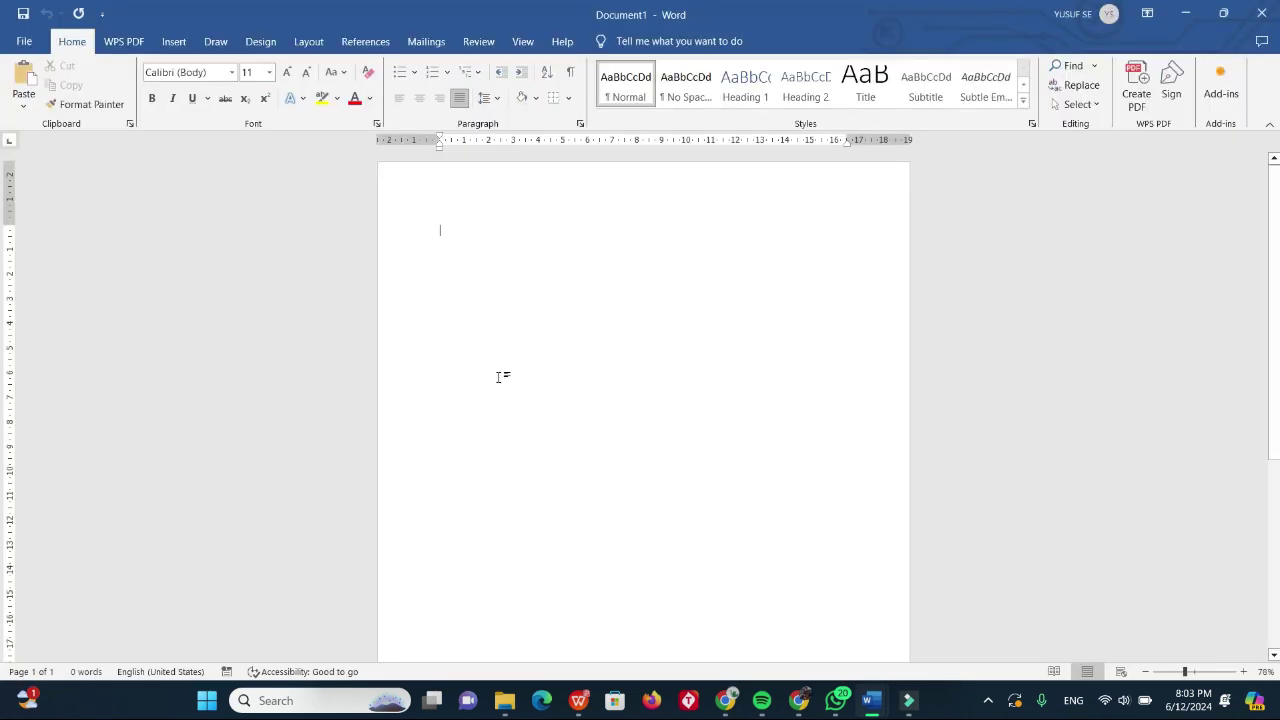
{"action": "key", "text": "ctrl+v"}
{"action": "scroll", "coordinate": [533, 378], "scroll_direction": "up", "scroll_amount": 2}
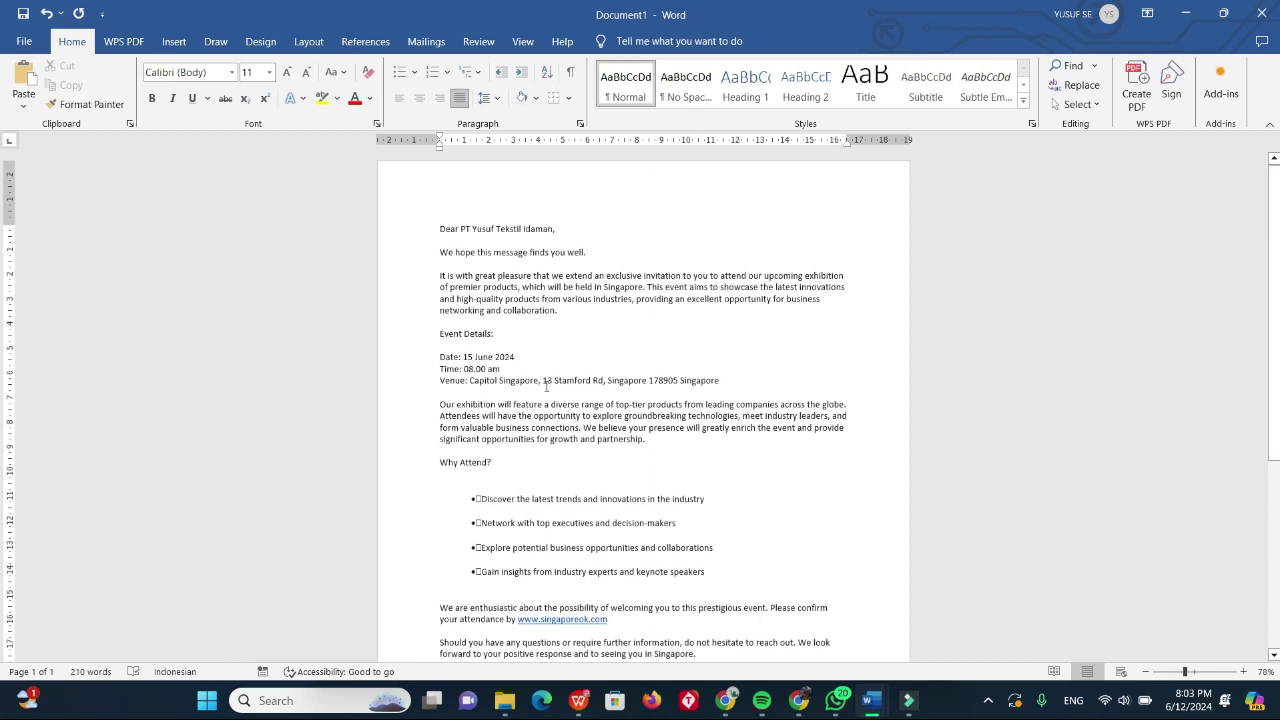
Return to the Singapore invitation e-mail in Gmail, clear its text selection and dismiss the desktop notifications offer.
{"action": "left_click", "coordinate": [436, 224]}
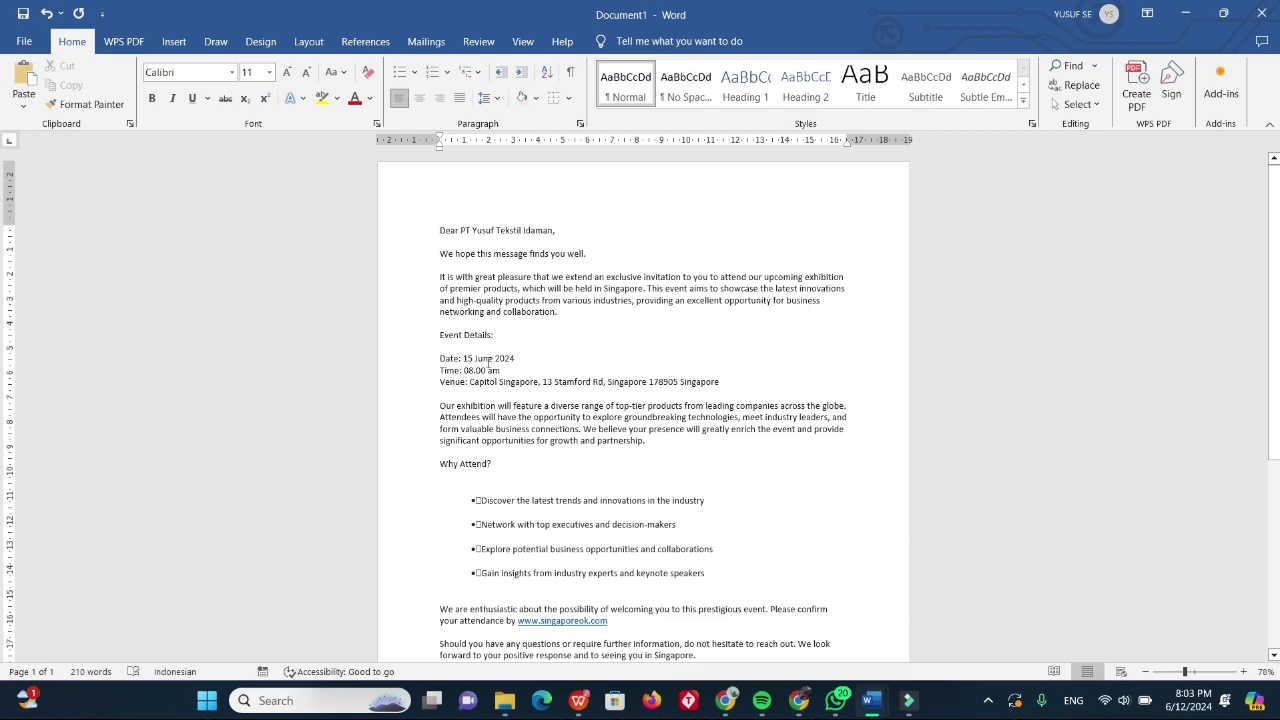
{"action": "key", "text": "alt+Tab"}
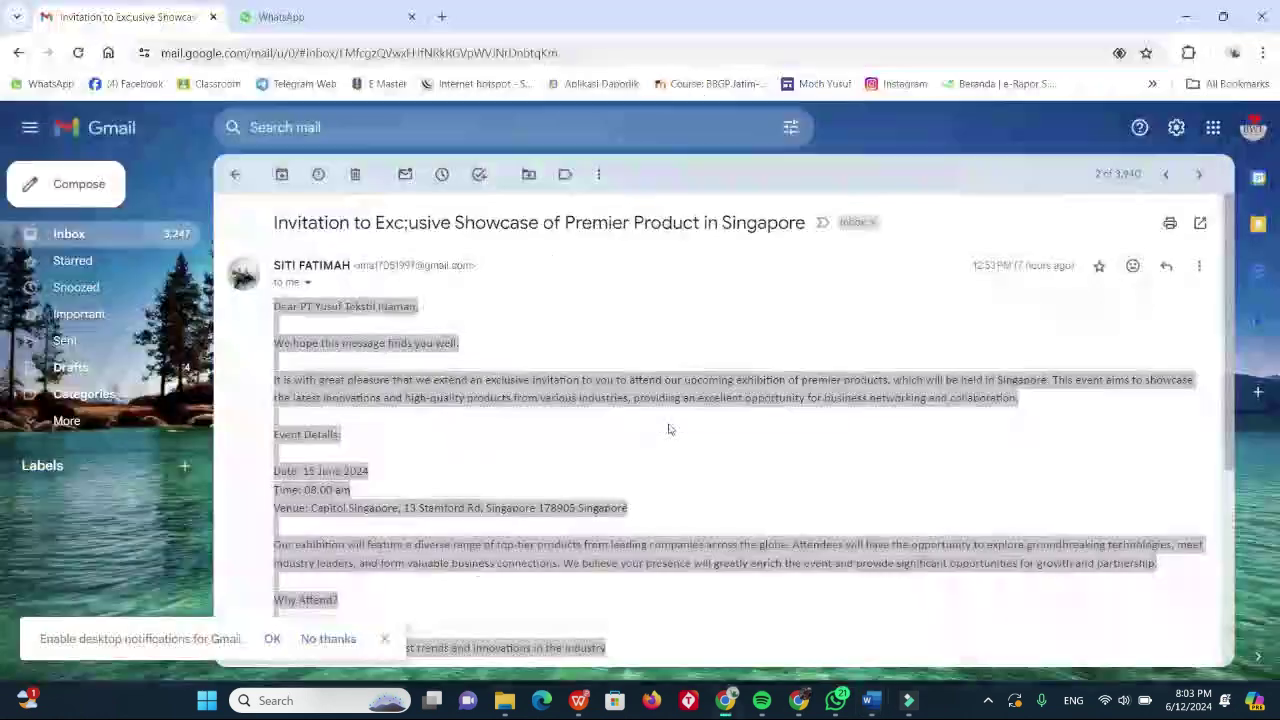
{"action": "left_click", "coordinate": [568, 450]}
{"action": "scroll", "coordinate": [569, 451], "scroll_direction": "down", "scroll_amount": 5}
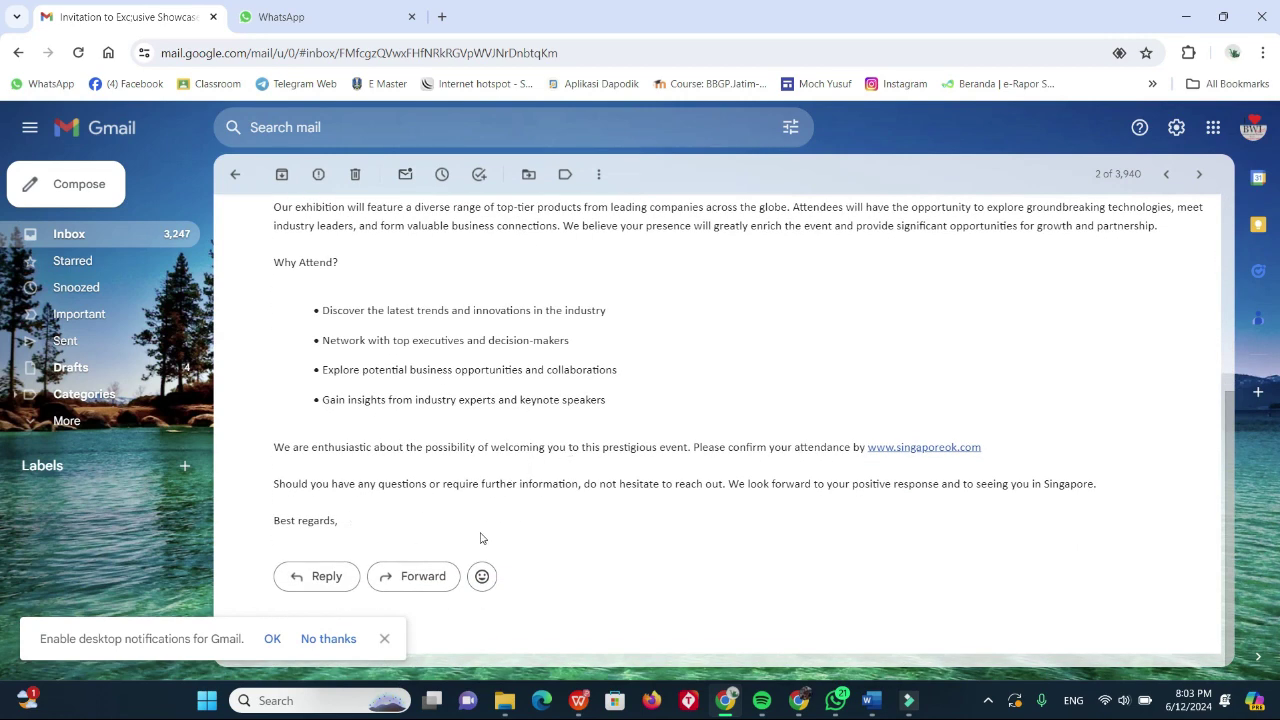
{"action": "left_click", "coordinate": [386, 640]}
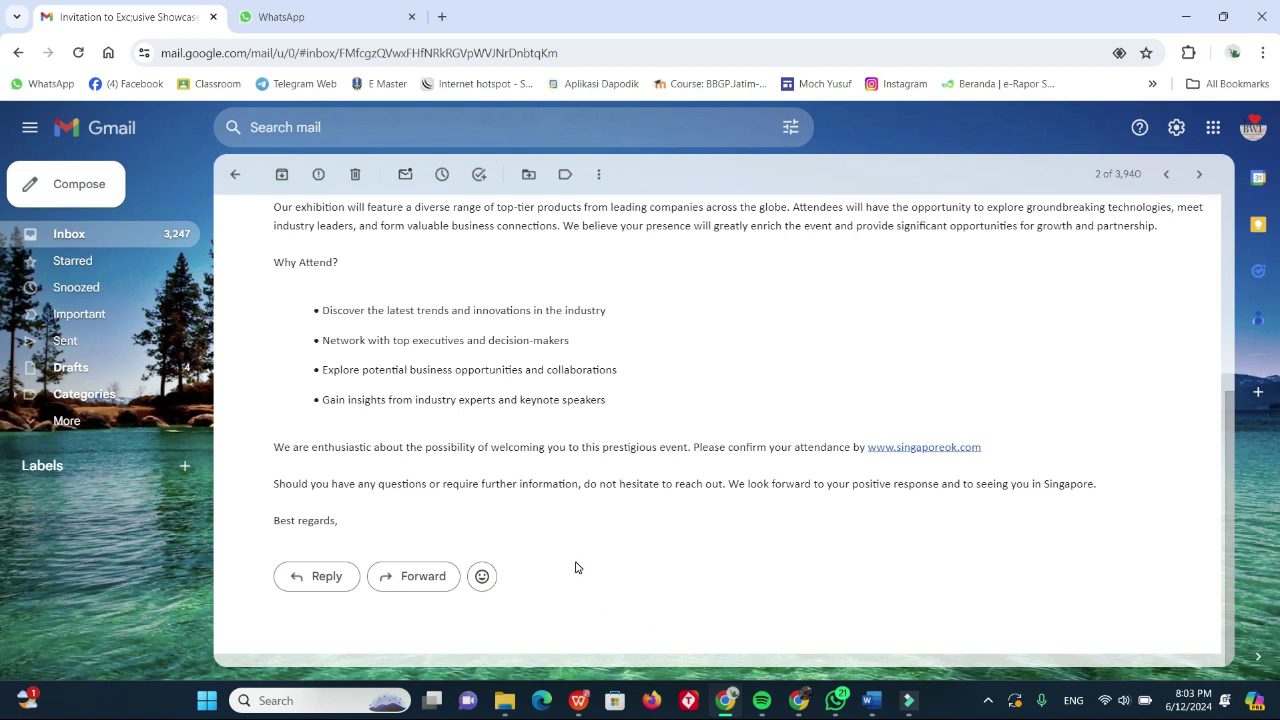
Compare the invitation text pasted into the Word document with the original e-mail in Gmail.
{"action": "key", "text": "alt+Tab"}
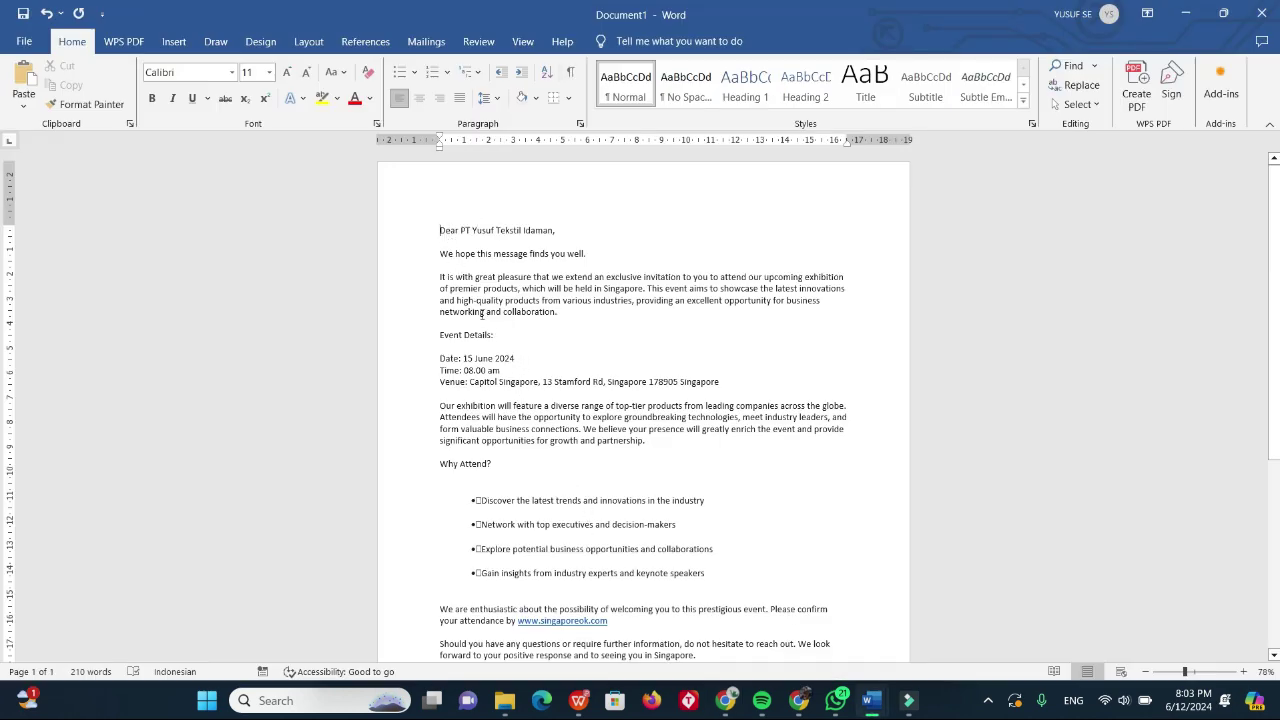
{"action": "scroll", "coordinate": [508, 388], "scroll_direction": "down", "scroll_amount": 2}
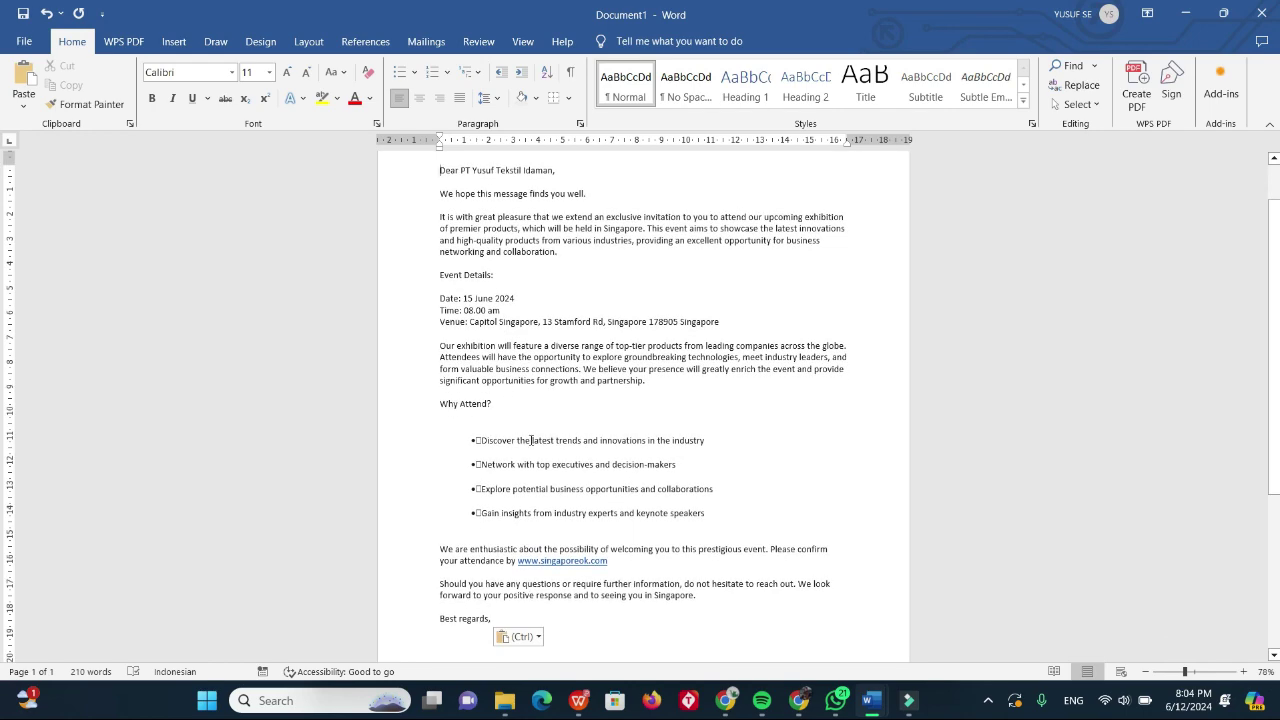
{"action": "scroll", "coordinate": [531, 440], "scroll_direction": "up", "scroll_amount": 2}
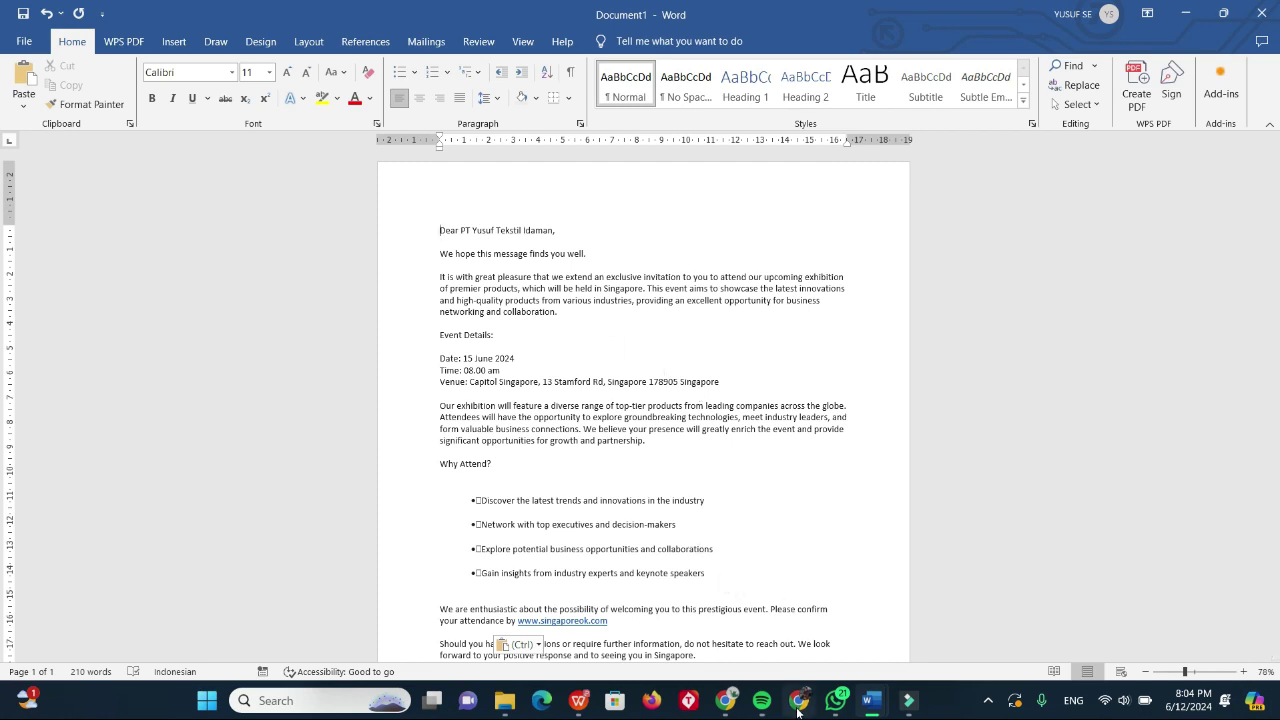
{"action": "mouse_move", "coordinate": [725, 700]}
{"action": "left_click", "coordinate": [723, 660]}
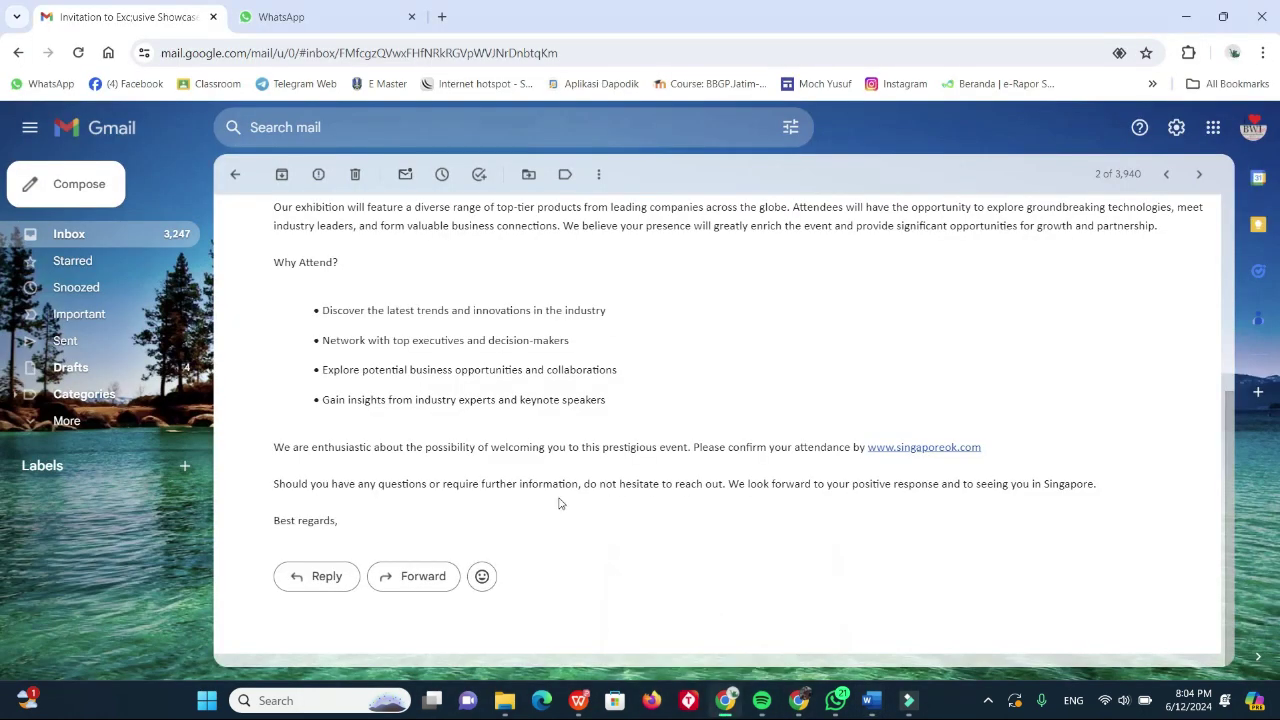
{"action": "scroll", "coordinate": [555, 498], "scroll_direction": "up", "scroll_amount": 3}
{"action": "scroll", "coordinate": [551, 498], "scroll_direction": "up", "scroll_amount": 1}
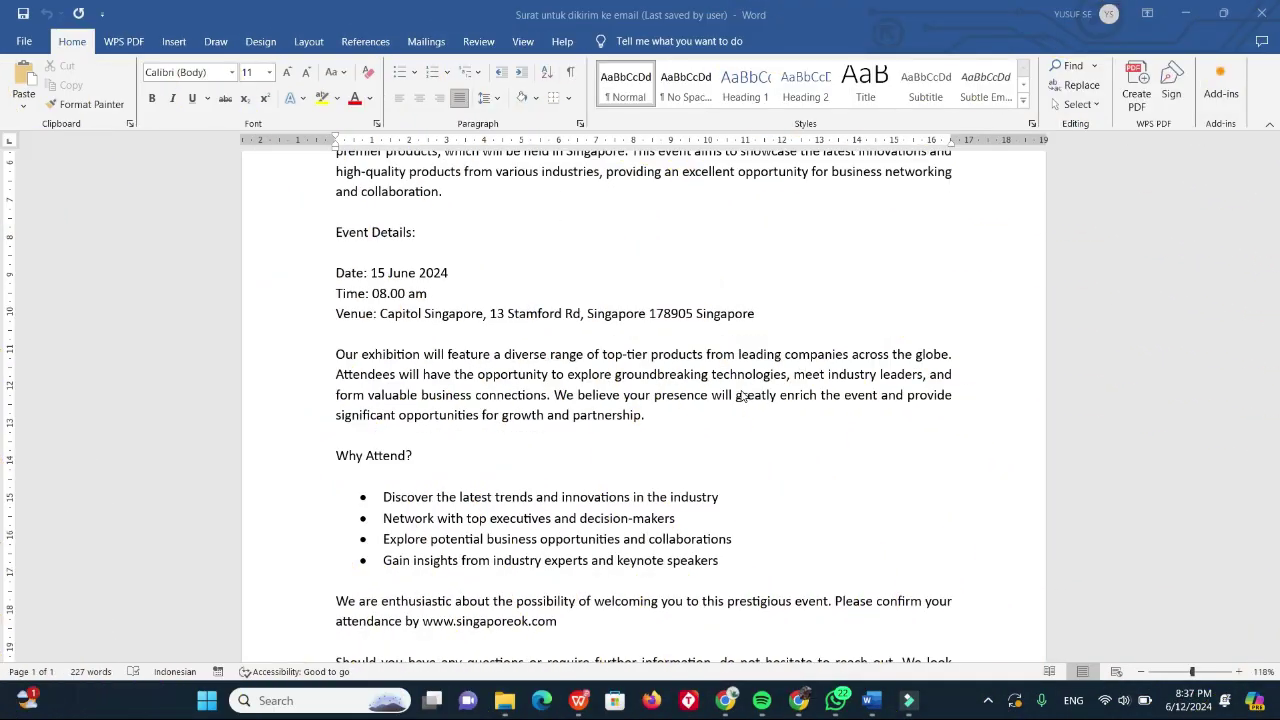
Read through the invitation letter in the Word document "Surat untuk dikirim ke email".
{"action": "scroll", "coordinate": [742, 396], "scroll_direction": "down", "scroll_amount": 4}
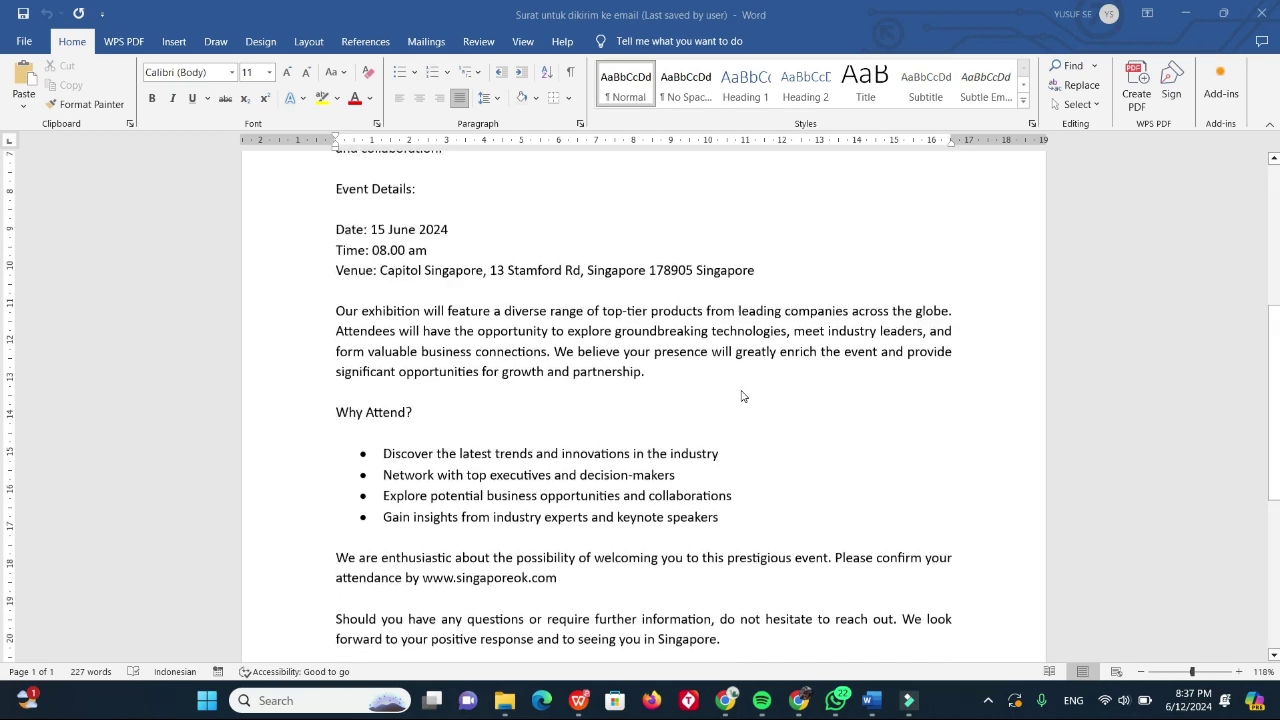
{"action": "scroll", "coordinate": [742, 396], "scroll_direction": "up", "scroll_amount": 5}
{"action": "scroll", "coordinate": [742, 396], "scroll_direction": "up", "scroll_amount": 3}
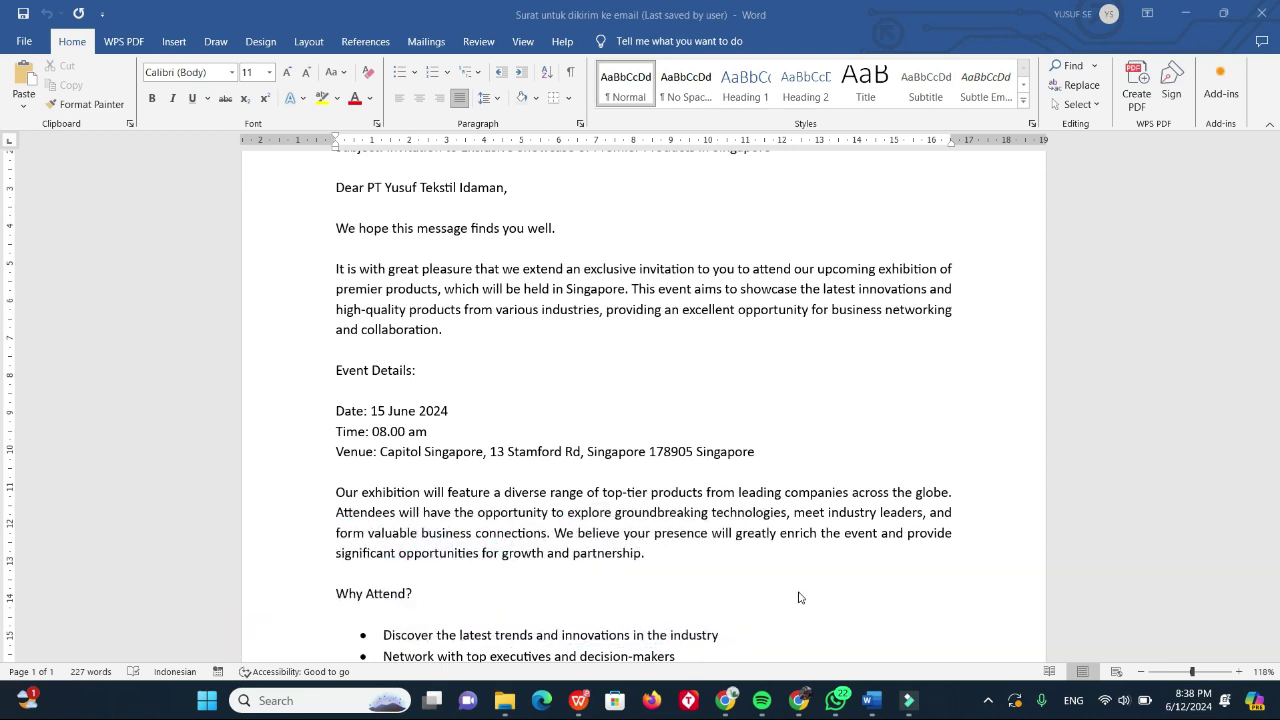
Switch to WPS Office and read the PDF reply letter "Confirmation of Participation in Premier Products Showcase" addressed to Creative Technology.
{"action": "mouse_move", "coordinate": [578, 700]}
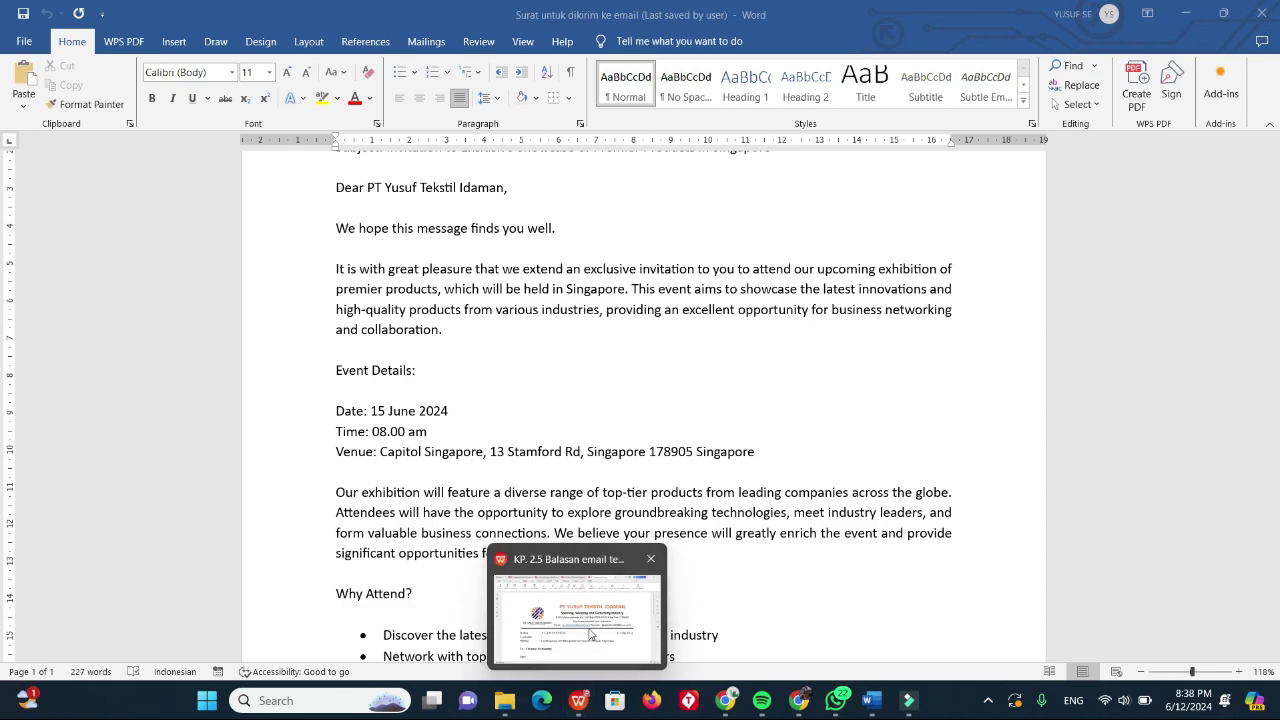
{"action": "left_click", "coordinate": [598, 555]}
{"action": "scroll", "coordinate": [640, 515], "scroll_direction": "down", "scroll_amount": 3}
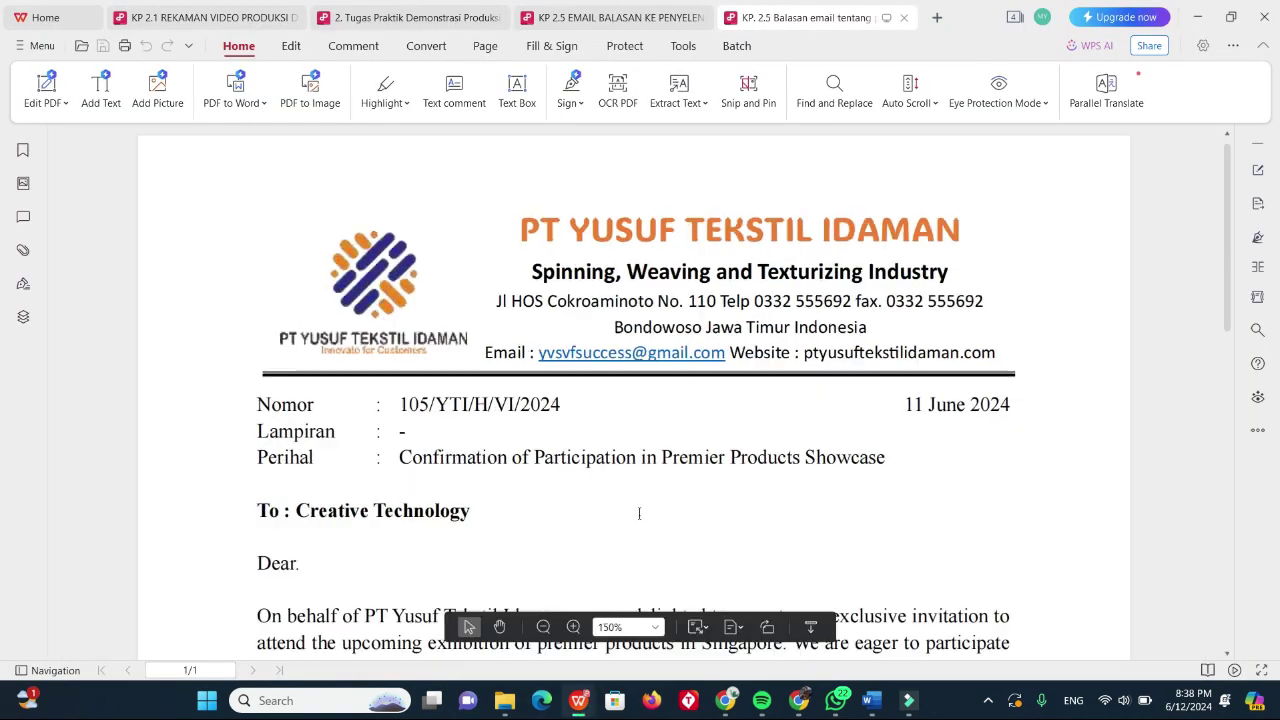
{"action": "scroll", "coordinate": [520, 472], "scroll_direction": "down", "scroll_amount": 4}
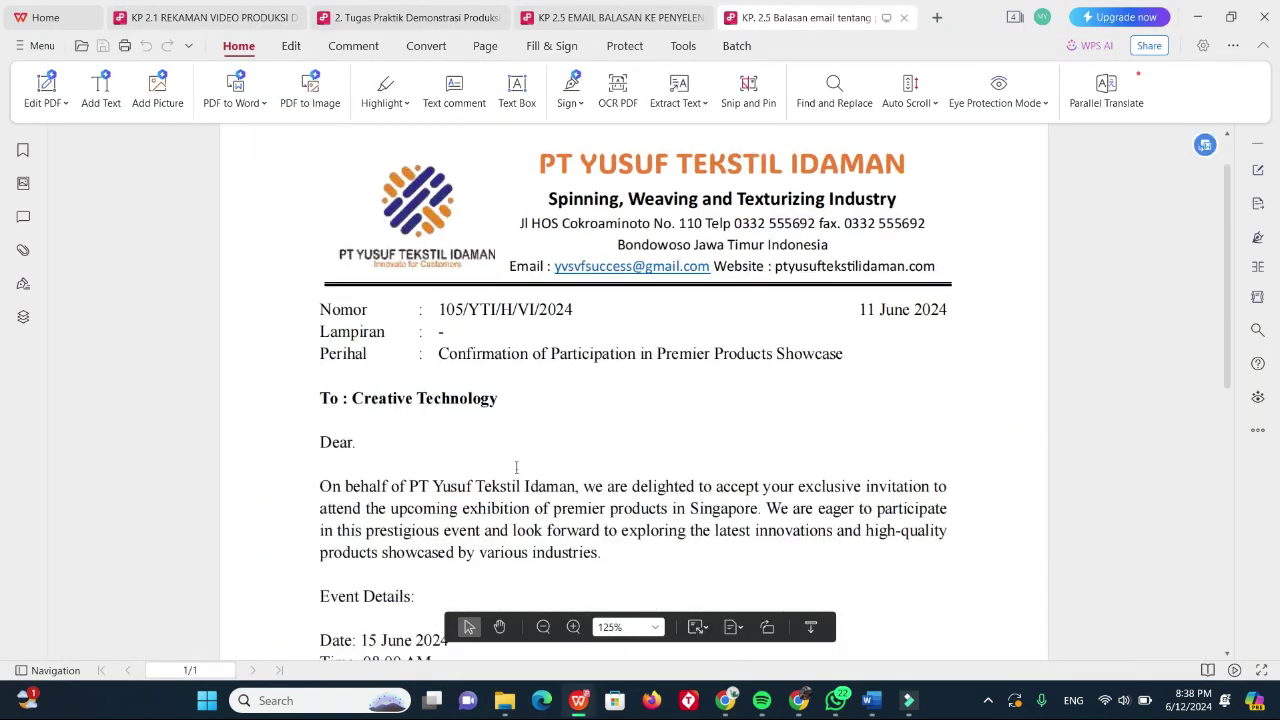
{"action": "scroll", "coordinate": [519, 484], "scroll_direction": "down", "scroll_amount": 8}
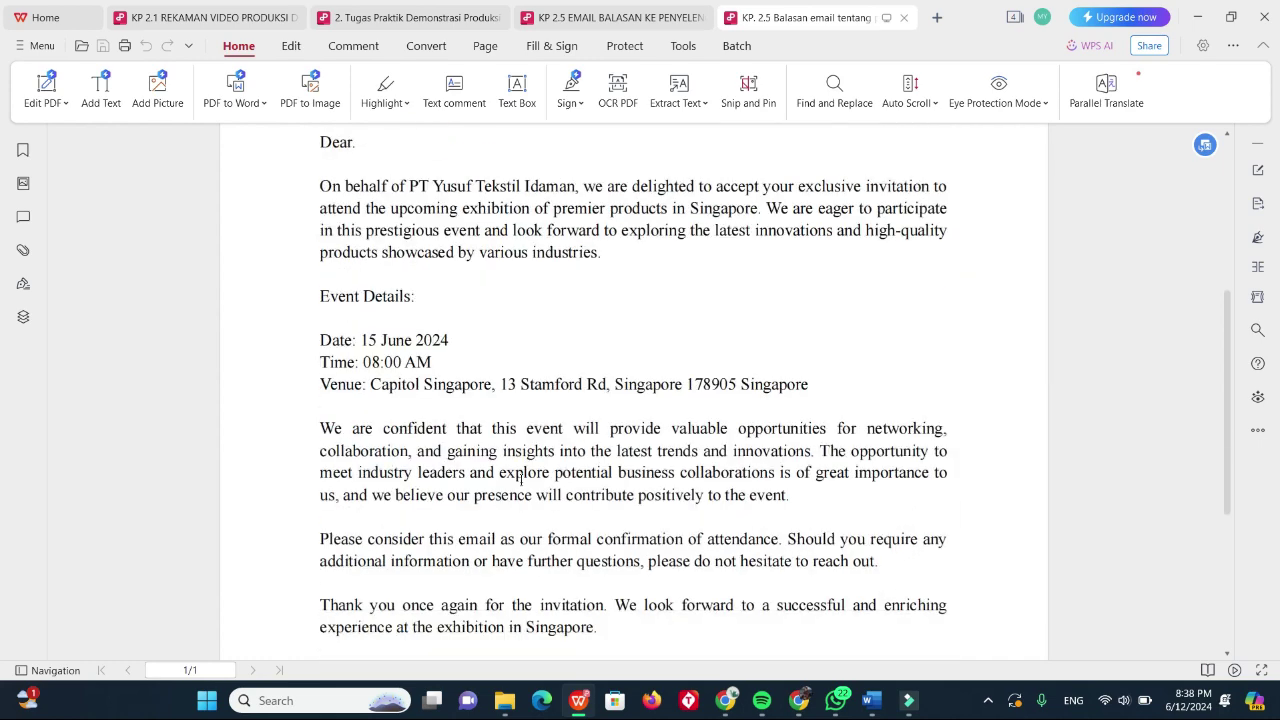
{"action": "scroll", "coordinate": [521, 488], "scroll_direction": "up", "scroll_amount": 11}
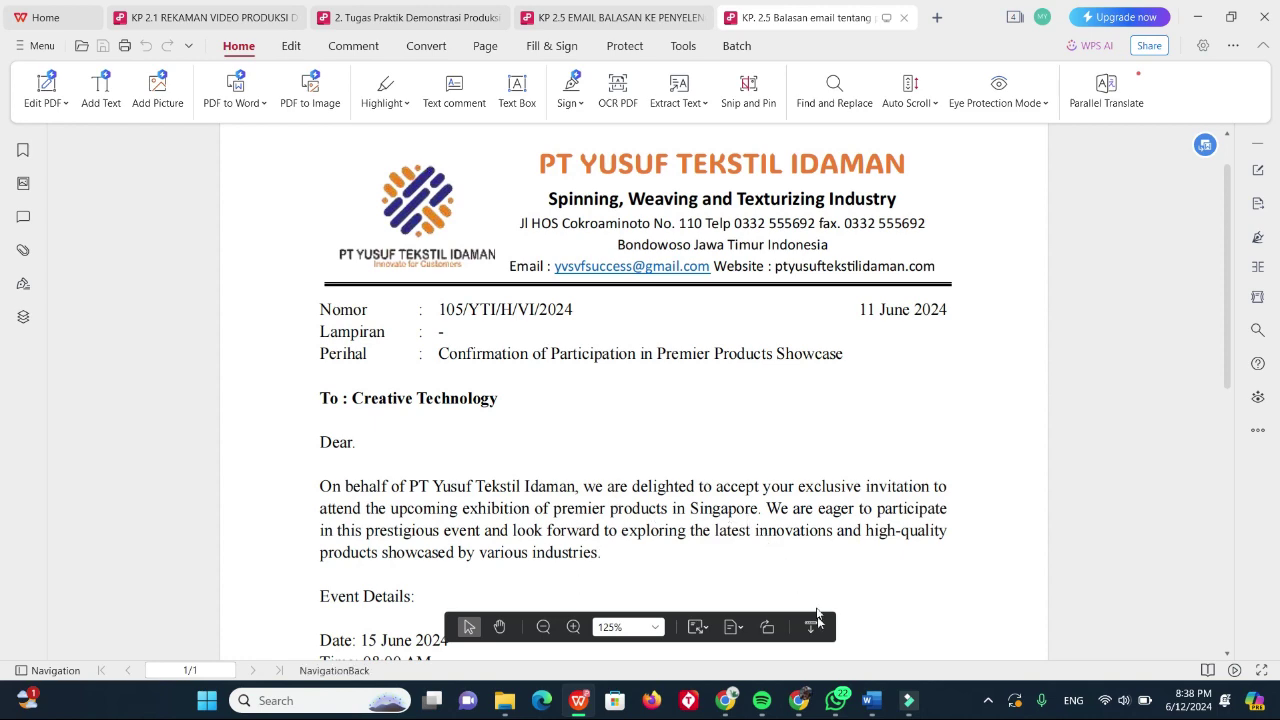
Go back to Gmail and review the drafted reply "Confirmation of Attendance at Singapore Exhibition" against the original invitation.
{"action": "mouse_move", "coordinate": [726, 700]}
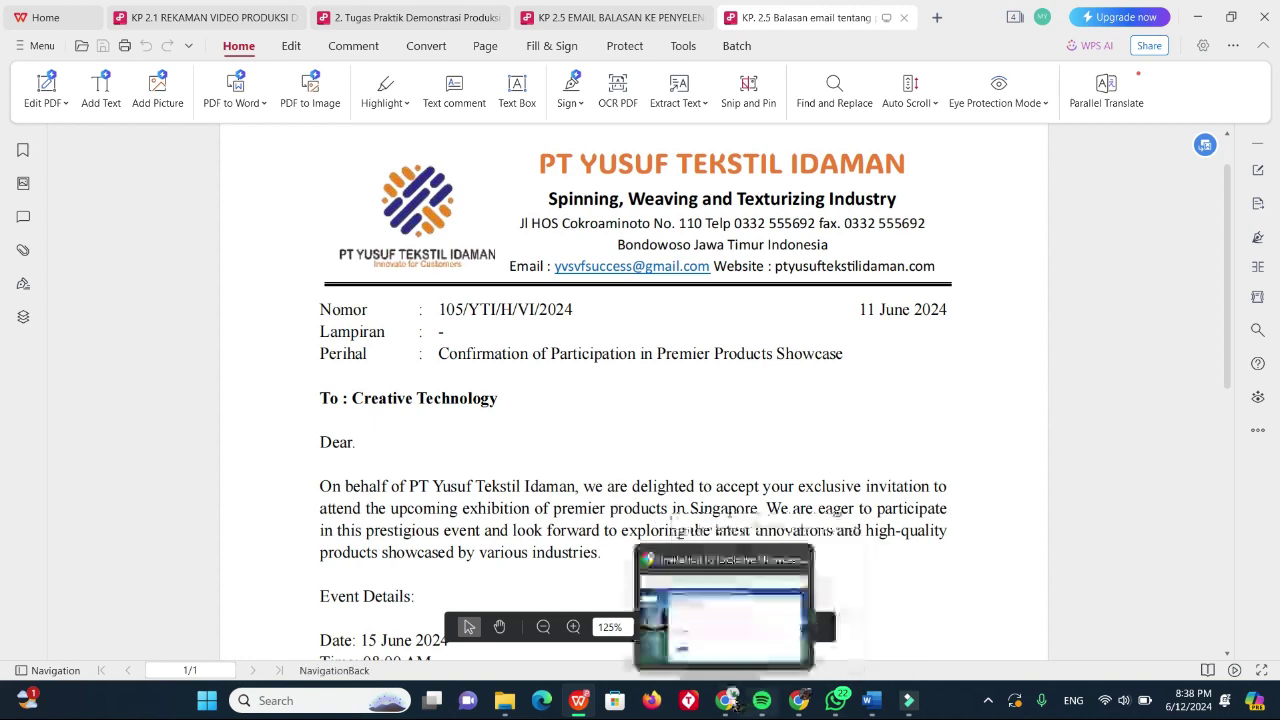
{"action": "left_click", "coordinate": [727, 625]}
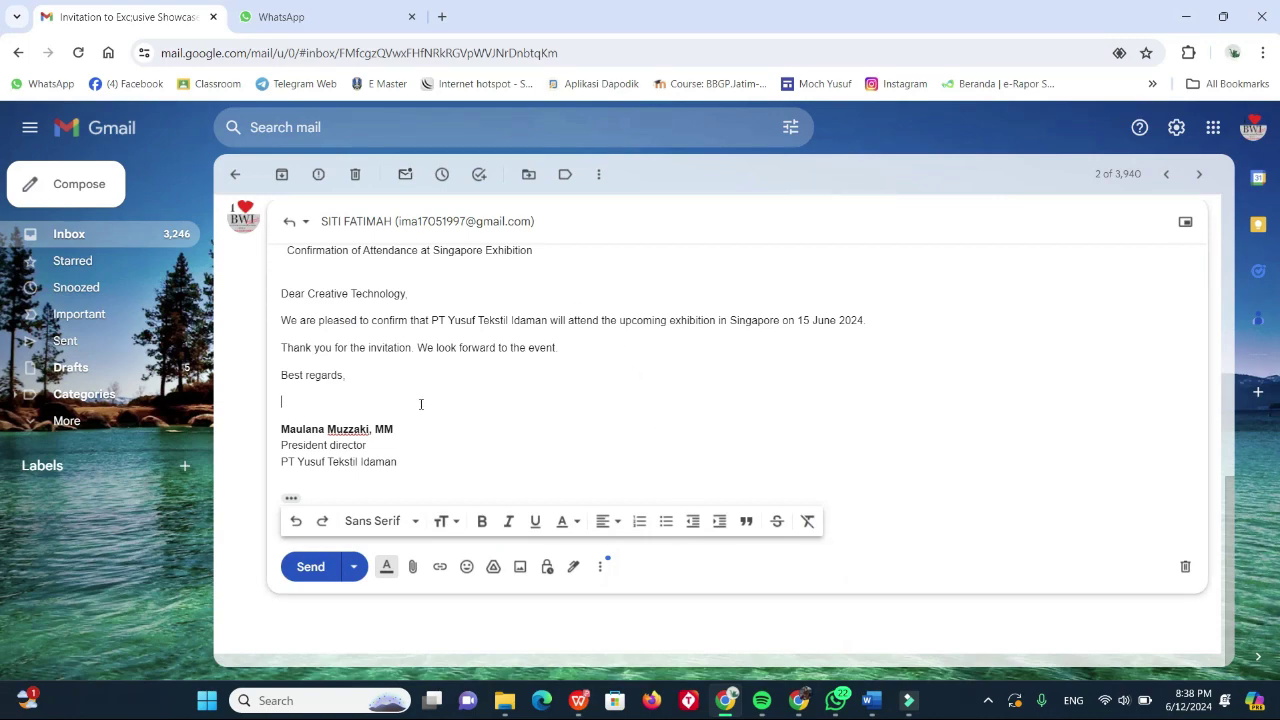
{"action": "scroll", "coordinate": [418, 398], "scroll_direction": "up", "scroll_amount": 2}
{"action": "scroll", "coordinate": [390, 416], "scroll_direction": "up", "scroll_amount": 3}
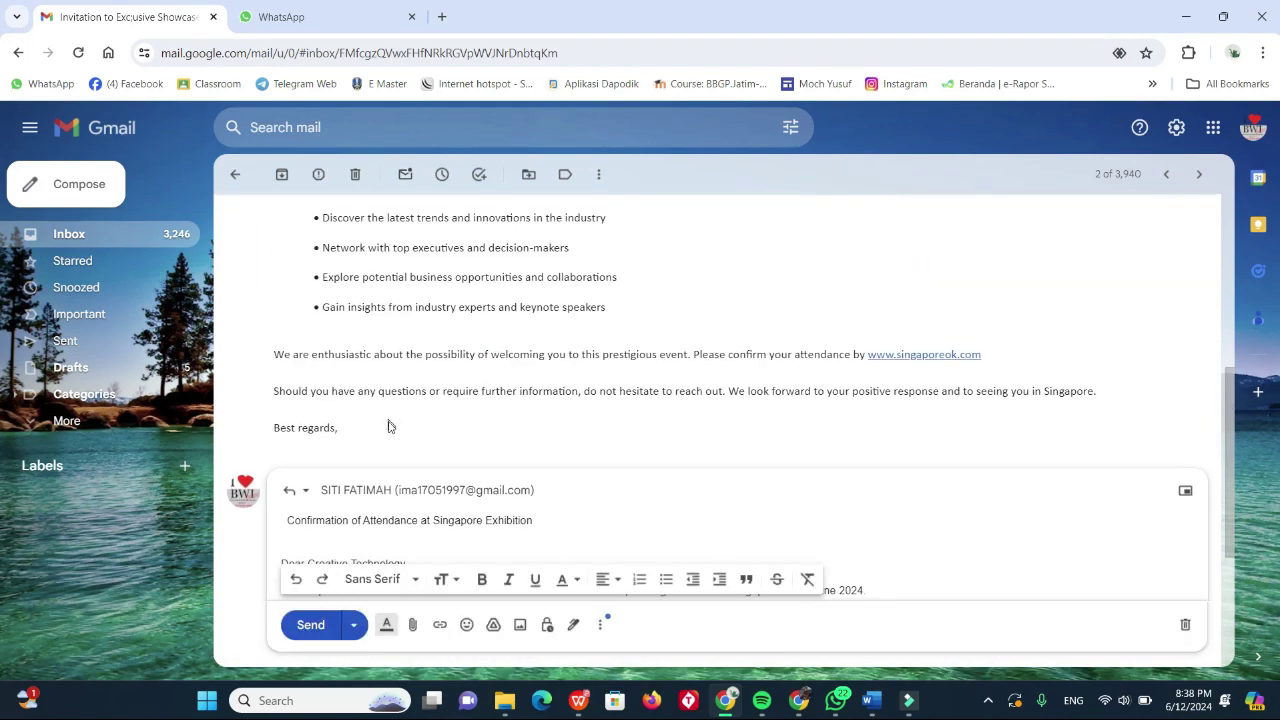
{"action": "scroll", "coordinate": [390, 423], "scroll_direction": "down", "scroll_amount": 3}
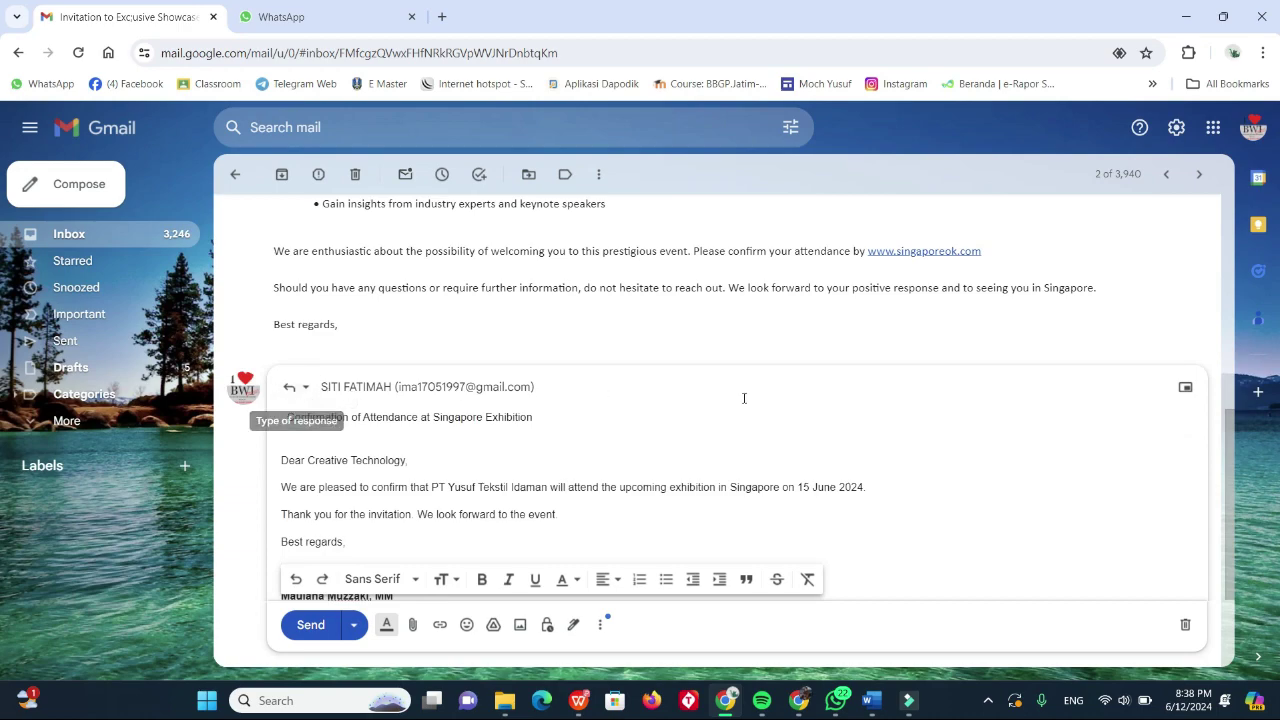
{"action": "scroll", "coordinate": [745, 400], "scroll_direction": "up", "scroll_amount": 8}
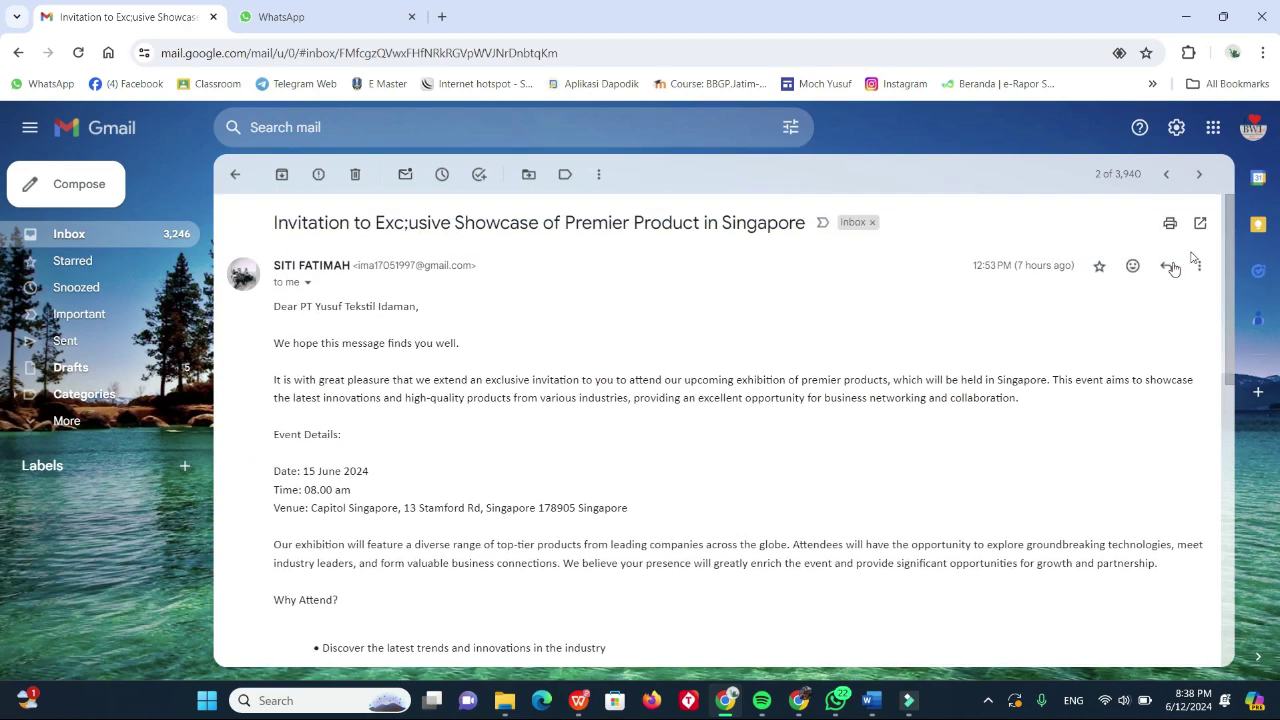
{"action": "scroll", "coordinate": [643, 491], "scroll_direction": "down", "scroll_amount": 2}
{"action": "scroll", "coordinate": [643, 491], "scroll_direction": "down", "scroll_amount": 6}
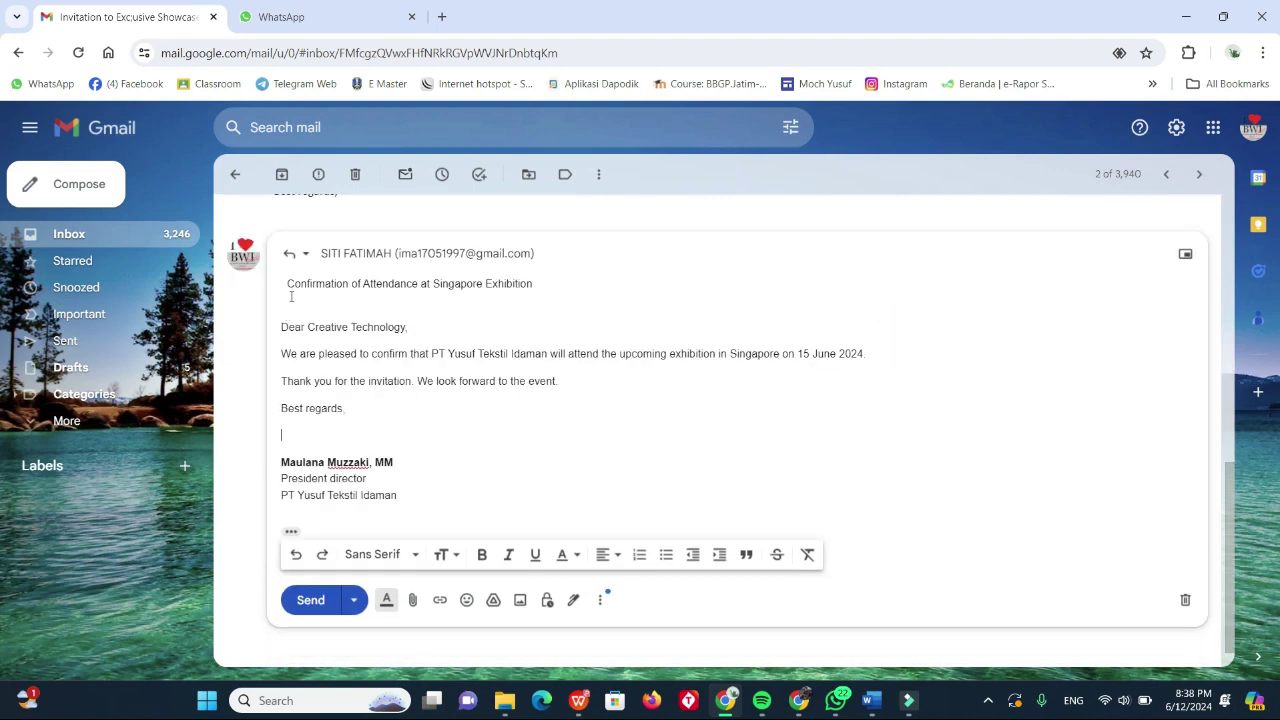
{"action": "left_click_drag", "start_coordinate": [282, 312], "coordinate": [366, 414]}
{"action": "left_click", "coordinate": [391, 440]}
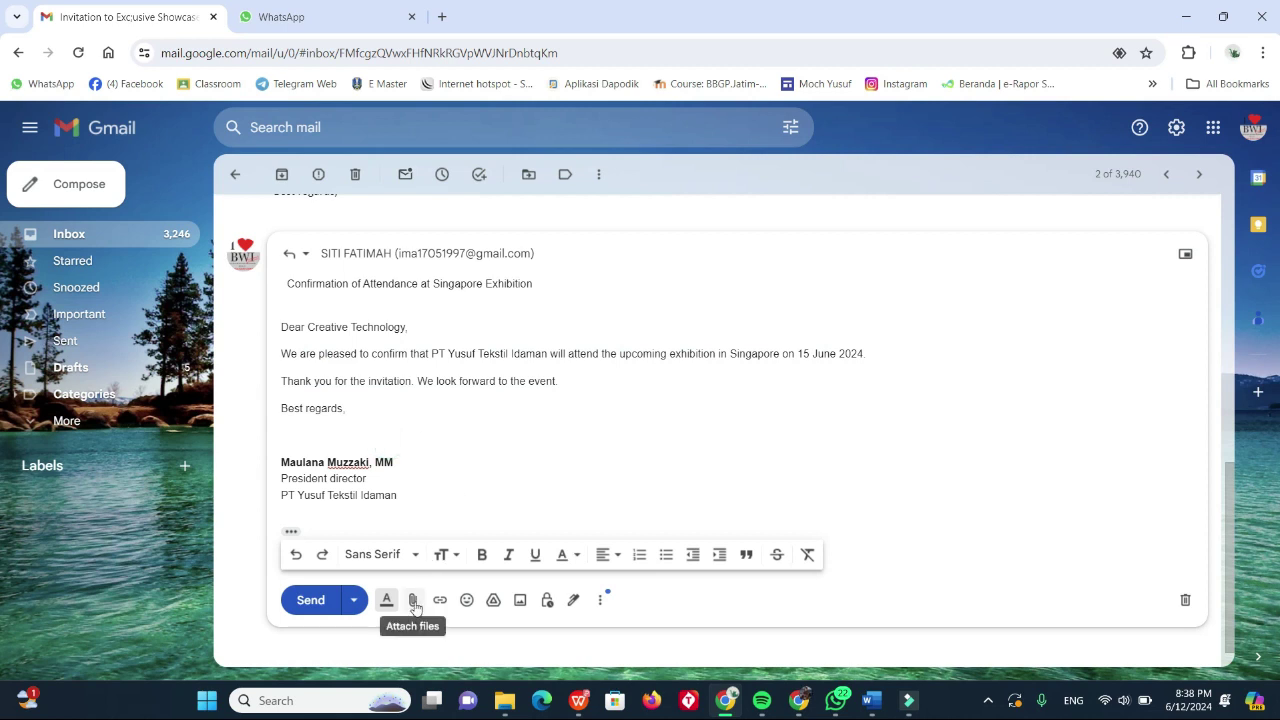
Attach the file "KP. 2.5 Balasan email tentang pameran.pdf" from the "2. Produksi Dokumen" folder to the reply.
{"action": "left_click", "coordinate": [413, 604]}
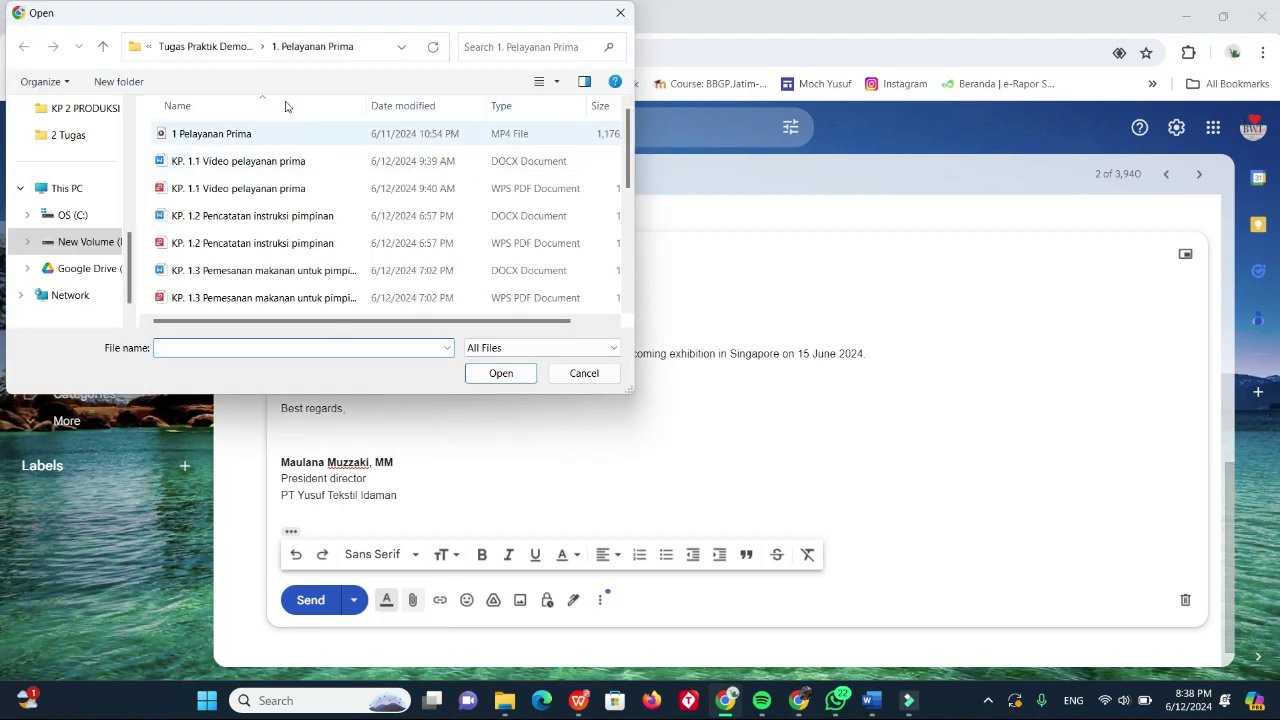
{"action": "left_click", "coordinate": [209, 50]}
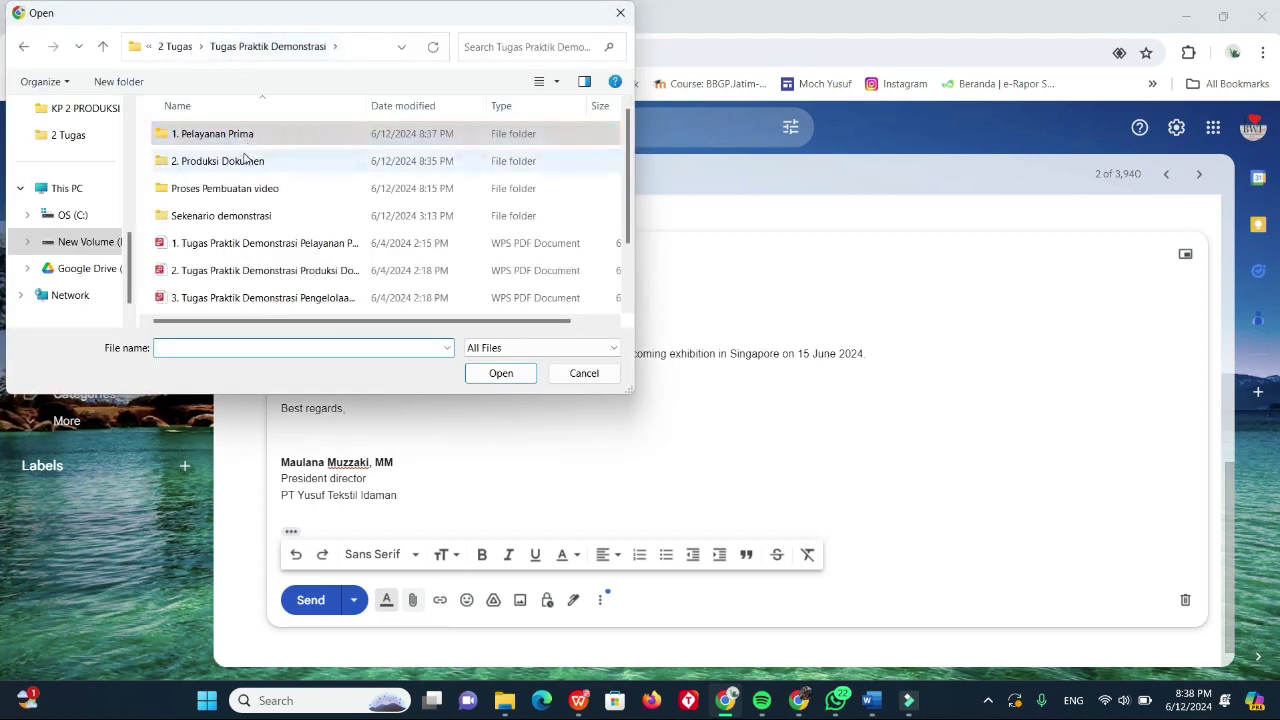
{"action": "double_click", "coordinate": [250, 161]}
{"action": "left_click", "coordinate": [244, 277]}
{"action": "left_click", "coordinate": [499, 373]}
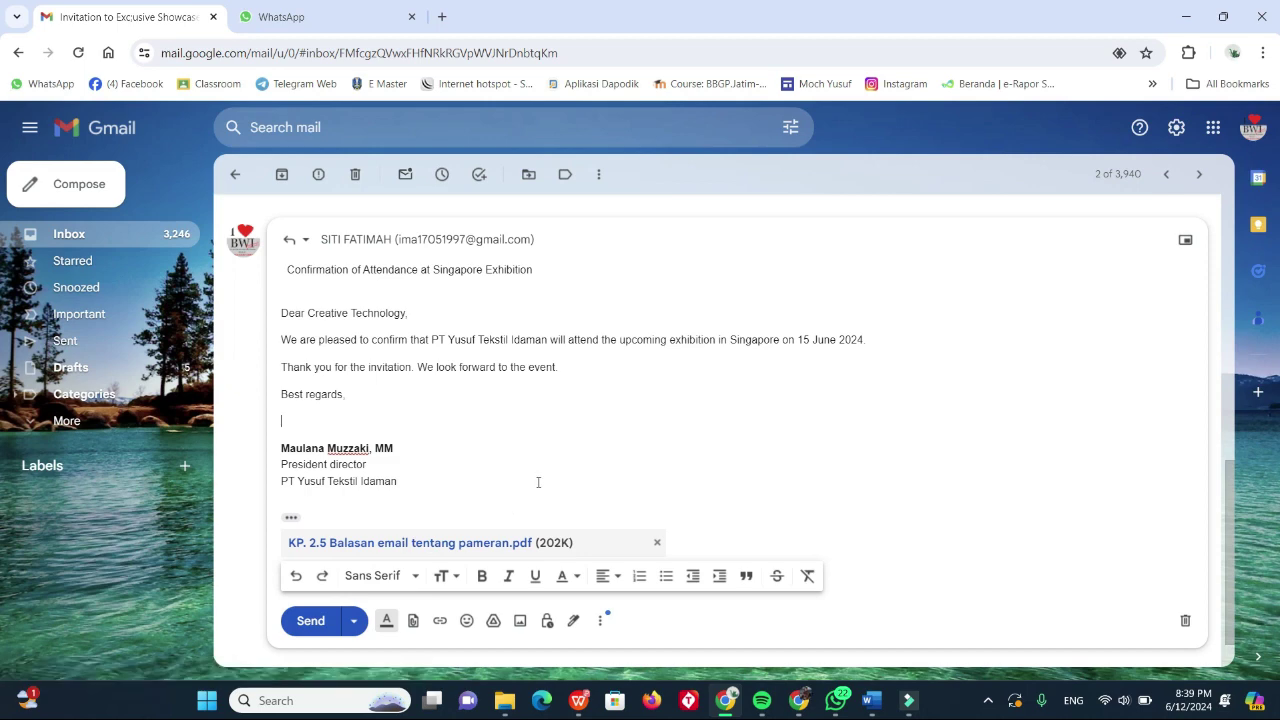
Check the attendance confirmation reply with its PDF attachment and send it.
{"action": "scroll", "coordinate": [538, 482], "scroll_direction": "up", "scroll_amount": 2}
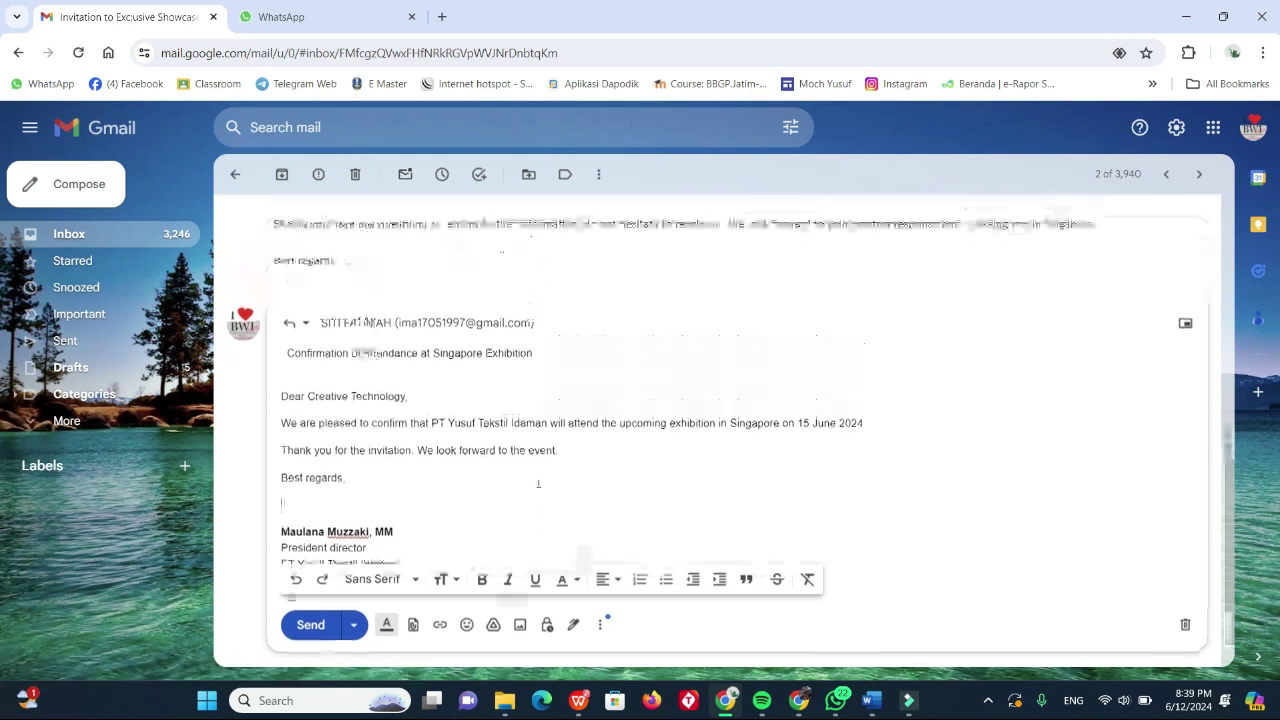
{"action": "scroll", "coordinate": [538, 486], "scroll_direction": "down", "scroll_amount": 3}
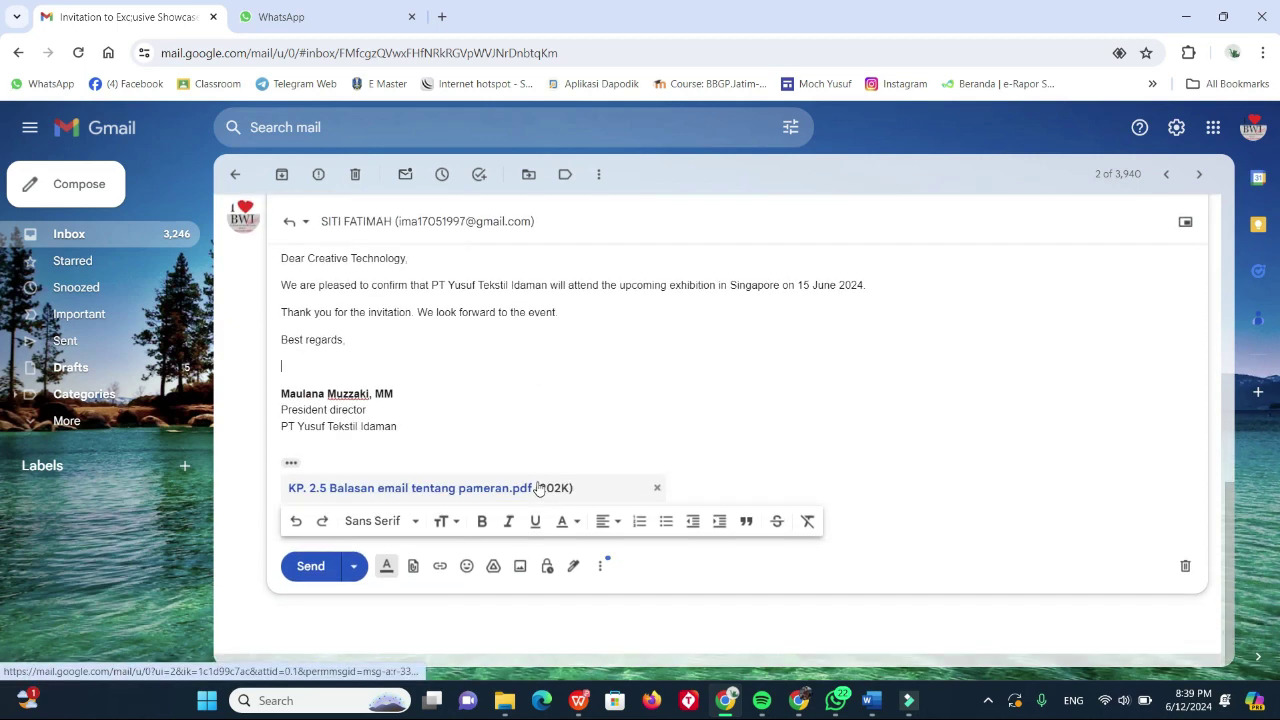
{"action": "left_click", "coordinate": [310, 567]}
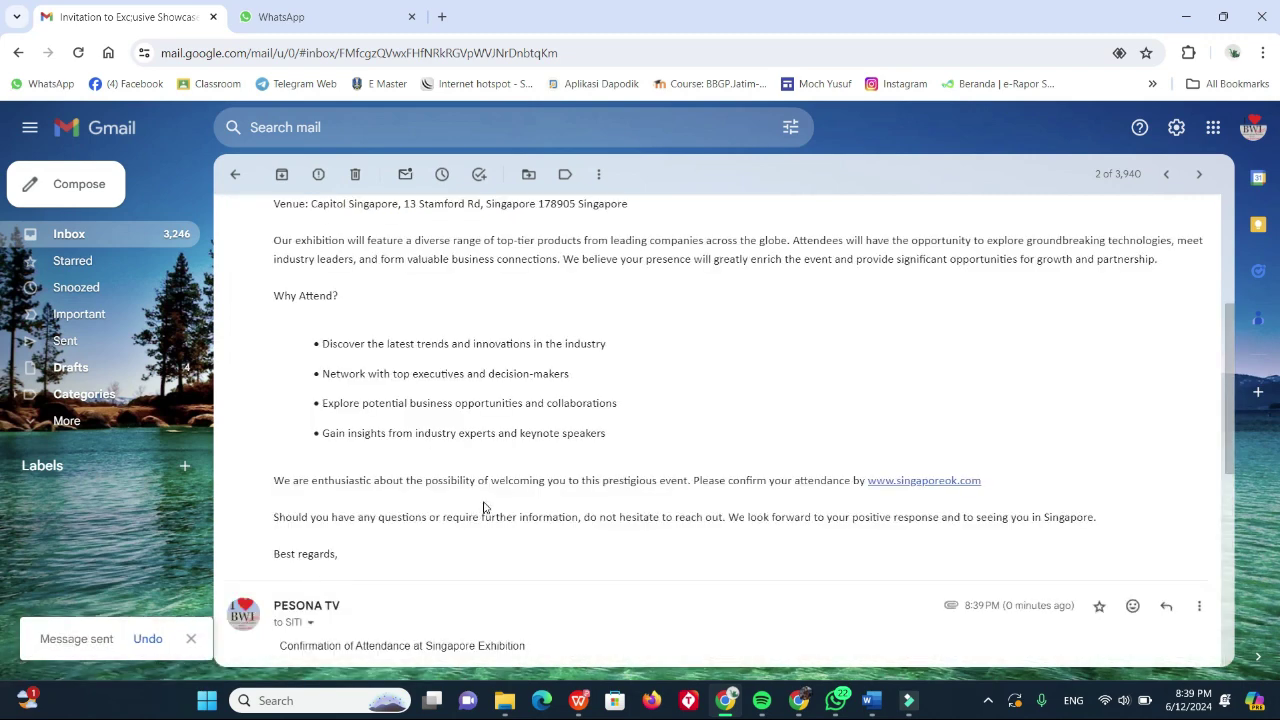
Review the sent confirmation reply in the conversation, including its text, signature block and PDF attachment.
{"action": "scroll", "coordinate": [483, 508], "scroll_direction": "down", "scroll_amount": 5}
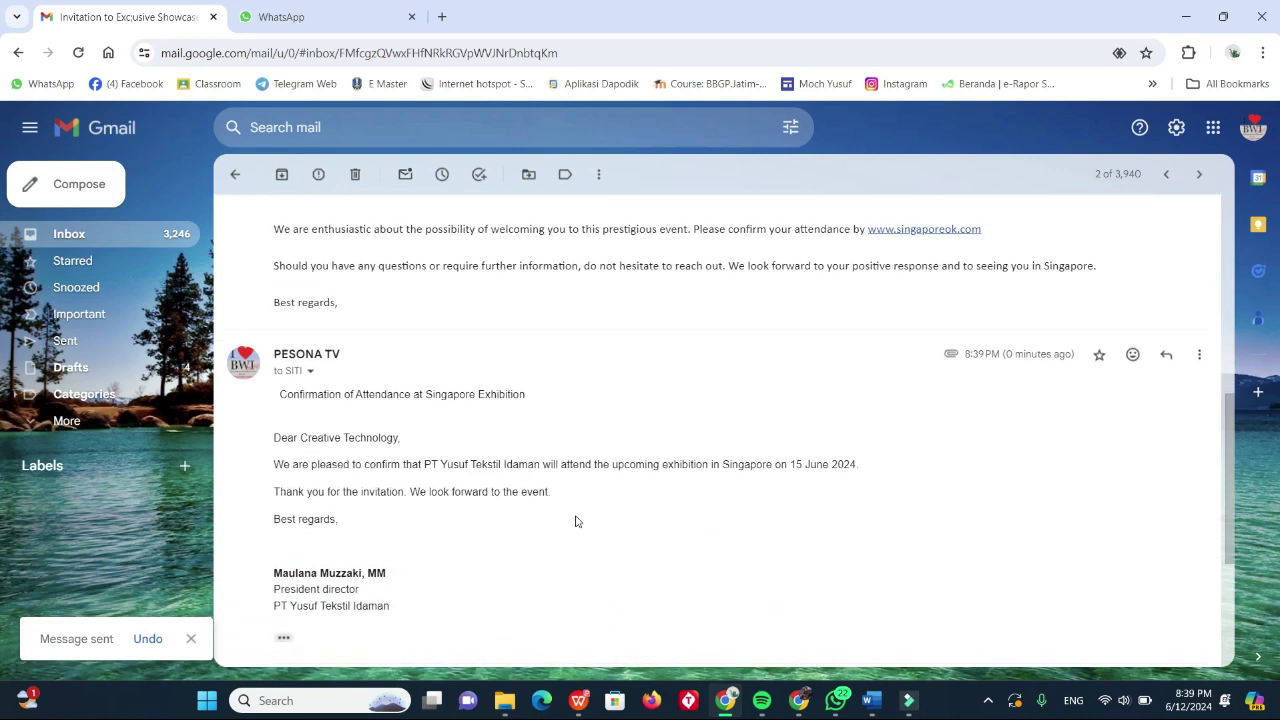
{"action": "scroll", "coordinate": [575, 521], "scroll_direction": "down", "scroll_amount": 1}
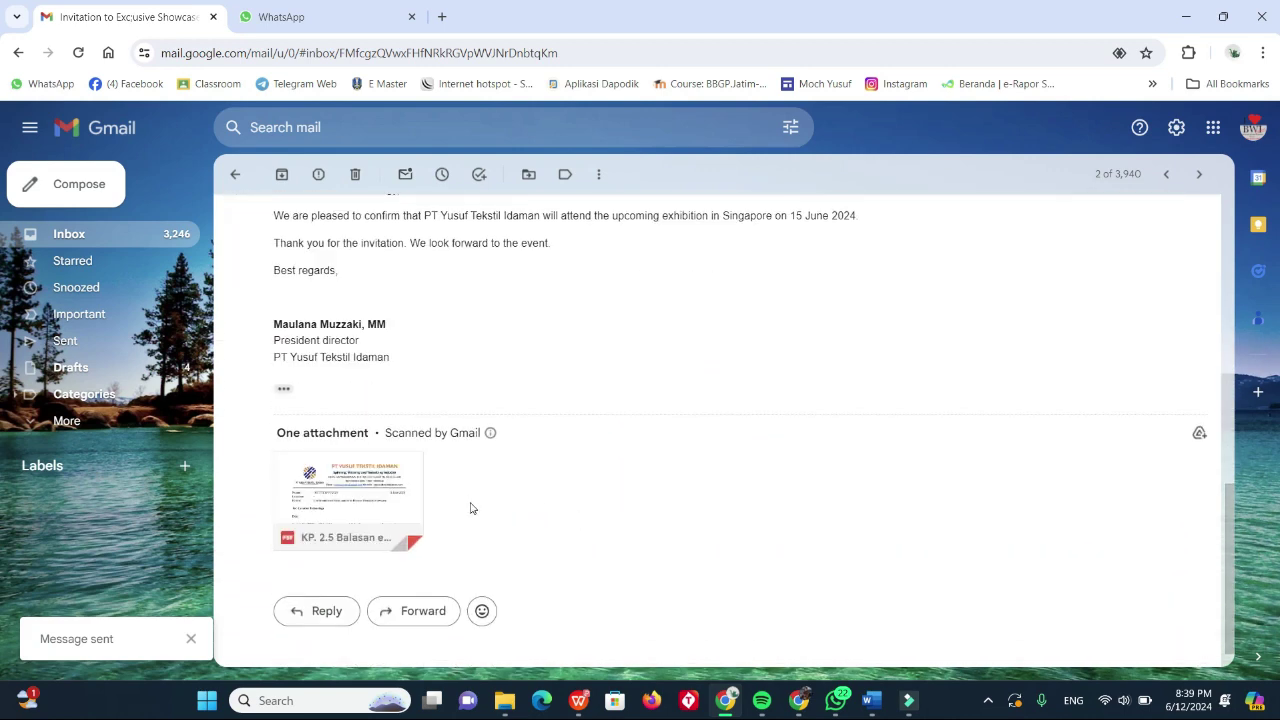
{"action": "scroll", "coordinate": [491, 508], "scroll_direction": "up", "scroll_amount": 4}
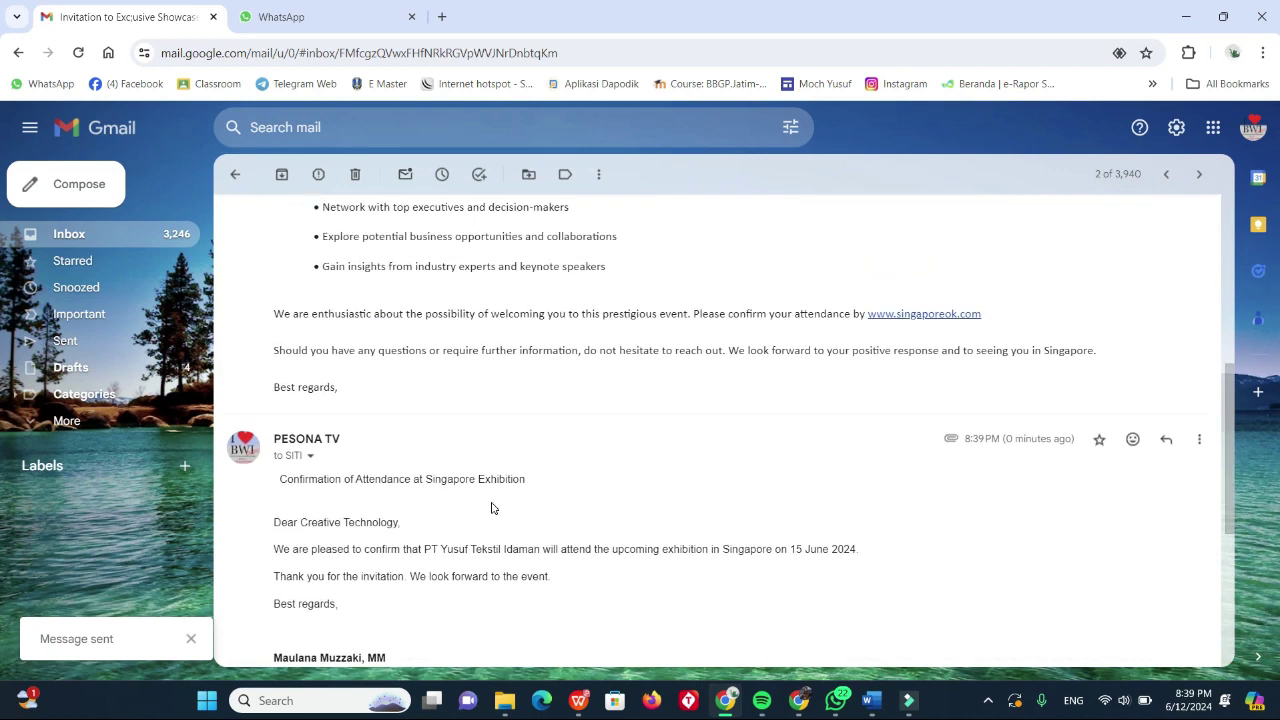
{"action": "scroll", "coordinate": [491, 508], "scroll_direction": "down", "scroll_amount": 1}
{"action": "scroll", "coordinate": [491, 508], "scroll_direction": "down", "scroll_amount": 1}
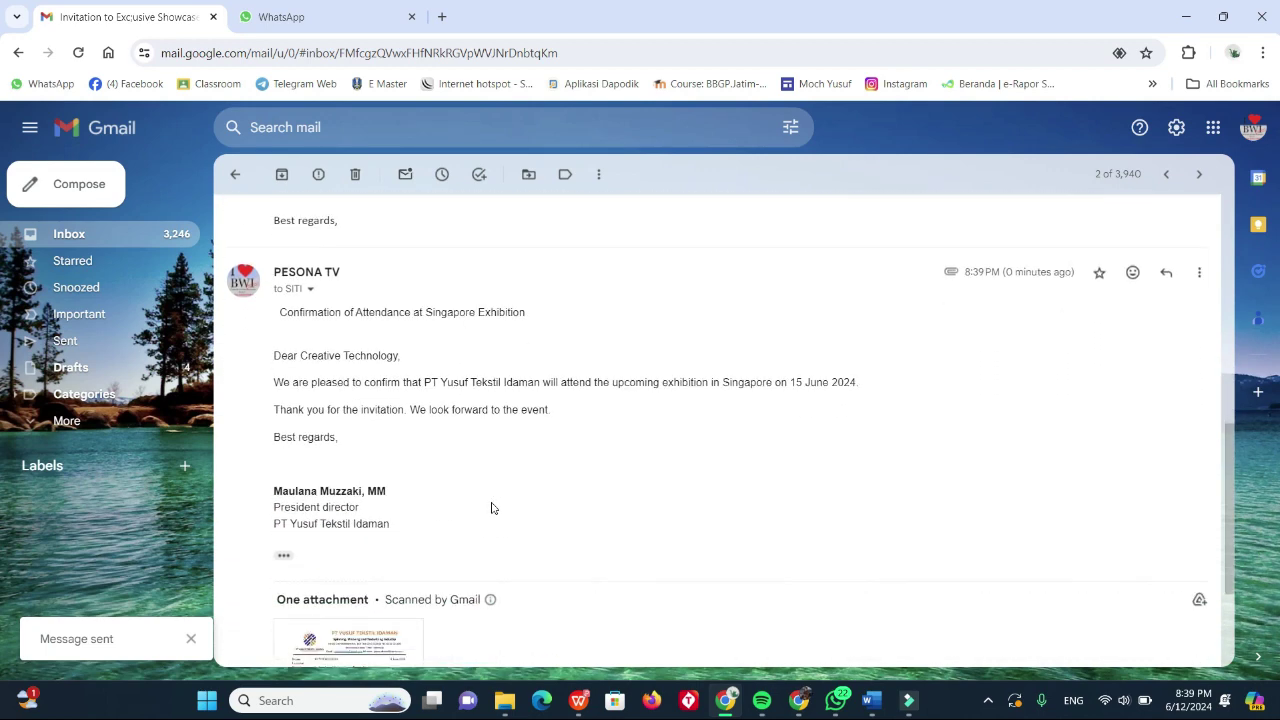
{"action": "scroll", "coordinate": [491, 508], "scroll_direction": "down", "scroll_amount": 1}
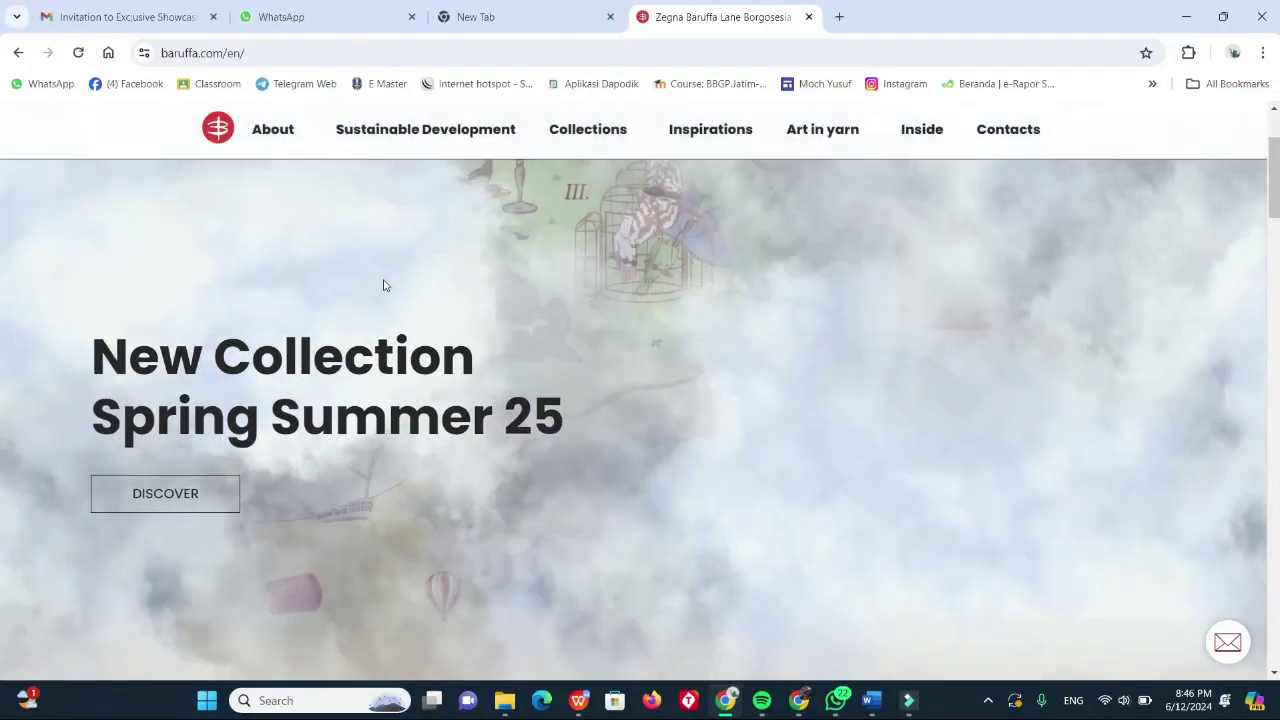
Look through the Zegna Baruffa homepage, from the Spring Summer 25 collection banner to the Sustainable Development section.
{"action": "scroll", "coordinate": [383, 286], "scroll_direction": "up", "scroll_amount": 1}
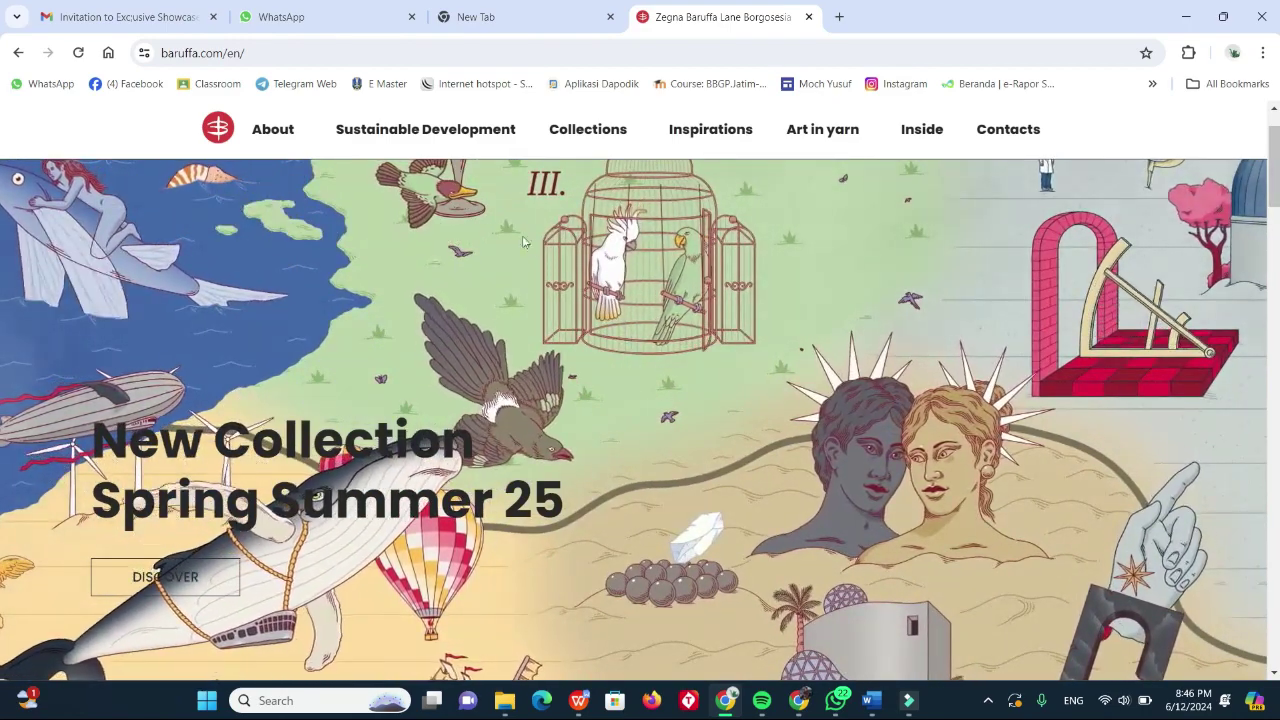
{"action": "scroll", "coordinate": [560, 170], "scroll_direction": "up", "scroll_amount": 1}
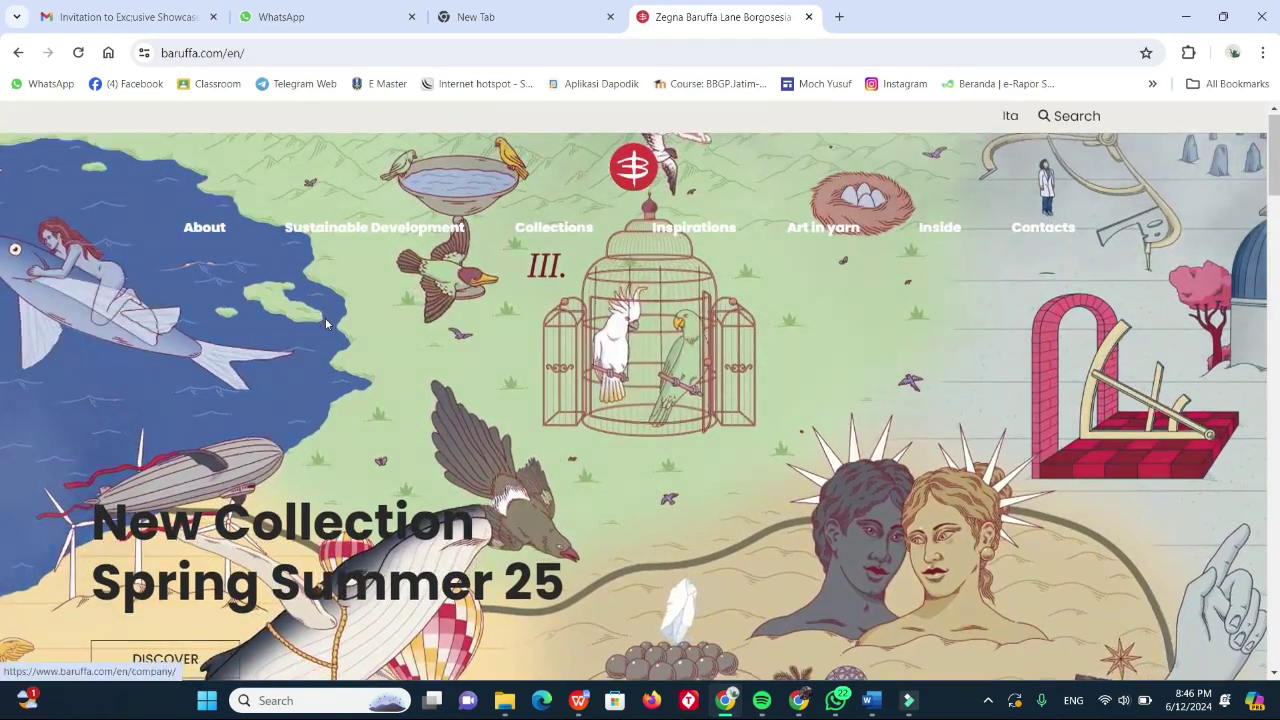
{"action": "scroll", "coordinate": [325, 317], "scroll_direction": "down", "scroll_amount": 3}
{"action": "scroll", "coordinate": [325, 317], "scroll_direction": "down", "scroll_amount": 6}
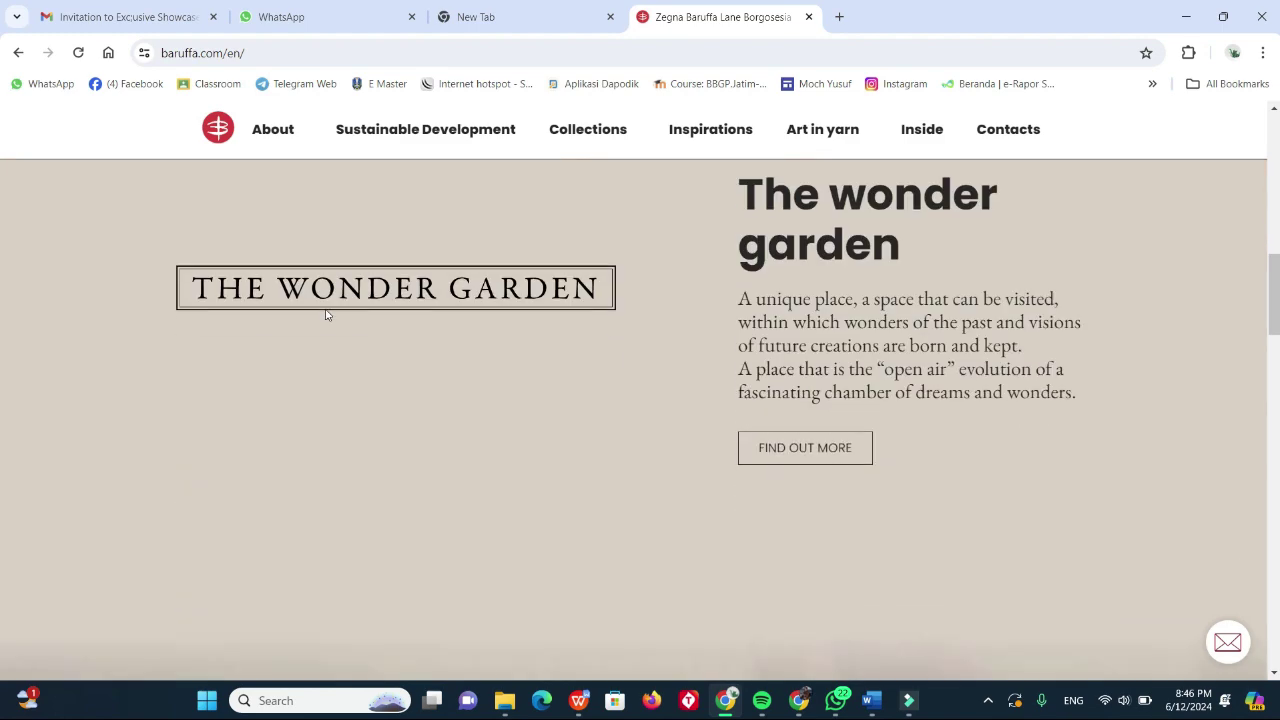
{"action": "scroll", "coordinate": [243, 206], "scroll_direction": "up", "scroll_amount": 3}
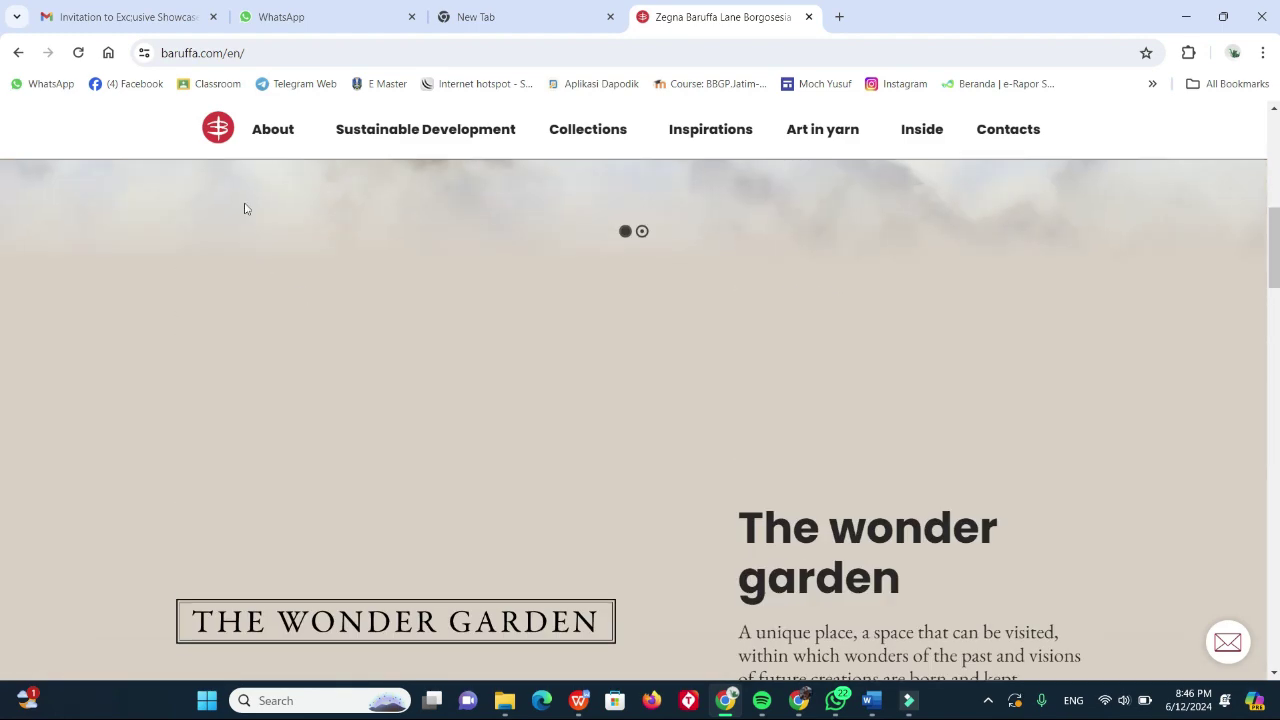
{"action": "left_click", "coordinate": [270, 130]}
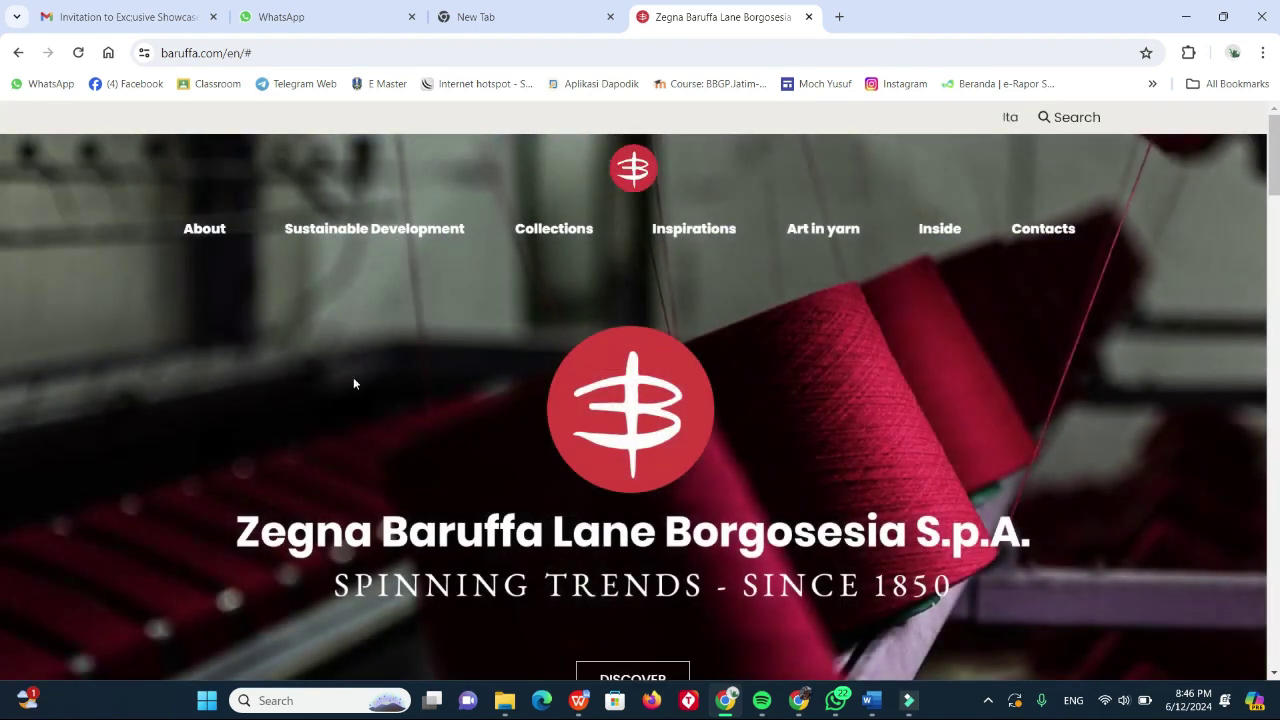
{"action": "scroll", "coordinate": [366, 377], "scroll_direction": "down", "scroll_amount": 3}
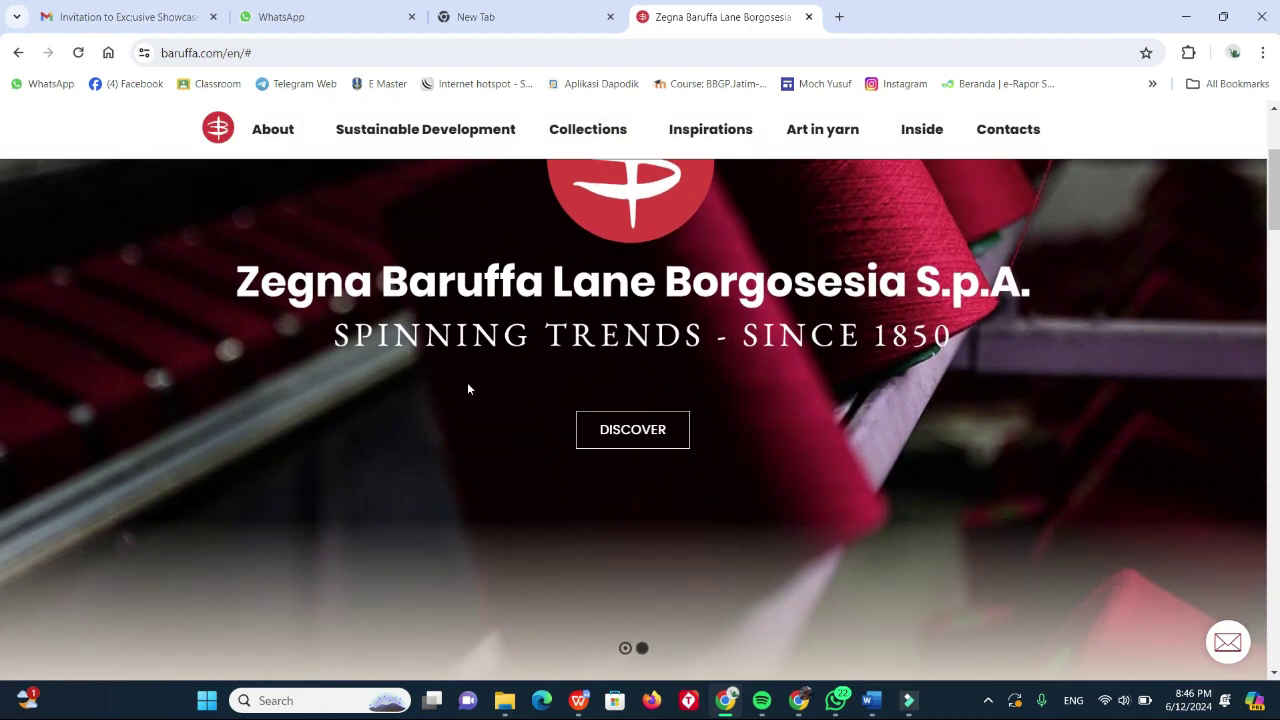
{"action": "scroll", "coordinate": [526, 371], "scroll_direction": "down", "scroll_amount": 5}
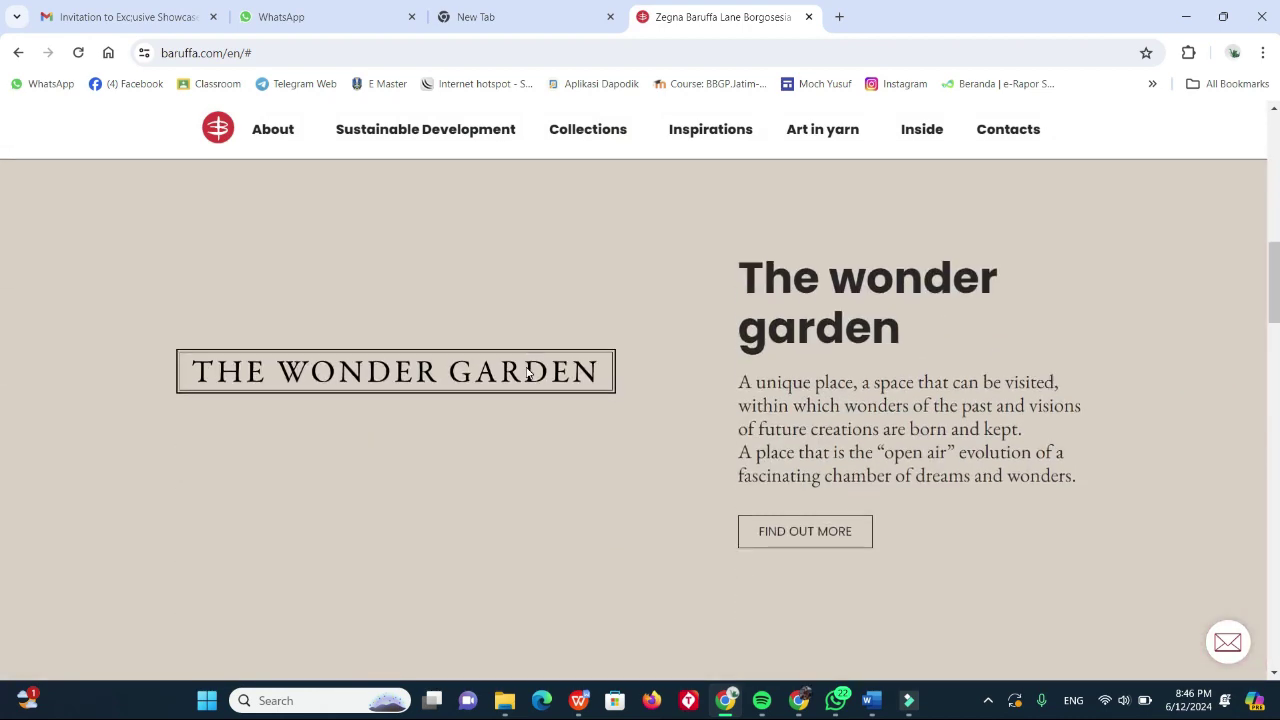
{"action": "scroll", "coordinate": [776, 408], "scroll_direction": "down", "scroll_amount": 5}
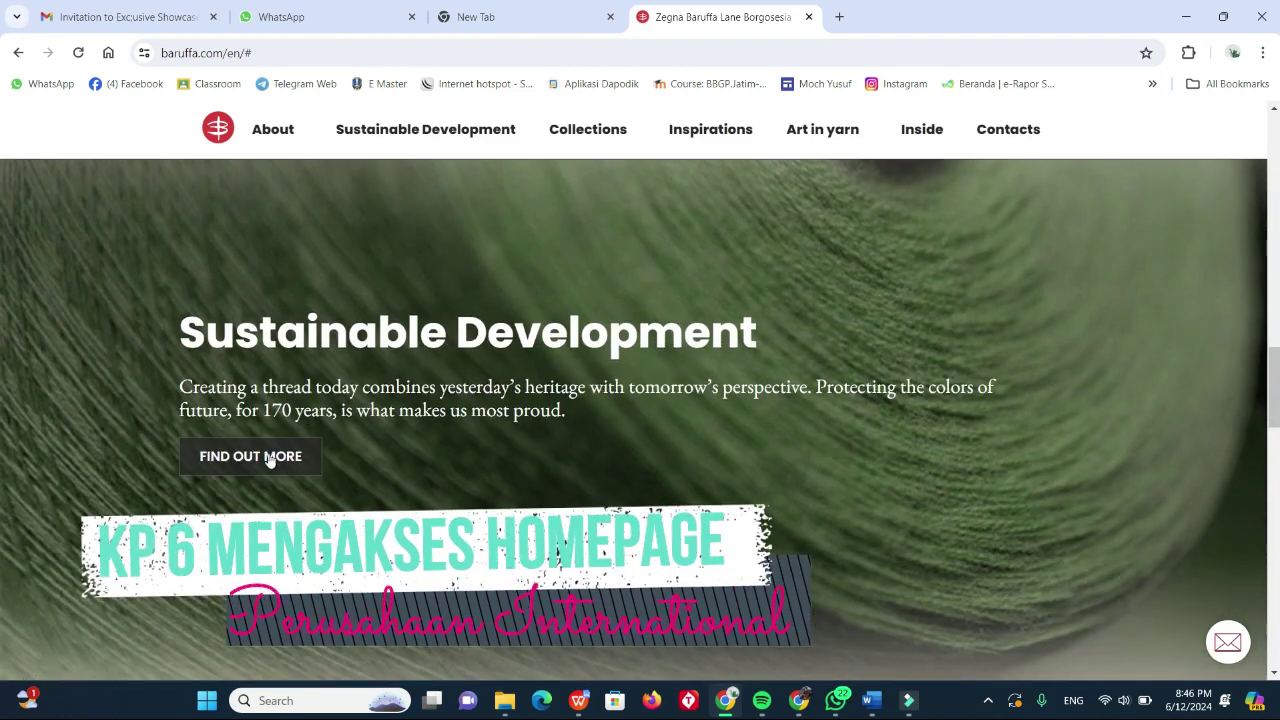
Open the full Sustainable Development page and read its sections on product innovation and respect for people and territory.
{"action": "left_click", "coordinate": [266, 462]}
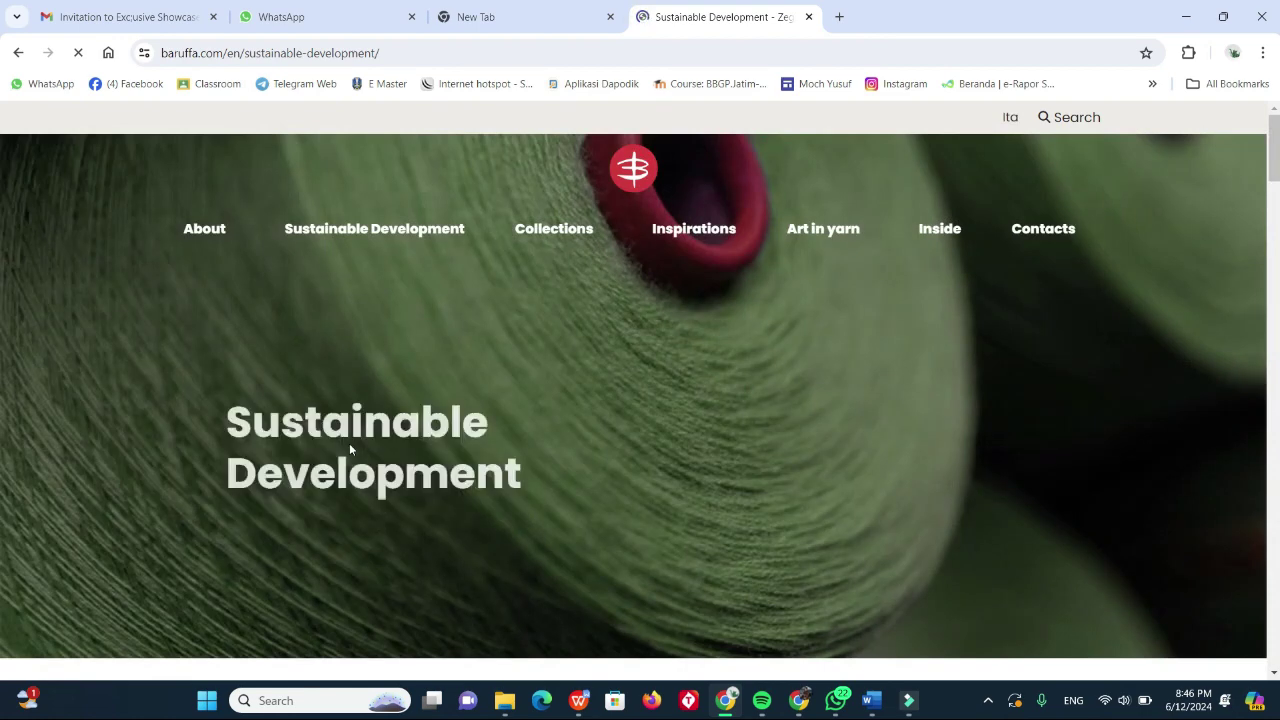
{"action": "scroll", "coordinate": [491, 460], "scroll_direction": "down", "scroll_amount": 5}
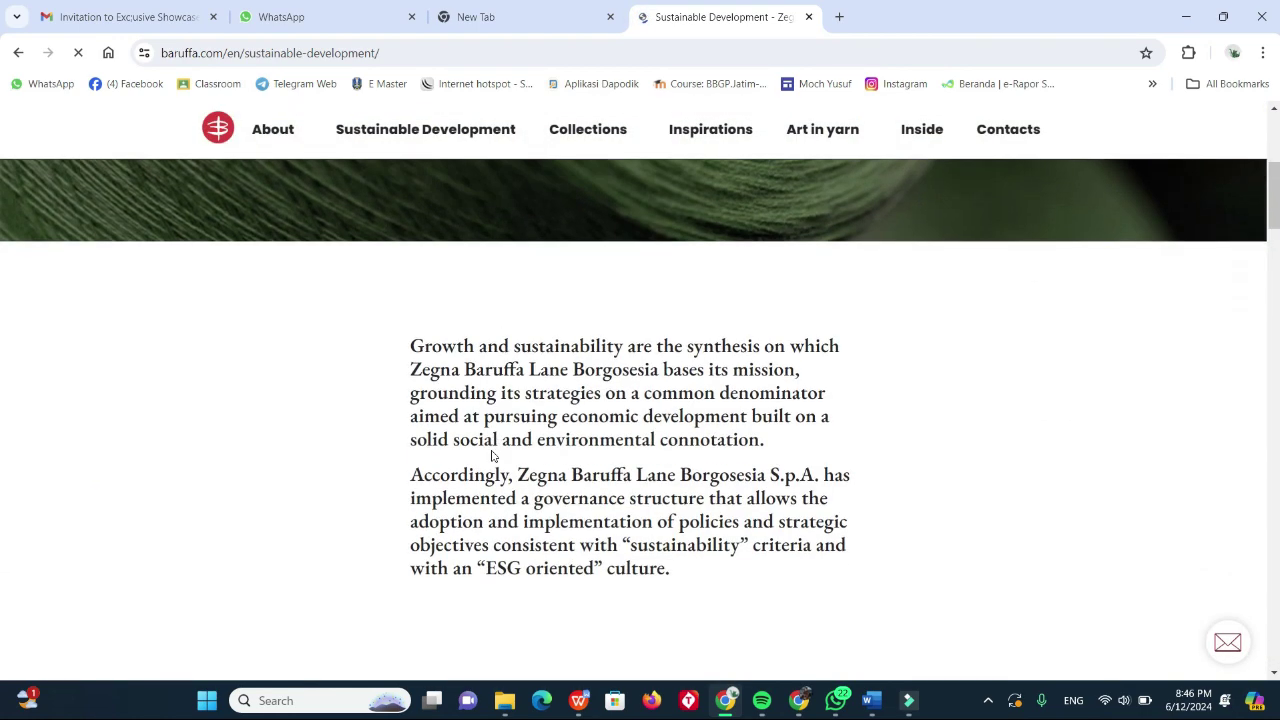
{"action": "scroll", "coordinate": [491, 452], "scroll_direction": "down", "scroll_amount": 4}
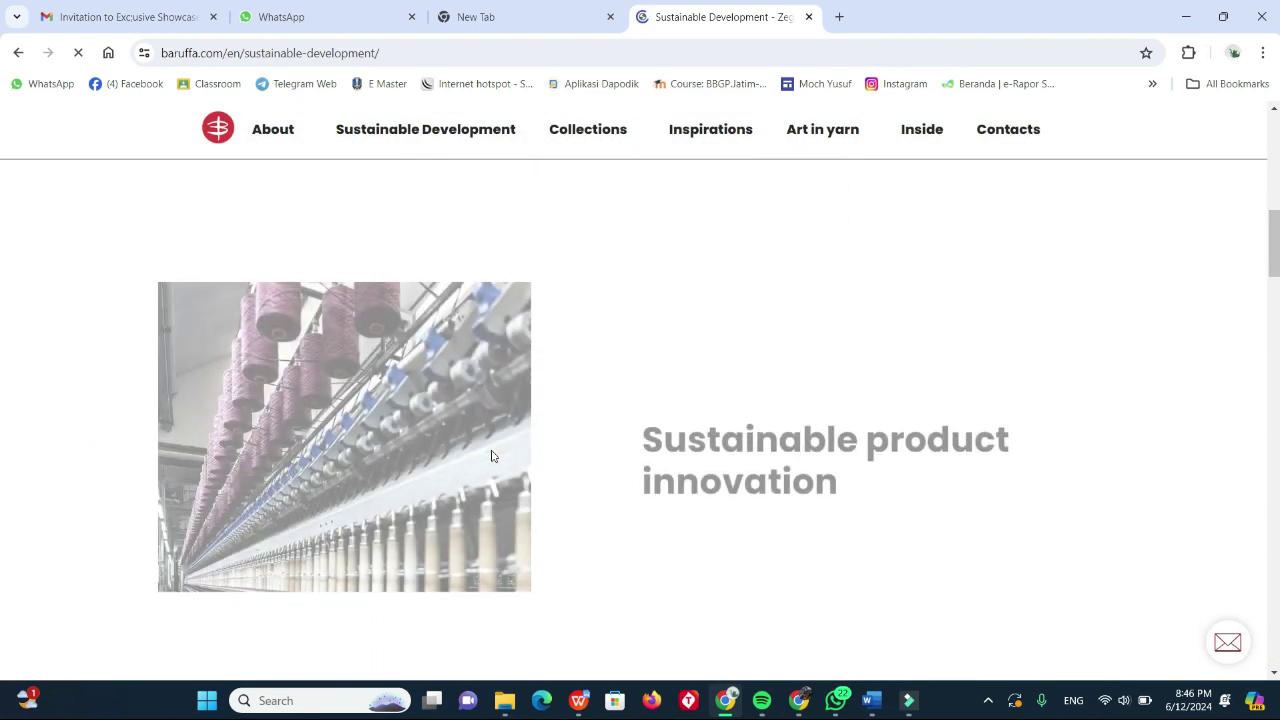
{"action": "scroll", "coordinate": [491, 456], "scroll_direction": "down", "scroll_amount": 2}
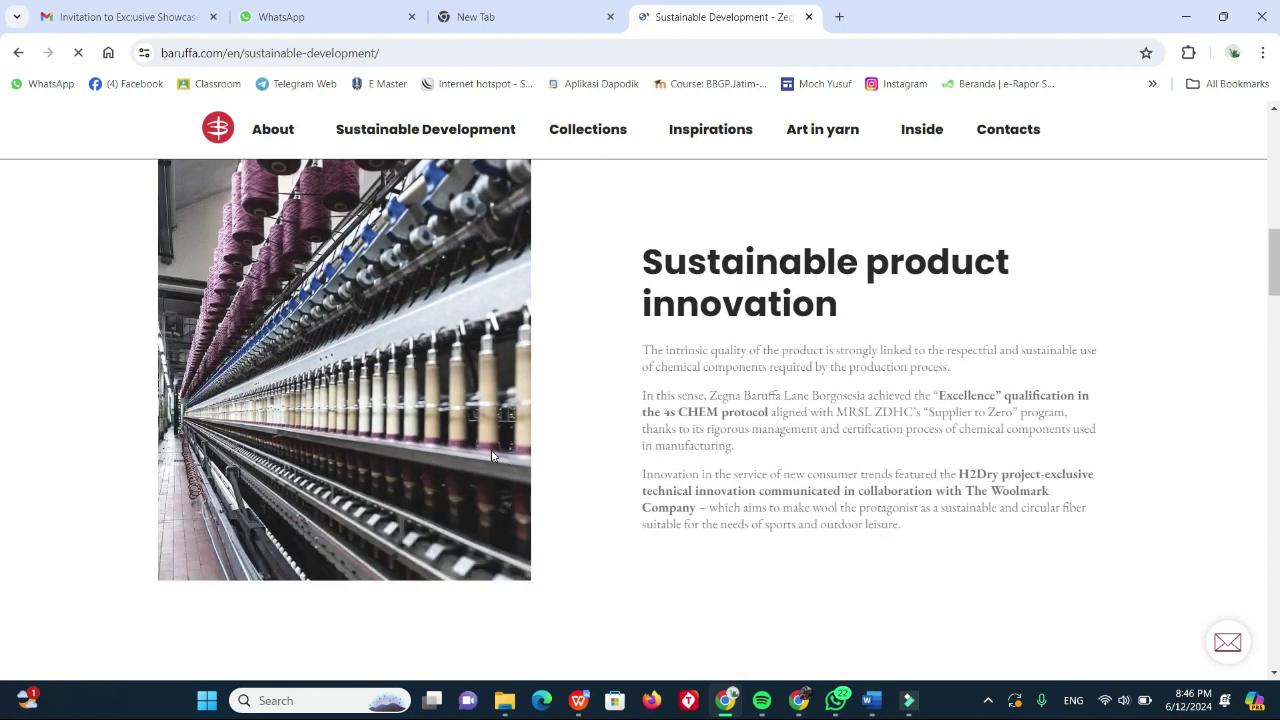
{"action": "scroll", "coordinate": [492, 456], "scroll_direction": "down", "scroll_amount": 5}
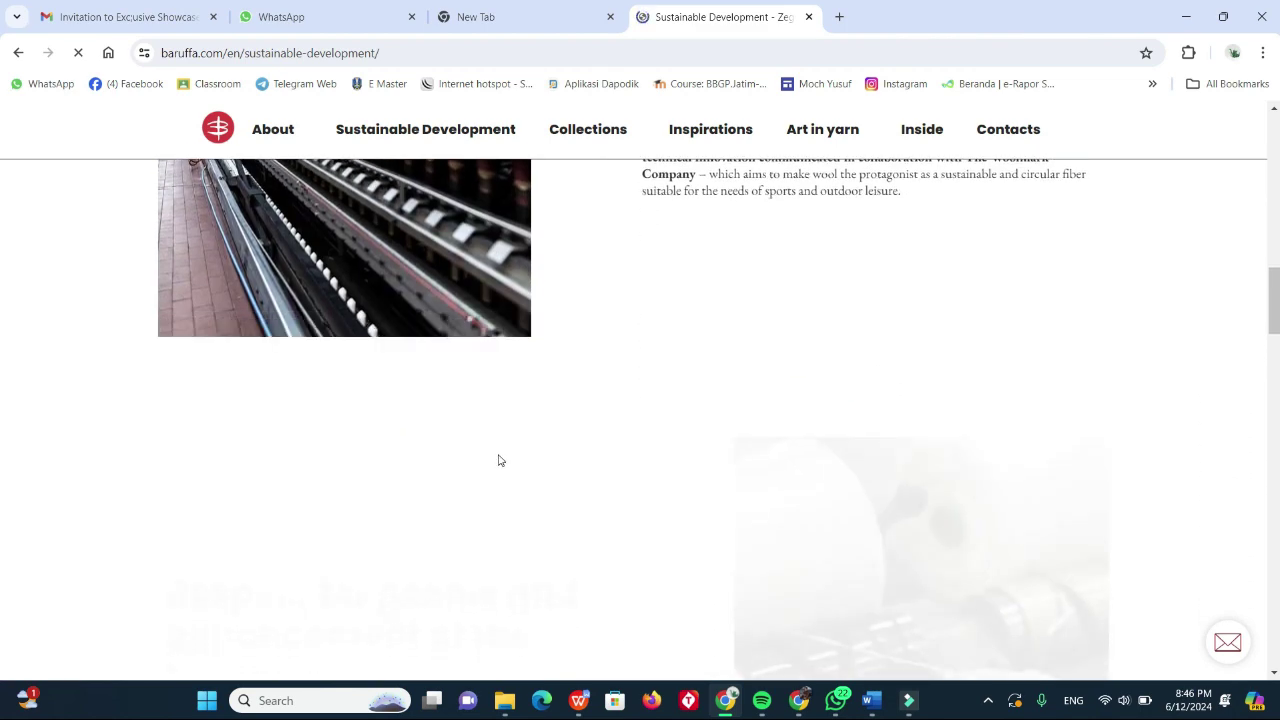
{"action": "scroll", "coordinate": [499, 457], "scroll_direction": "down", "scroll_amount": 1}
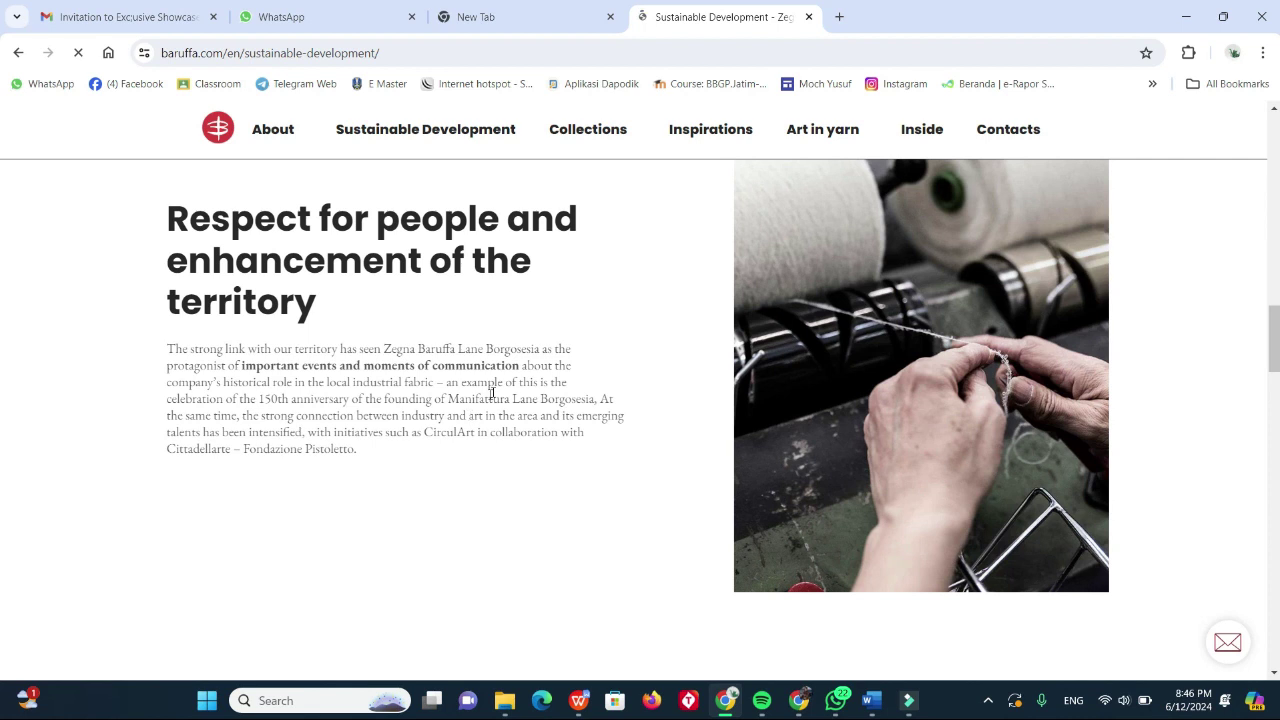
Open the Company page of the site and read the Baruffa and Chiavazza brand descriptions.
{"action": "mouse_move", "coordinate": [262, 142]}
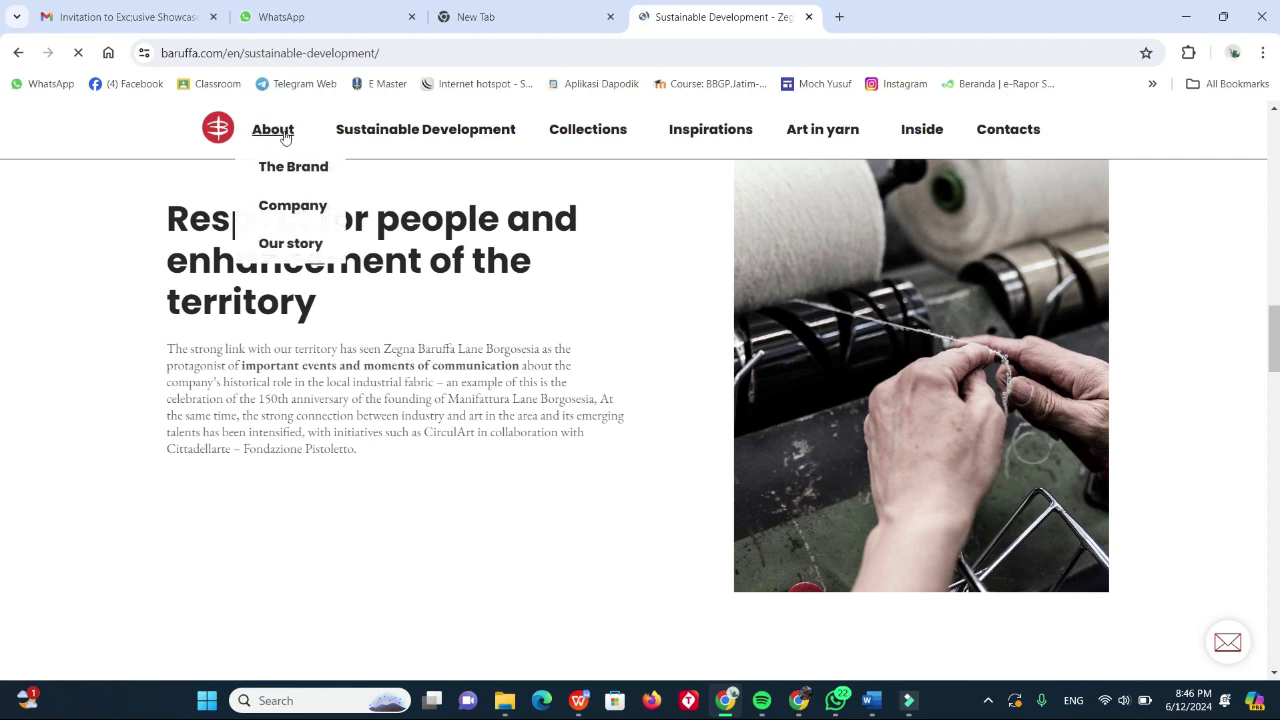
{"action": "left_click", "coordinate": [304, 212]}
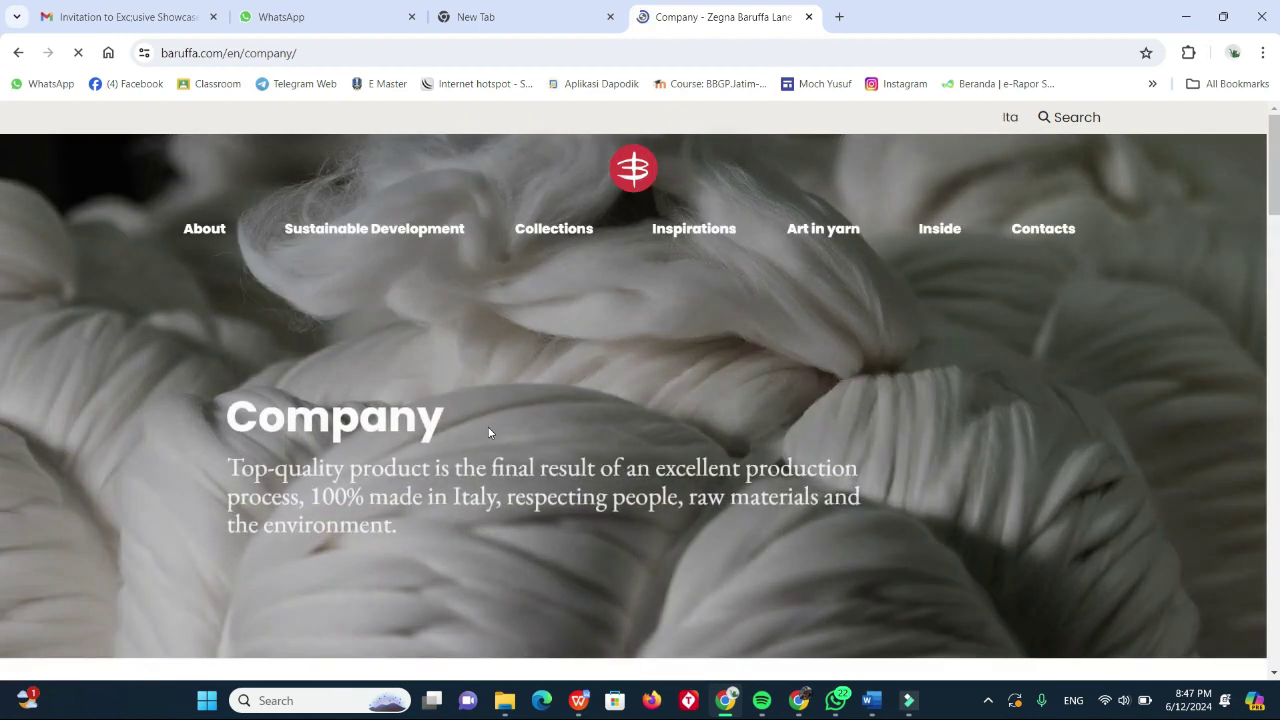
{"action": "scroll", "coordinate": [490, 432], "scroll_direction": "down", "scroll_amount": 1}
{"action": "scroll", "coordinate": [478, 445], "scroll_direction": "down", "scroll_amount": 1}
{"action": "scroll", "coordinate": [466, 454], "scroll_direction": "down", "scroll_amount": 2}
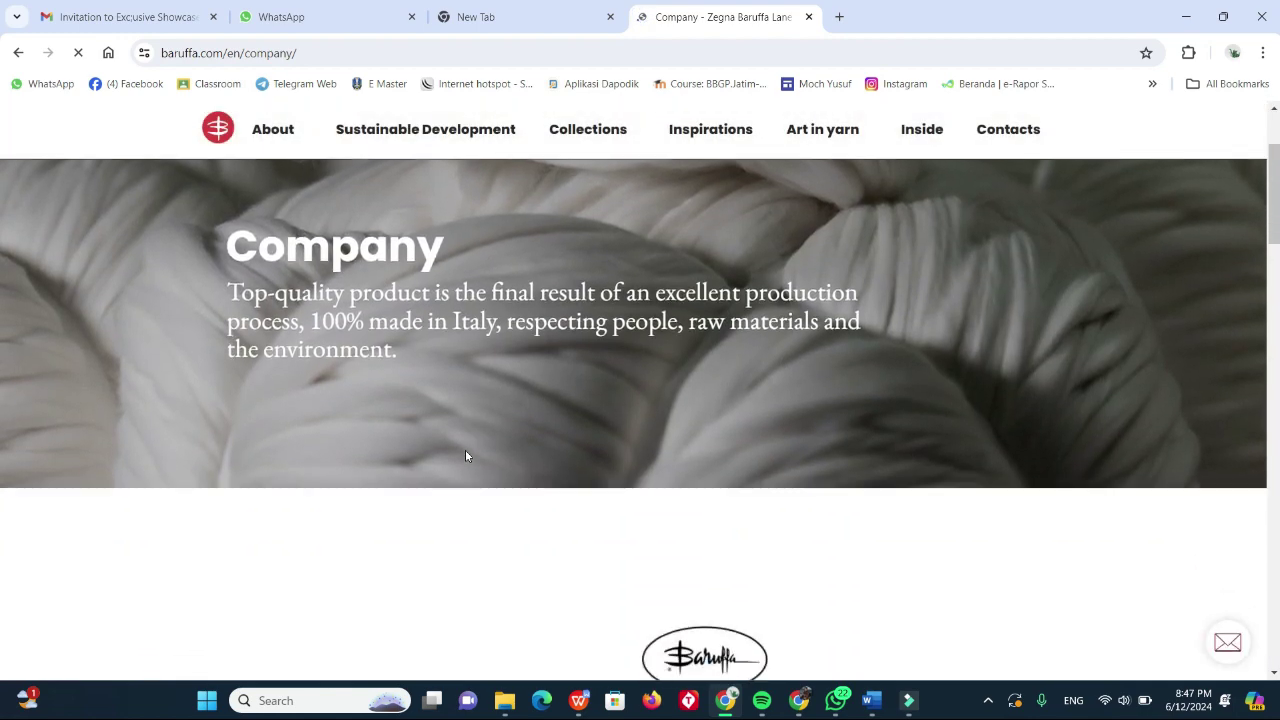
{"action": "scroll", "coordinate": [466, 457], "scroll_direction": "down", "scroll_amount": 7}
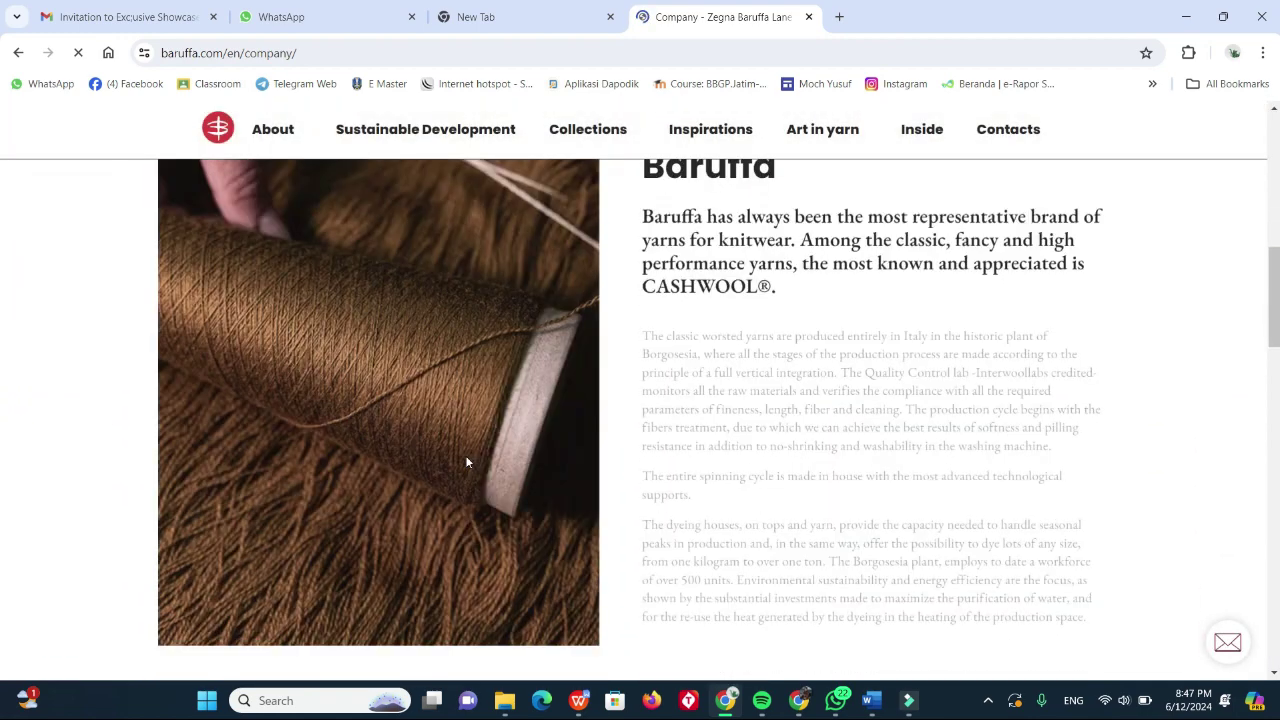
{"action": "scroll", "coordinate": [466, 460], "scroll_direction": "up", "scroll_amount": 3}
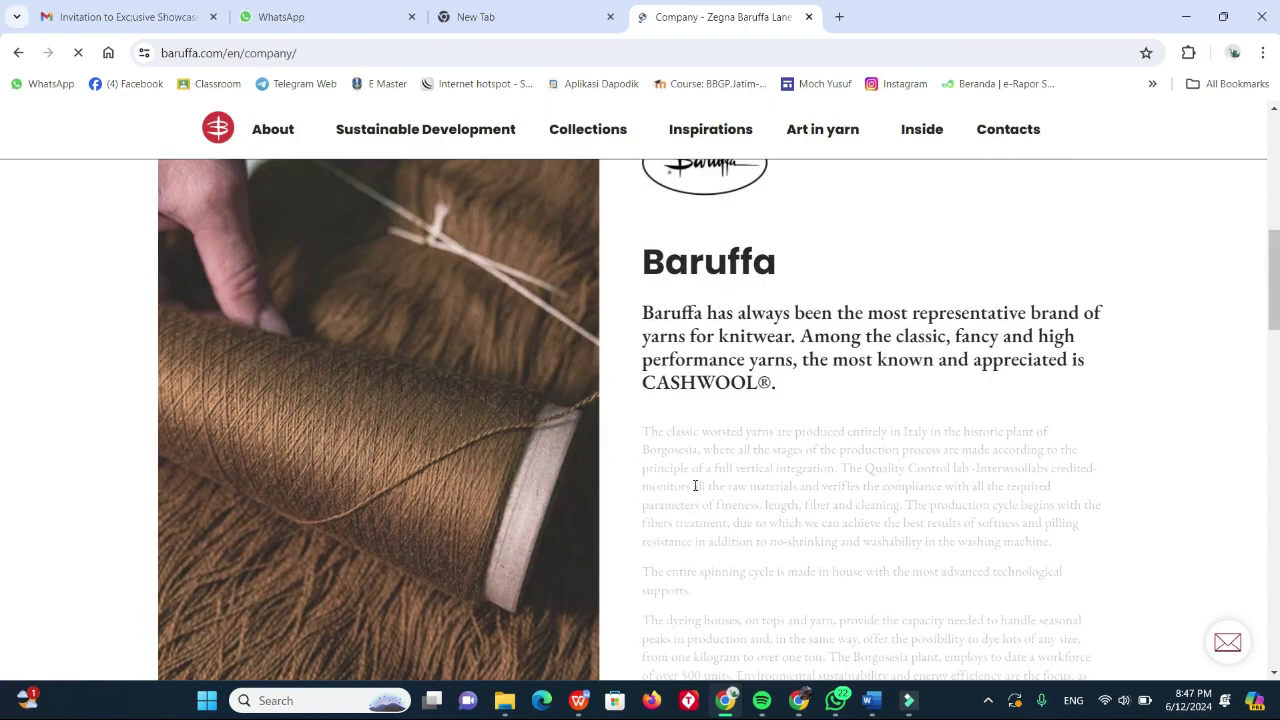
{"action": "scroll", "coordinate": [695, 485], "scroll_direction": "down", "scroll_amount": 7}
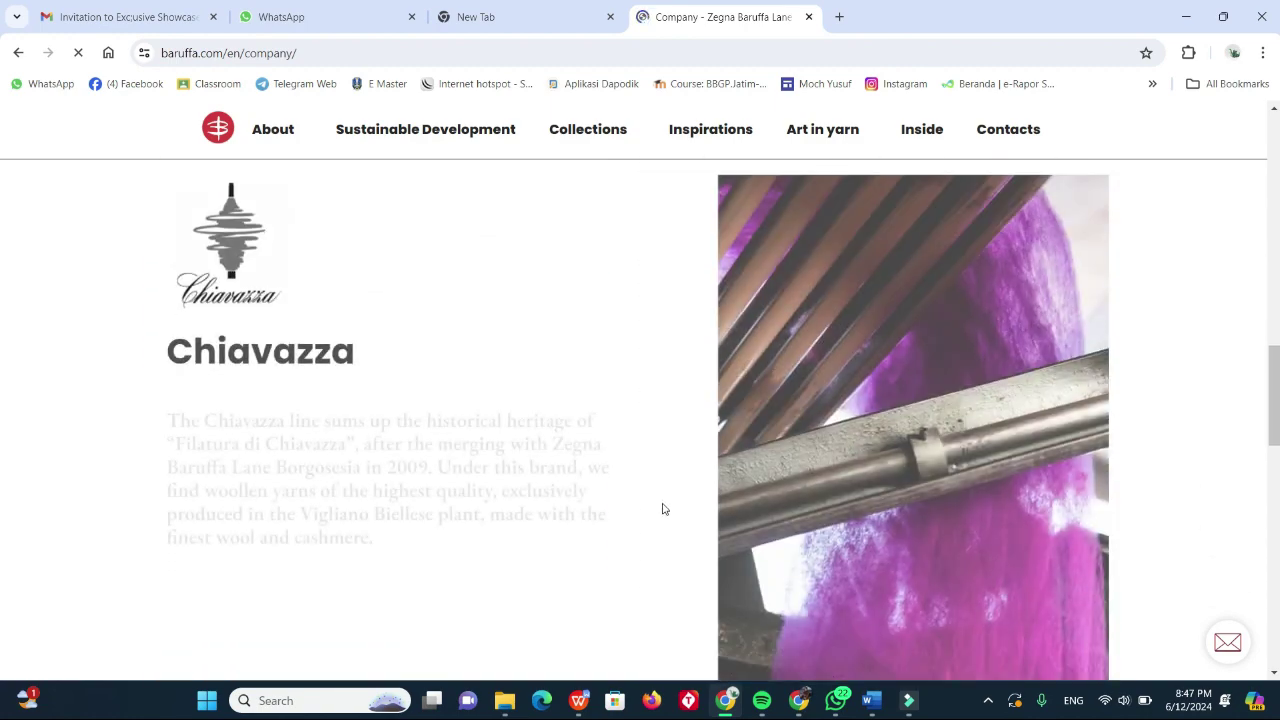
{"action": "scroll", "coordinate": [662, 509], "scroll_direction": "down", "scroll_amount": 3}
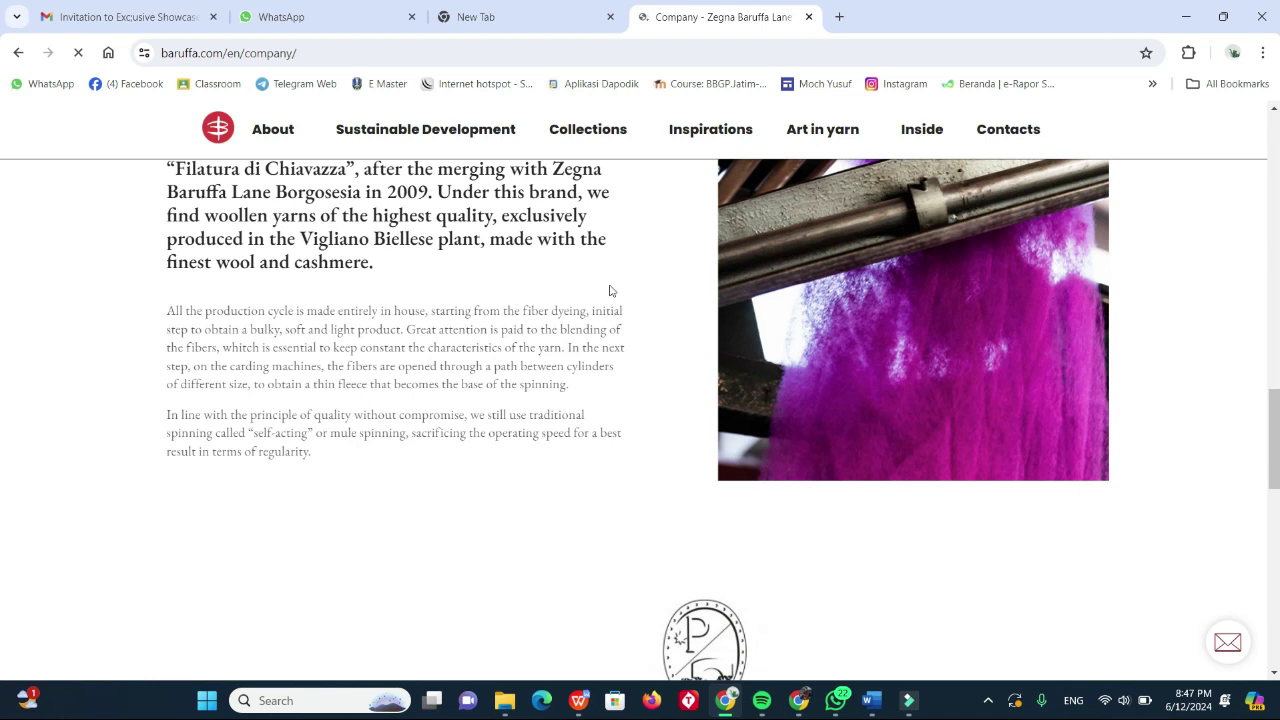
Revisit the Sustainable Development page and return to the site's homepage.
{"action": "mouse_move", "coordinate": [614, 132]}
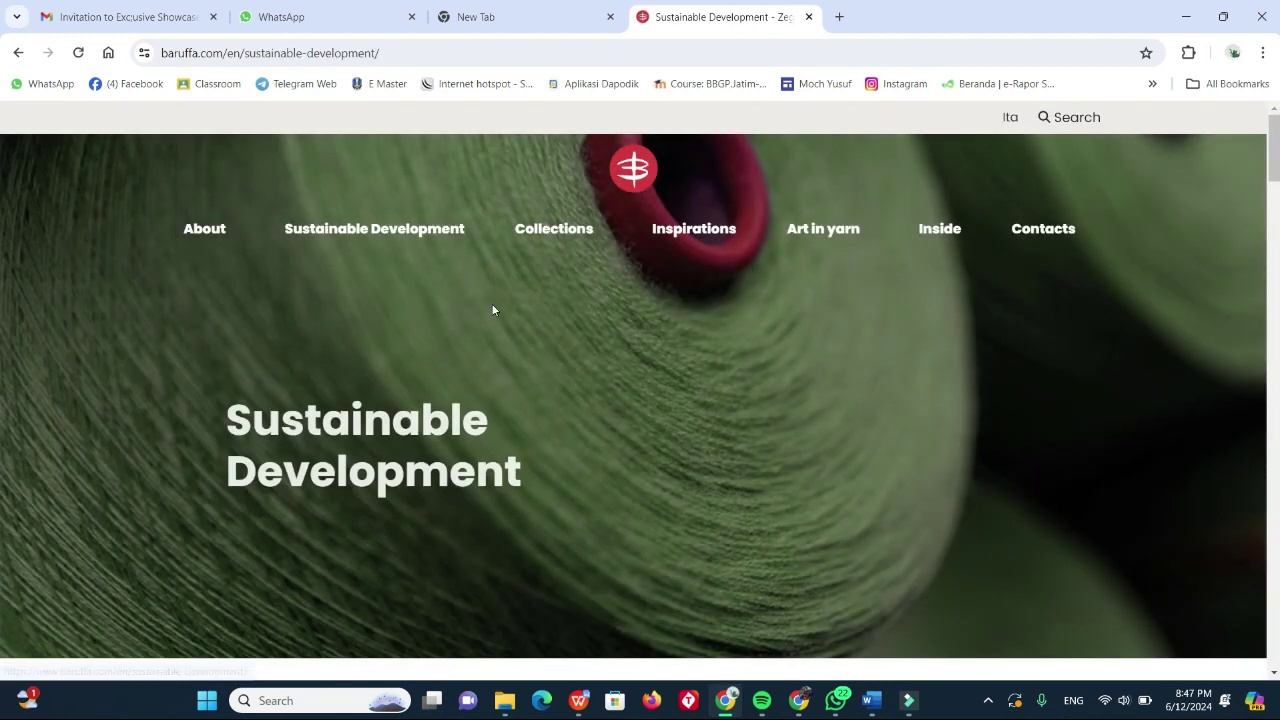
{"action": "scroll", "coordinate": [494, 318], "scroll_direction": "down", "scroll_amount": 1}
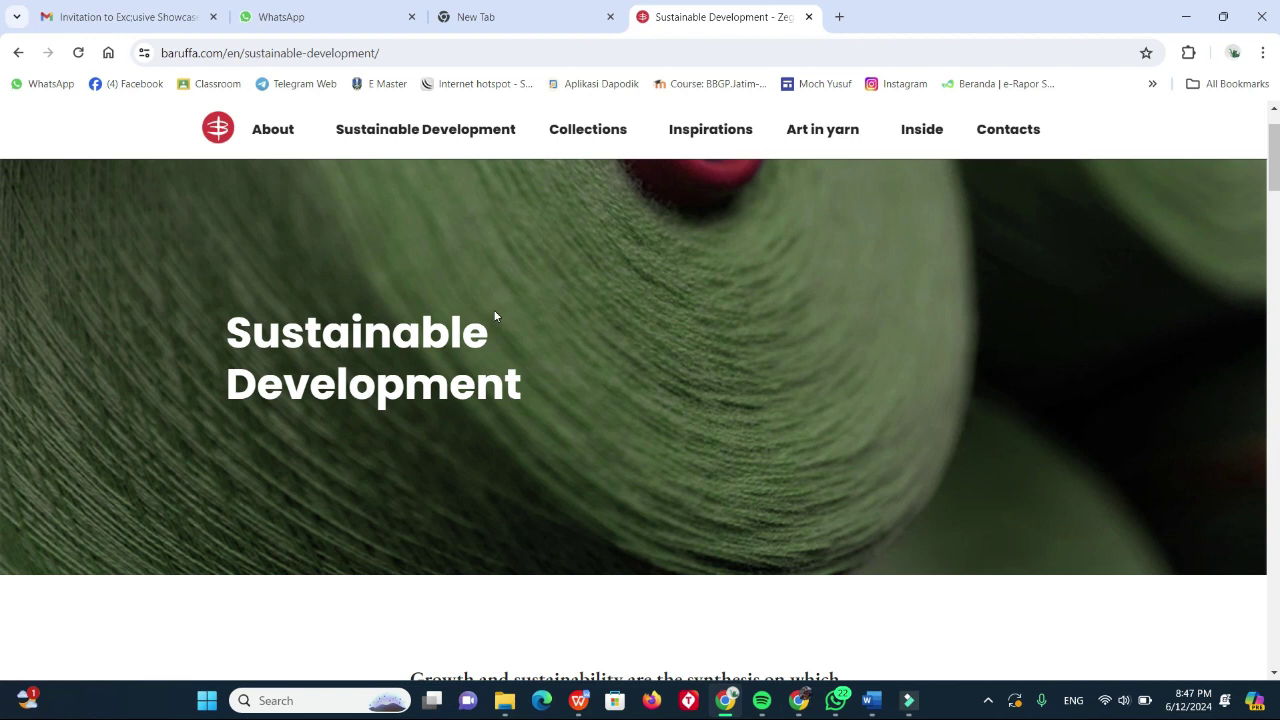
{"action": "scroll", "coordinate": [493, 309], "scroll_direction": "up", "scroll_amount": 1}
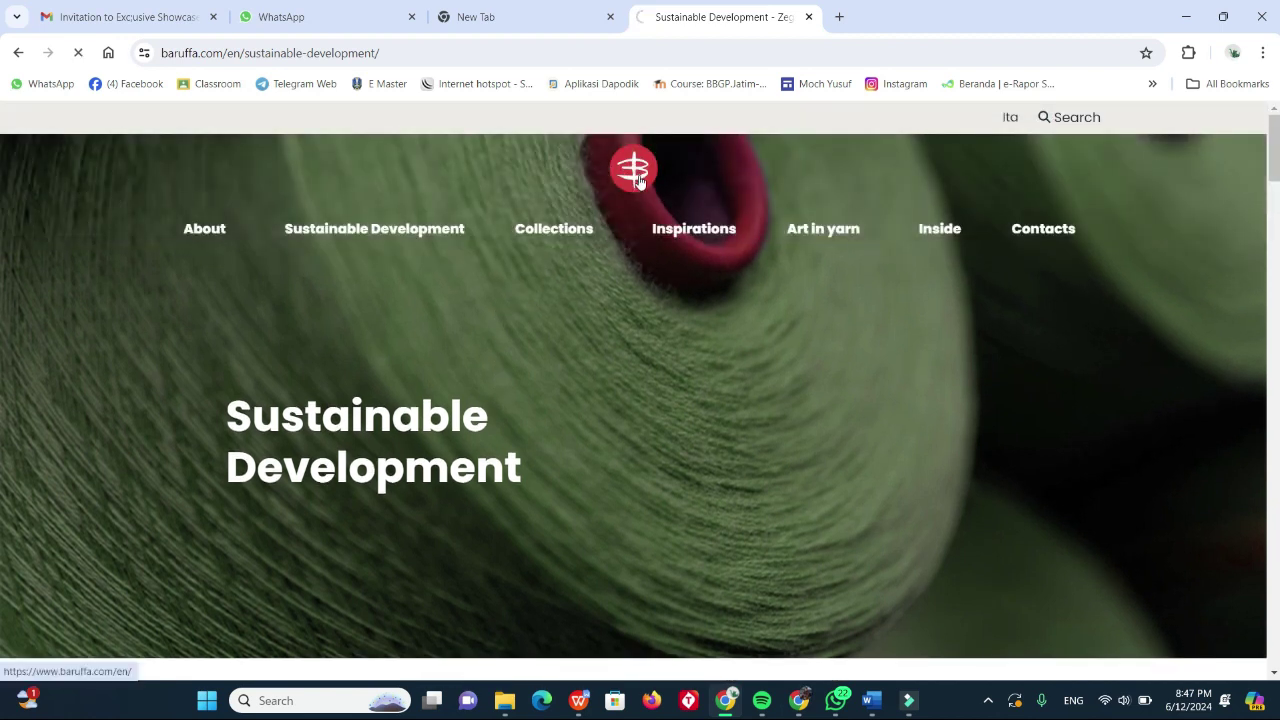
{"action": "mouse_move", "coordinate": [625, 278]}
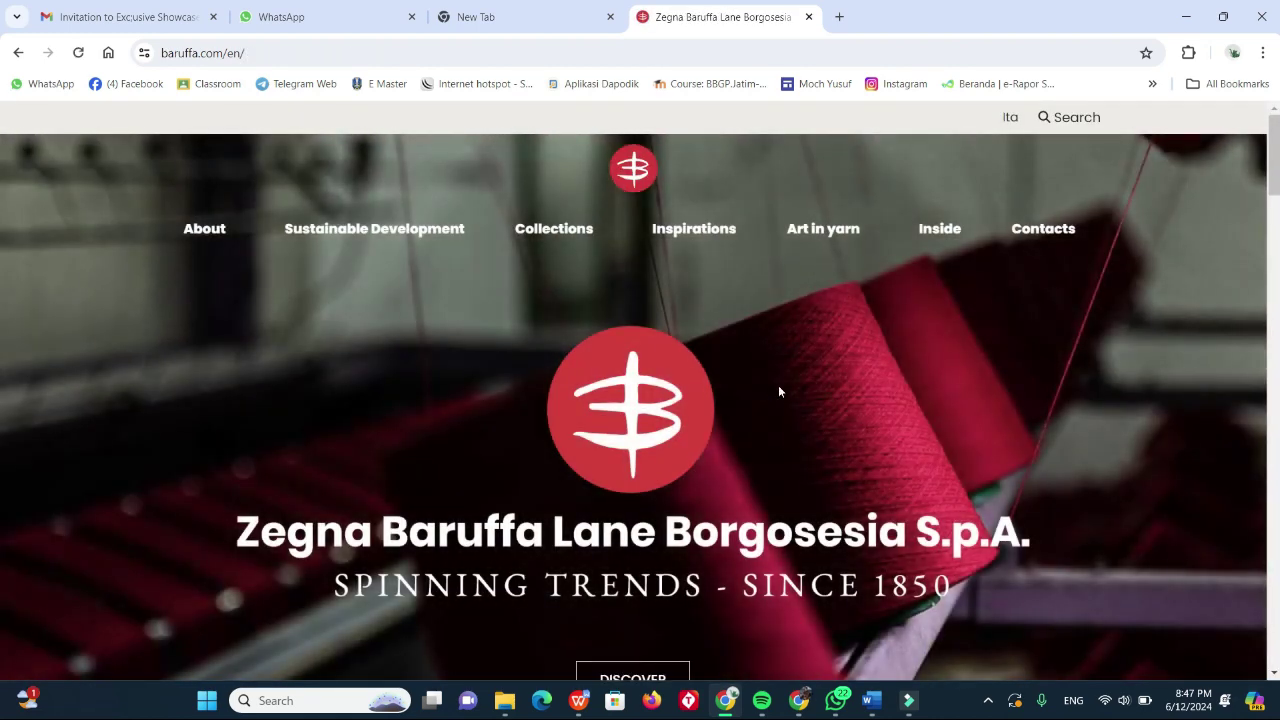
Open The Brand page from the homepage's main banner and read through its sections on traditions, textiles, values and color story.
{"action": "scroll", "coordinate": [775, 410], "scroll_direction": "down", "scroll_amount": 1}
{"action": "left_click", "coordinate": [655, 598]}
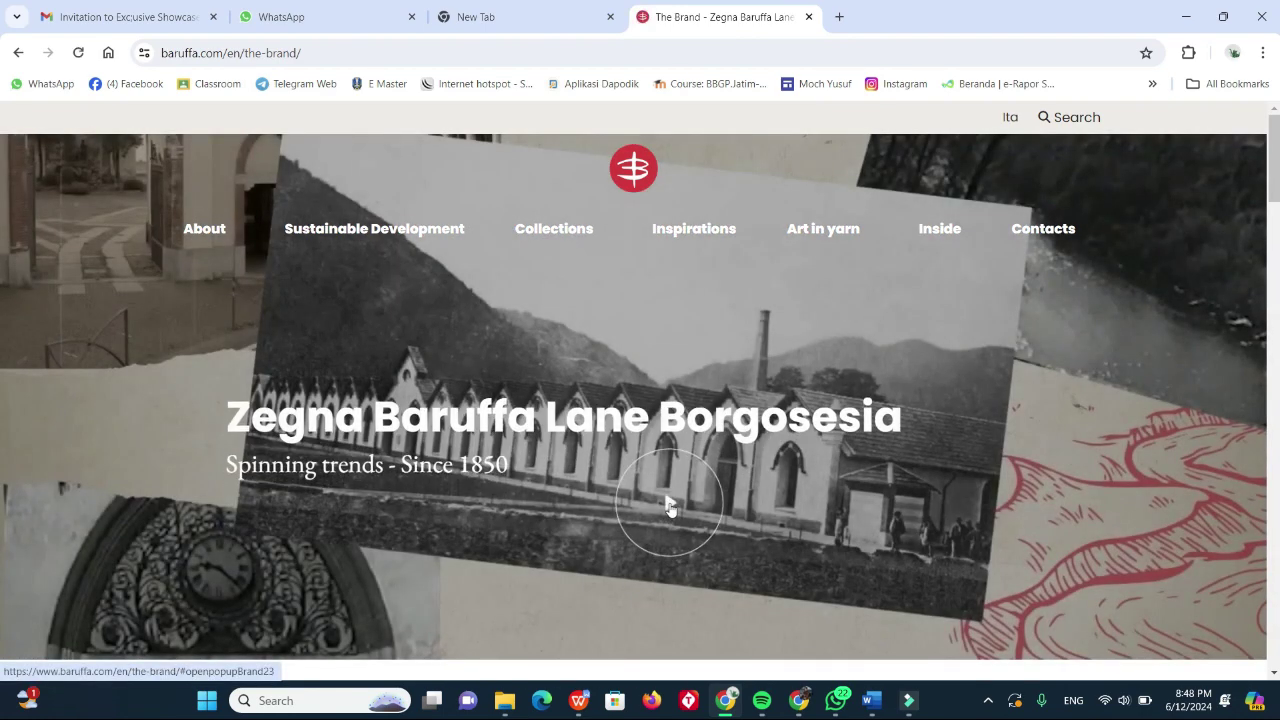
{"action": "scroll", "coordinate": [607, 500], "scroll_direction": "down", "scroll_amount": 5}
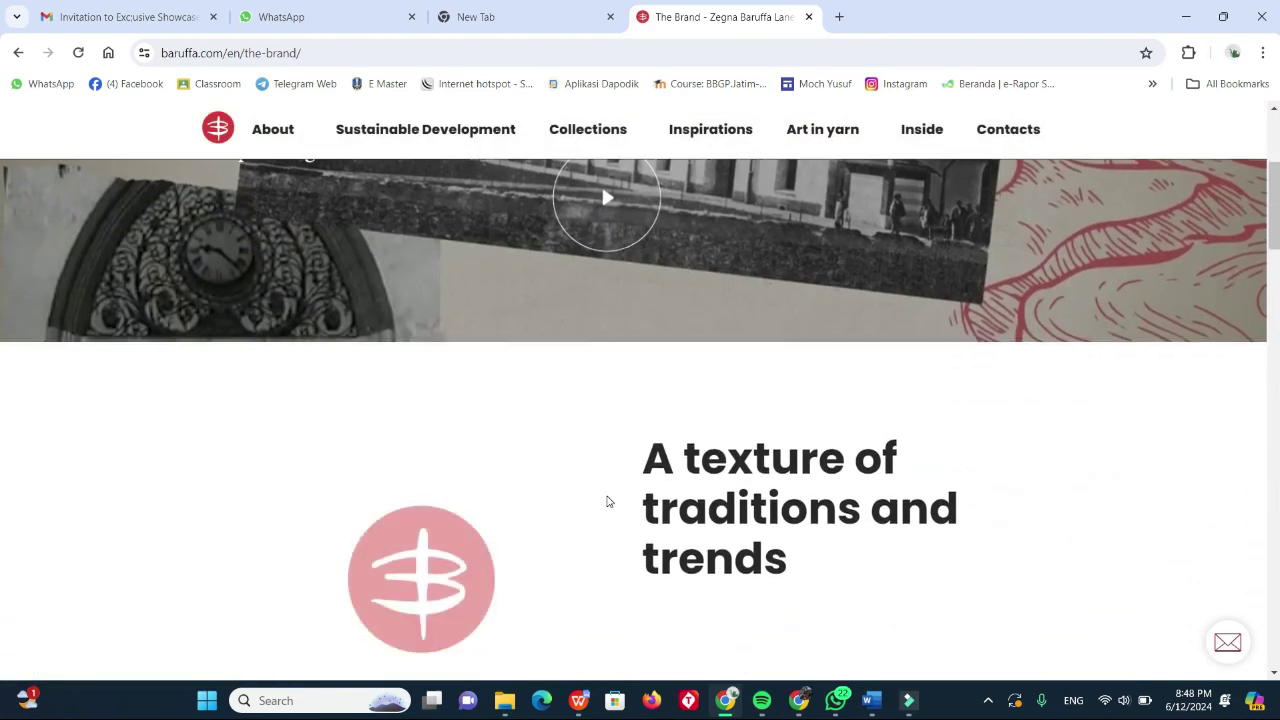
{"action": "scroll", "coordinate": [607, 500], "scroll_direction": "down", "scroll_amount": 3}
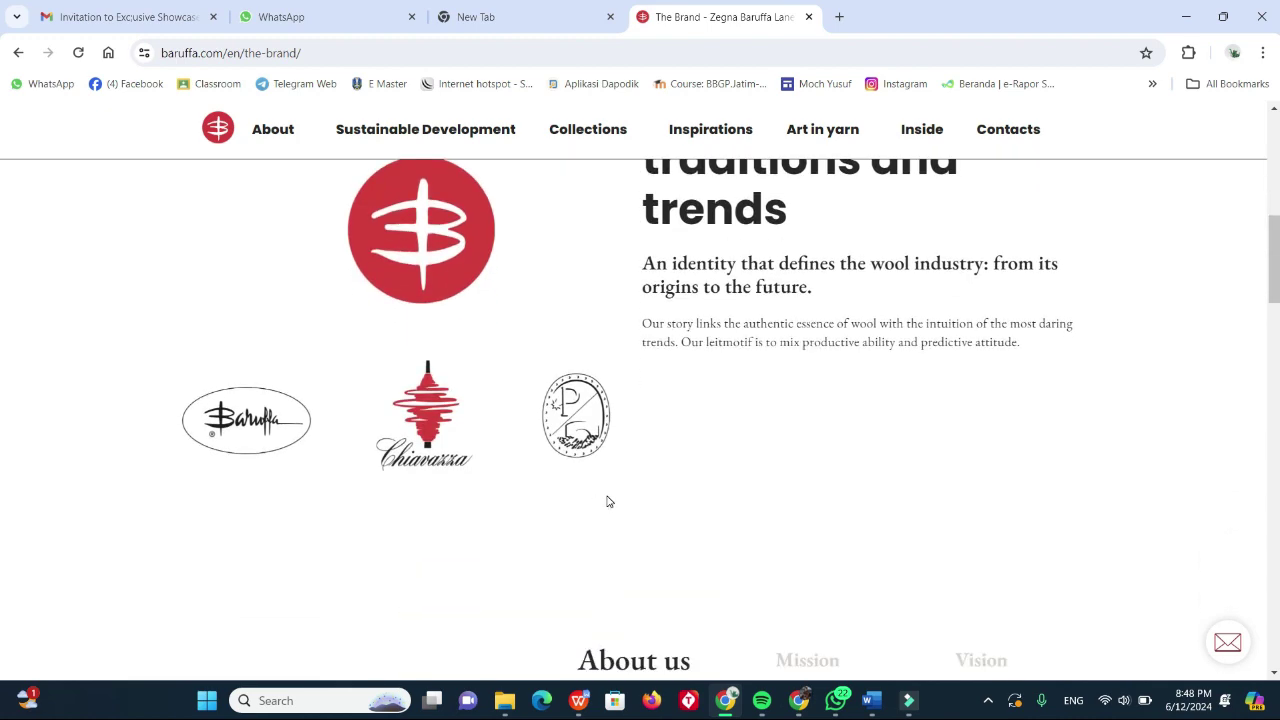
{"action": "scroll", "coordinate": [607, 501], "scroll_direction": "down", "scroll_amount": 4}
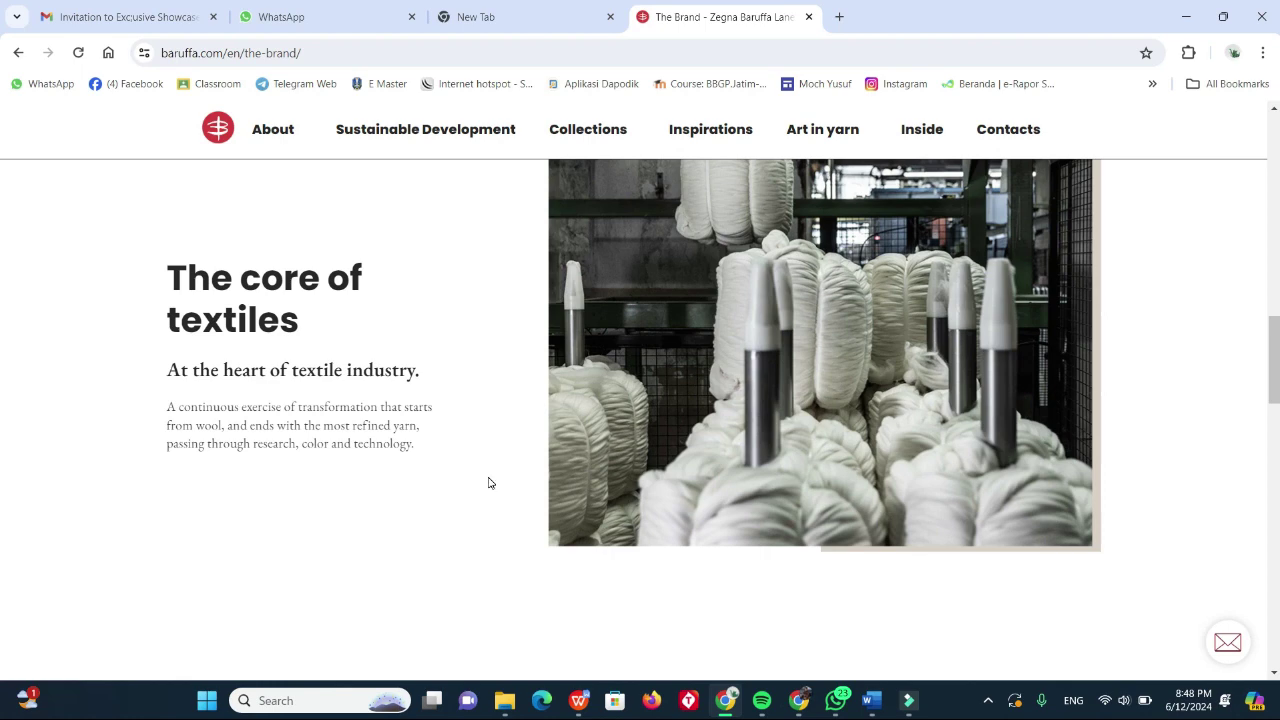
{"action": "scroll", "coordinate": [489, 483], "scroll_direction": "down", "scroll_amount": 5}
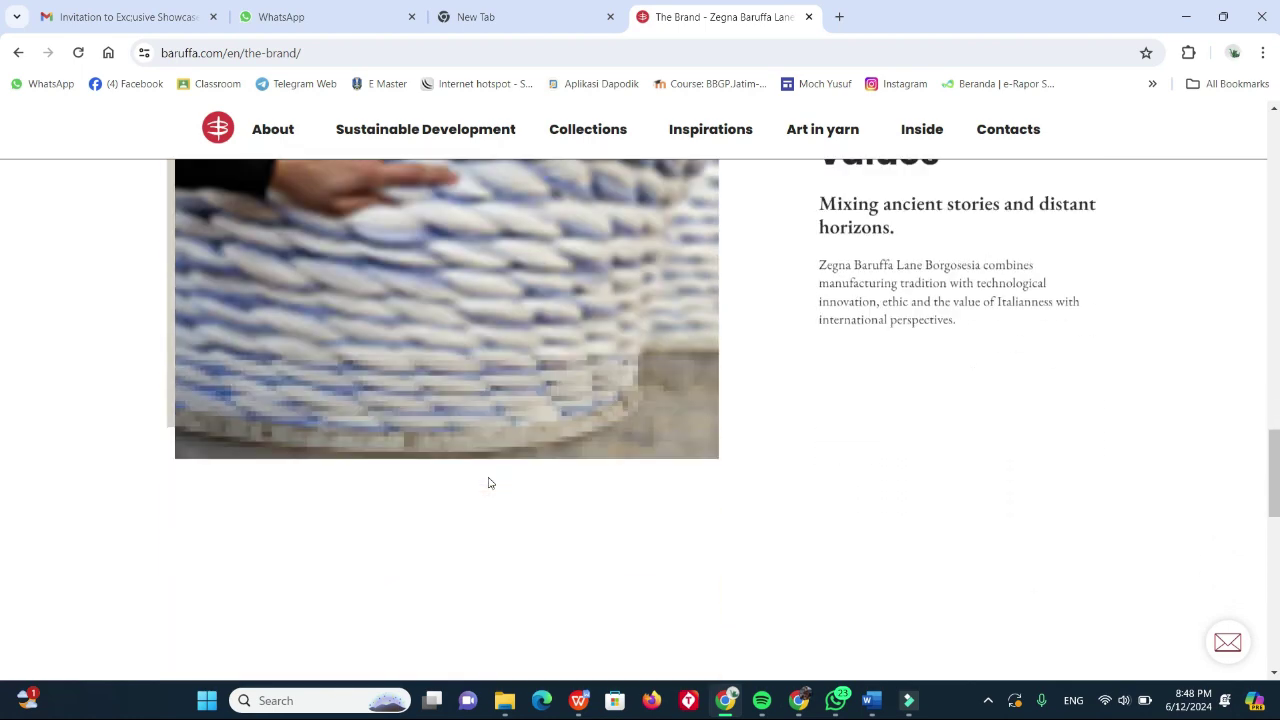
{"action": "scroll", "coordinate": [489, 483], "scroll_direction": "up", "scroll_amount": 2}
{"action": "scroll", "coordinate": [489, 483], "scroll_direction": "down", "scroll_amount": 2}
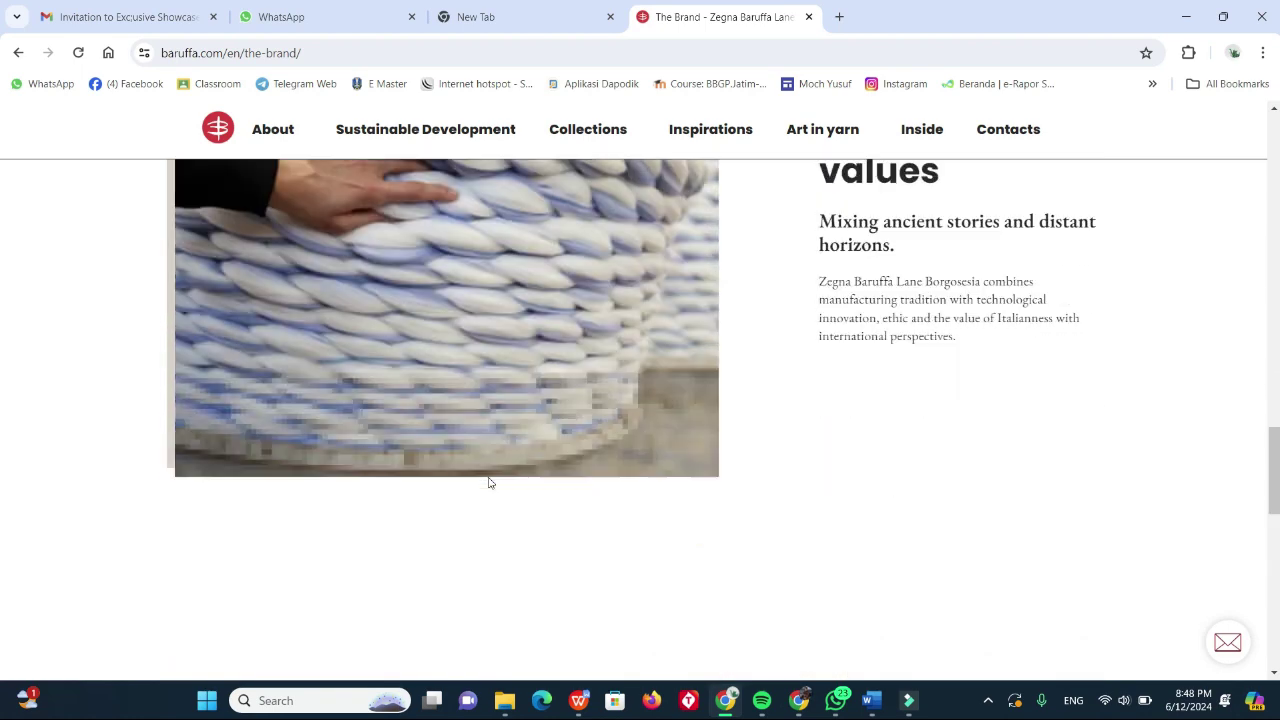
{"action": "scroll", "coordinate": [489, 483], "scroll_direction": "down", "scroll_amount": 4}
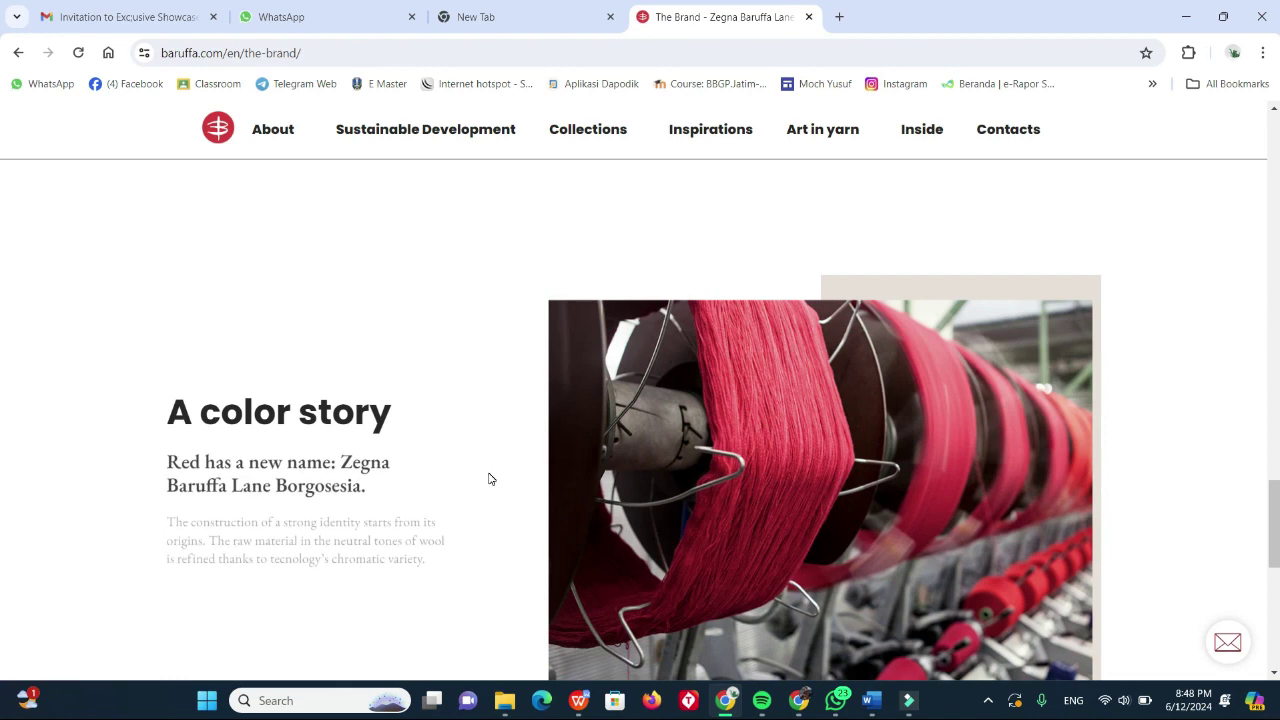
{"action": "scroll", "coordinate": [492, 475], "scroll_direction": "down", "scroll_amount": 1}
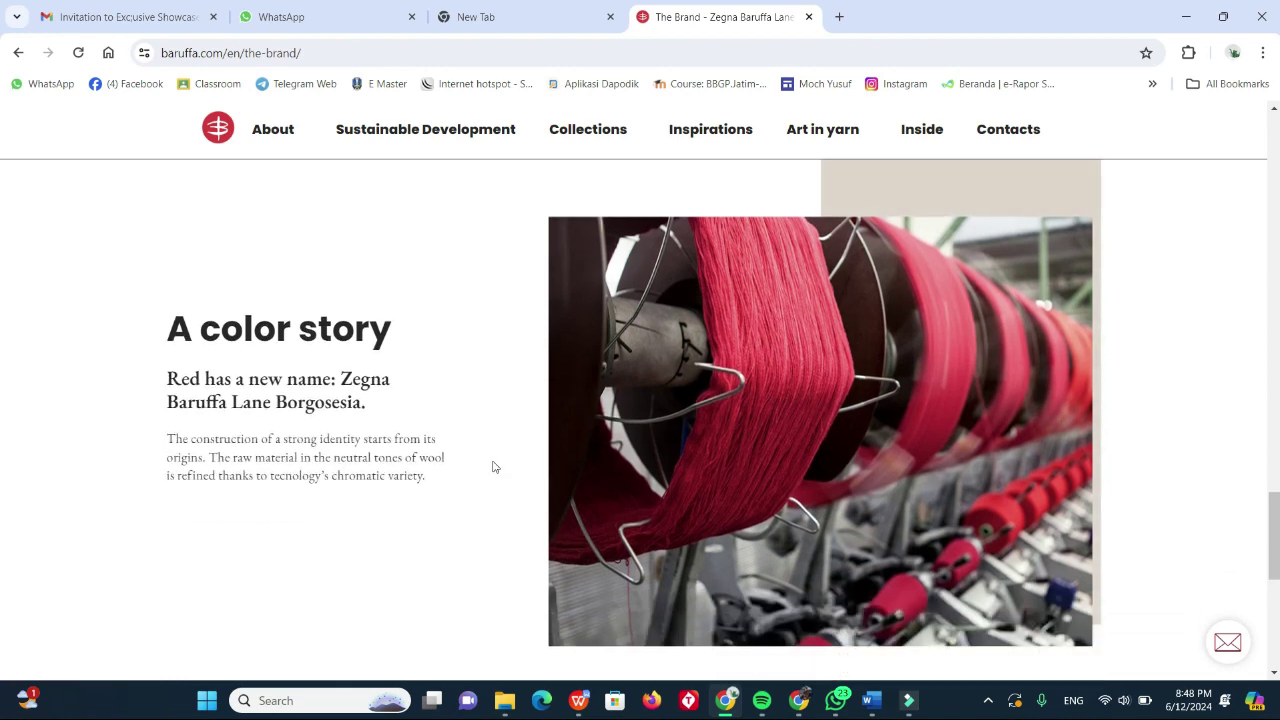
{"action": "scroll", "coordinate": [492, 465], "scroll_direction": "down", "scroll_amount": 5}
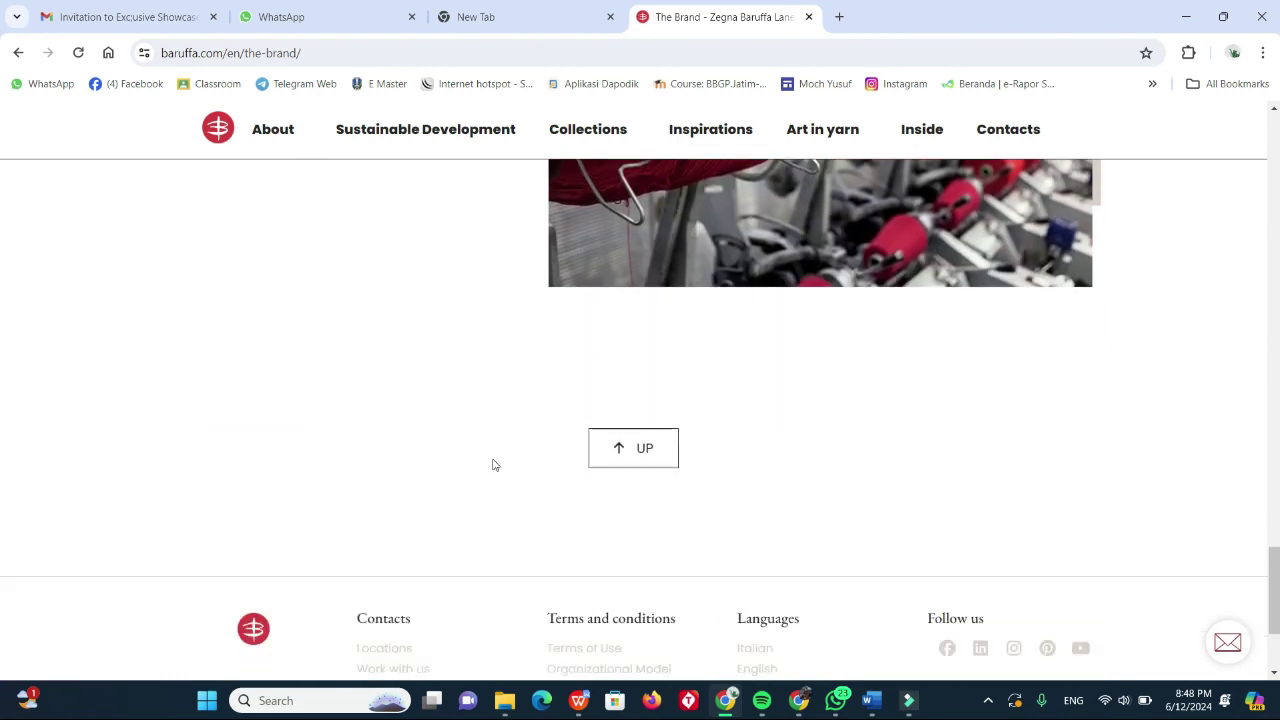
{"action": "scroll", "coordinate": [492, 465], "scroll_direction": "up", "scroll_amount": 8}
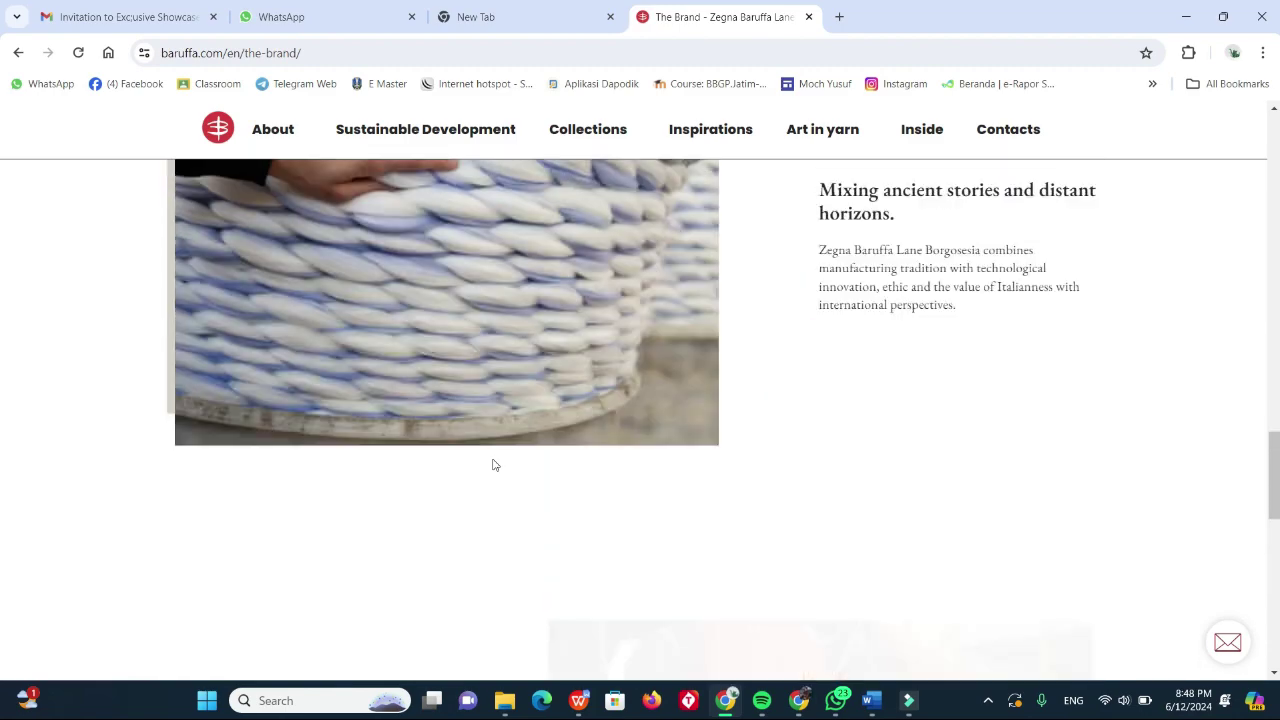
Play the "We Are Our Future" video from The Brand page's banner, and close the video popup.
{"action": "scroll", "coordinate": [492, 465], "scroll_direction": "up", "scroll_amount": 10}
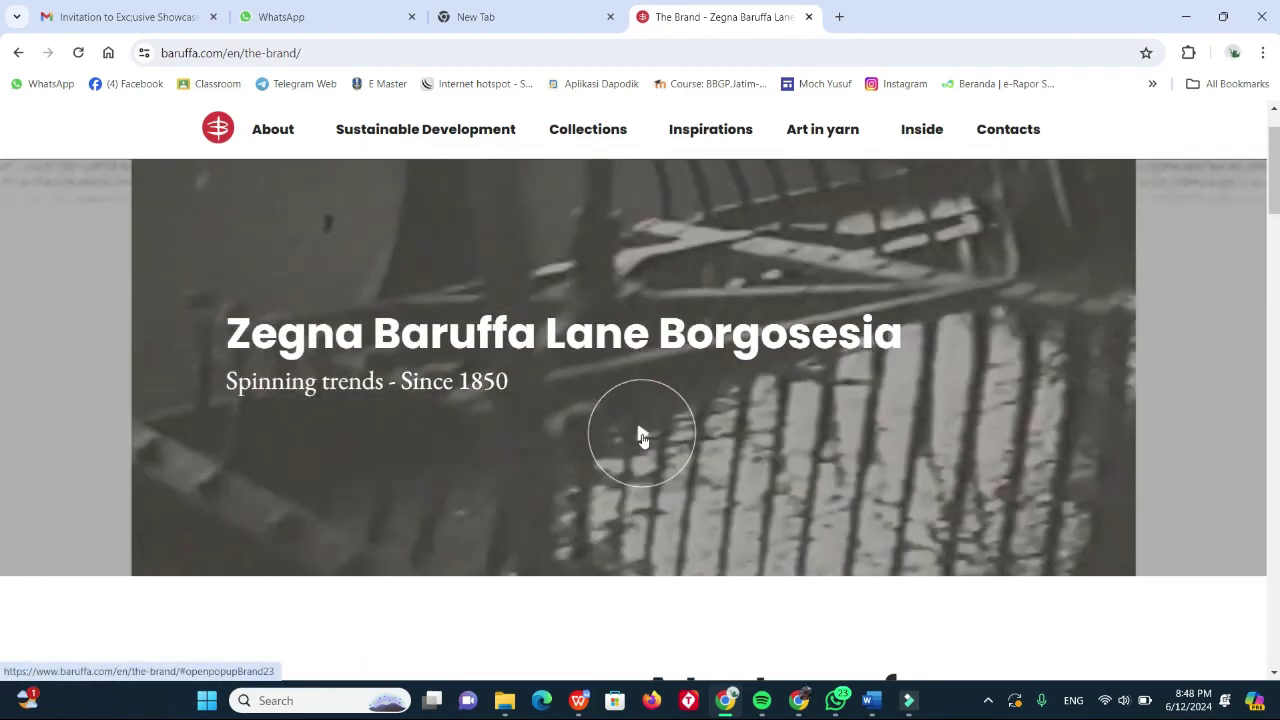
{"action": "left_click", "coordinate": [641, 437]}
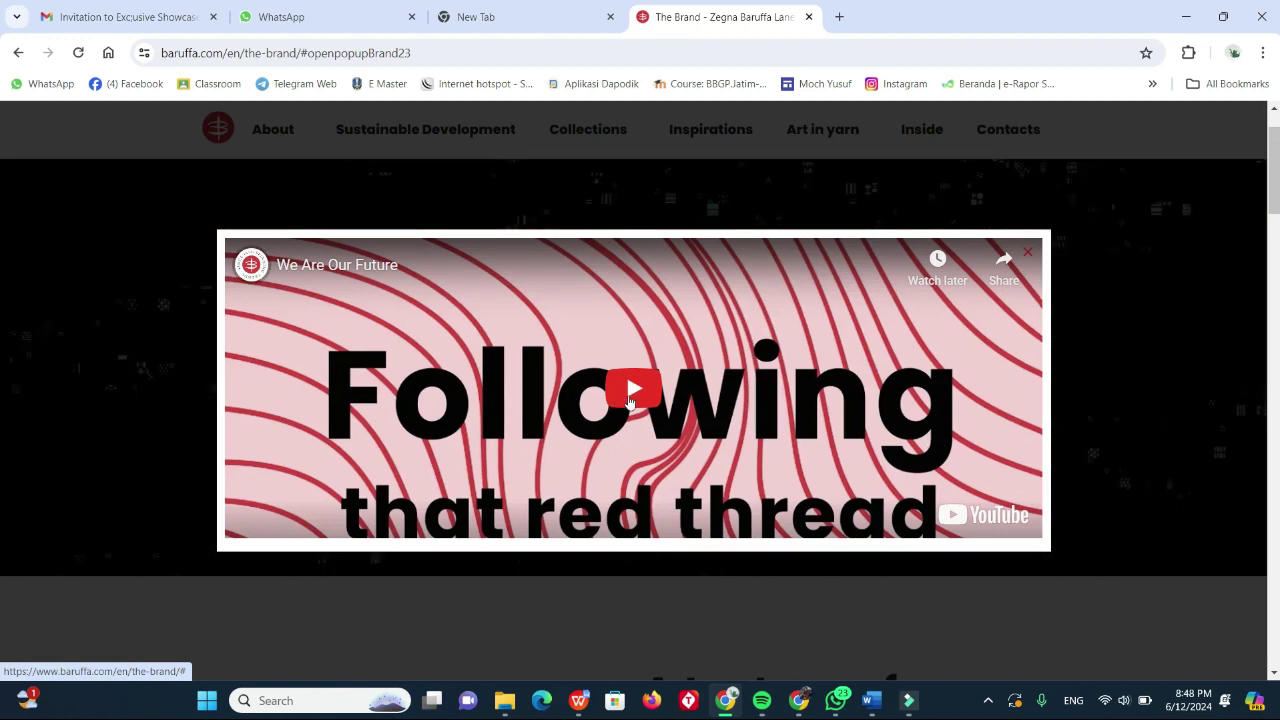
{"action": "left_click", "coordinate": [633, 393]}
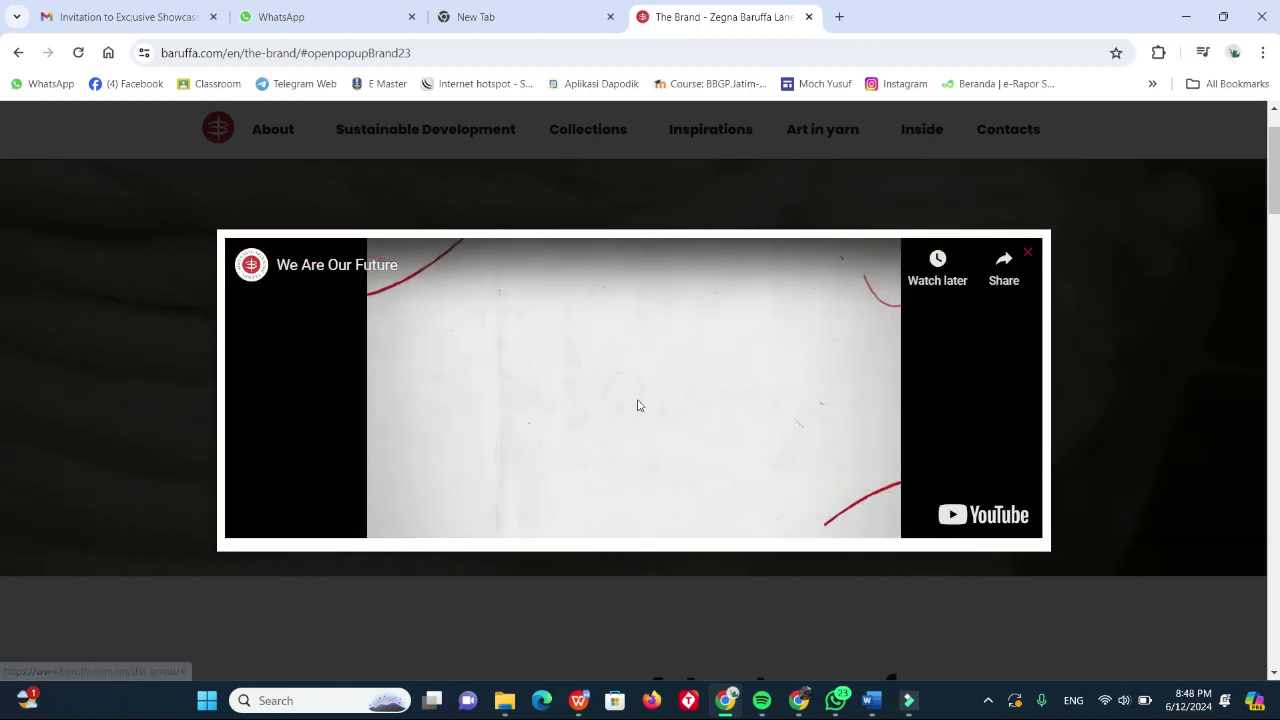
{"action": "double_click", "coordinate": [572, 453]}
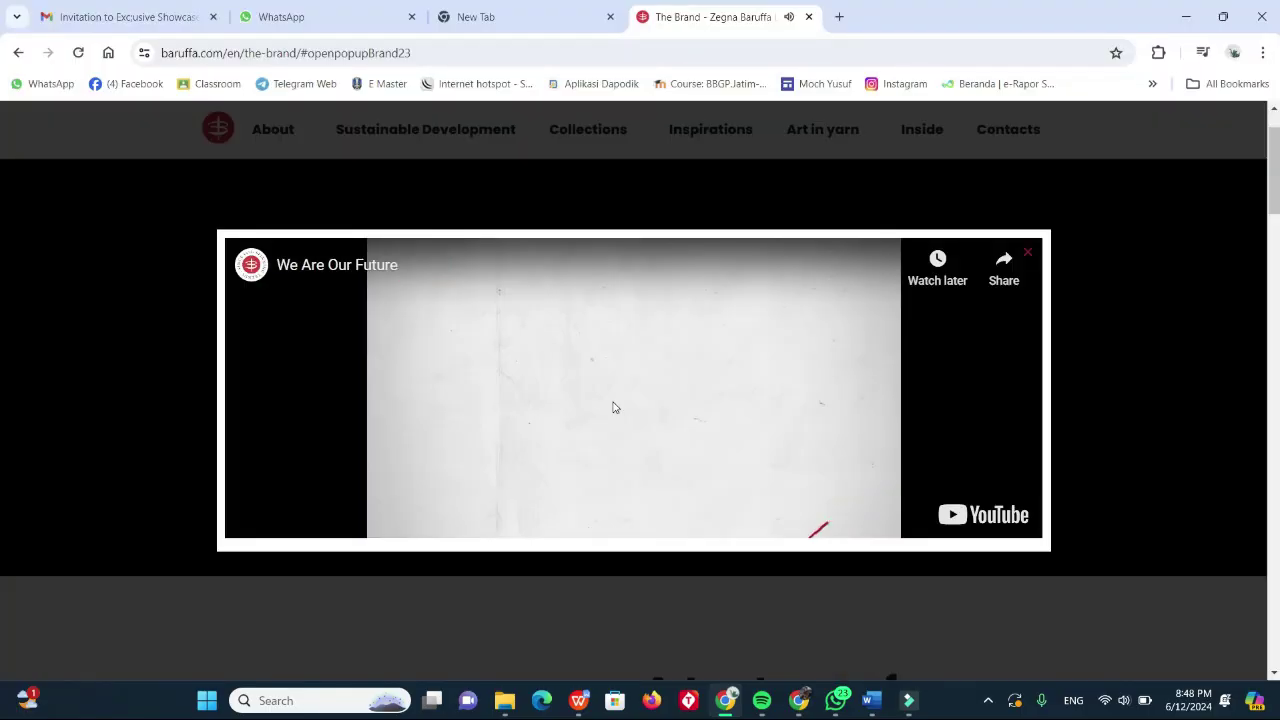
{"action": "left_click", "coordinate": [1028, 253]}
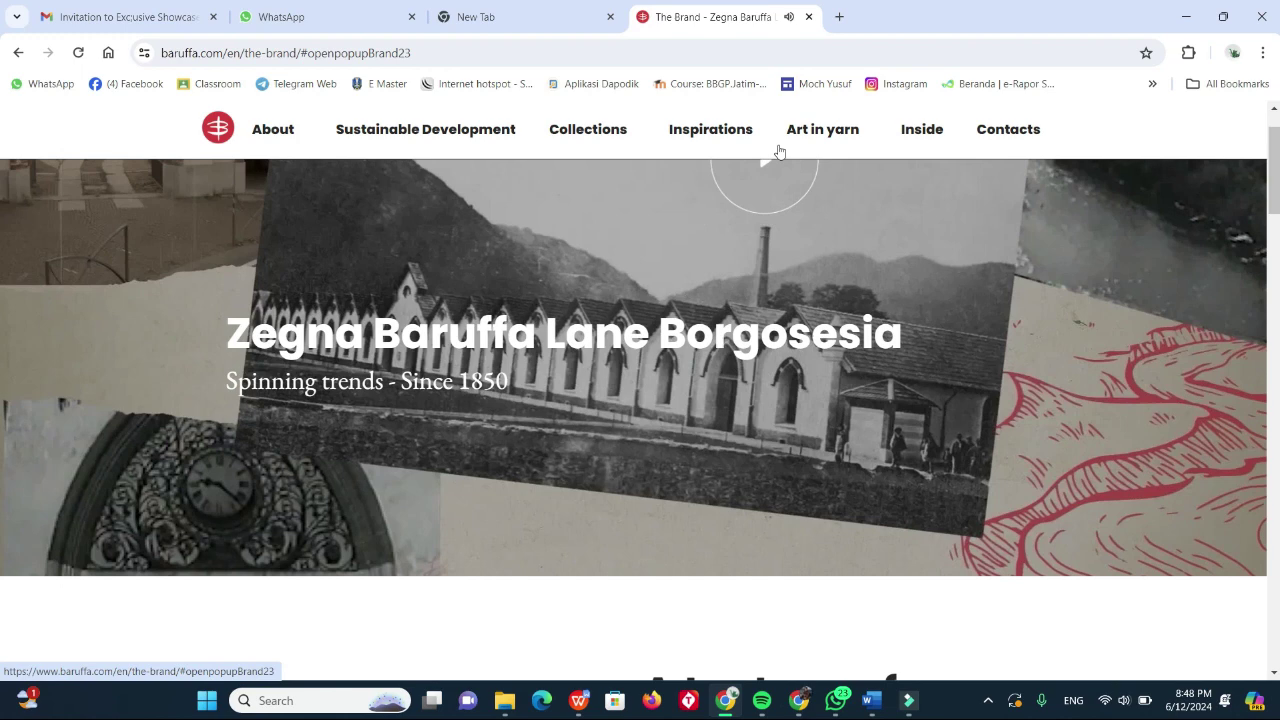
Open the Fall Winter 24/25 collection page and look through its Orchestra banner and Trends section.
{"action": "mouse_move", "coordinate": [805, 133]}
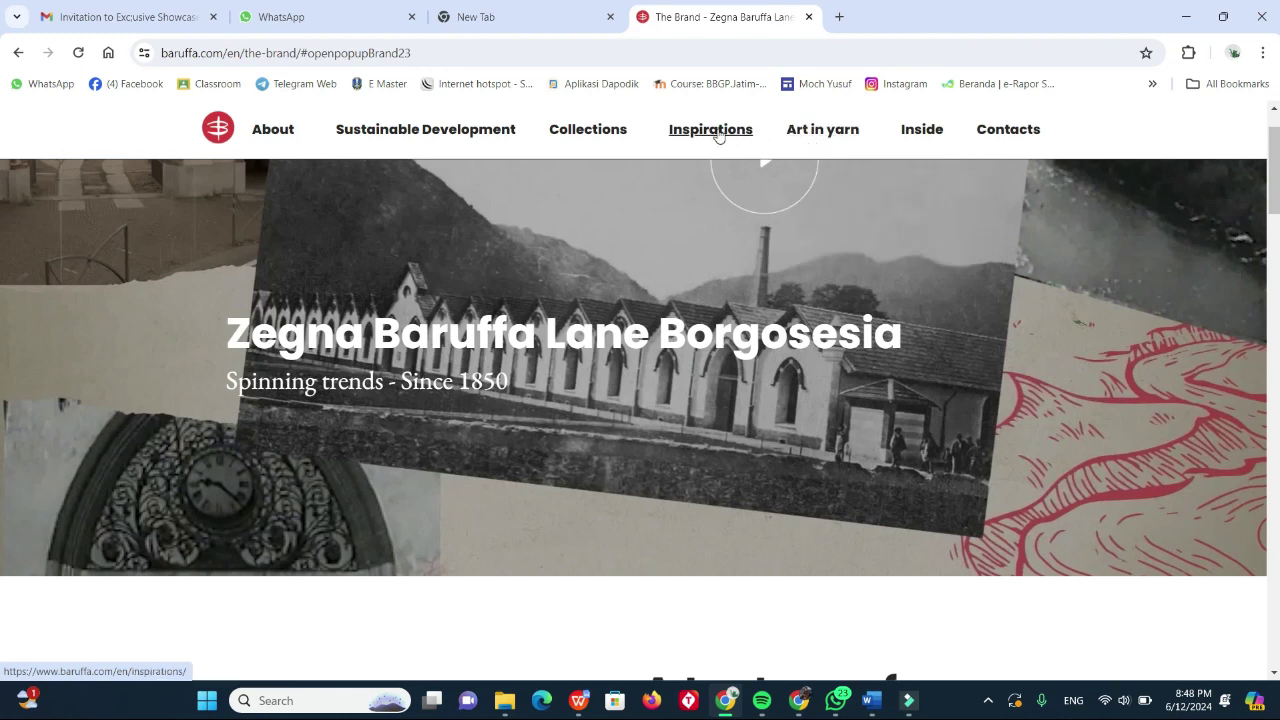
{"action": "mouse_move", "coordinate": [588, 130]}
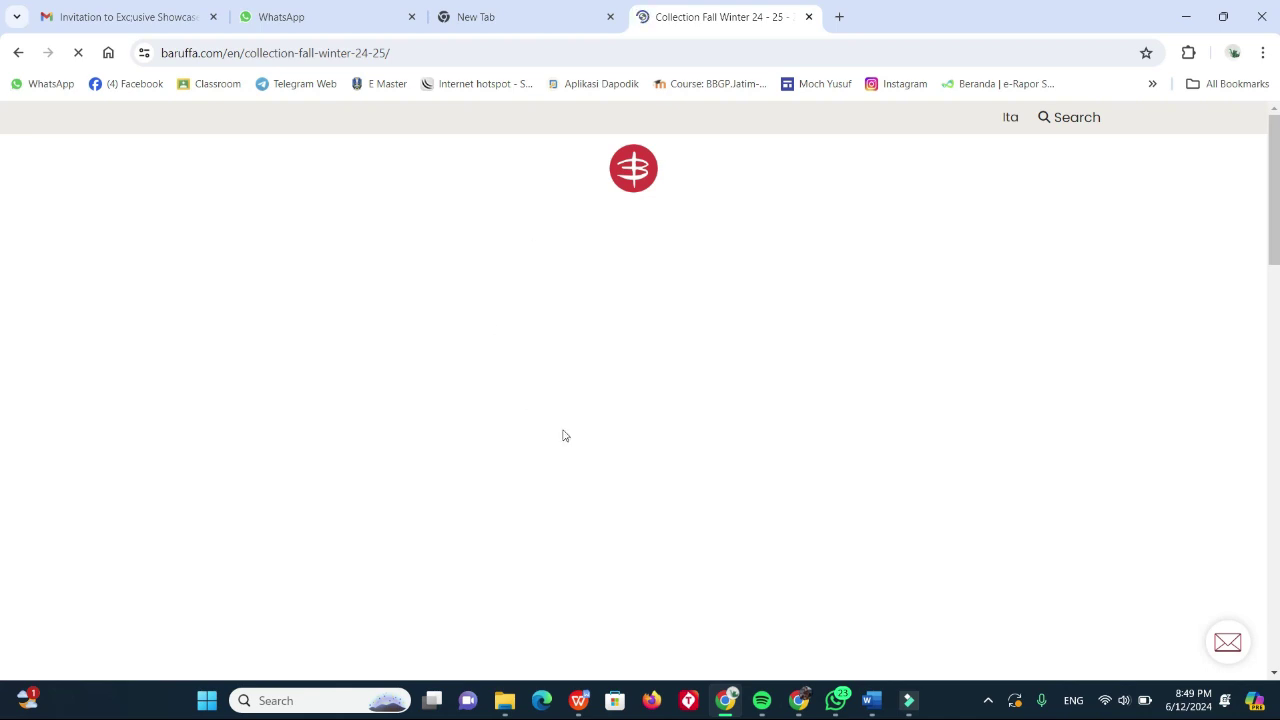
{"action": "scroll", "coordinate": [636, 361], "scroll_direction": "down", "scroll_amount": 5}
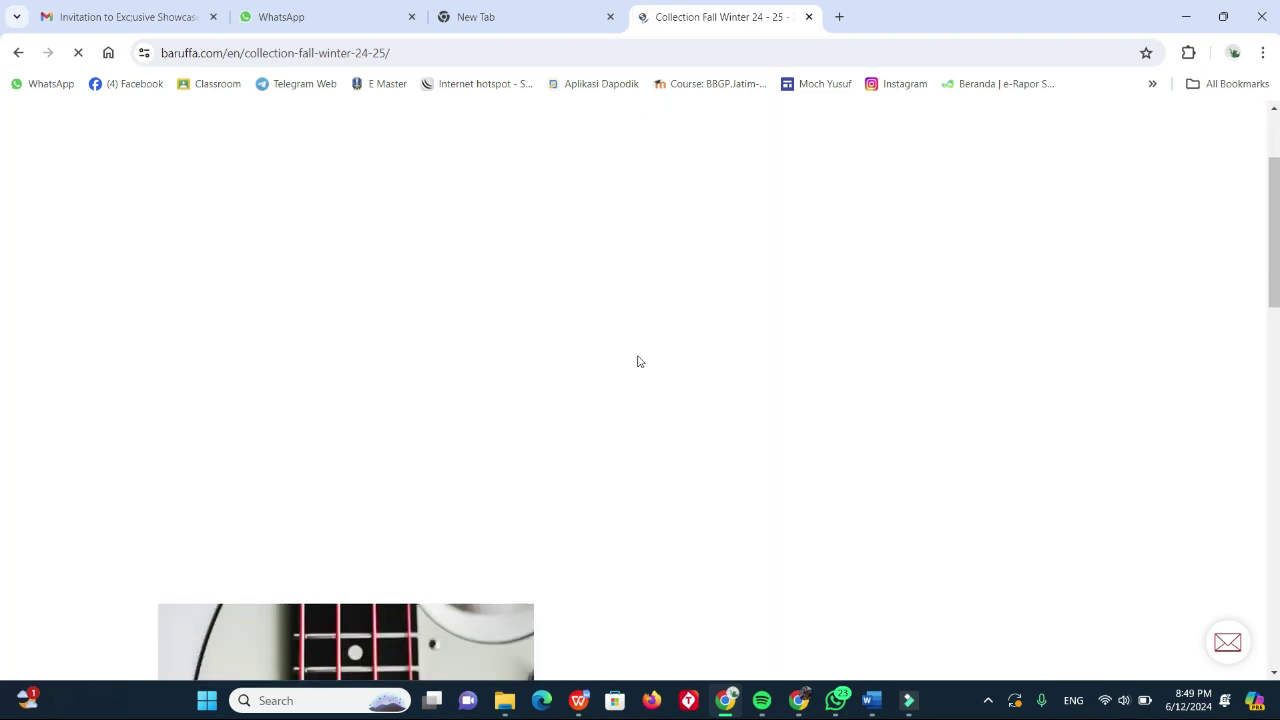
{"action": "scroll", "coordinate": [638, 361], "scroll_direction": "down", "scroll_amount": 10}
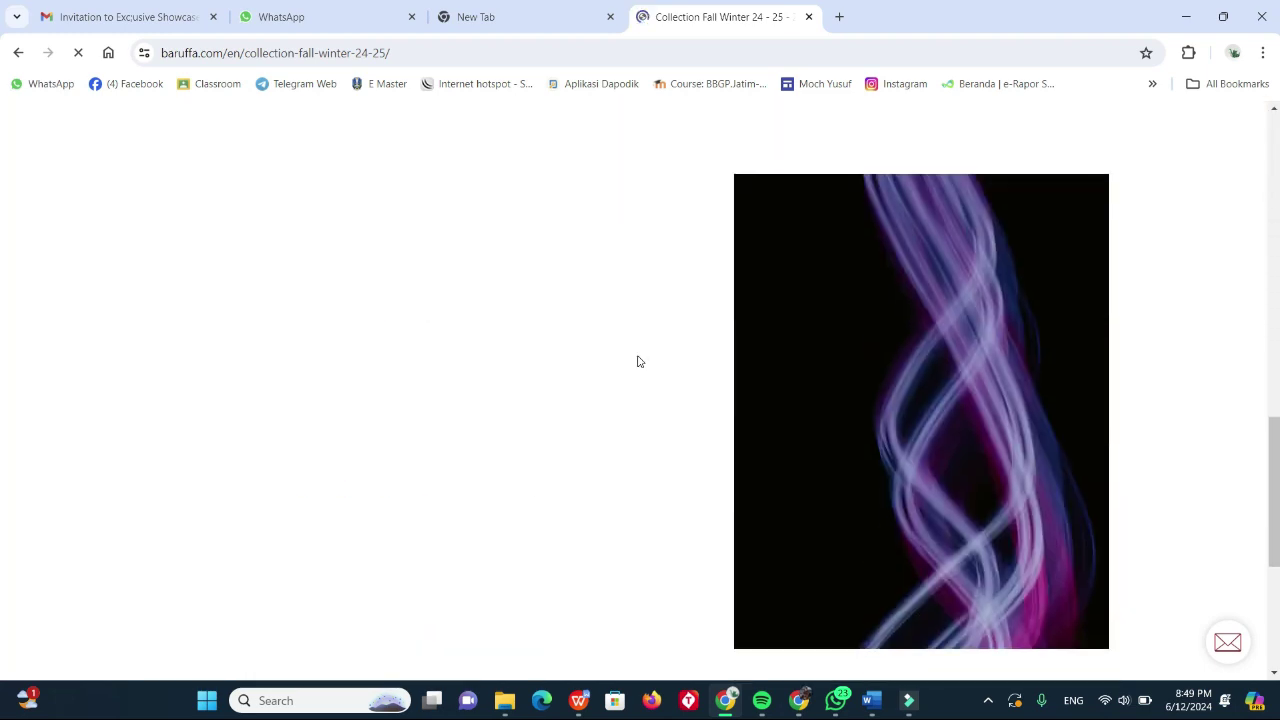
{"action": "scroll", "coordinate": [638, 361], "scroll_direction": "up", "scroll_amount": 15}
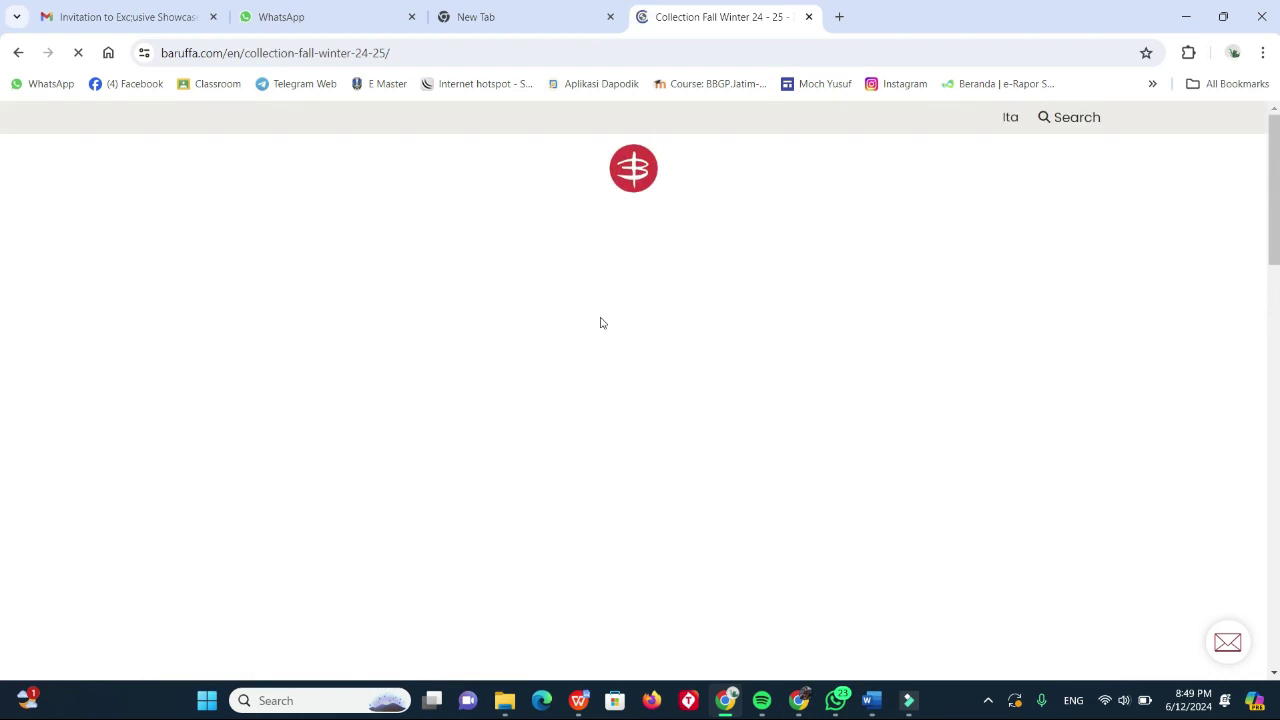
{"action": "scroll", "coordinate": [646, 317], "scroll_direction": "down", "scroll_amount": 3}
{"action": "scroll", "coordinate": [646, 317], "scroll_direction": "up", "scroll_amount": 3}
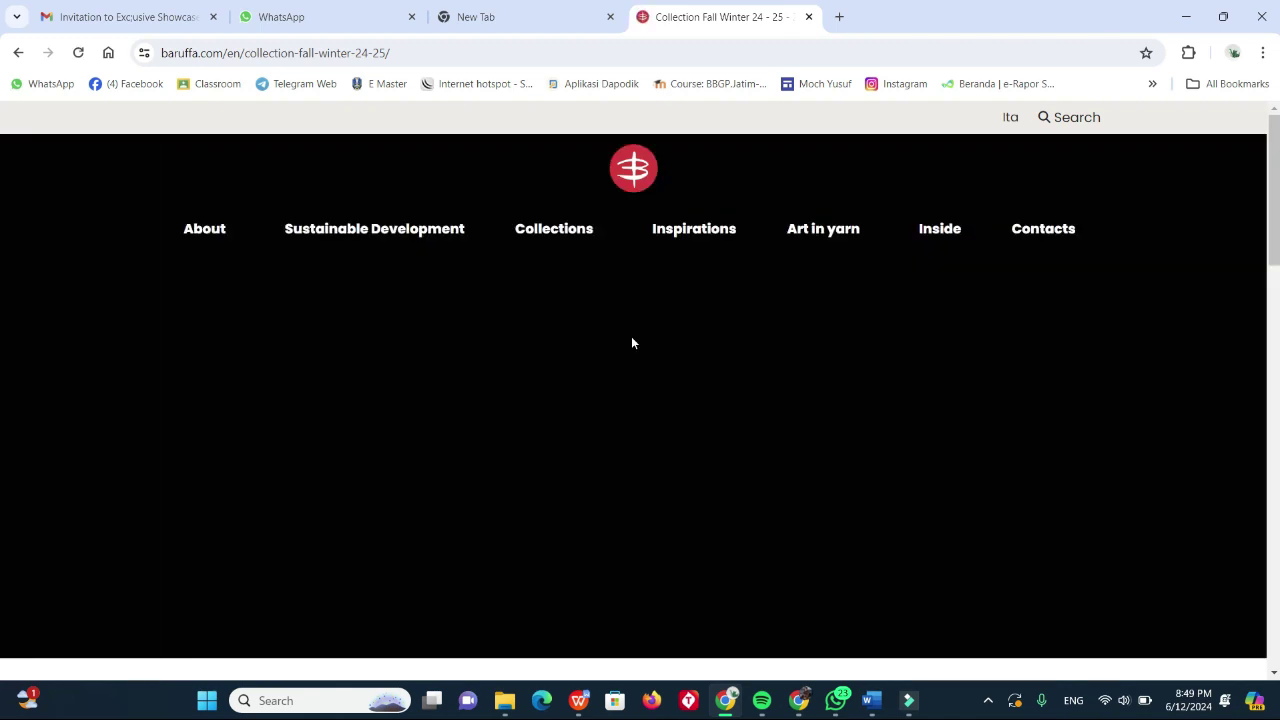
{"action": "scroll", "coordinate": [631, 343], "scroll_direction": "down", "scroll_amount": 3}
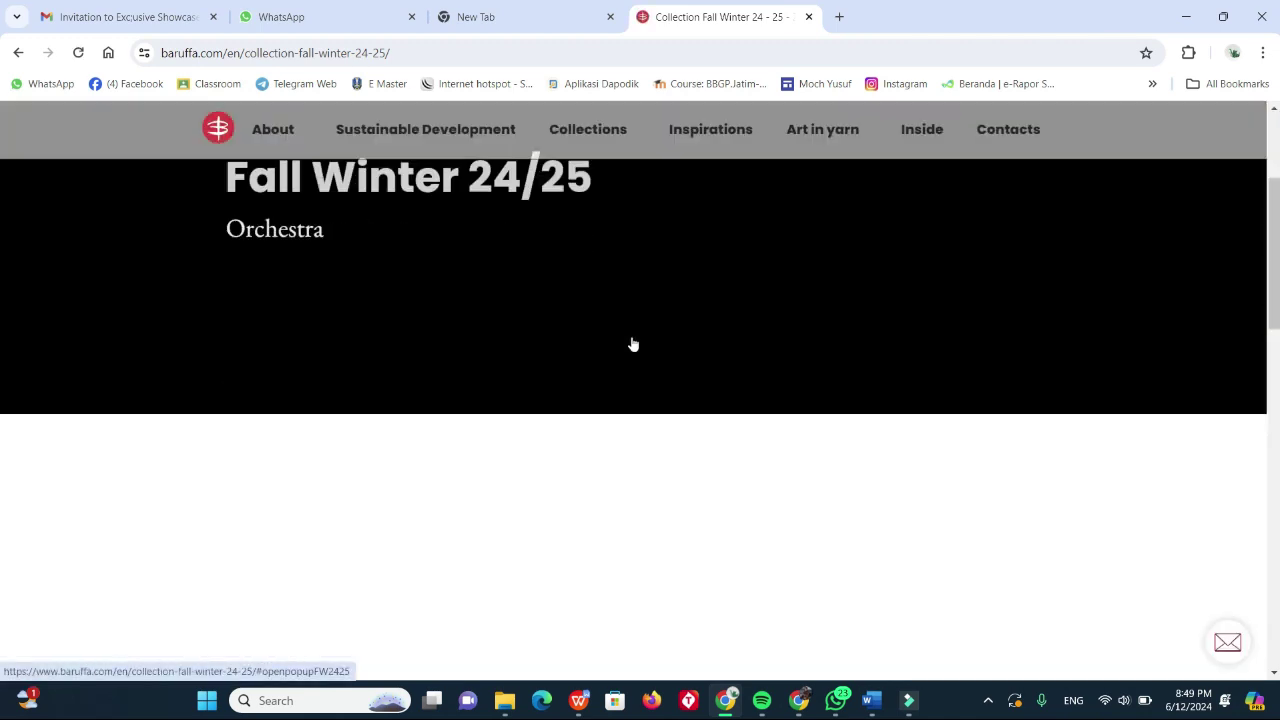
{"action": "scroll", "coordinate": [631, 344], "scroll_direction": "up", "scroll_amount": 1}
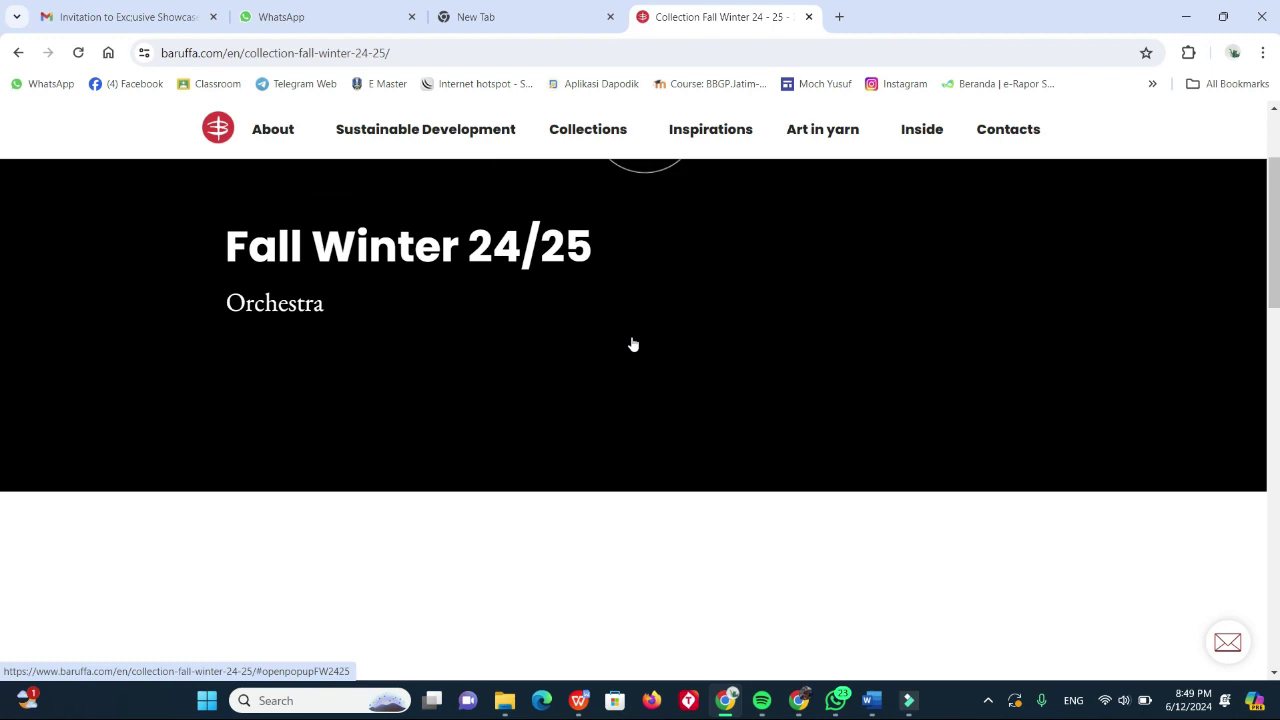
{"action": "scroll", "coordinate": [631, 343], "scroll_direction": "down", "scroll_amount": 4}
{"action": "scroll", "coordinate": [631, 342], "scroll_direction": "down", "scroll_amount": 1}
{"action": "scroll", "coordinate": [631, 343], "scroll_direction": "down", "scroll_amount": 6}
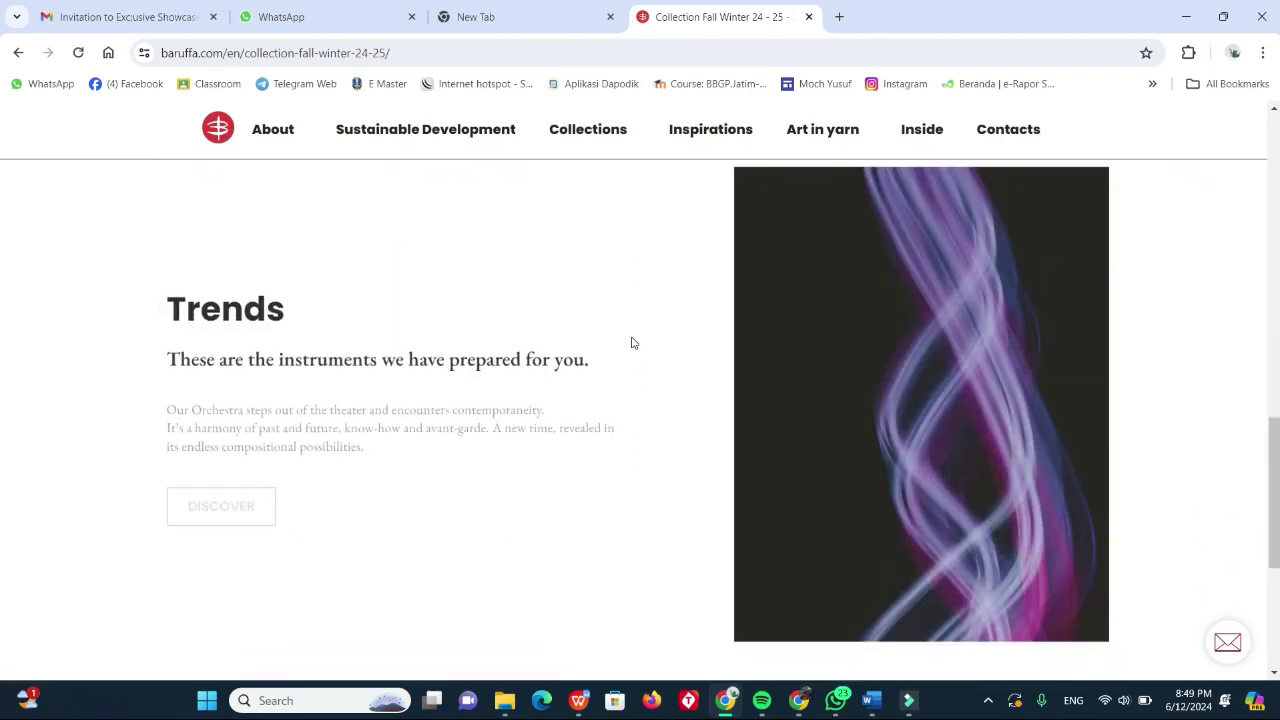
{"action": "scroll", "coordinate": [631, 343], "scroll_direction": "down", "scroll_amount": 3}
{"action": "scroll", "coordinate": [631, 343], "scroll_direction": "up", "scroll_amount": 3}
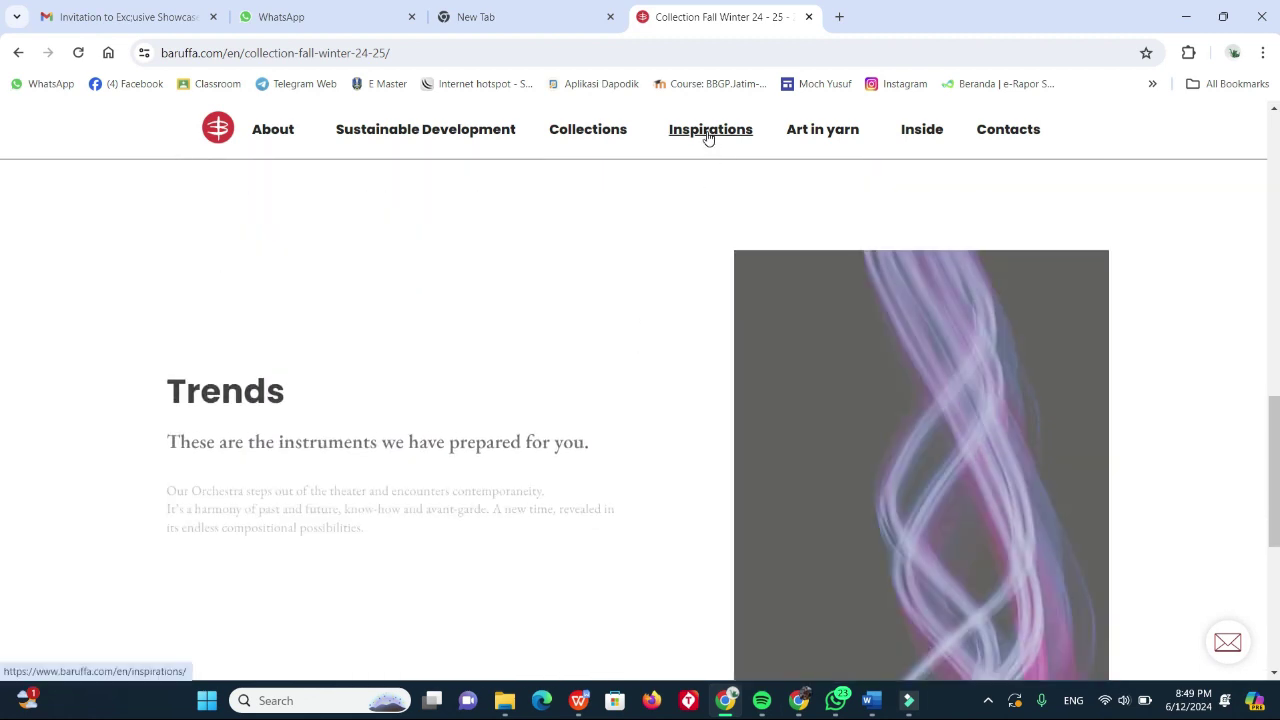
Open the Inspirations page of the site and view its header banner.
{"action": "mouse_move", "coordinate": [606, 137]}
{"action": "mouse_move", "coordinate": [821, 137]}
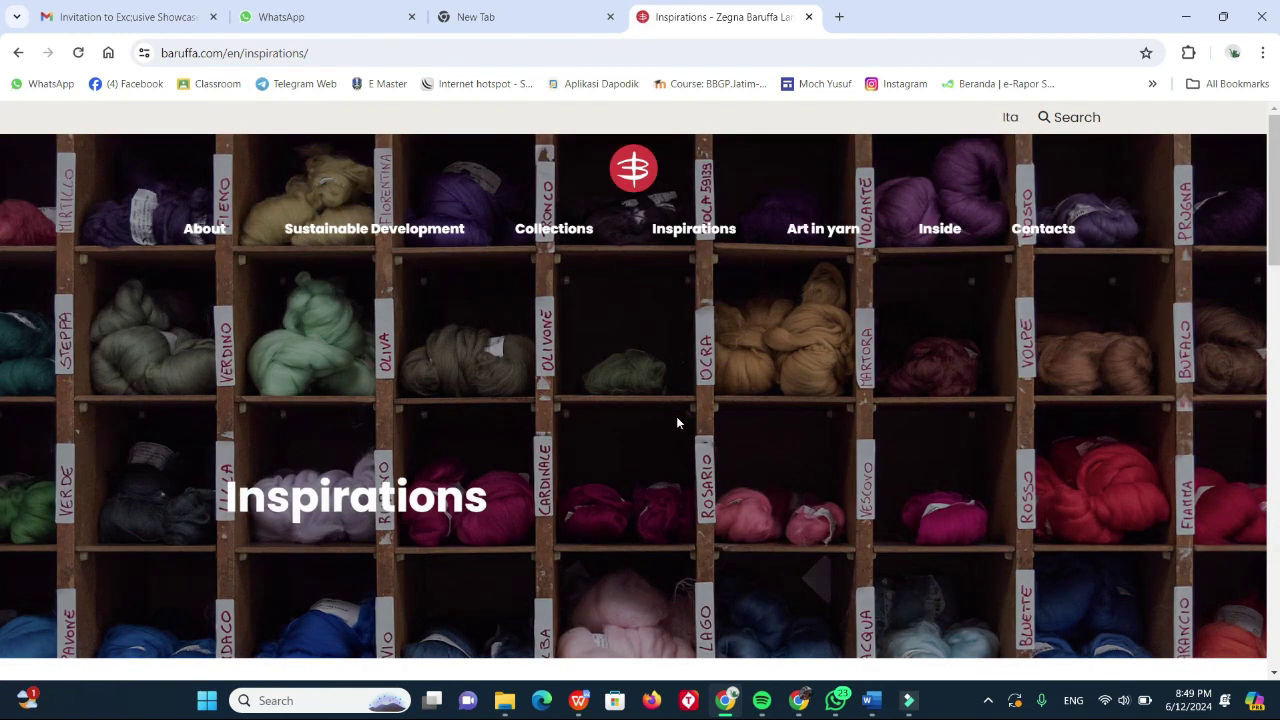
{"action": "scroll", "coordinate": [676, 422], "scroll_direction": "down", "scroll_amount": 1}
{"action": "scroll", "coordinate": [682, 421], "scroll_direction": "up", "scroll_amount": 1}
{"action": "scroll", "coordinate": [710, 449], "scroll_direction": "down", "scroll_amount": 1}
{"action": "scroll", "coordinate": [710, 449], "scroll_direction": "up", "scroll_amount": 1}
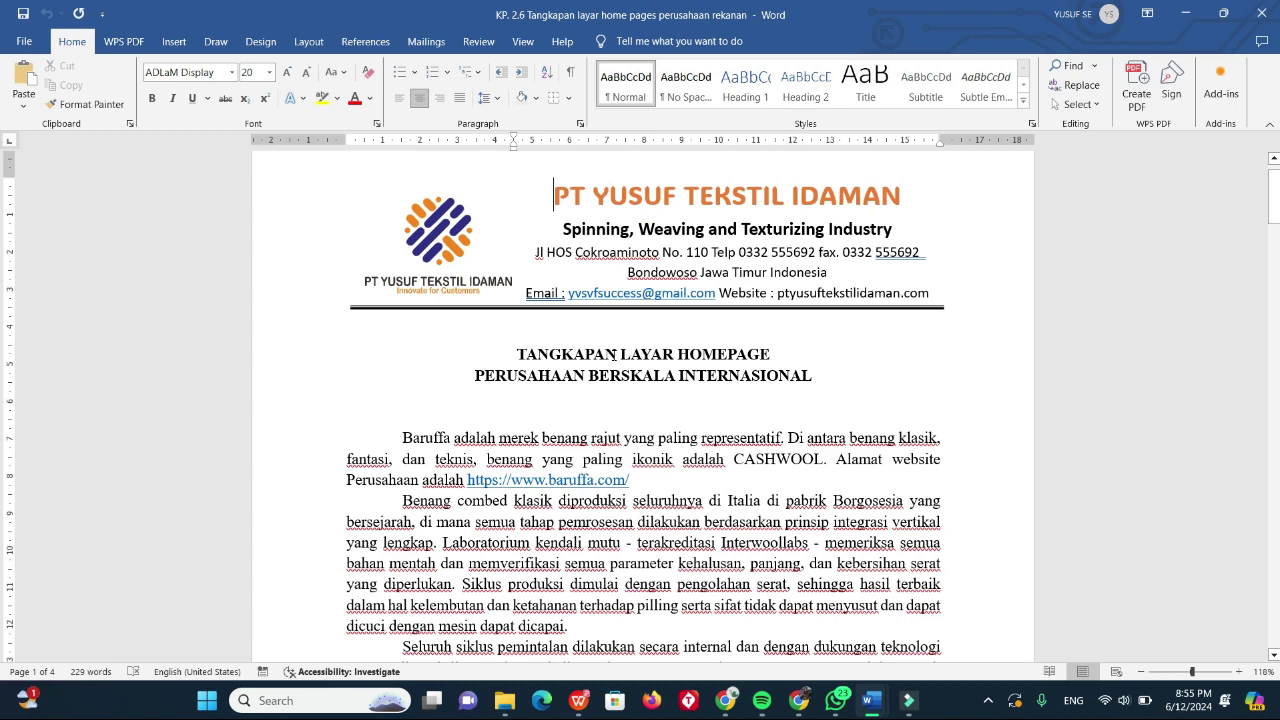
In the Word document of homepage screenshots, read the Baruffa company description and view the main page screenshot.
{"action": "scroll", "coordinate": [509, 369], "scroll_direction": "down", "scroll_amount": 1}
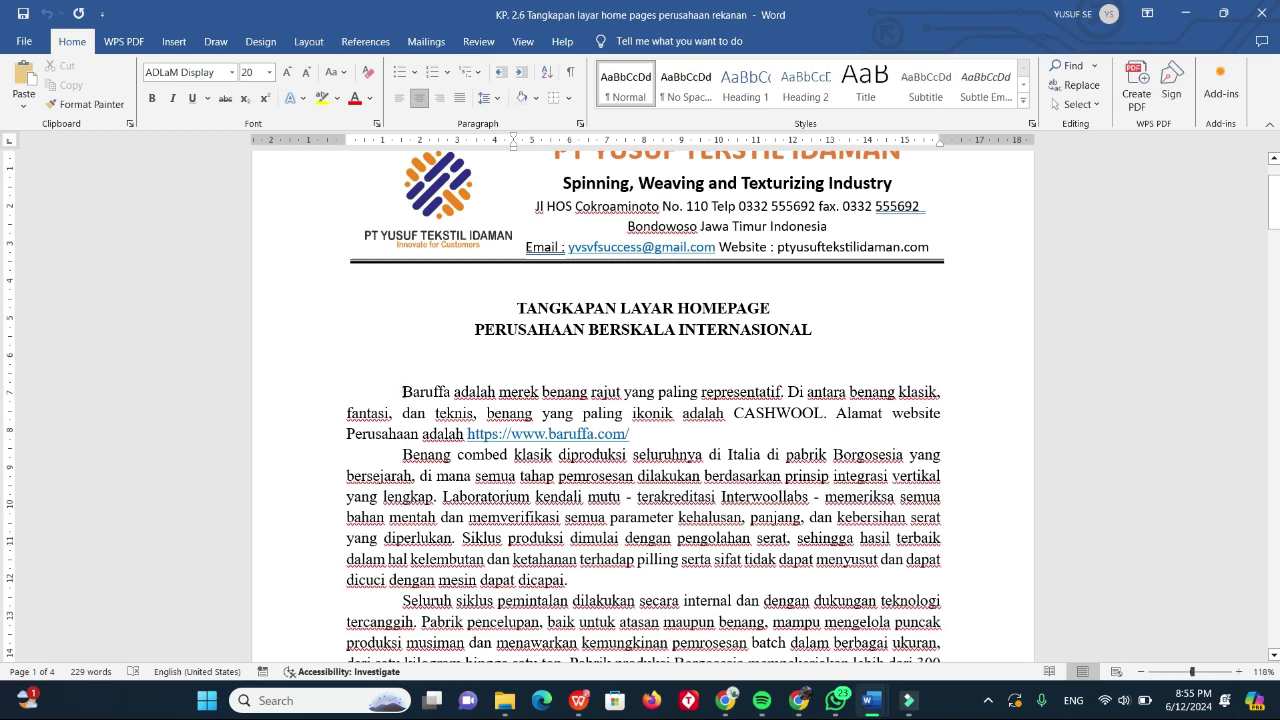
{"action": "left_click_drag", "start_coordinate": [428, 412], "coordinate": [400, 391]}
{"action": "left_click", "coordinate": [555, 497]}
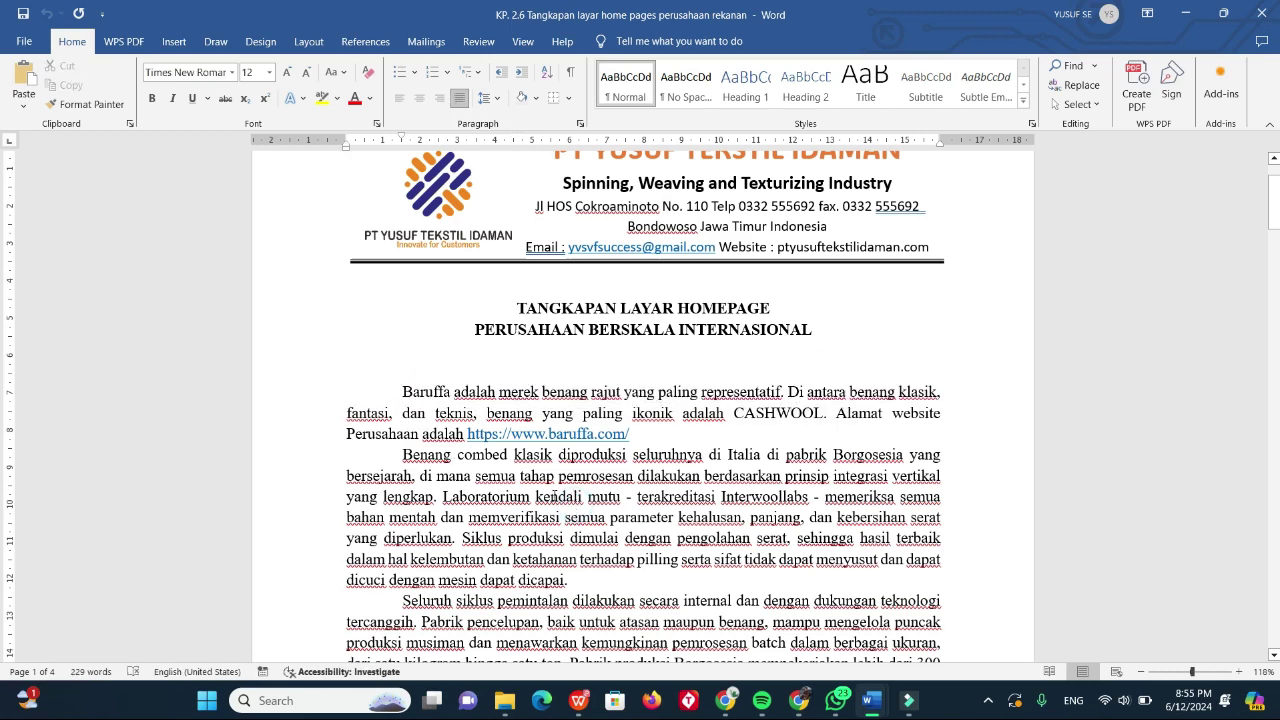
{"action": "scroll", "coordinate": [555, 497], "scroll_direction": "down", "scroll_amount": 4}
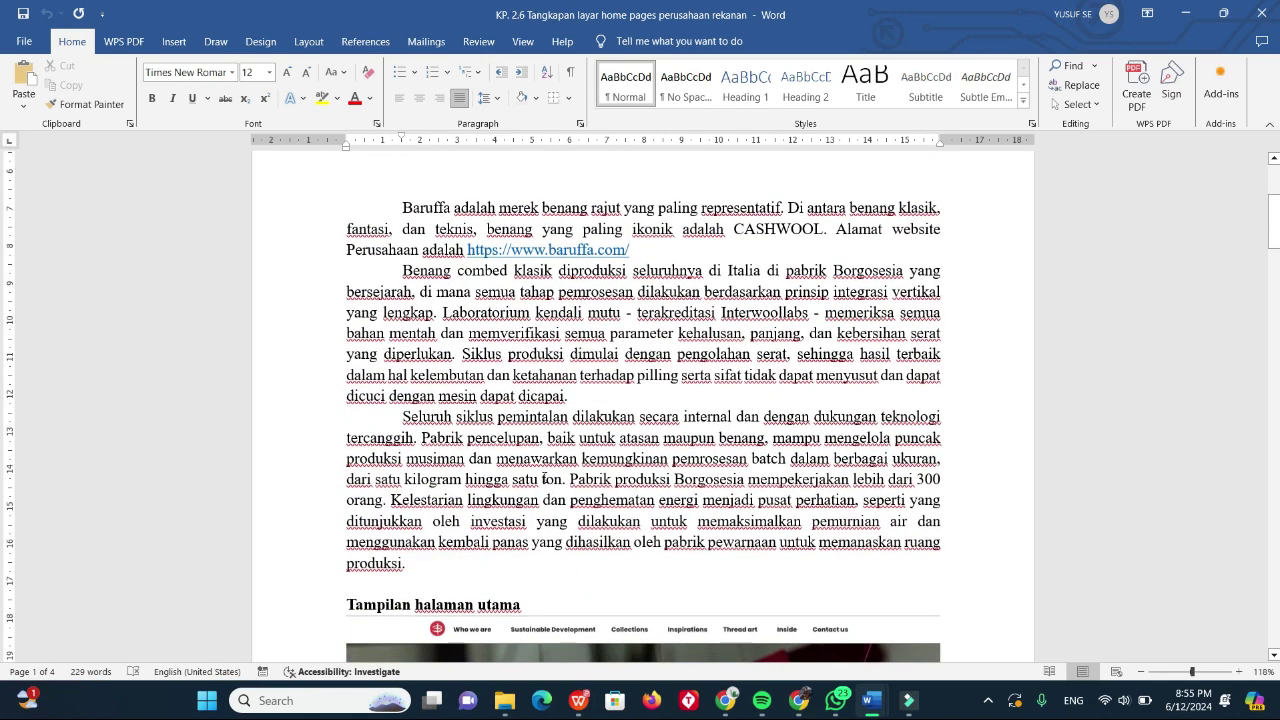
{"action": "scroll", "coordinate": [466, 392], "scroll_direction": "down", "scroll_amount": 5}
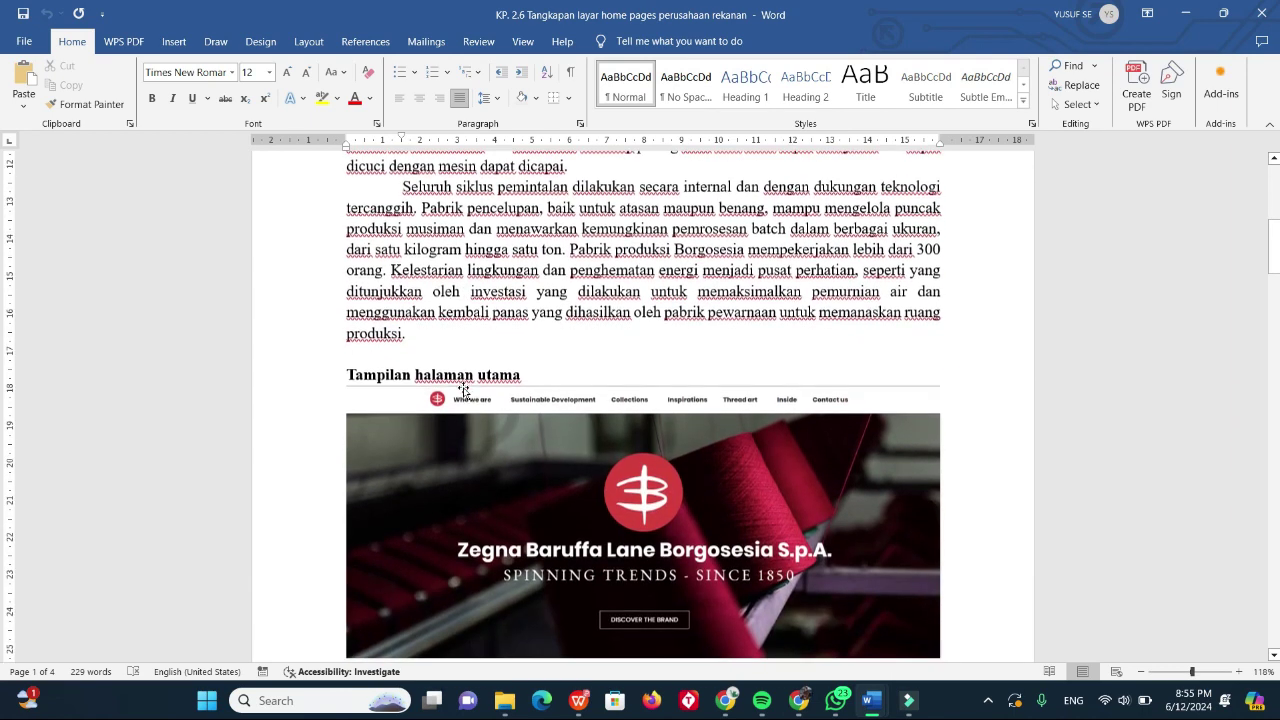
{"action": "scroll", "coordinate": [471, 403], "scroll_direction": "down", "scroll_amount": 2}
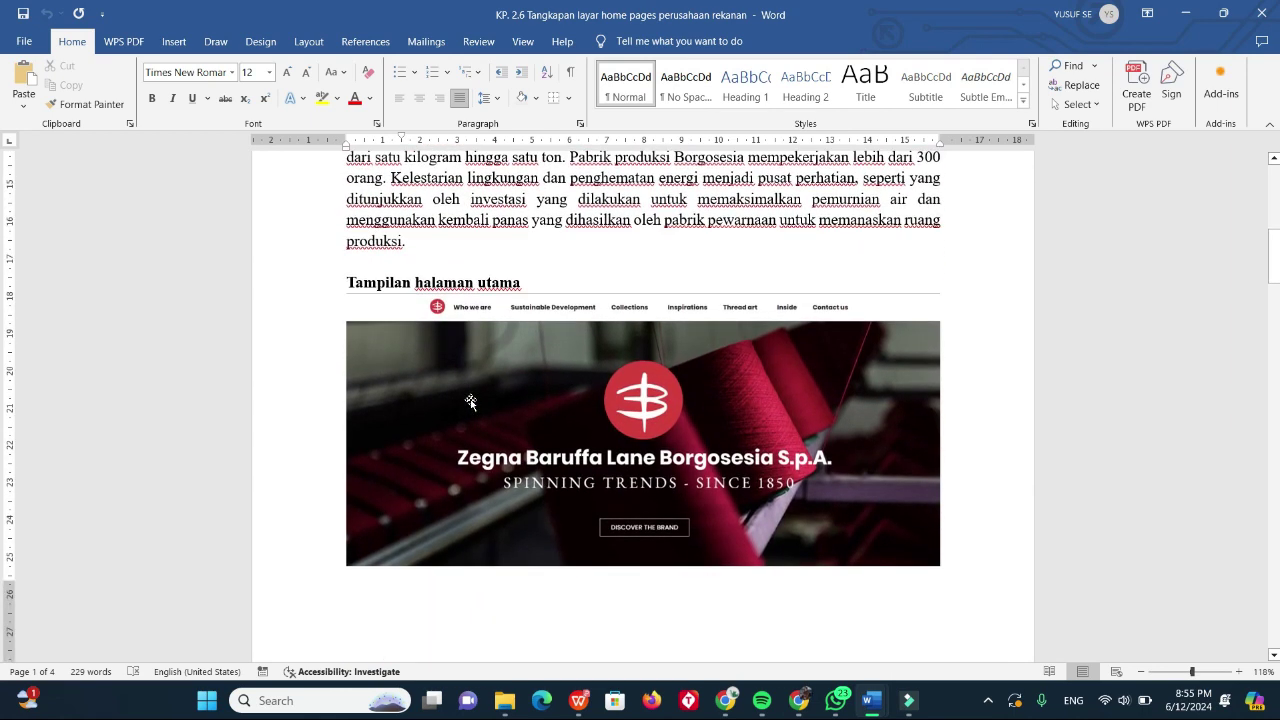
{"action": "scroll", "coordinate": [471, 402], "scroll_direction": "down", "scroll_amount": 1}
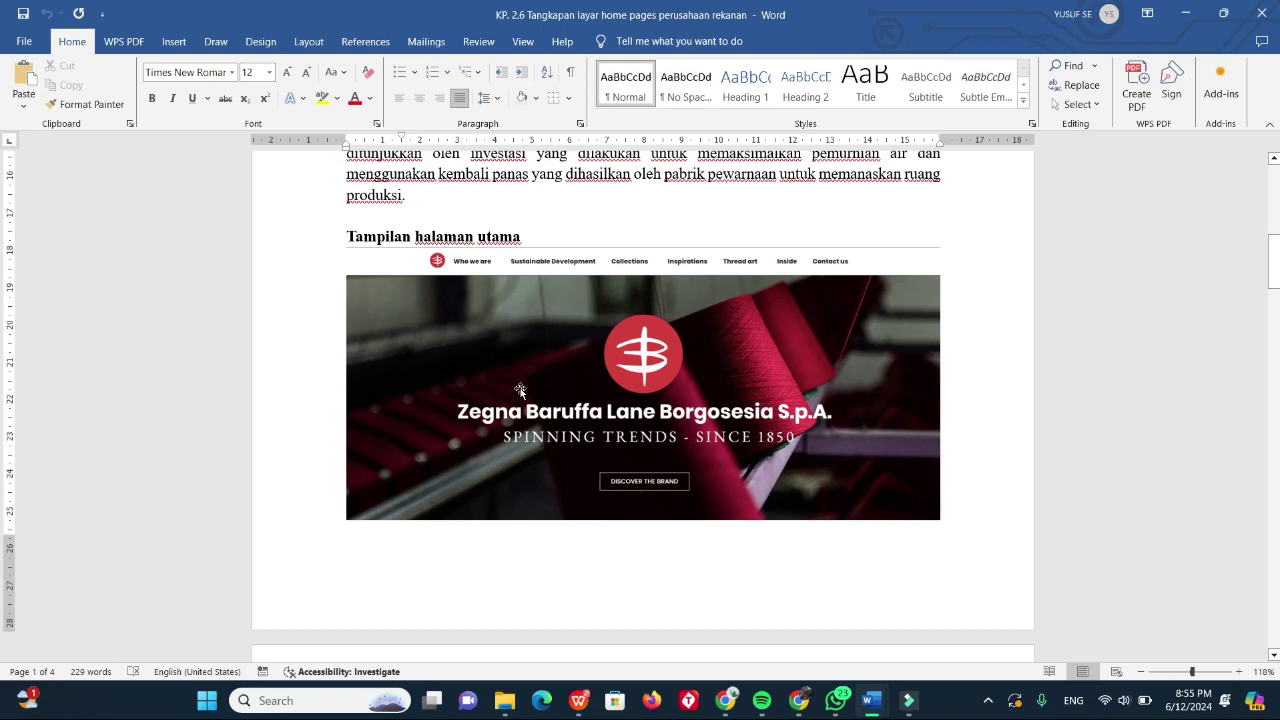
Review the document's company profile and product page screenshots, including the Story of a color and Value mix sections.
{"action": "scroll", "coordinate": [595, 374], "scroll_direction": "down", "scroll_amount": 10}
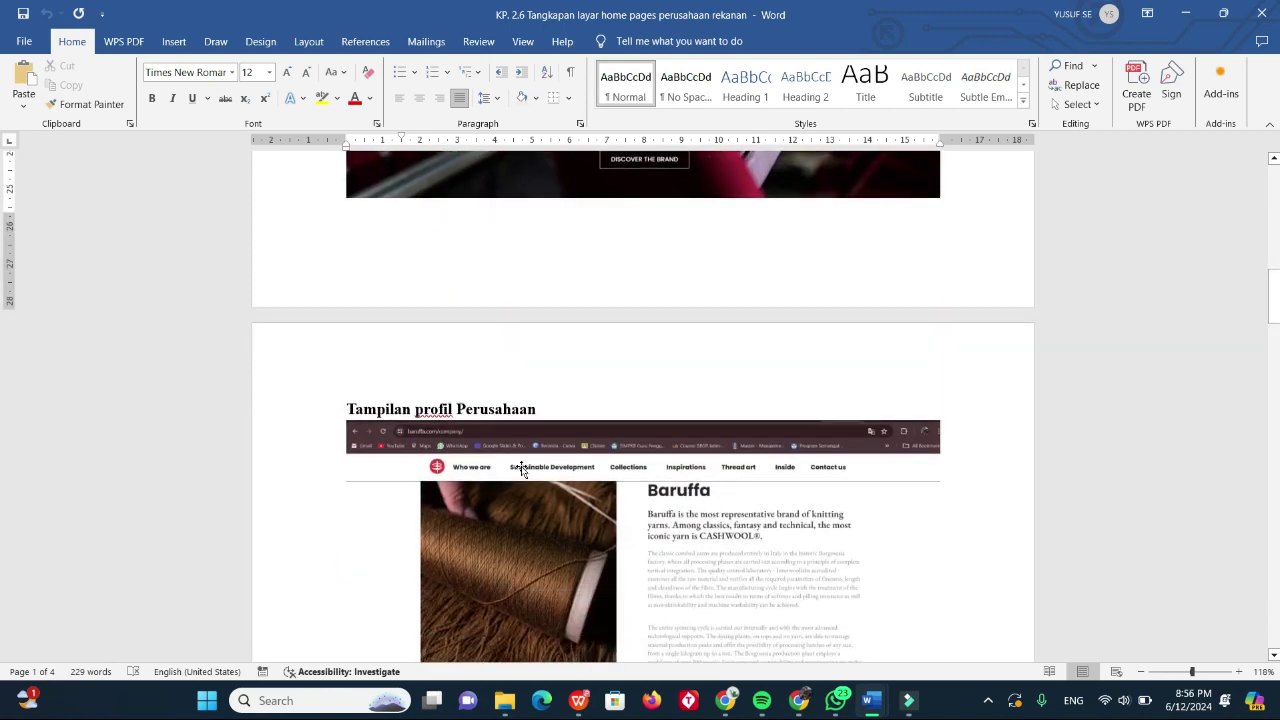
{"action": "scroll", "coordinate": [521, 462], "scroll_direction": "down", "scroll_amount": 5}
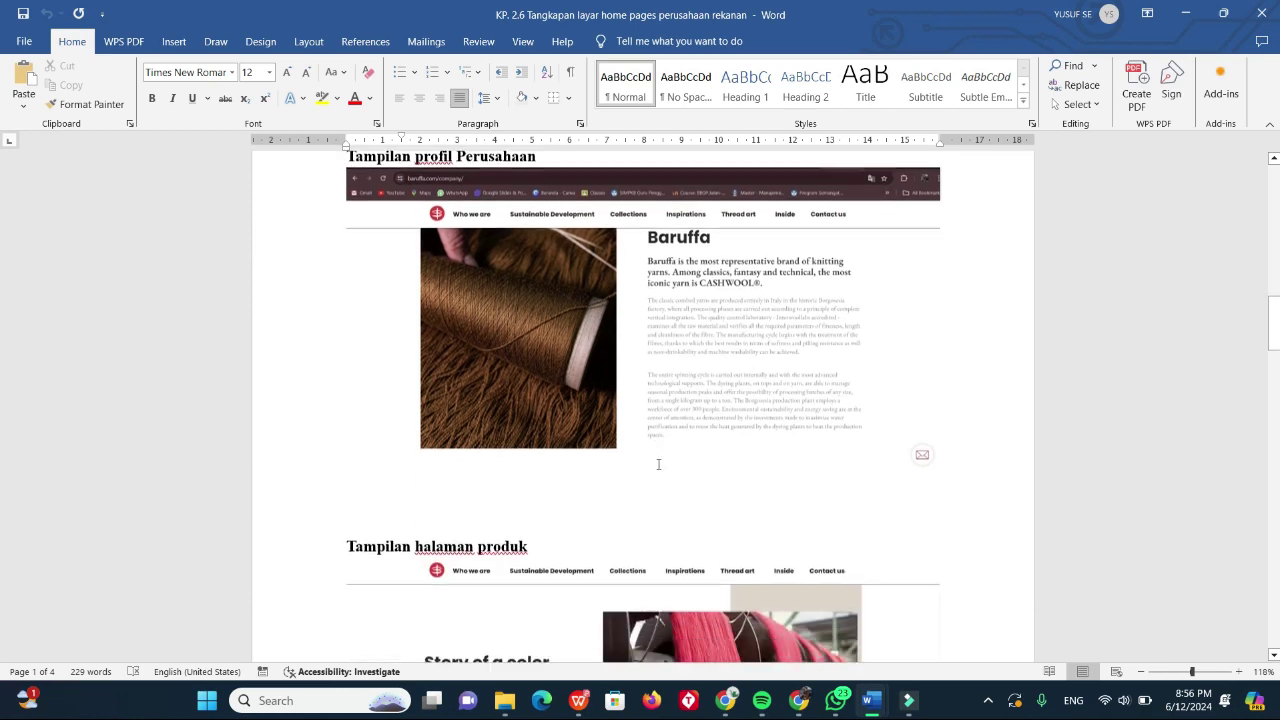
{"action": "scroll", "coordinate": [657, 462], "scroll_direction": "down", "scroll_amount": 4}
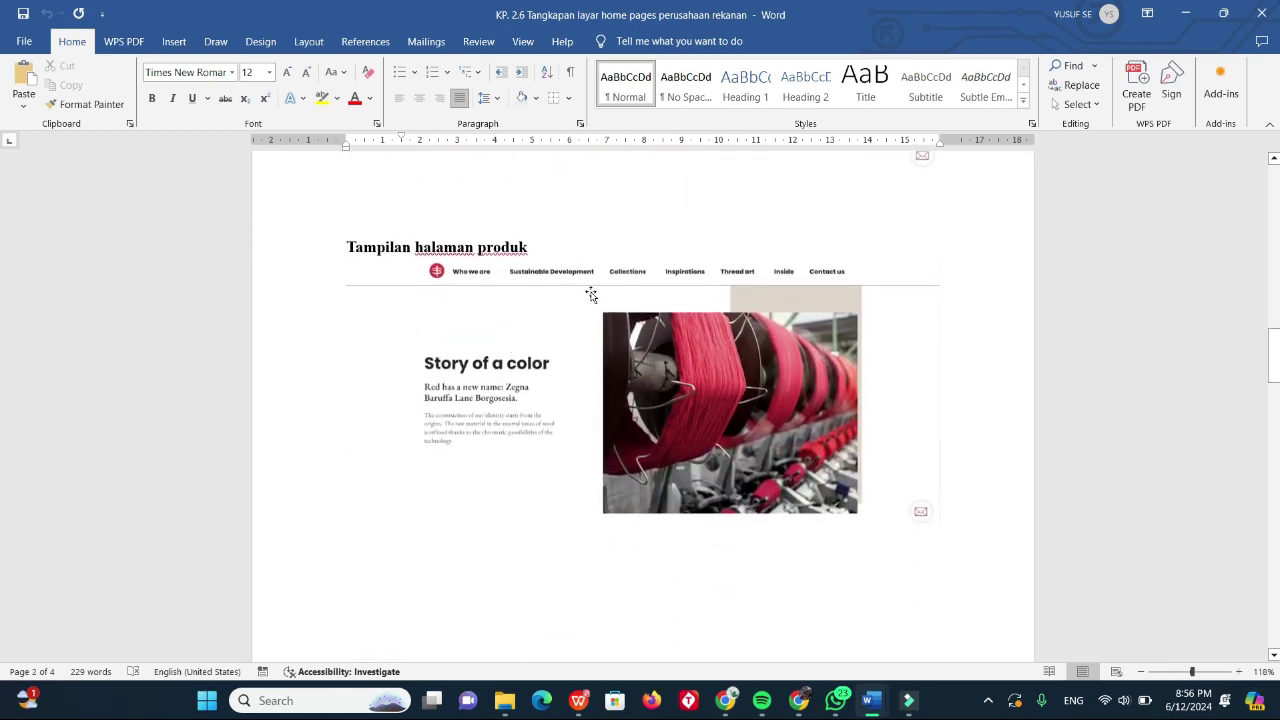
{"action": "scroll", "coordinate": [611, 443], "scroll_direction": "down", "scroll_amount": 10}
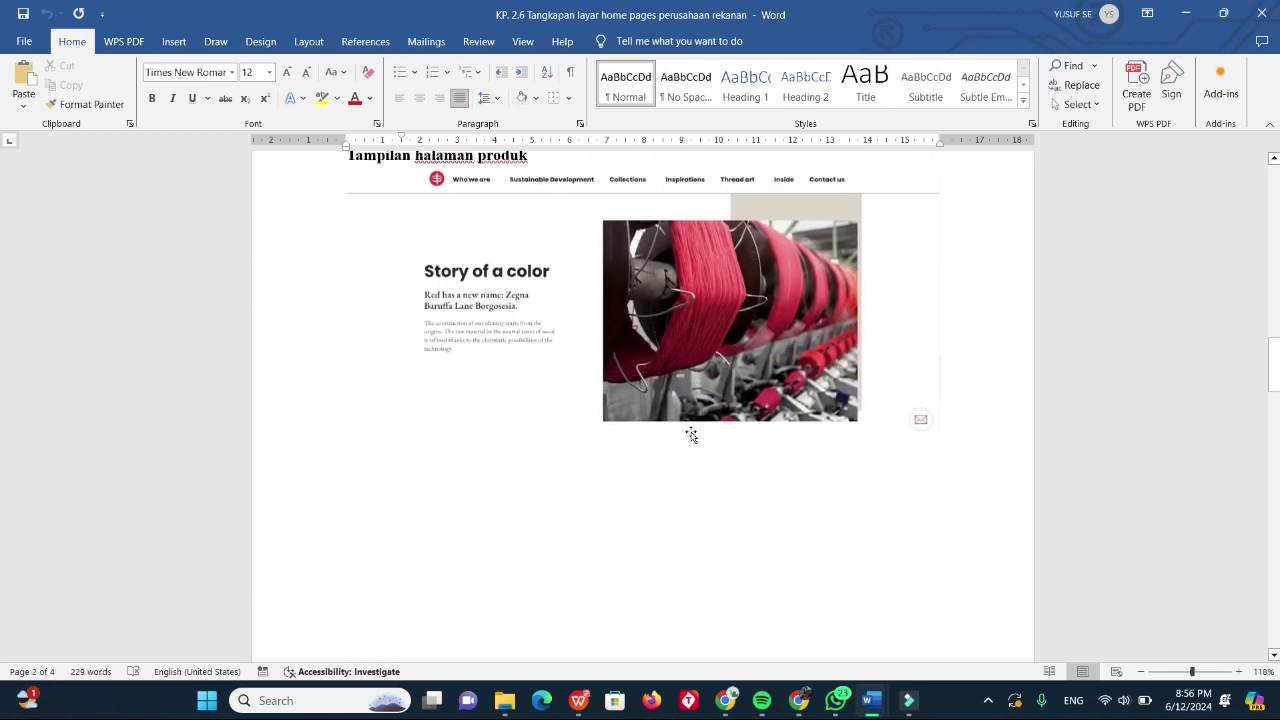
{"action": "scroll", "coordinate": [677, 467], "scroll_direction": "down", "scroll_amount": 11}
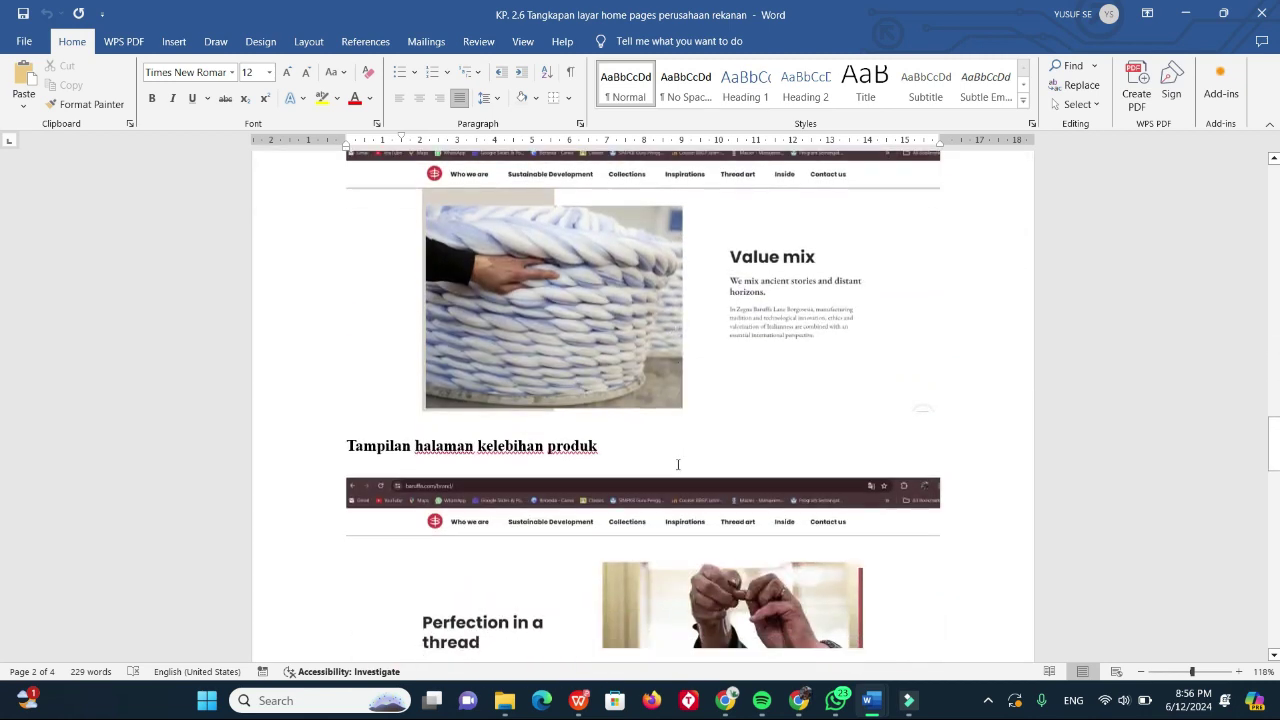
Review the product advantages screenshots and the company address screenshot at the end of the document.
{"action": "scroll", "coordinate": [675, 463], "scroll_direction": "down", "scroll_amount": 1}
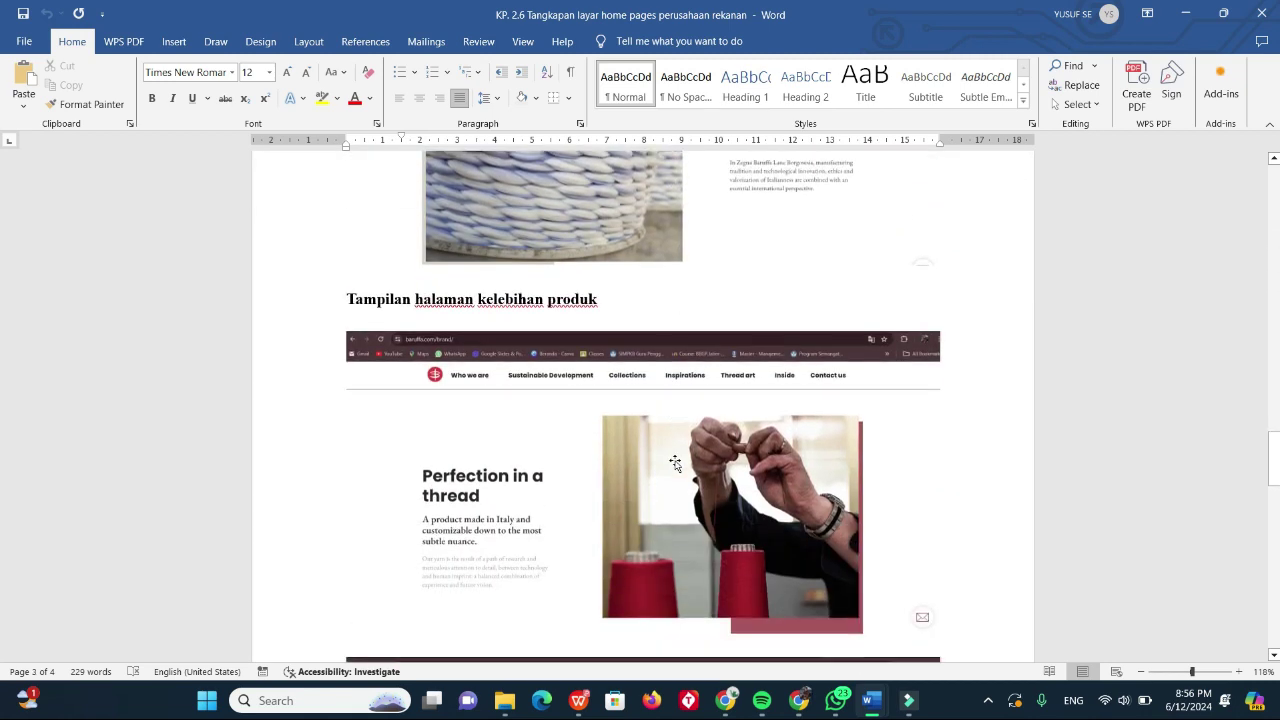
{"action": "scroll", "coordinate": [675, 463], "scroll_direction": "down", "scroll_amount": 1}
{"action": "scroll", "coordinate": [693, 430], "scroll_direction": "down", "scroll_amount": 2}
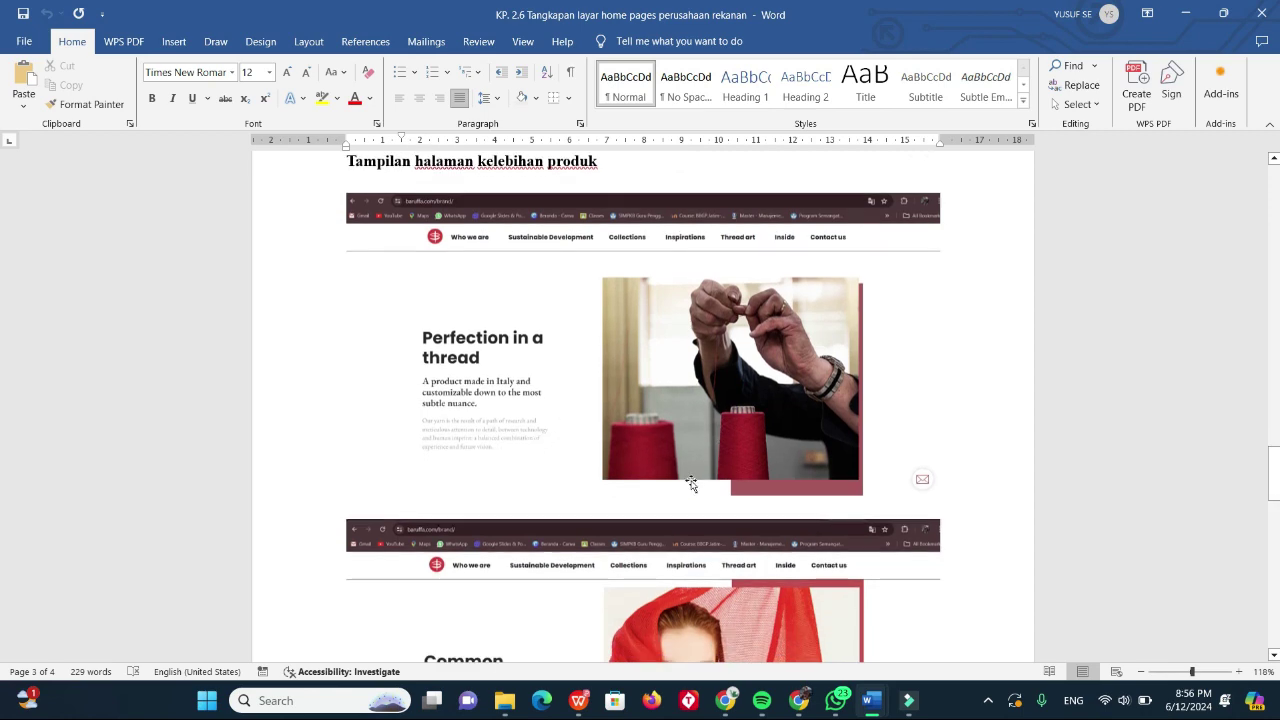
{"action": "scroll", "coordinate": [691, 484], "scroll_direction": "down", "scroll_amount": 9}
{"action": "scroll", "coordinate": [690, 487], "scroll_direction": "down", "scroll_amount": 6}
{"action": "scroll", "coordinate": [519, 481], "scroll_direction": "down", "scroll_amount": 1}
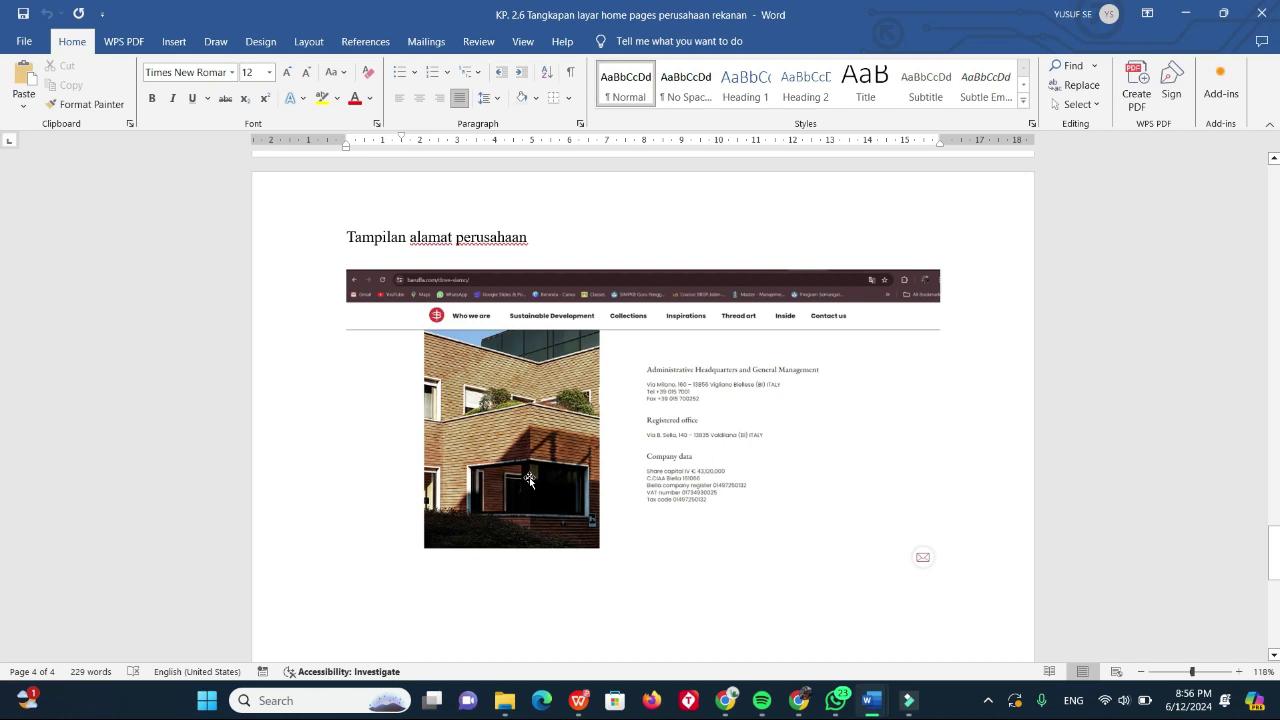
{"action": "scroll", "coordinate": [529, 477], "scroll_direction": "down", "scroll_amount": 1}
Look back over the product advantages screenshots and open the document's print settings.
{"action": "scroll", "coordinate": [529, 477], "scroll_direction": "up", "scroll_amount": 6}
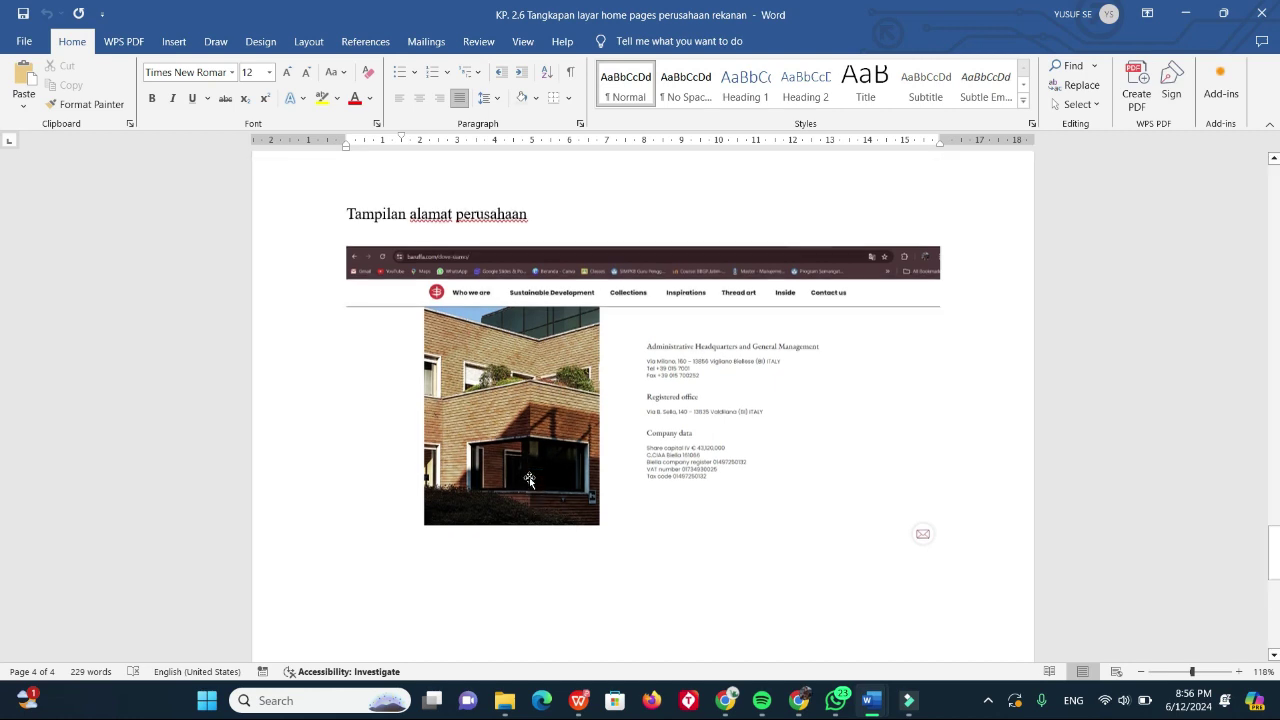
{"action": "scroll", "coordinate": [529, 477], "scroll_direction": "up", "scroll_amount": 9}
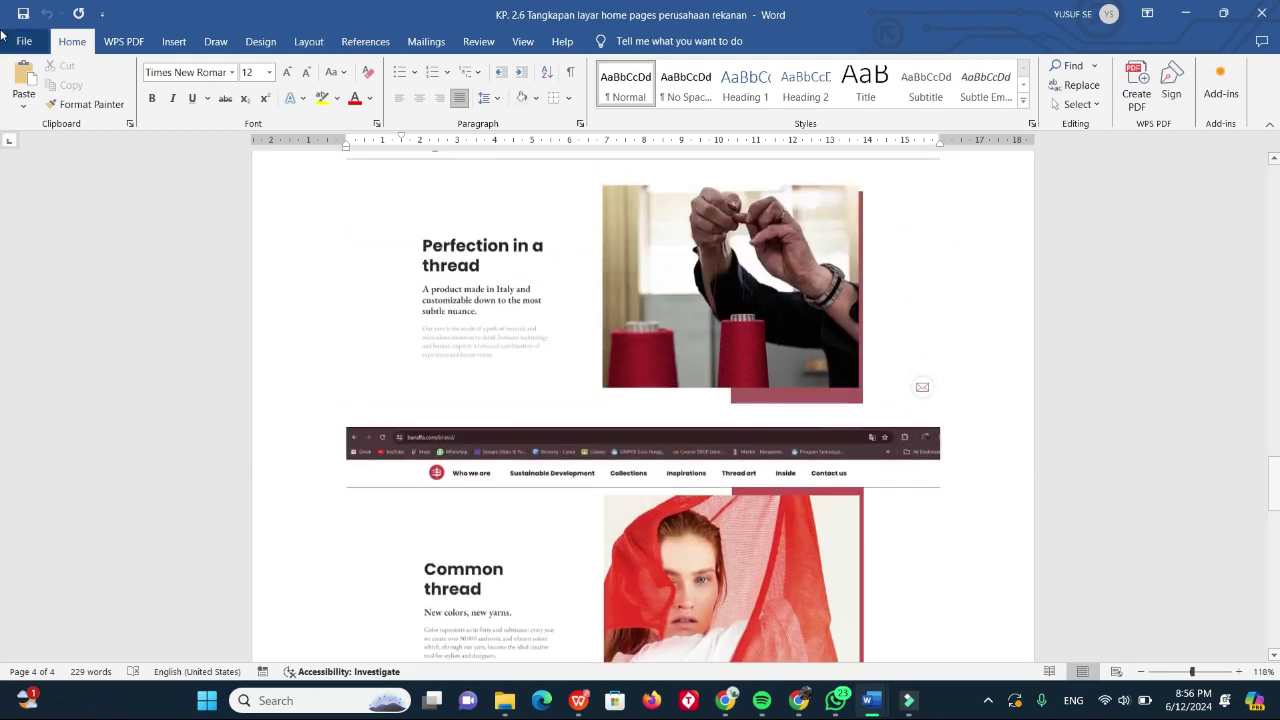
{"action": "left_click", "coordinate": [26, 40]}
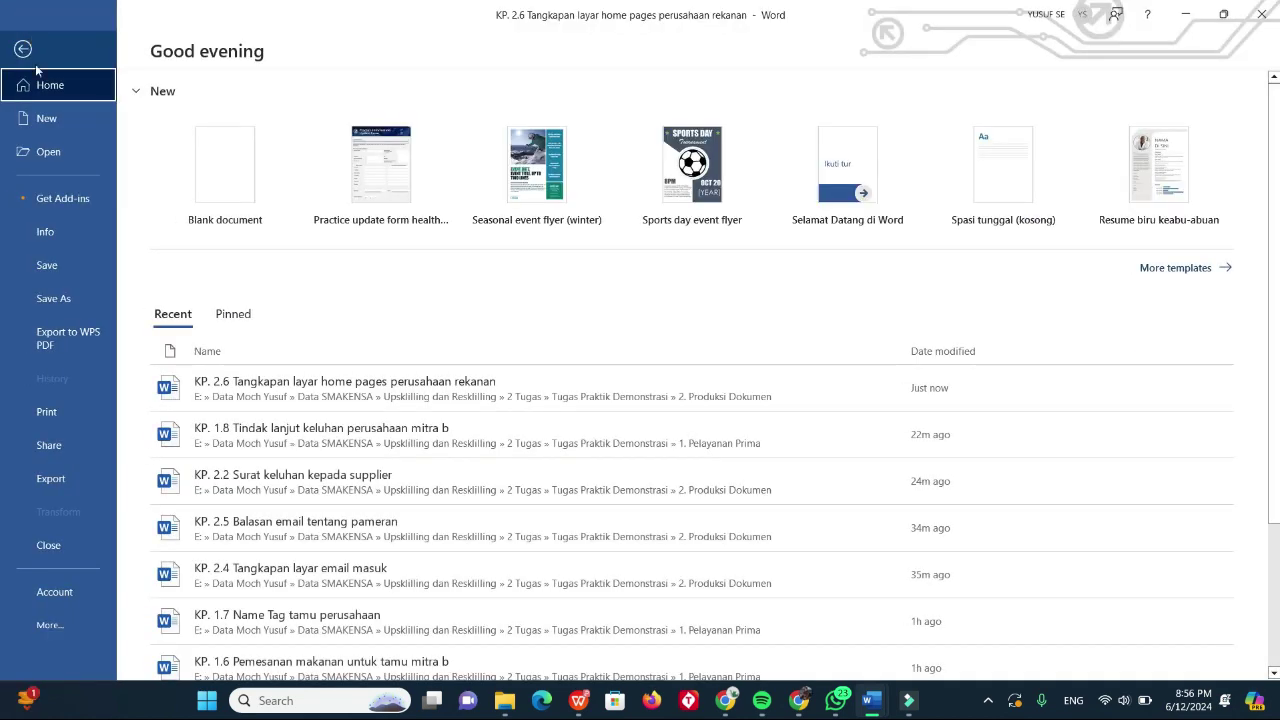
{"action": "left_click", "coordinate": [44, 412]}
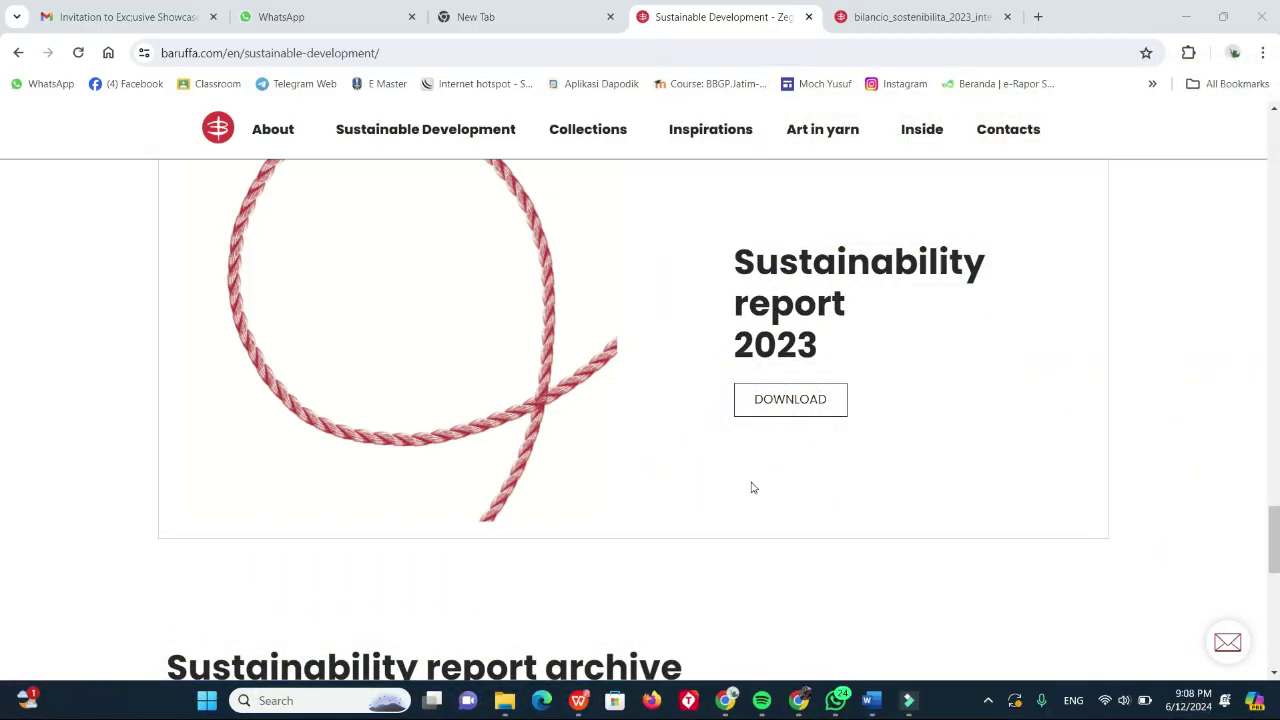
Look over the Baruffa Sustainable Development page from the 2023 report section back up to the Sustainable product innovation section.
{"action": "scroll", "coordinate": [753, 487], "scroll_direction": "up", "scroll_amount": 5}
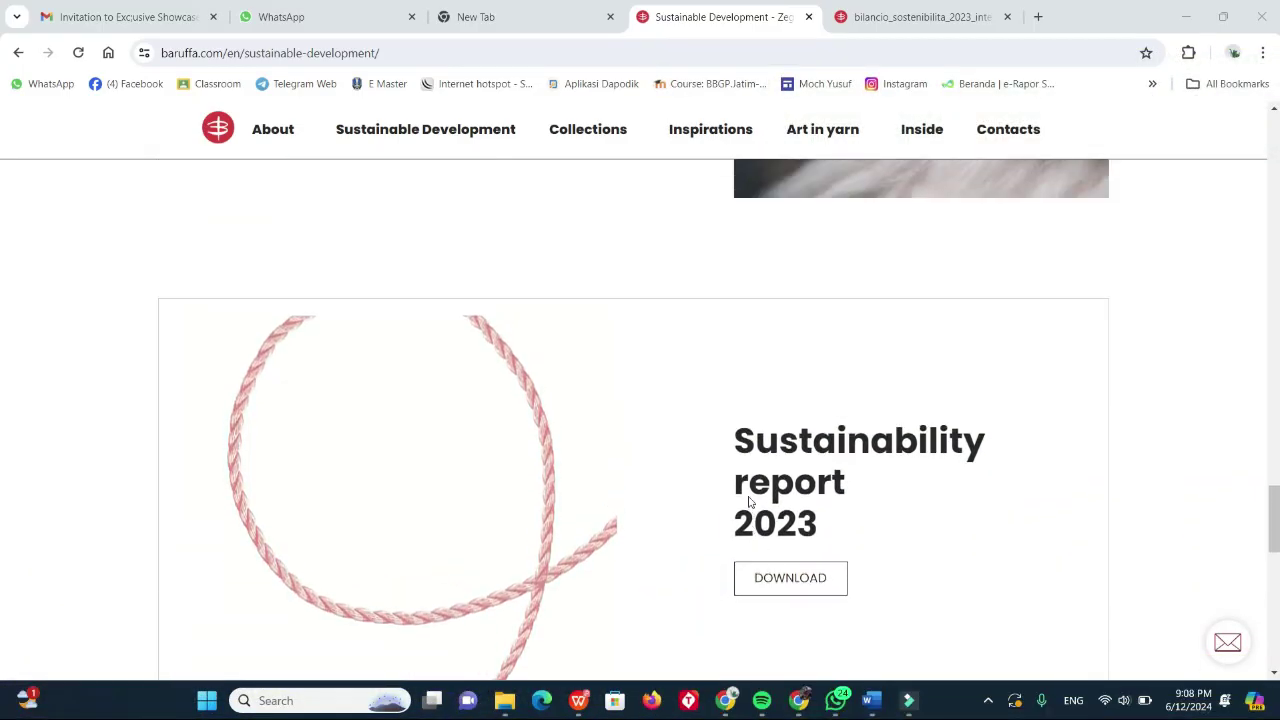
{"action": "left_click", "coordinate": [617, 362]}
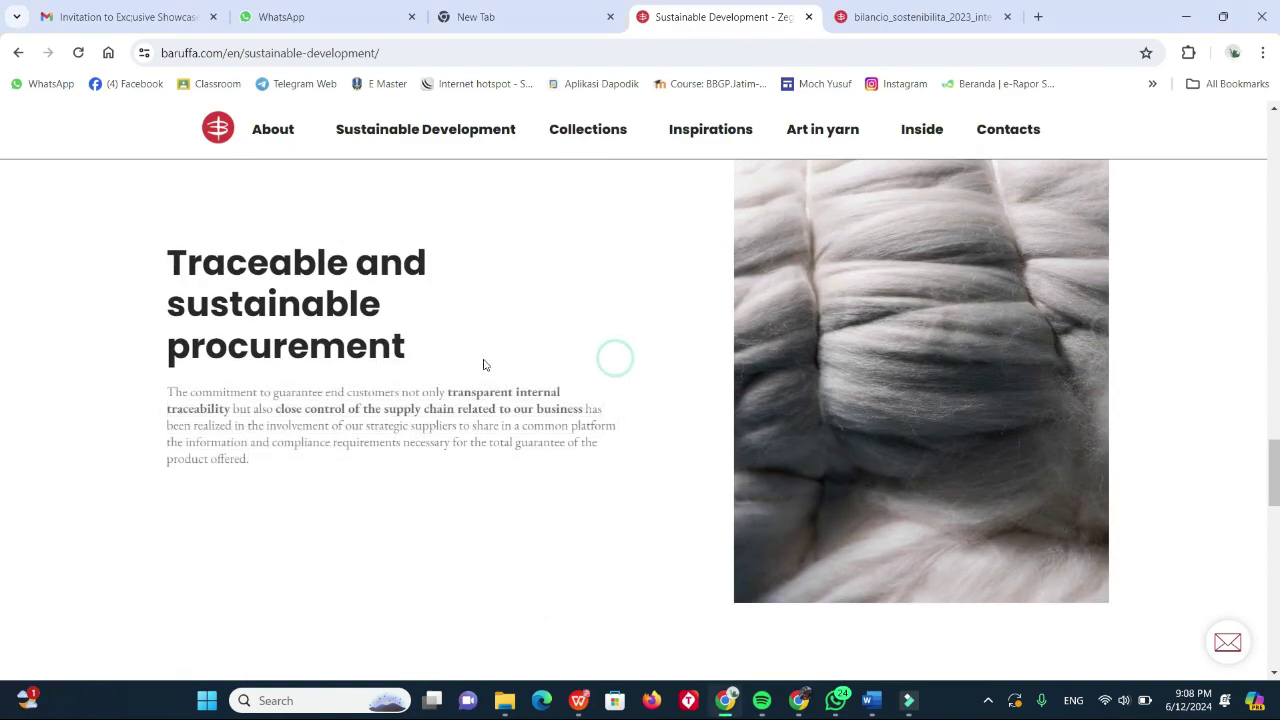
{"action": "scroll", "coordinate": [489, 370], "scroll_direction": "up", "scroll_amount": 10}
{"action": "scroll", "coordinate": [591, 421], "scroll_direction": "up", "scroll_amount": 10}
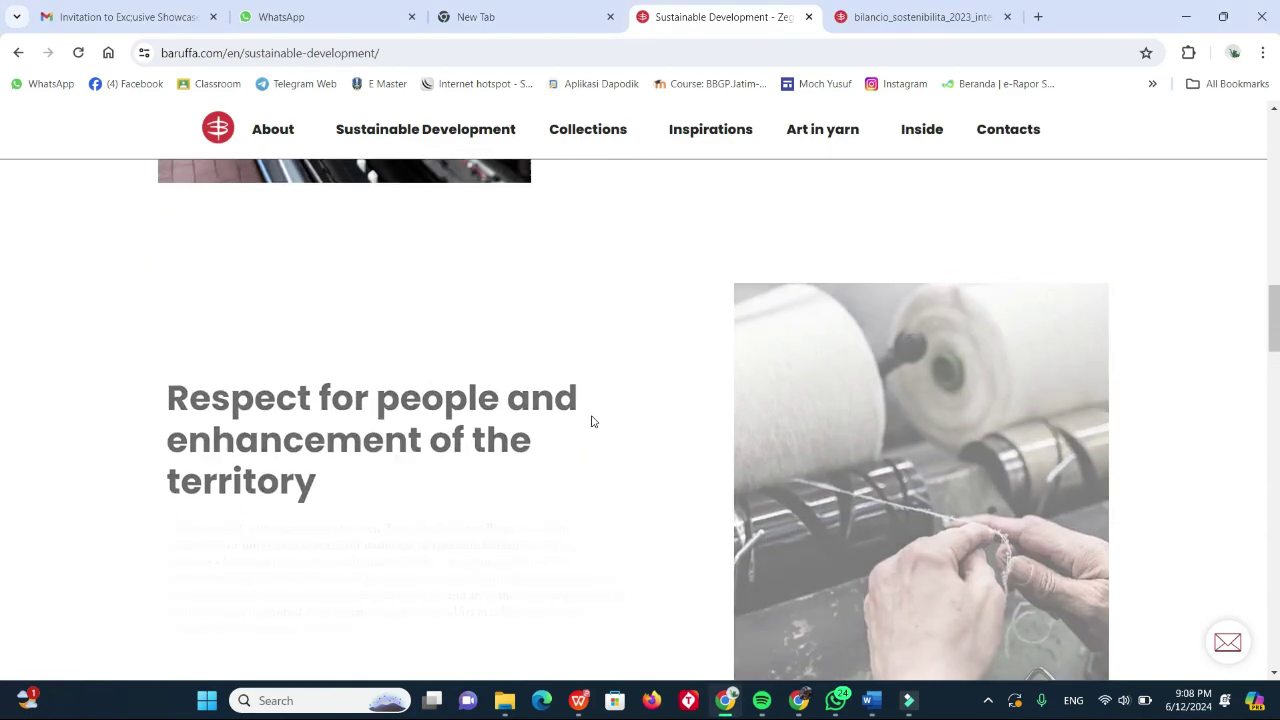
{"action": "scroll", "coordinate": [595, 421], "scroll_direction": "down", "scroll_amount": 10}
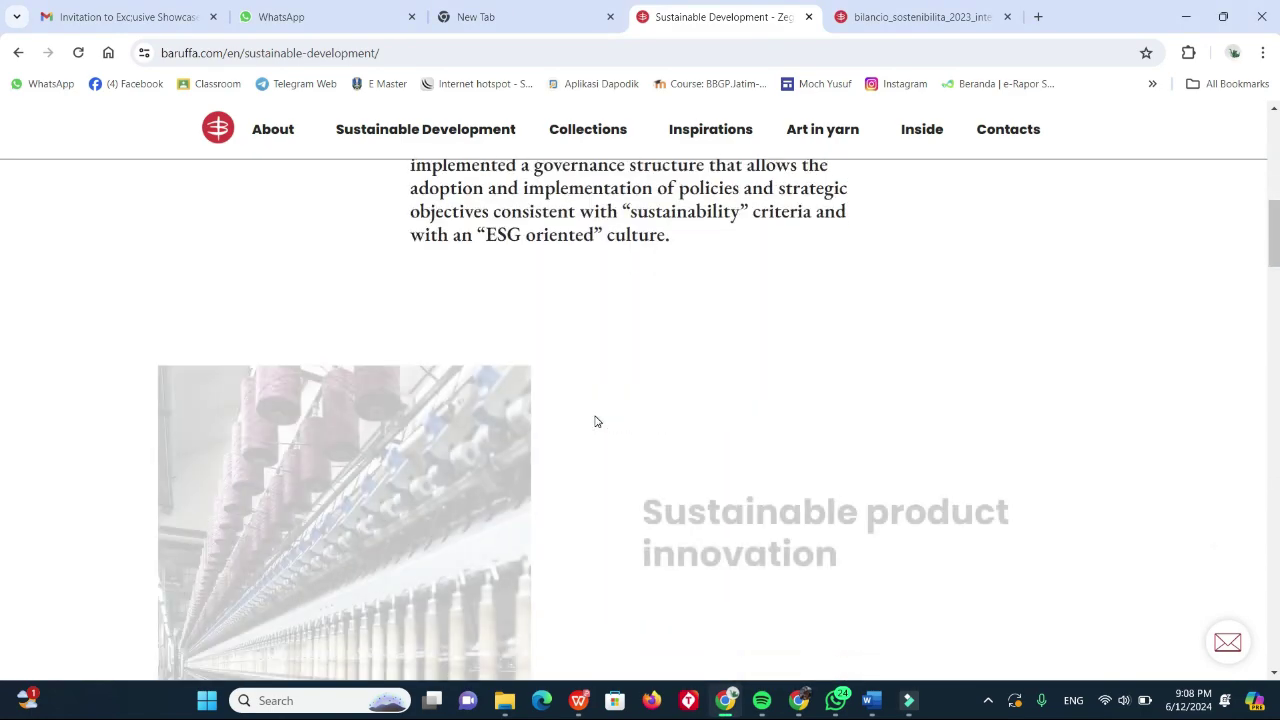
{"action": "scroll", "coordinate": [597, 419], "scroll_direction": "down", "scroll_amount": 3}
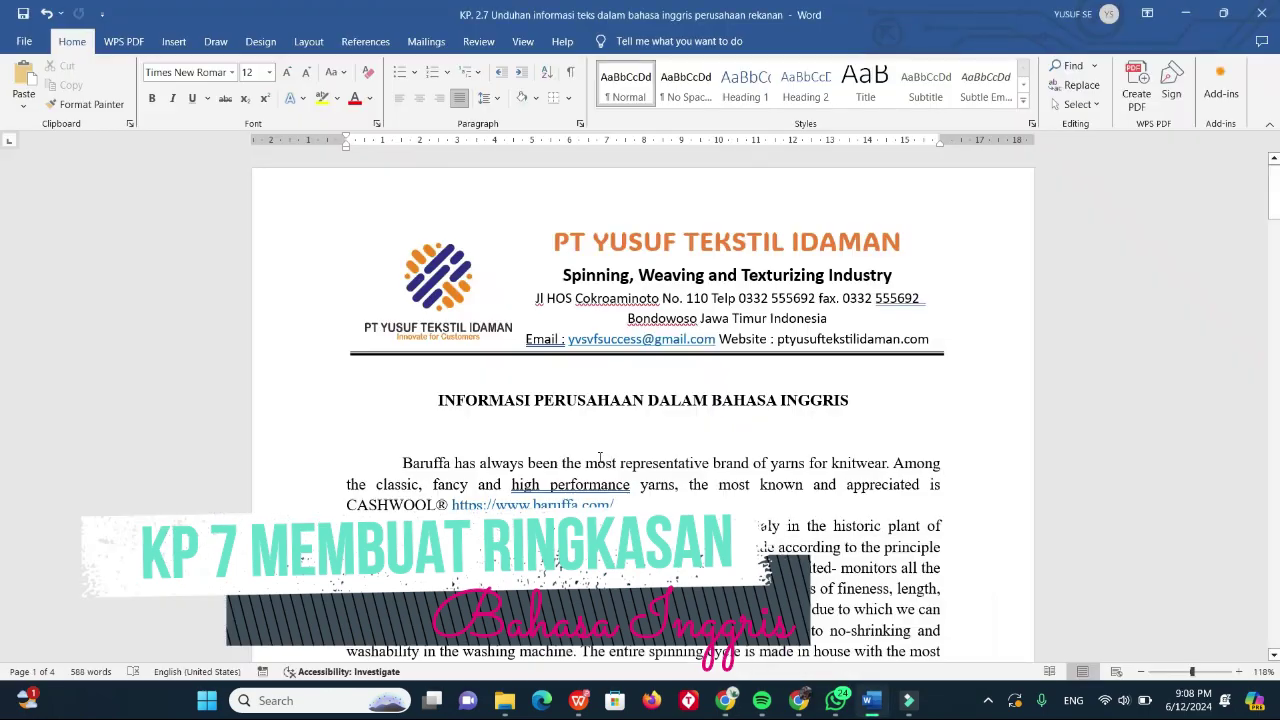
In Word, review the English company information document, including the Baruffa text and the main page, product and product advantages screenshots.
{"action": "left_click", "coordinate": [890, 610]}
{"action": "scroll", "coordinate": [572, 438], "scroll_direction": "down", "scroll_amount": 7}
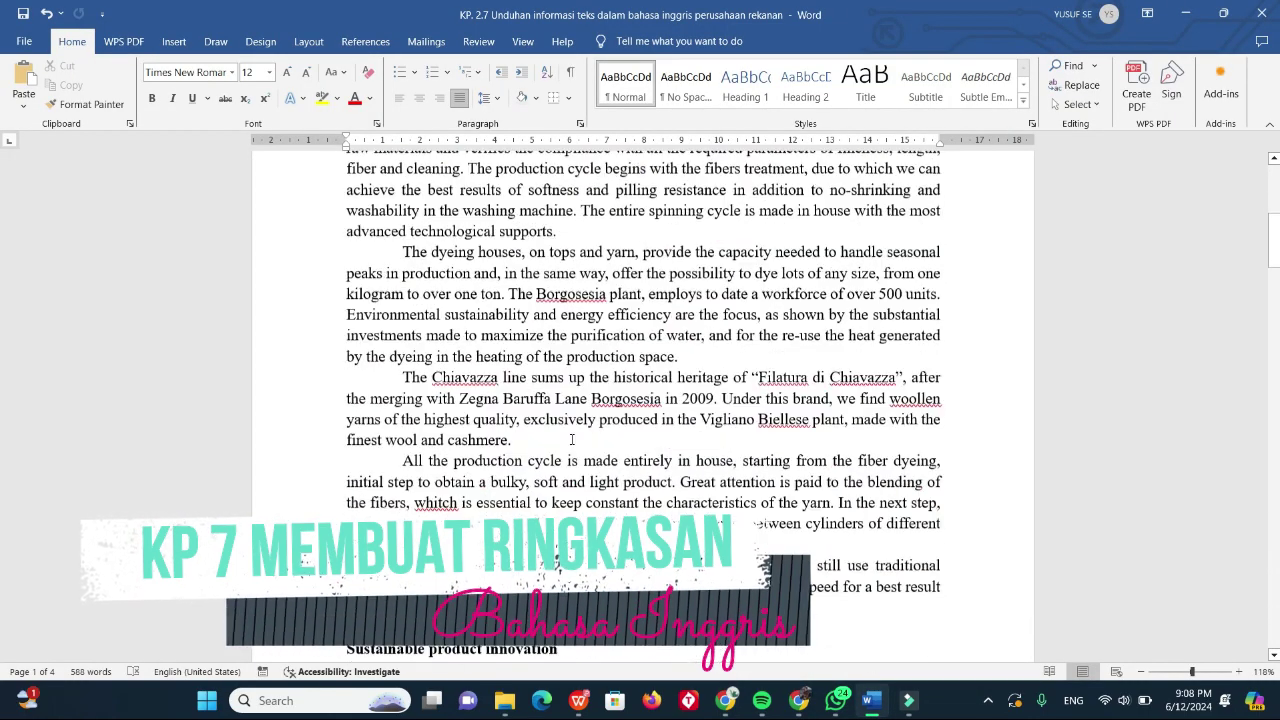
{"action": "scroll", "coordinate": [572, 438], "scroll_direction": "down", "scroll_amount": 15}
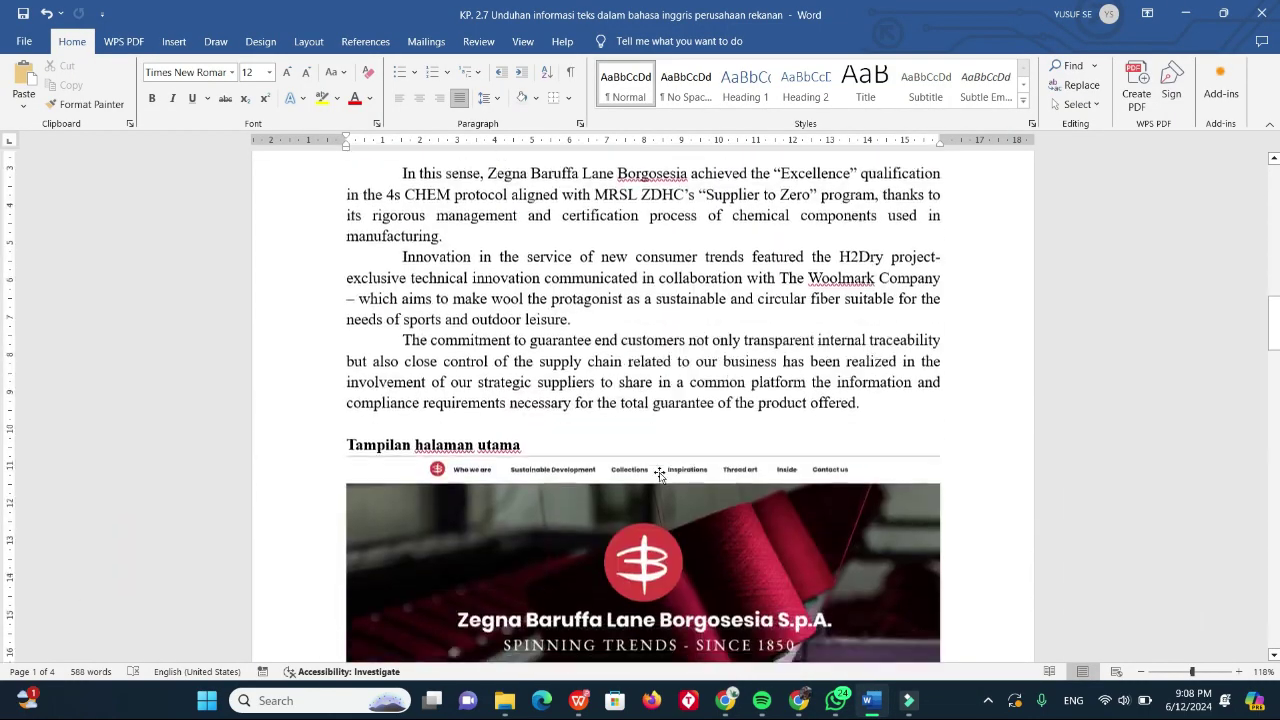
{"action": "scroll", "coordinate": [660, 472], "scroll_direction": "down", "scroll_amount": 20}
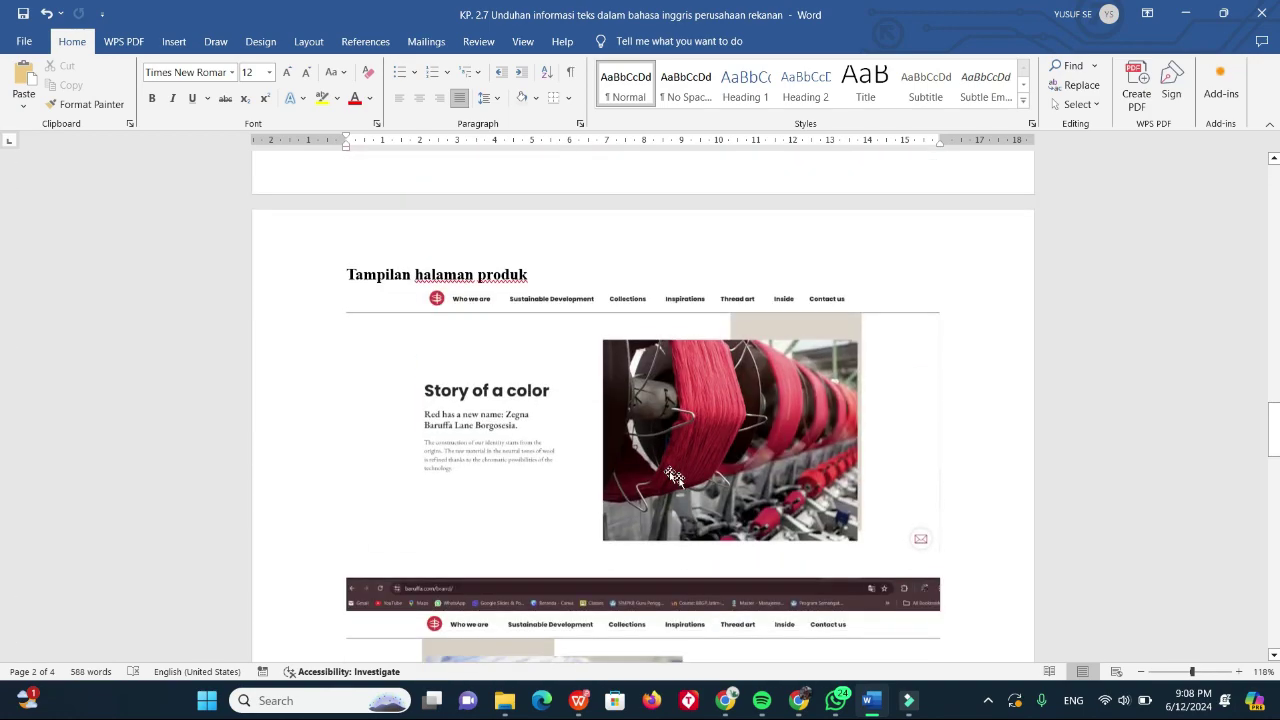
{"action": "scroll", "coordinate": [683, 479], "scroll_direction": "down", "scroll_amount": 6}
{"action": "scroll", "coordinate": [690, 488], "scroll_direction": "up", "scroll_amount": 13}
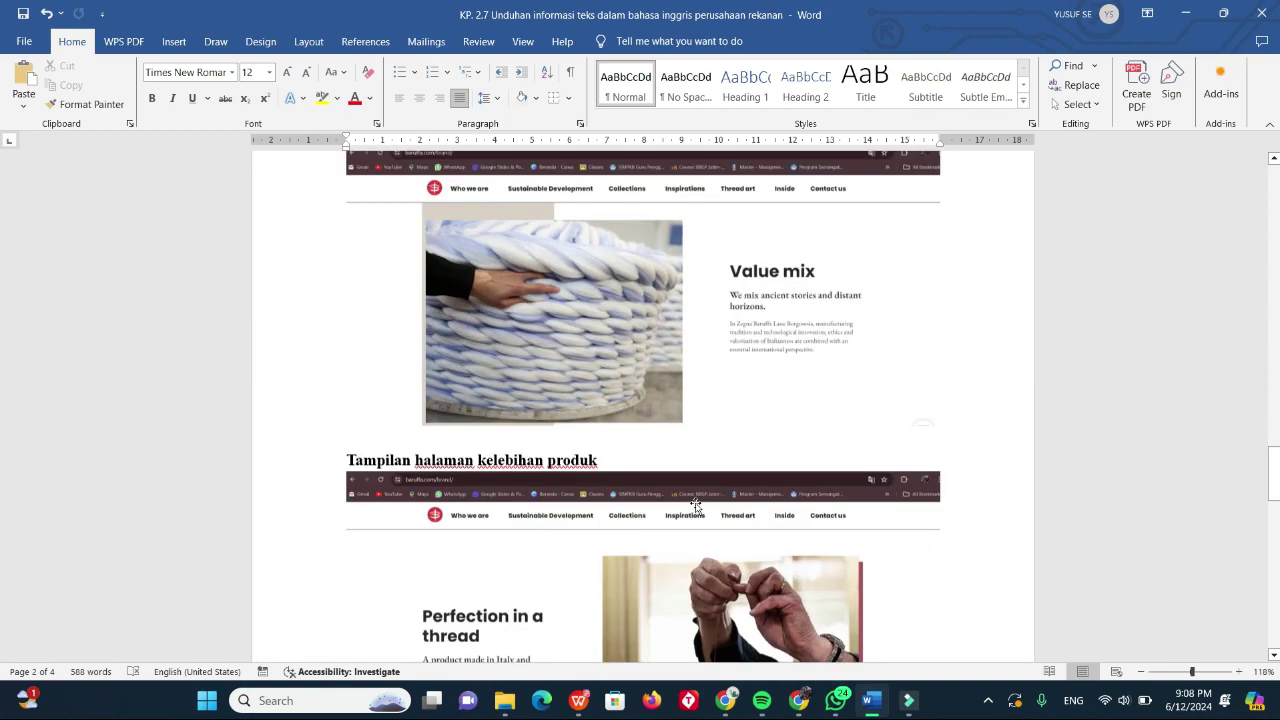
{"action": "scroll", "coordinate": [695, 494], "scroll_direction": "up", "scroll_amount": 15}
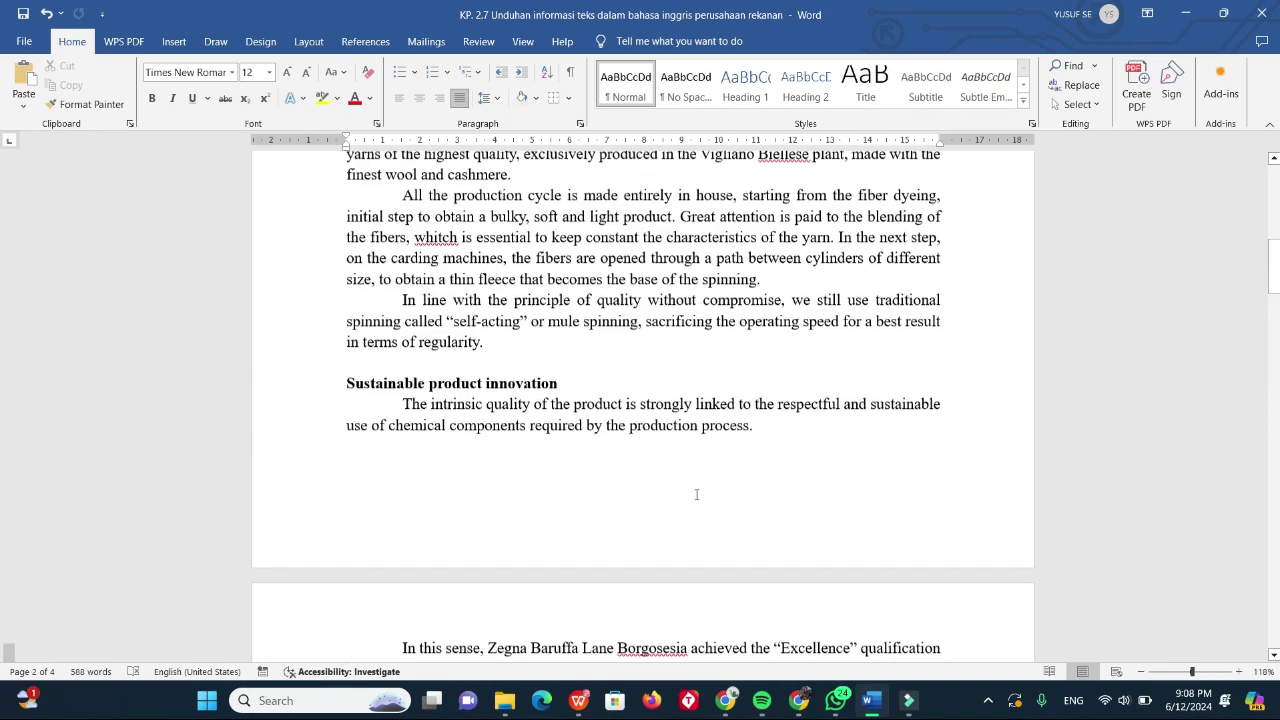
{"action": "scroll", "coordinate": [697, 494], "scroll_direction": "up", "scroll_amount": 7}
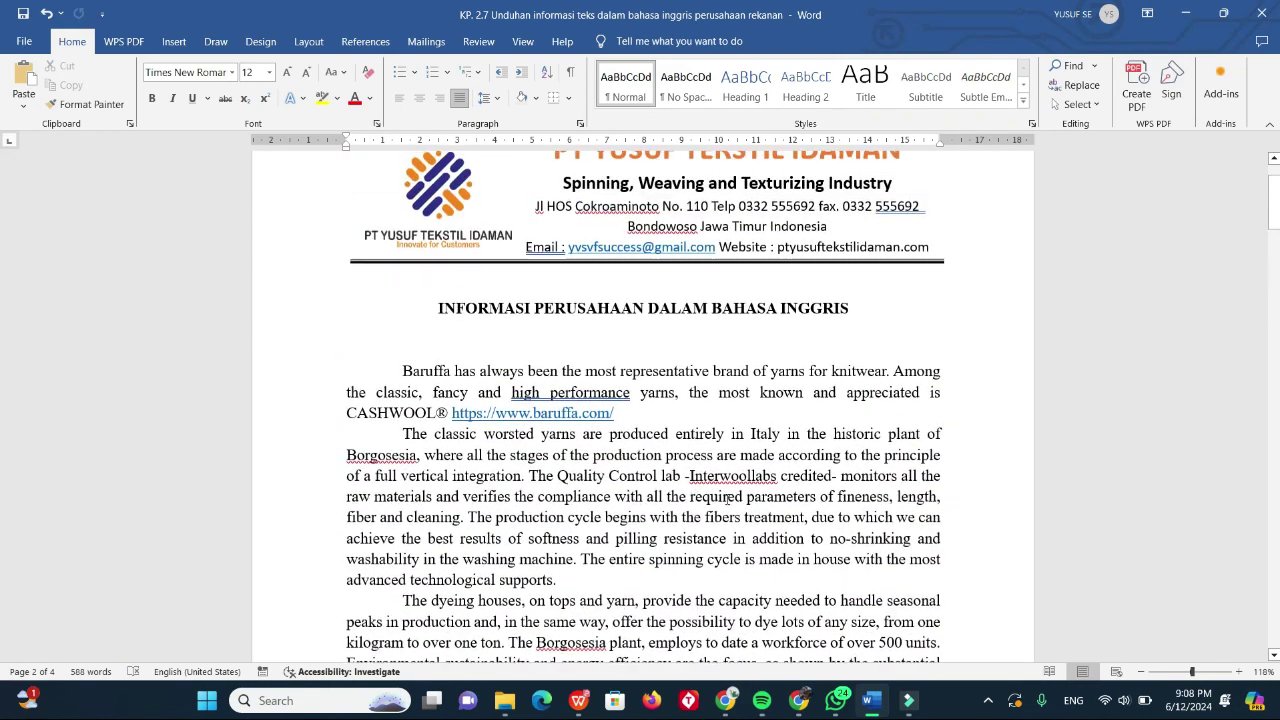
Switch to Chrome and open the Sustainability report 2023 PDF from the Sustainable Development page.
{"action": "left_click", "coordinate": [726, 700]}
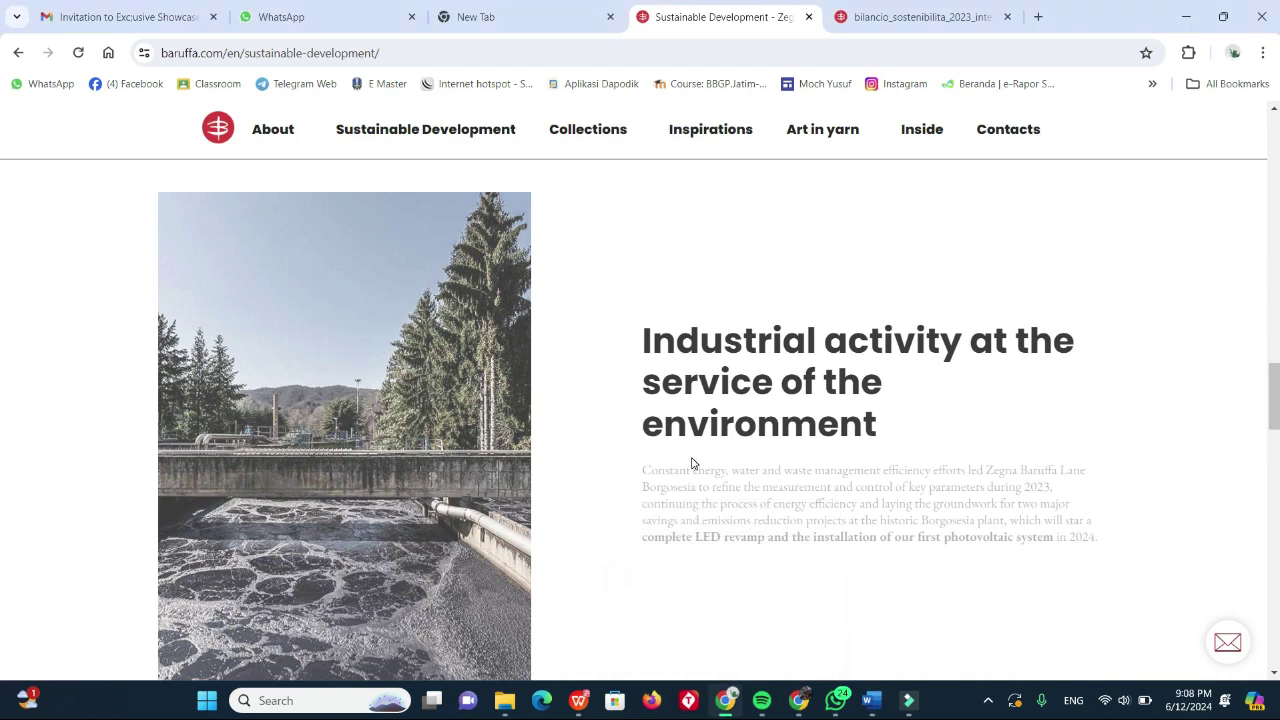
{"action": "scroll", "coordinate": [691, 463], "scroll_direction": "down", "scroll_amount": 10}
{"action": "scroll", "coordinate": [691, 463], "scroll_direction": "down", "scroll_amount": 4}
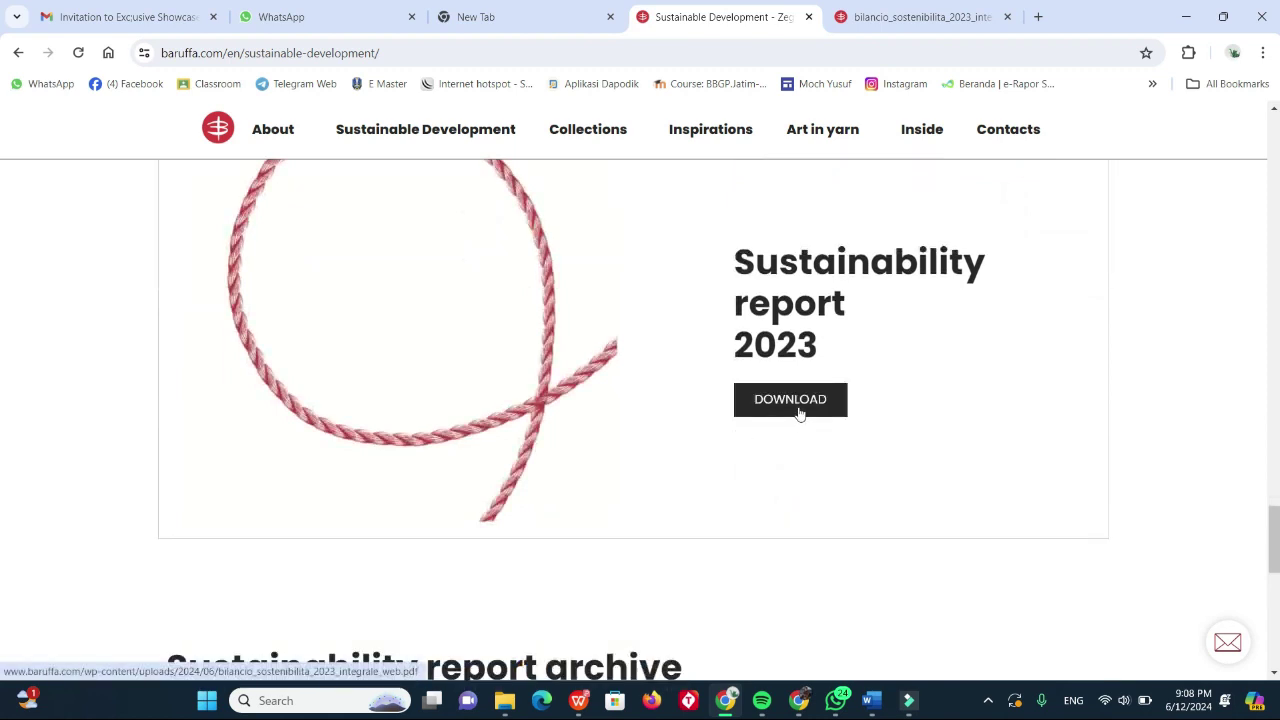
{"action": "left_click", "coordinate": [806, 411]}
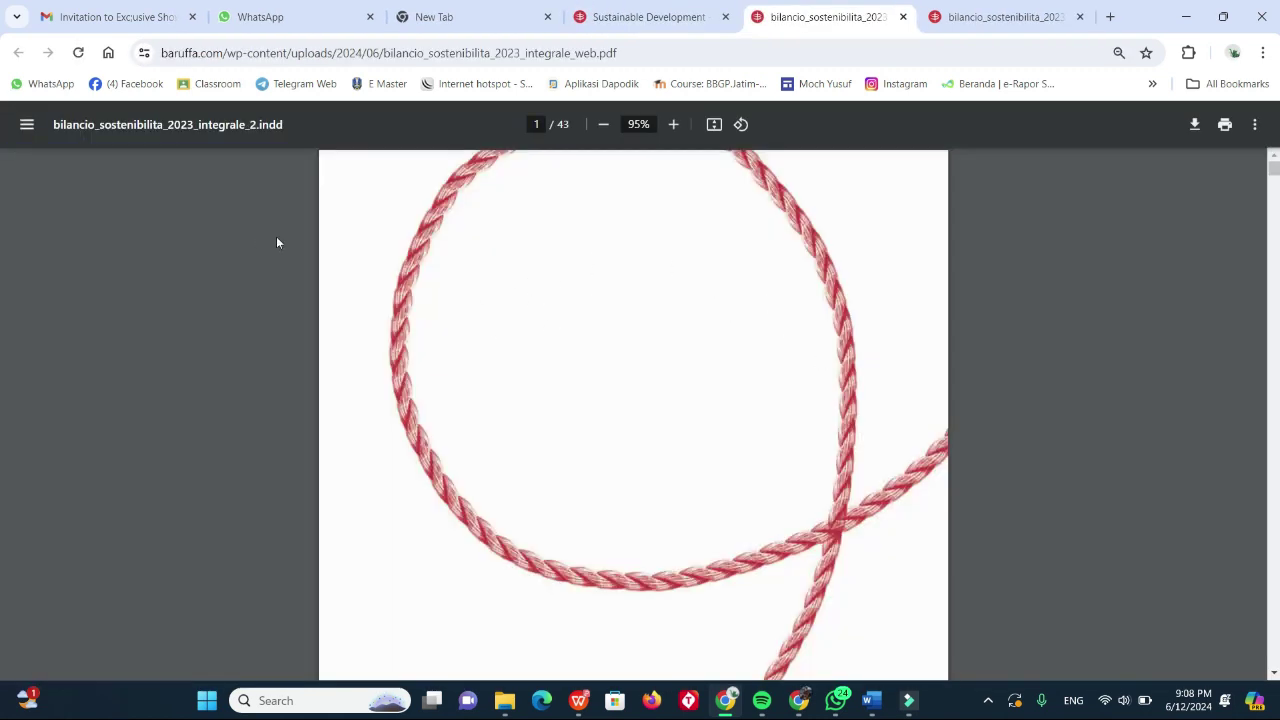
Read through the sustainability report PDF from its cover and index to section 3.2 on water and waste management.
{"action": "scroll", "coordinate": [595, 312], "scroll_direction": "down", "scroll_amount": 10}
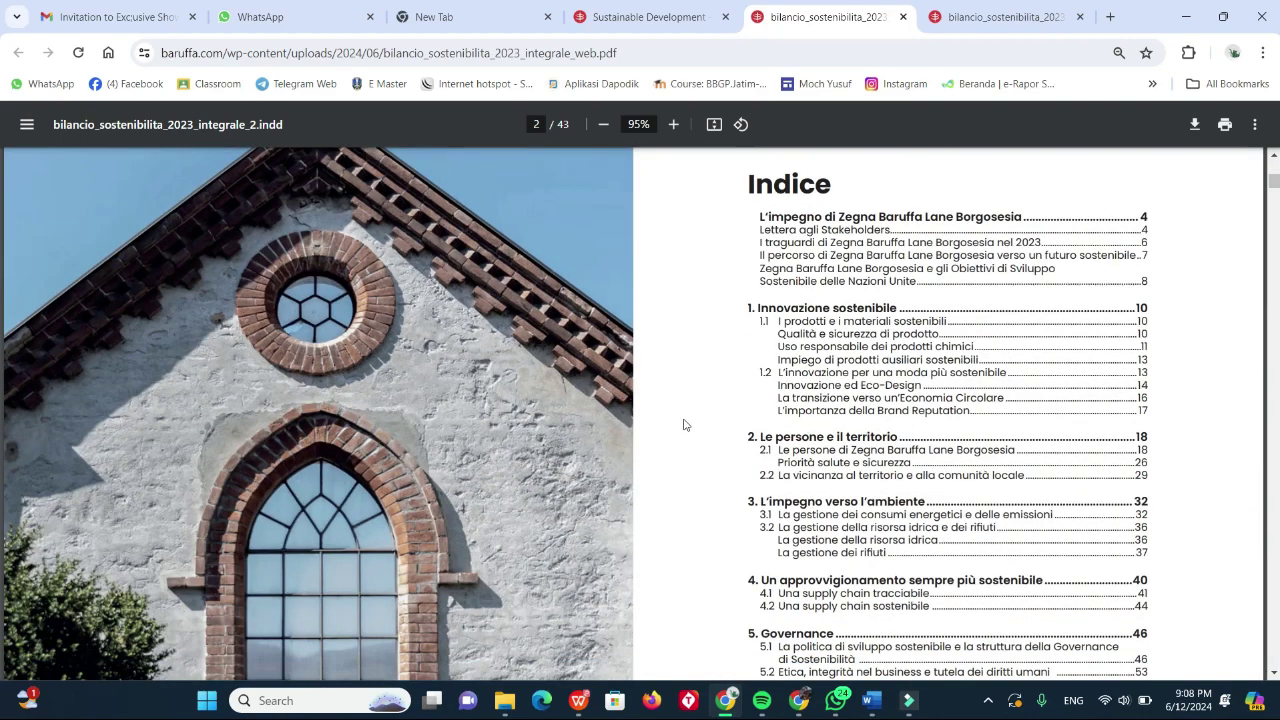
{"action": "scroll", "coordinate": [680, 410], "scroll_direction": "down", "scroll_amount": 10}
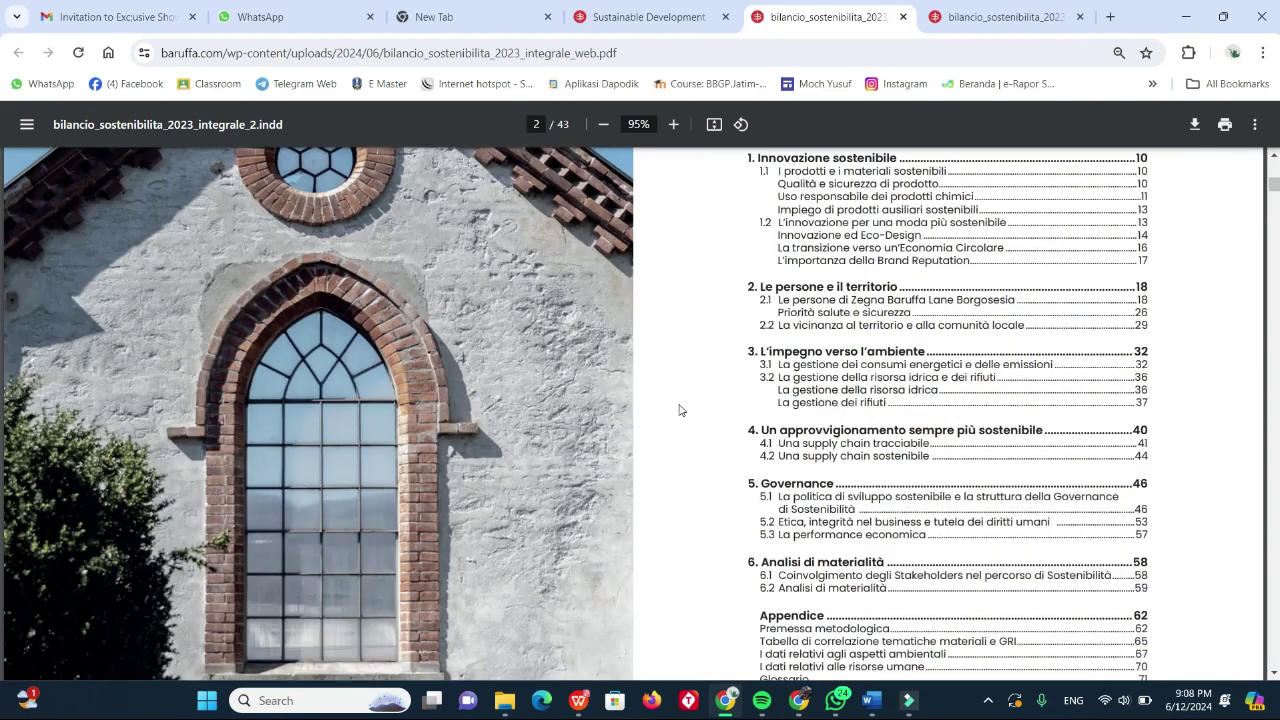
{"action": "scroll", "coordinate": [694, 467], "scroll_direction": "down", "scroll_amount": 10}
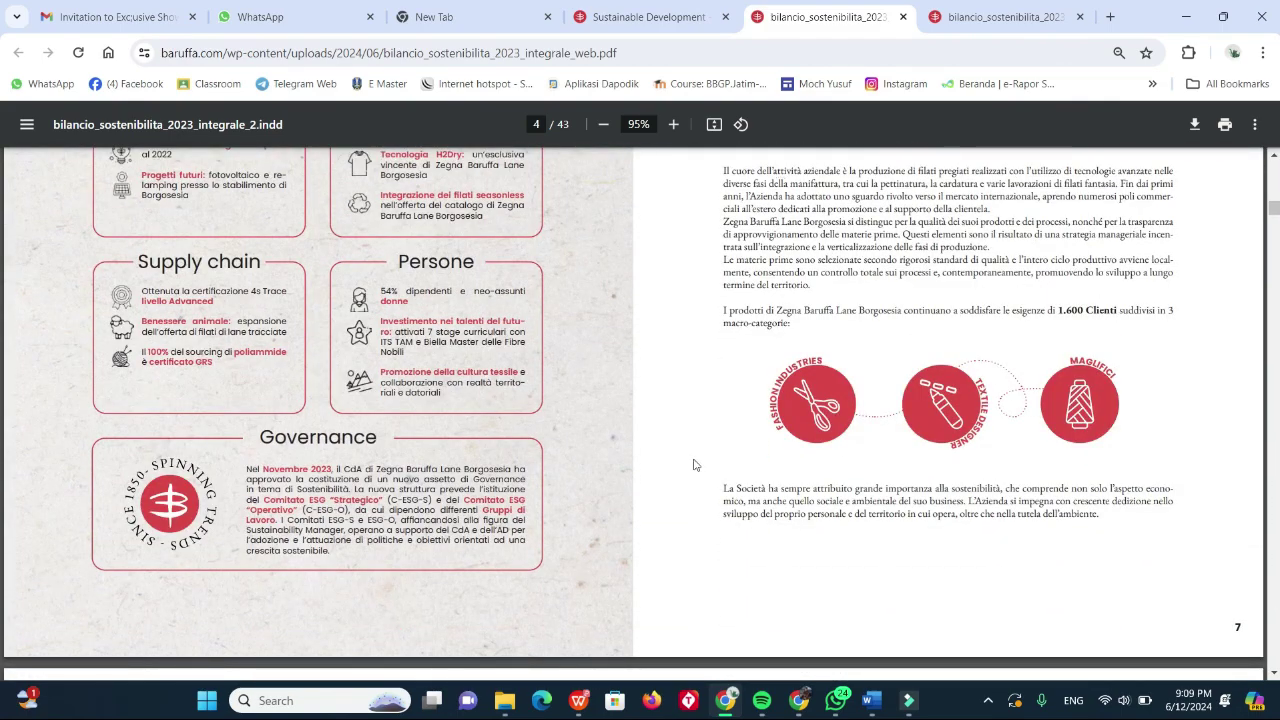
{"action": "scroll", "coordinate": [572, 448], "scroll_direction": "down", "scroll_amount": 10}
{"action": "scroll", "coordinate": [572, 448], "scroll_direction": "down", "scroll_amount": 10}
{"action": "scroll", "coordinate": [572, 448], "scroll_direction": "down", "scroll_amount": 10}
{"action": "scroll", "coordinate": [645, 456], "scroll_direction": "down", "scroll_amount": 10}
{"action": "scroll", "coordinate": [690, 484], "scroll_direction": "down", "scroll_amount": 15}
{"action": "scroll", "coordinate": [684, 484], "scroll_direction": "down", "scroll_amount": 15}
{"action": "scroll", "coordinate": [684, 494], "scroll_direction": "down", "scroll_amount": 15}
{"action": "scroll", "coordinate": [685, 509], "scroll_direction": "down", "scroll_amount": 15}
{"action": "scroll", "coordinate": [685, 508], "scroll_direction": "down", "scroll_amount": 15}
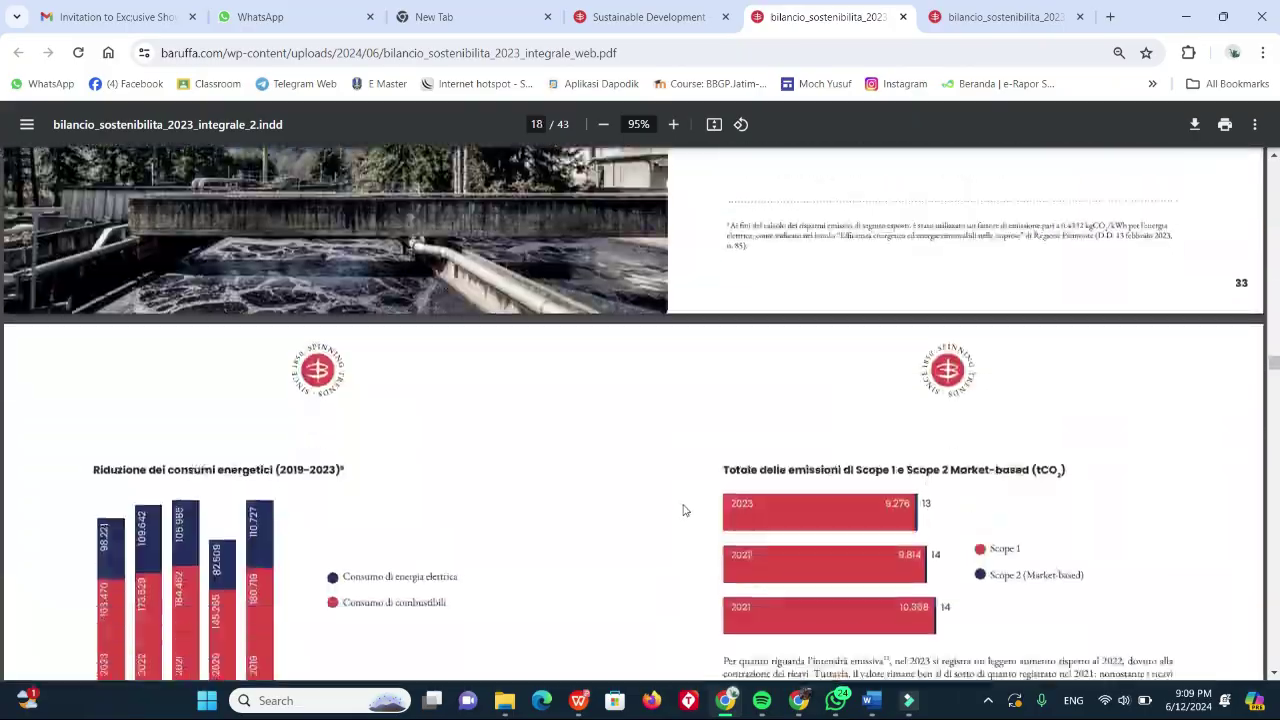
{"action": "scroll", "coordinate": [684, 510], "scroll_direction": "down", "scroll_amount": 7}
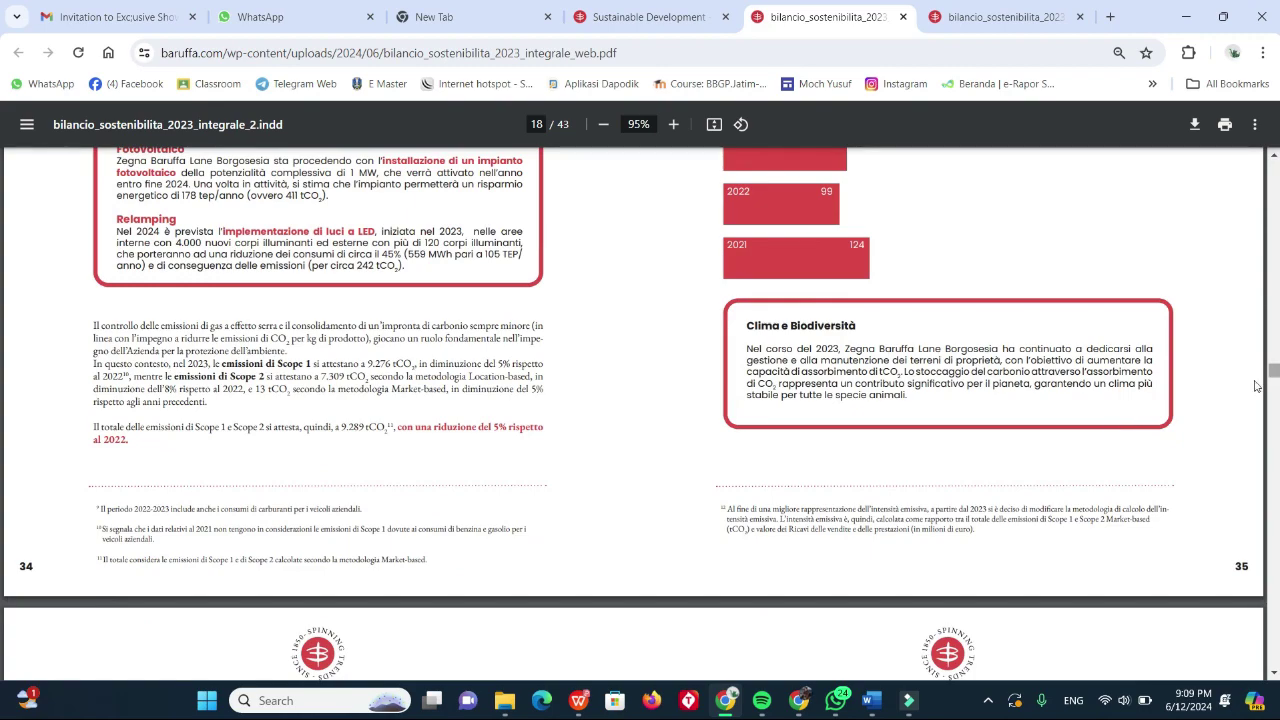
{"action": "scroll", "coordinate": [1150, 405], "scroll_direction": "down", "scroll_amount": 4}
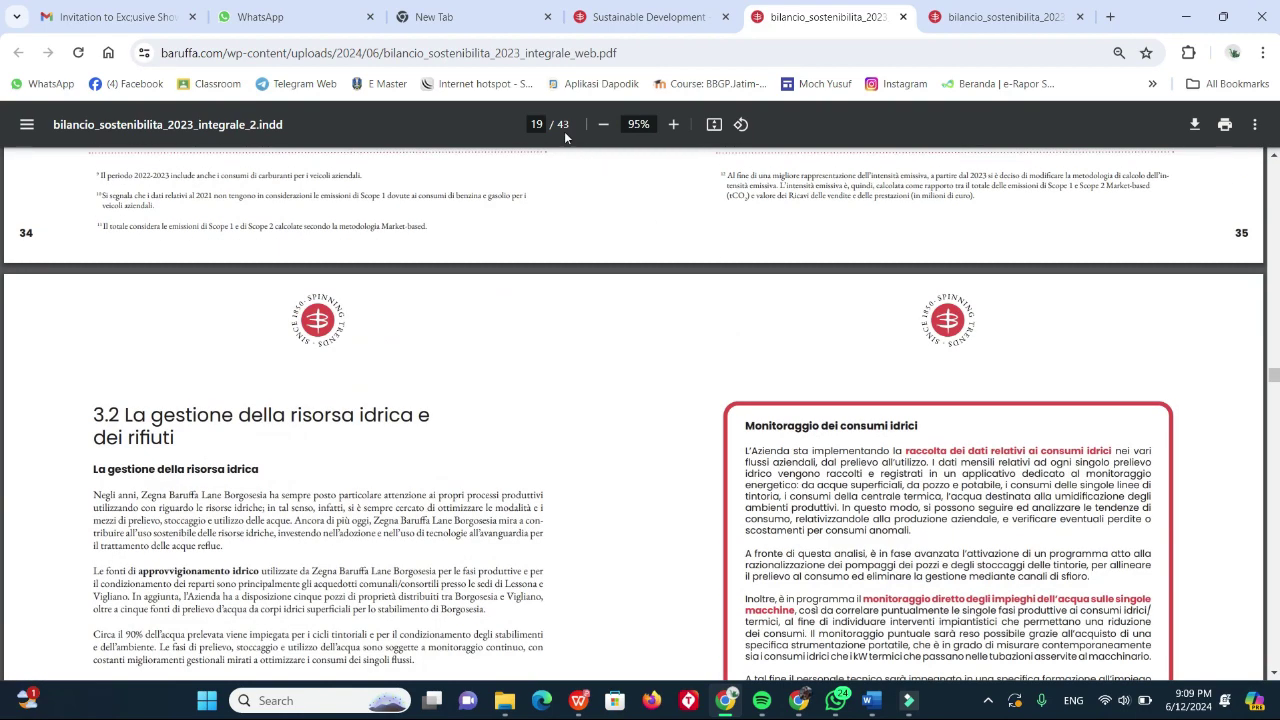
Jump to the GRI indicator tables near the report's end and look back over the glossary and employee data tables.
{"action": "left_click_drag", "start_coordinate": [1274, 383], "coordinate": [1277, 610]}
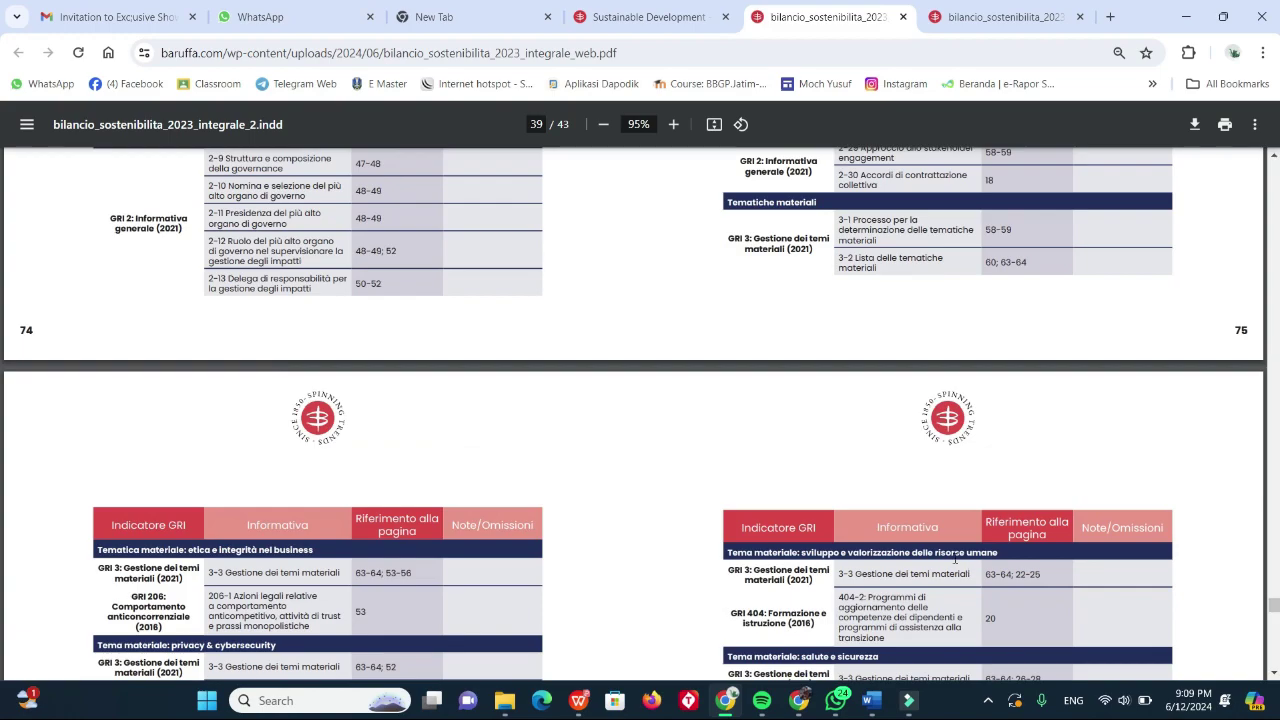
{"action": "scroll", "coordinate": [955, 560], "scroll_direction": "down", "scroll_amount": 4}
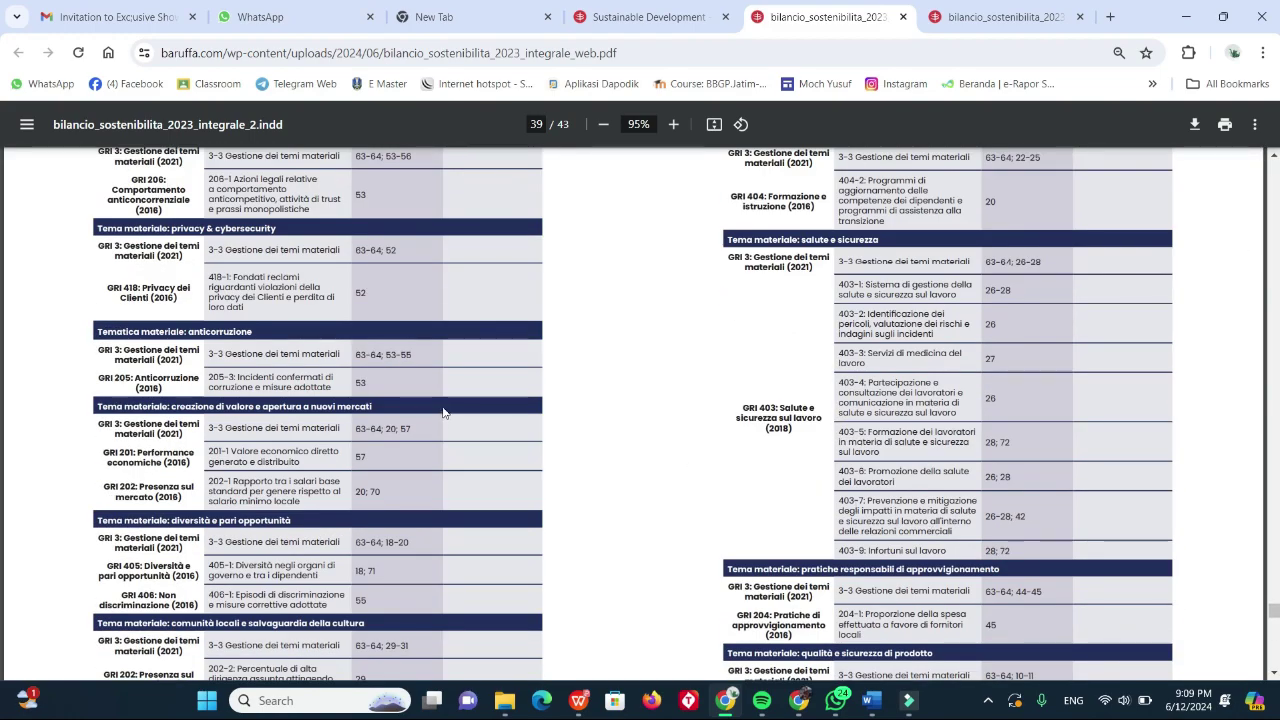
{"action": "scroll", "coordinate": [441, 403], "scroll_direction": "up", "scroll_amount": 15}
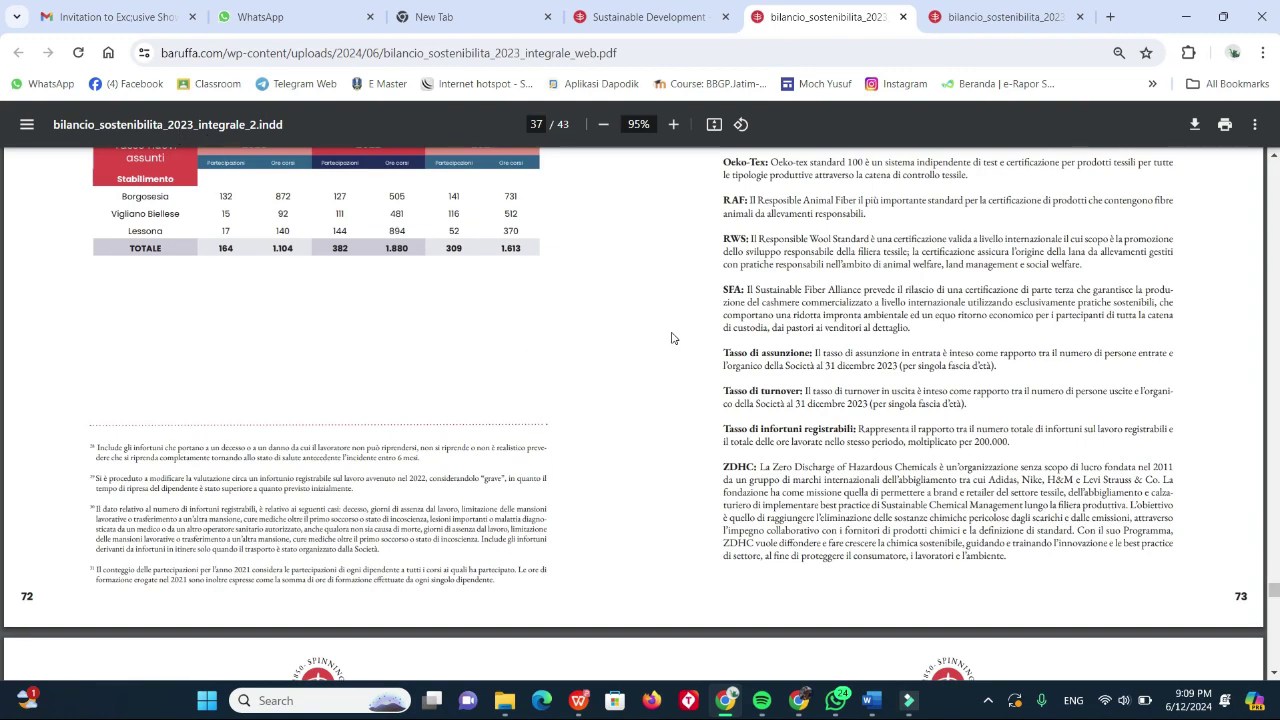
{"action": "scroll", "coordinate": [672, 338], "scroll_direction": "up", "scroll_amount": 6}
{"action": "scroll", "coordinate": [672, 338], "scroll_direction": "up", "scroll_amount": 6}
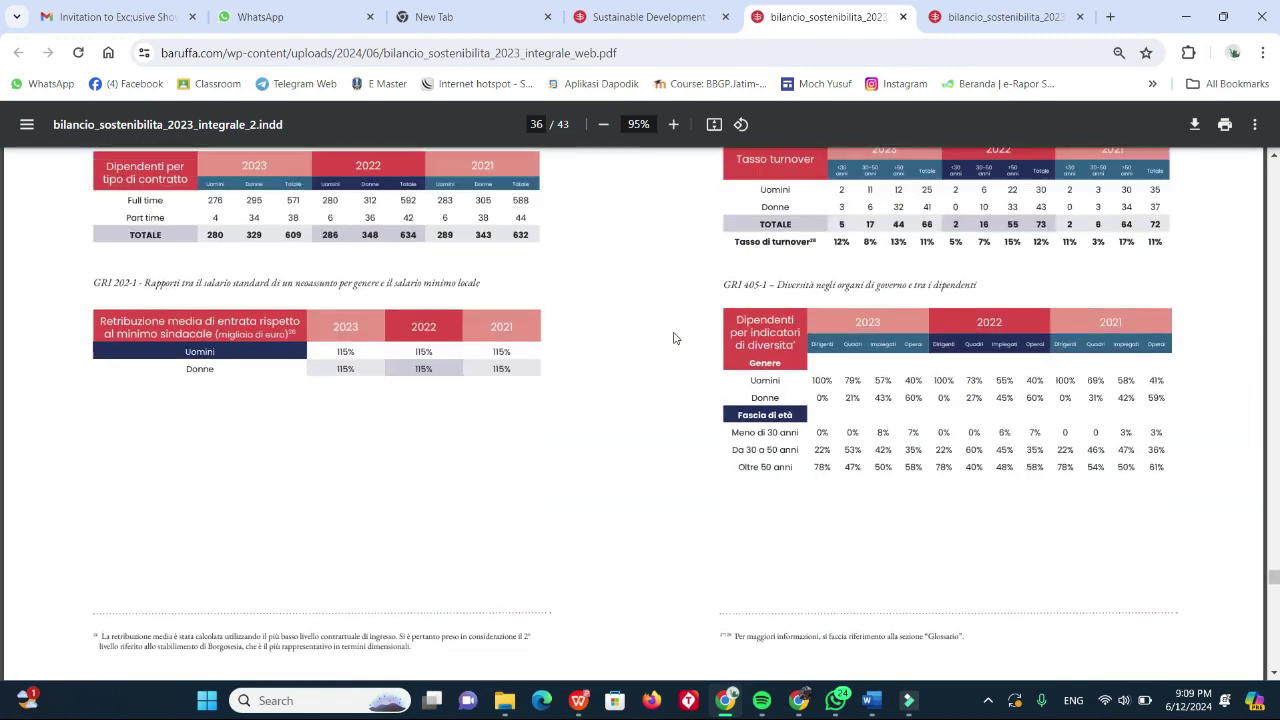
{"action": "scroll", "coordinate": [674, 338], "scroll_direction": "up", "scroll_amount": 4}
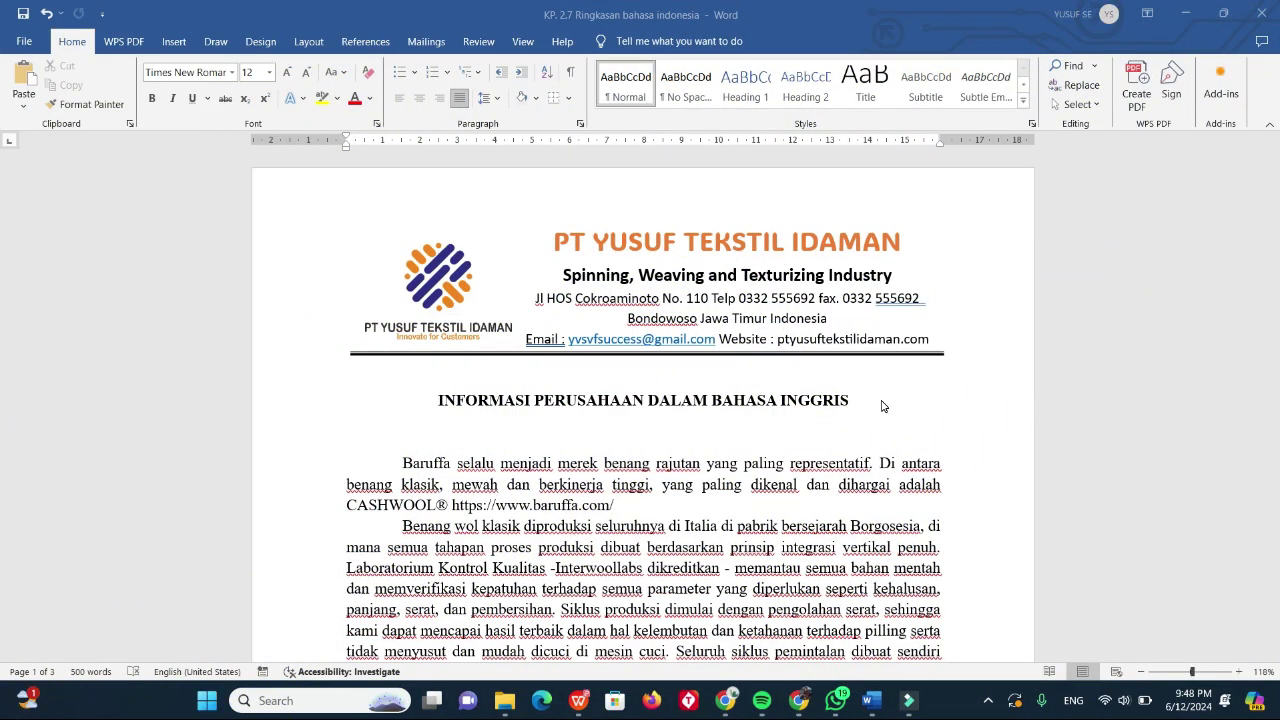
In the Indonesian summary Word document, replace the heading below the letterhead with "RINGKASAN PENELUSURAN PERUSAHAAN BARUFFA".
{"action": "left_click", "coordinate": [669, 410]}
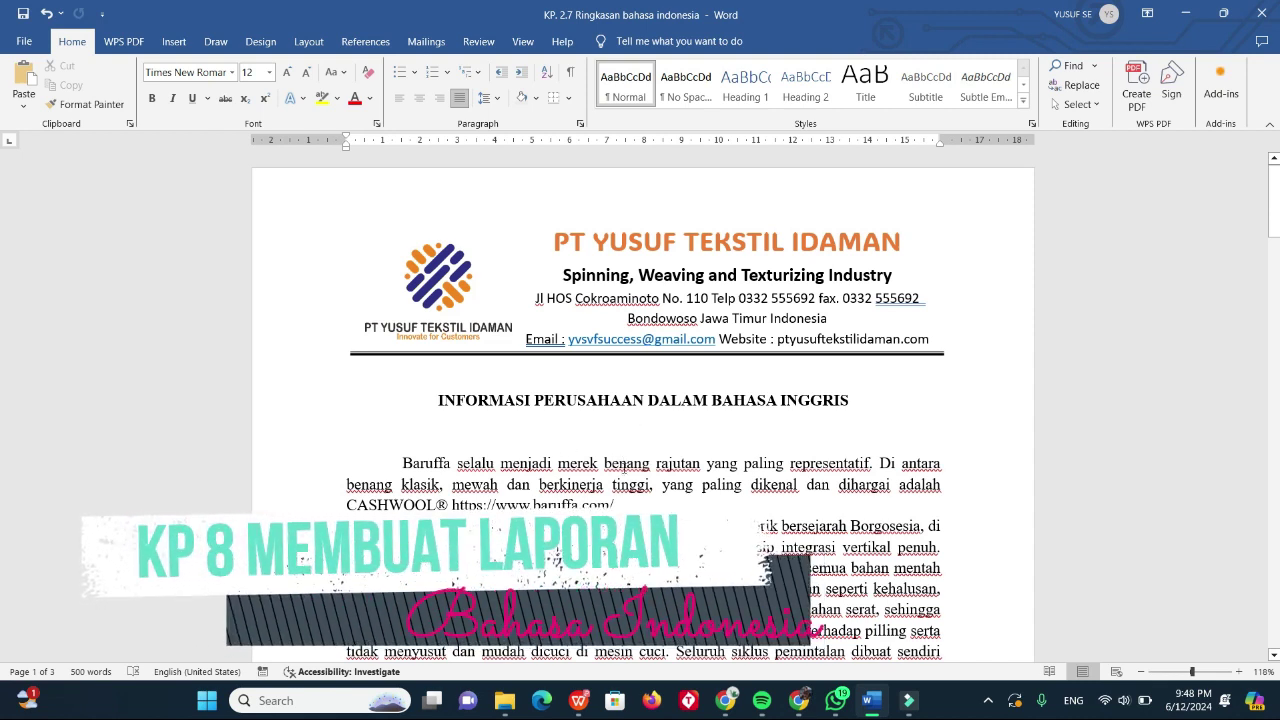
{"action": "scroll", "coordinate": [617, 480], "scroll_direction": "down", "scroll_amount": 4}
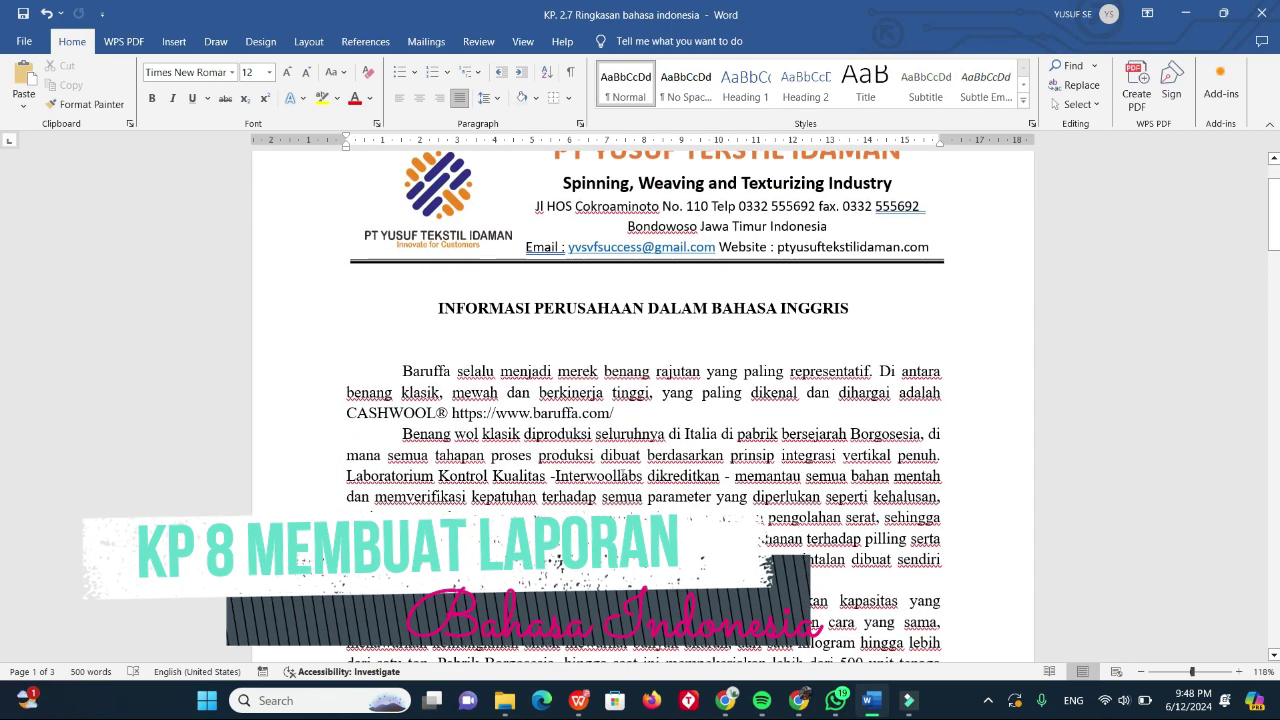
{"action": "scroll", "coordinate": [434, 335], "scroll_direction": "up", "scroll_amount": 2}
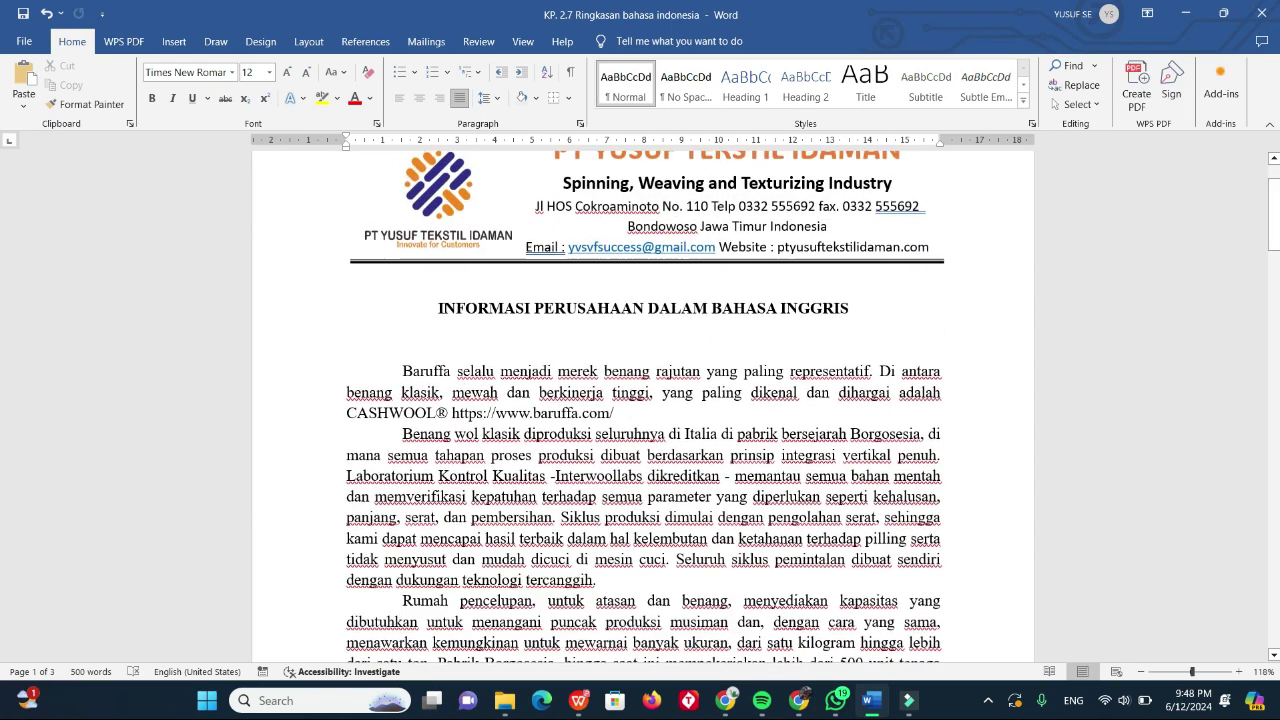
{"action": "left_click_drag", "start_coordinate": [440, 306], "coordinate": [811, 316]}
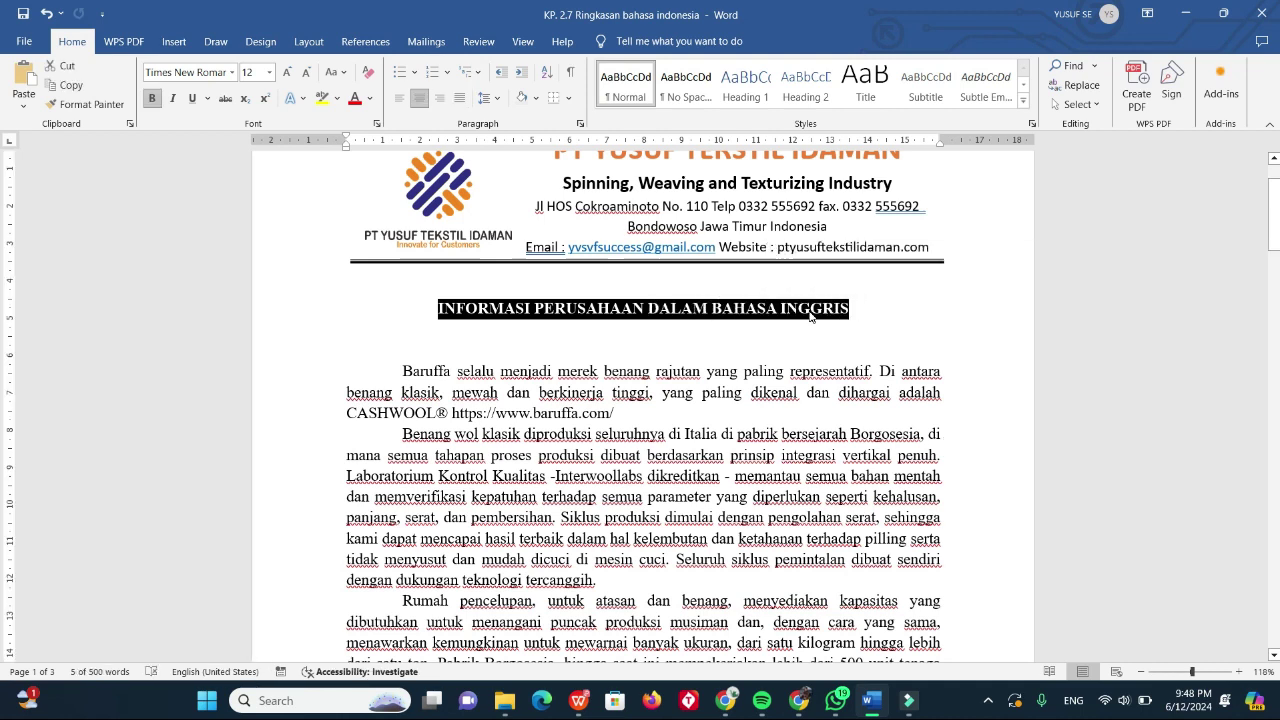
{"action": "type", "text": "RINGKASAN"}
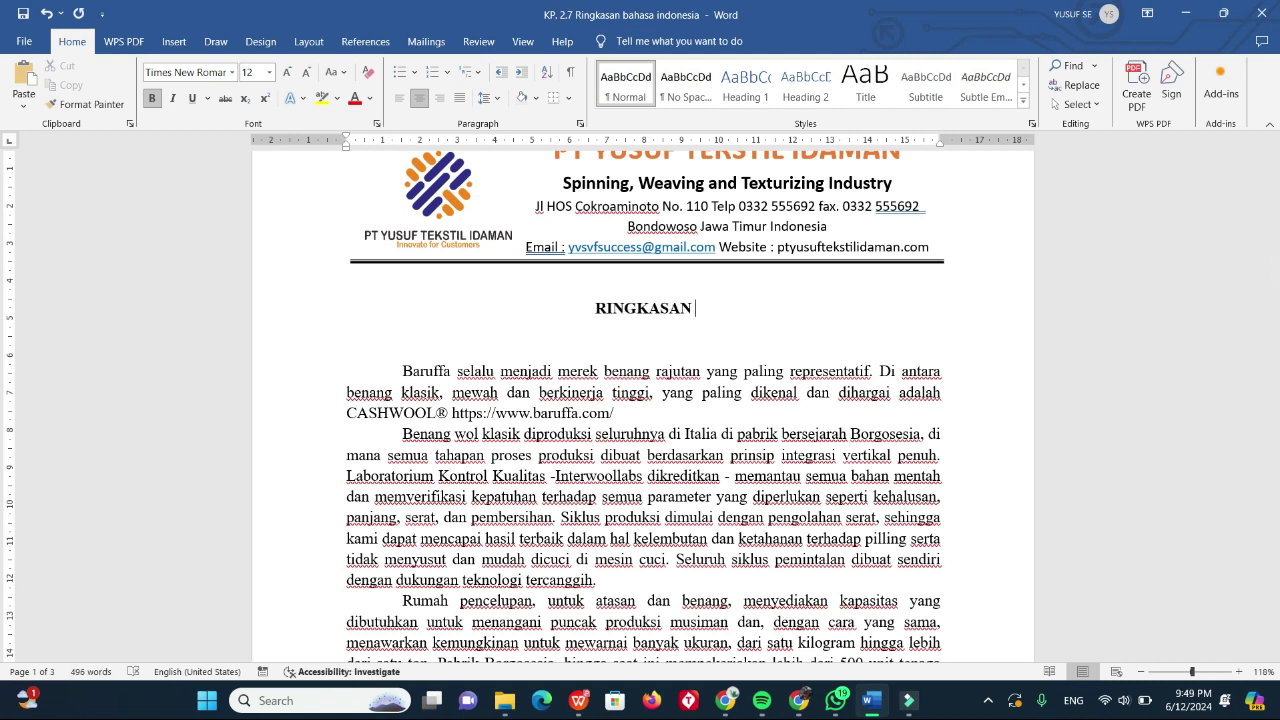
{"action": "type", "text": " PEN"}
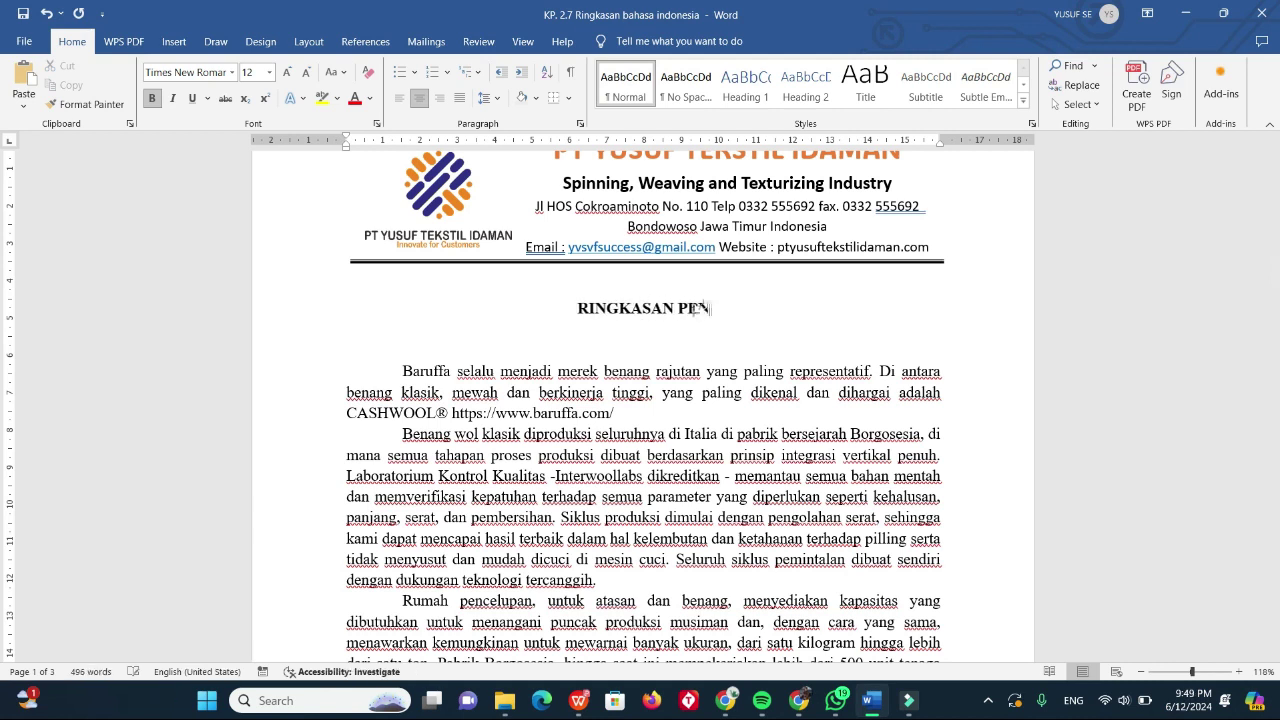
{"action": "type", "text": "ELUSUR"}
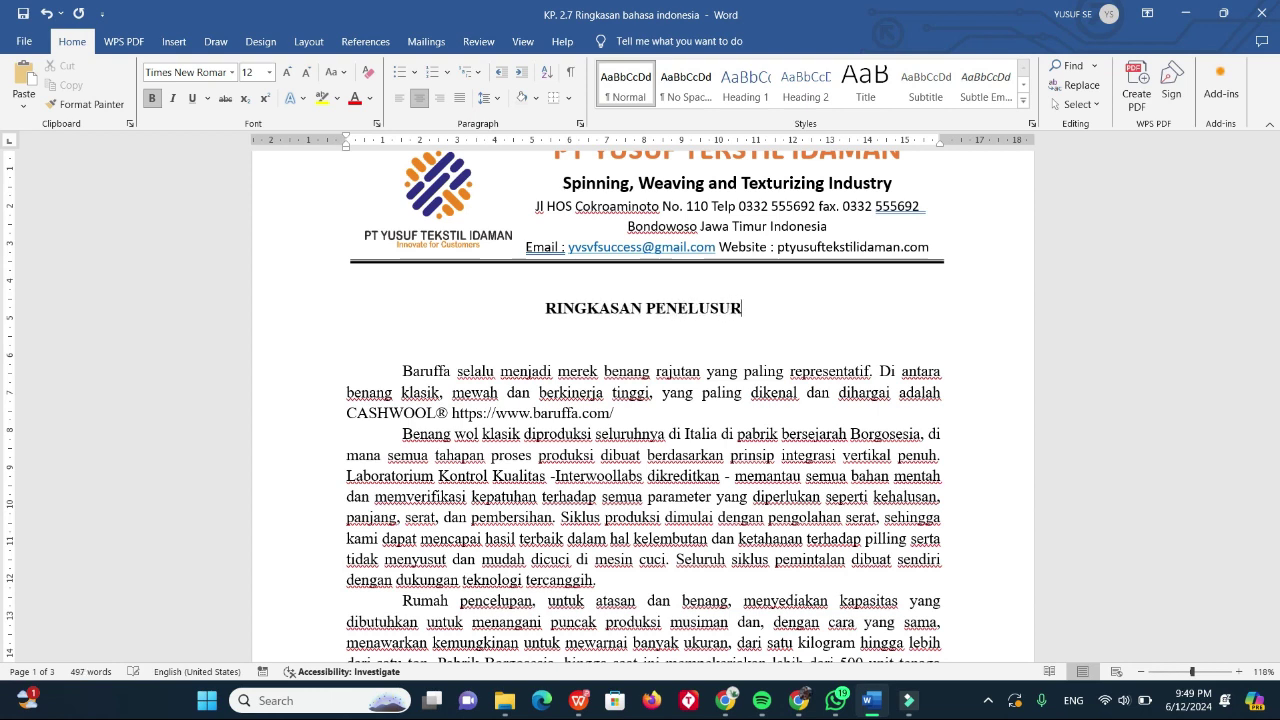
{"action": "type", "text": "AN"}
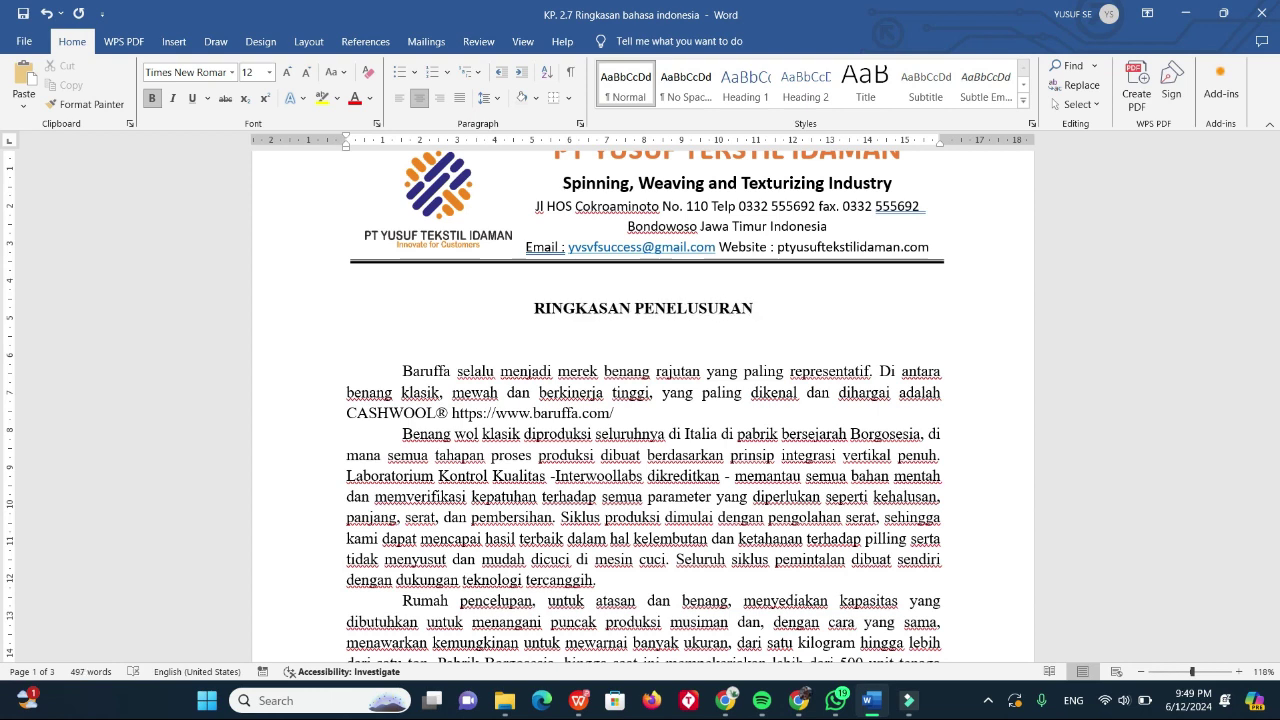
{"action": "type", "text": " PERUSAHAAN BARUFFA"}
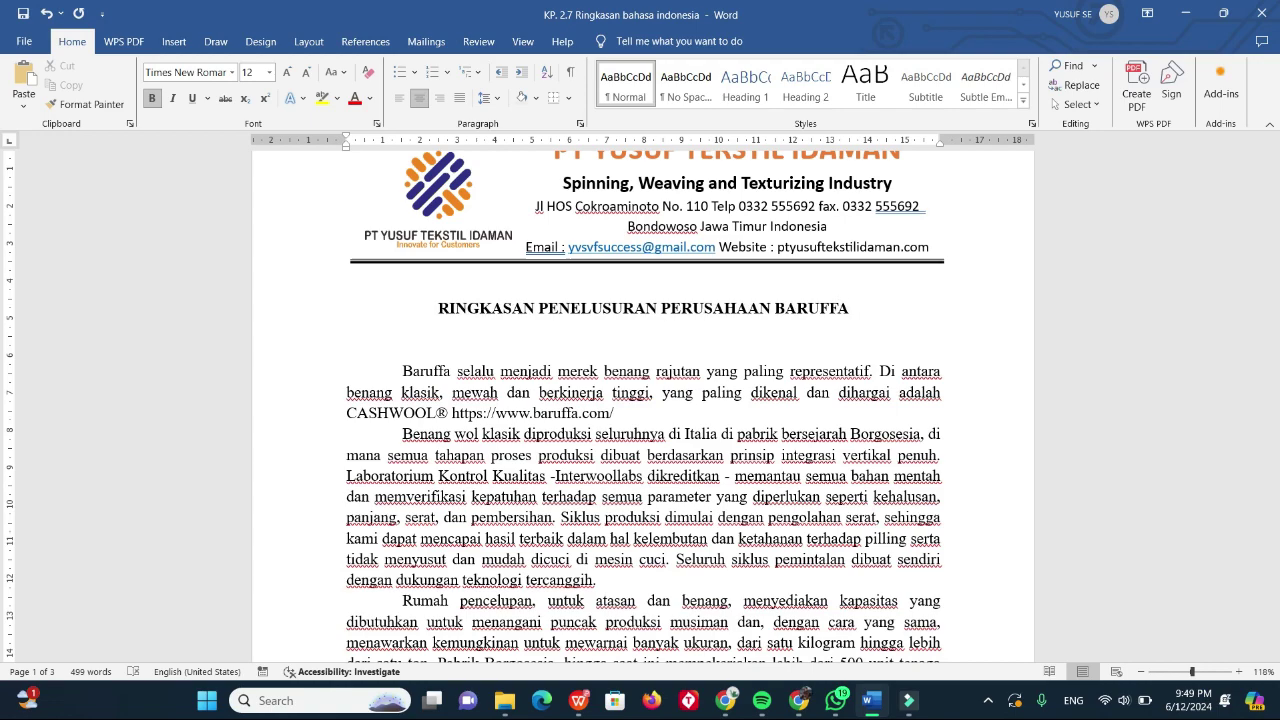
Look through the Indonesian summary document down to the product pictures on its last pages and return to its heading.
{"action": "scroll", "coordinate": [589, 395], "scroll_direction": "down", "scroll_amount": 5}
{"action": "scroll", "coordinate": [589, 395], "scroll_direction": "down", "scroll_amount": 15}
{"action": "scroll", "coordinate": [571, 390], "scroll_direction": "down", "scroll_amount": 18}
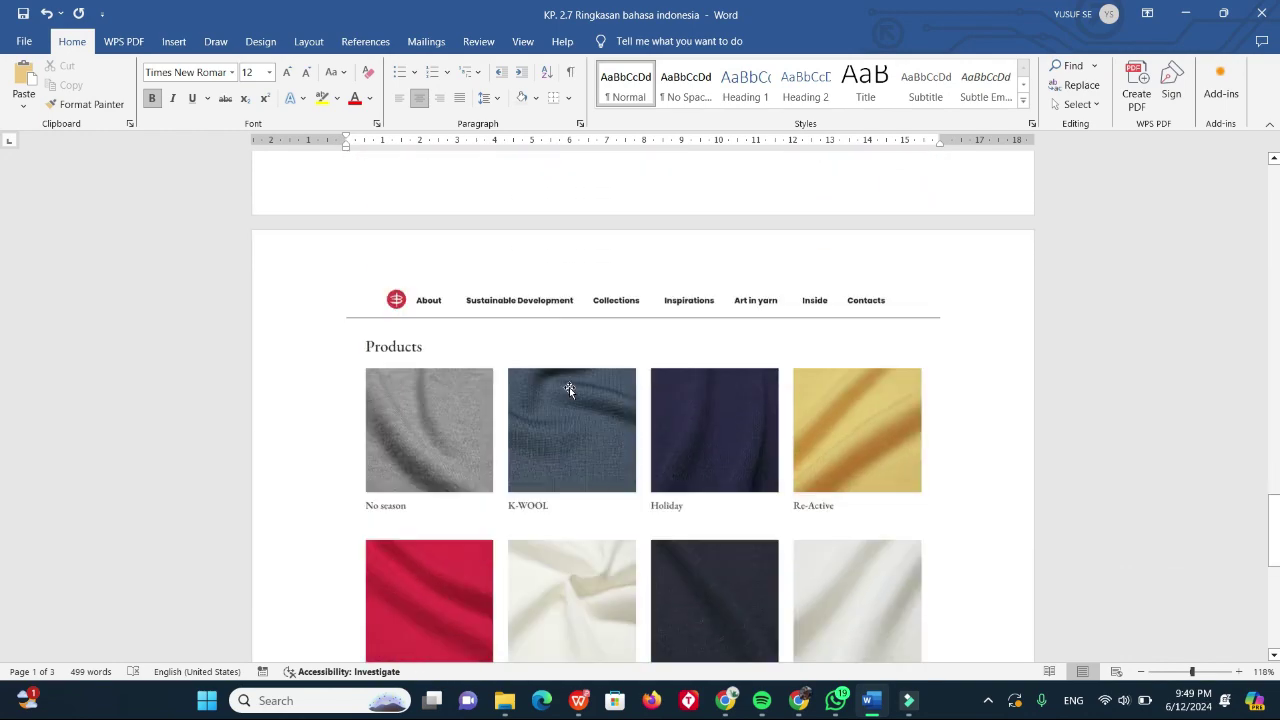
{"action": "scroll", "coordinate": [569, 387], "scroll_direction": "down", "scroll_amount": 2}
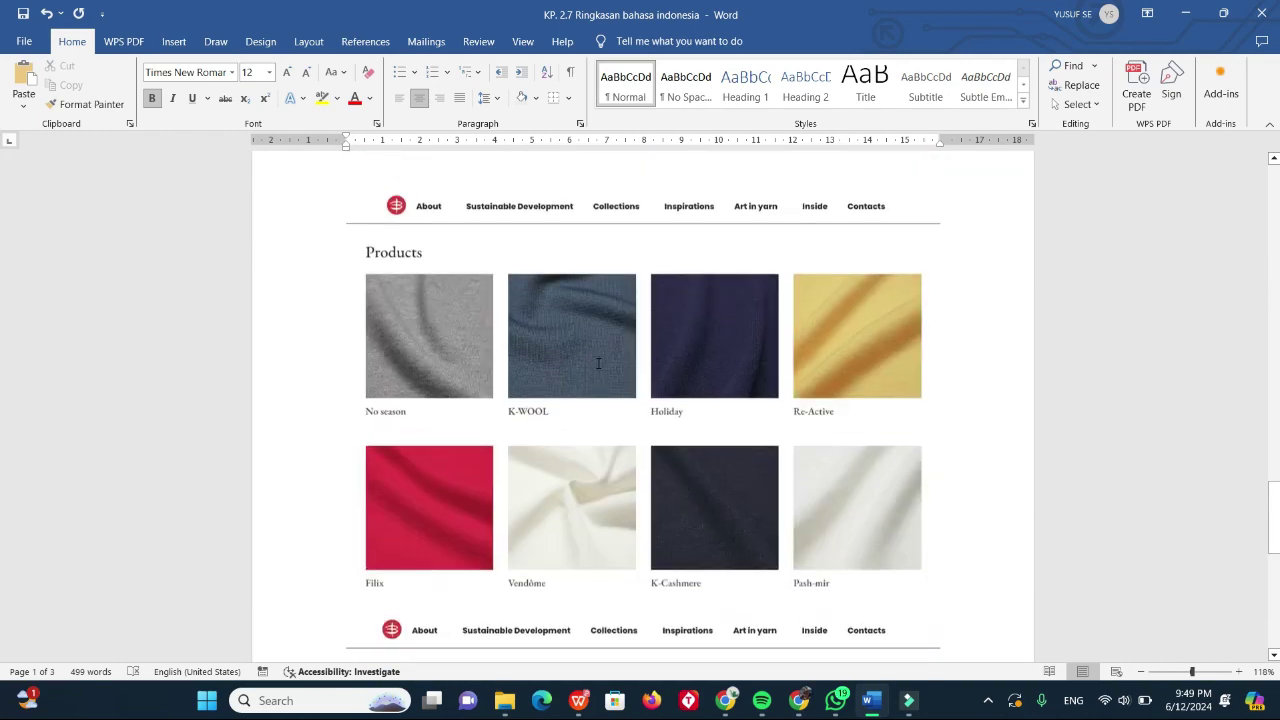
{"action": "scroll", "coordinate": [597, 364], "scroll_direction": "up", "scroll_amount": 18}
{"action": "scroll", "coordinate": [597, 372], "scroll_direction": "up", "scroll_amount": 10}
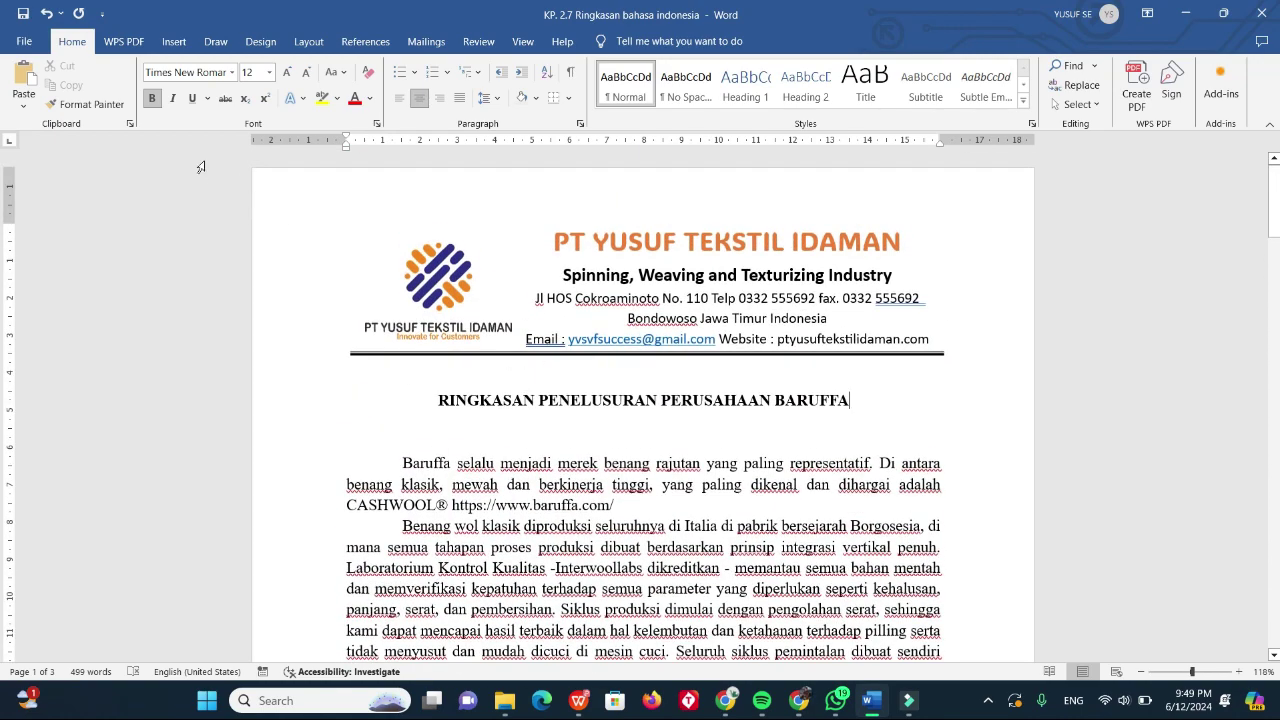
Open the print preview of the summary document and look over its first page.
{"action": "left_click", "coordinate": [22, 42]}
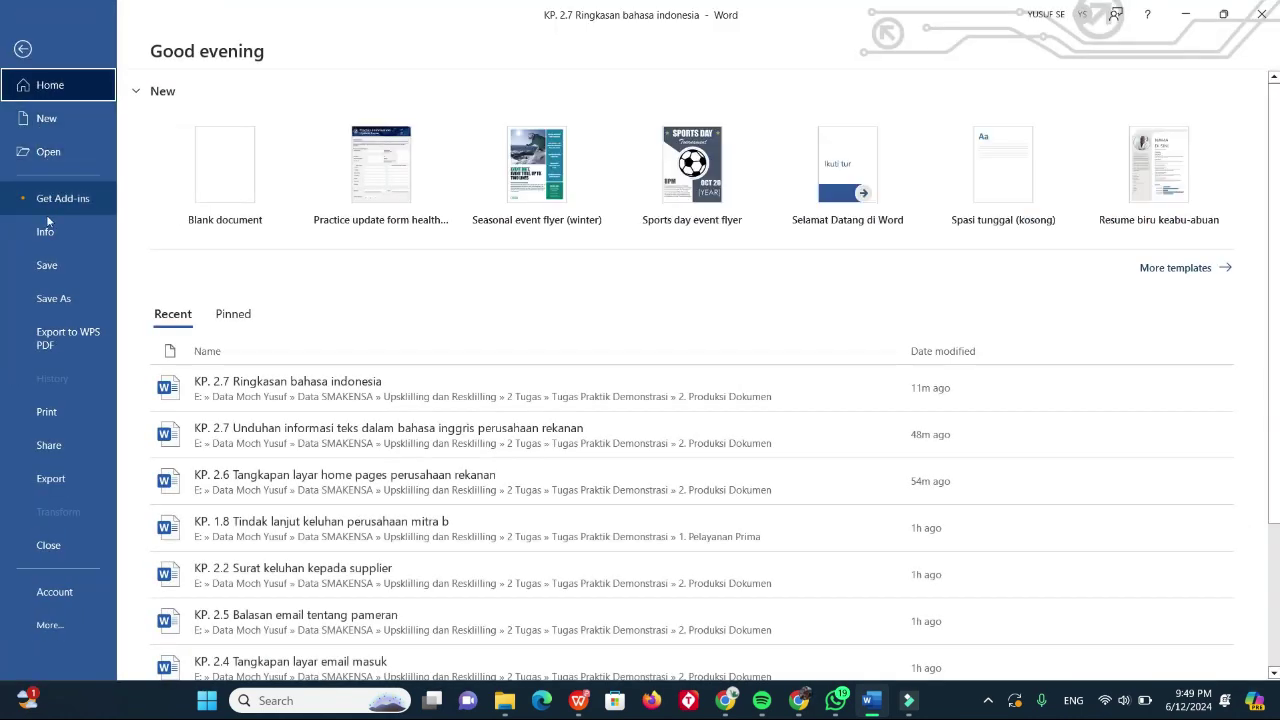
{"action": "left_click", "coordinate": [50, 410]}
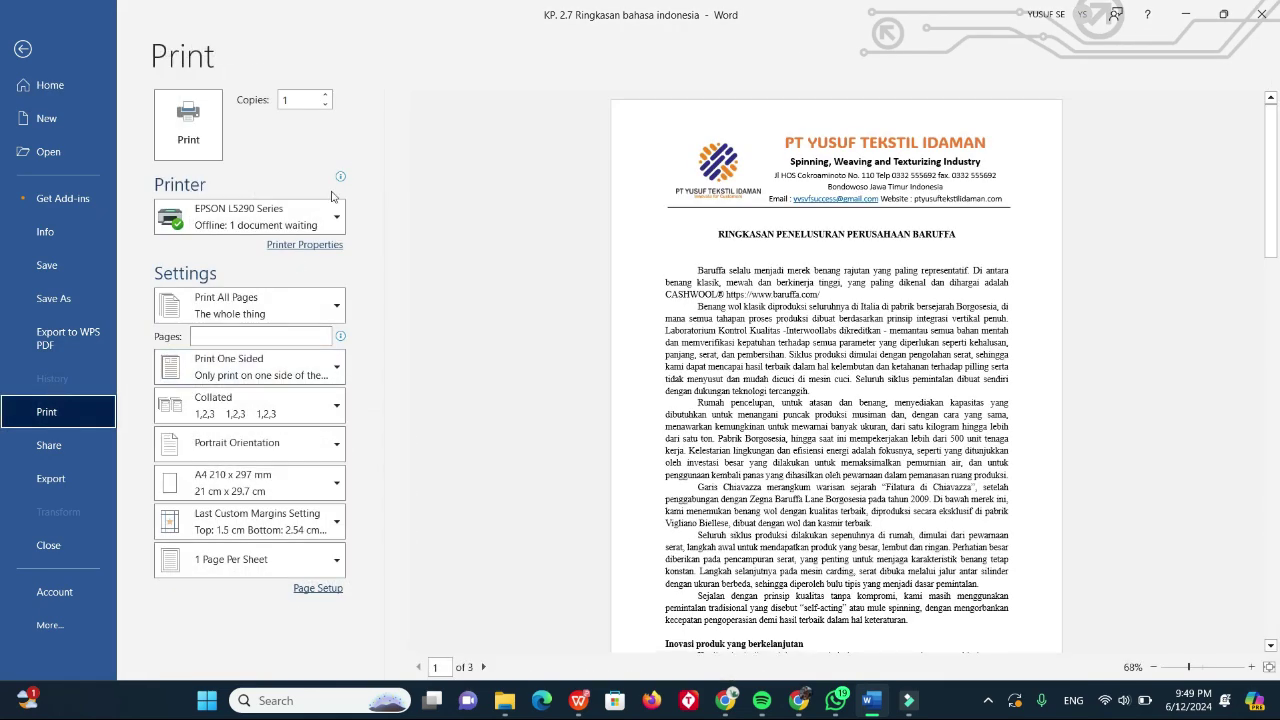
{"action": "scroll", "coordinate": [812, 424], "scroll_direction": "down", "scroll_amount": 3}
{"action": "scroll", "coordinate": [820, 440], "scroll_direction": "up", "scroll_amount": 3}
{"action": "scroll", "coordinate": [830, 460], "scroll_direction": "down", "scroll_amount": 3}
{"action": "scroll", "coordinate": [838, 478], "scroll_direction": "up", "scroll_amount": 3}
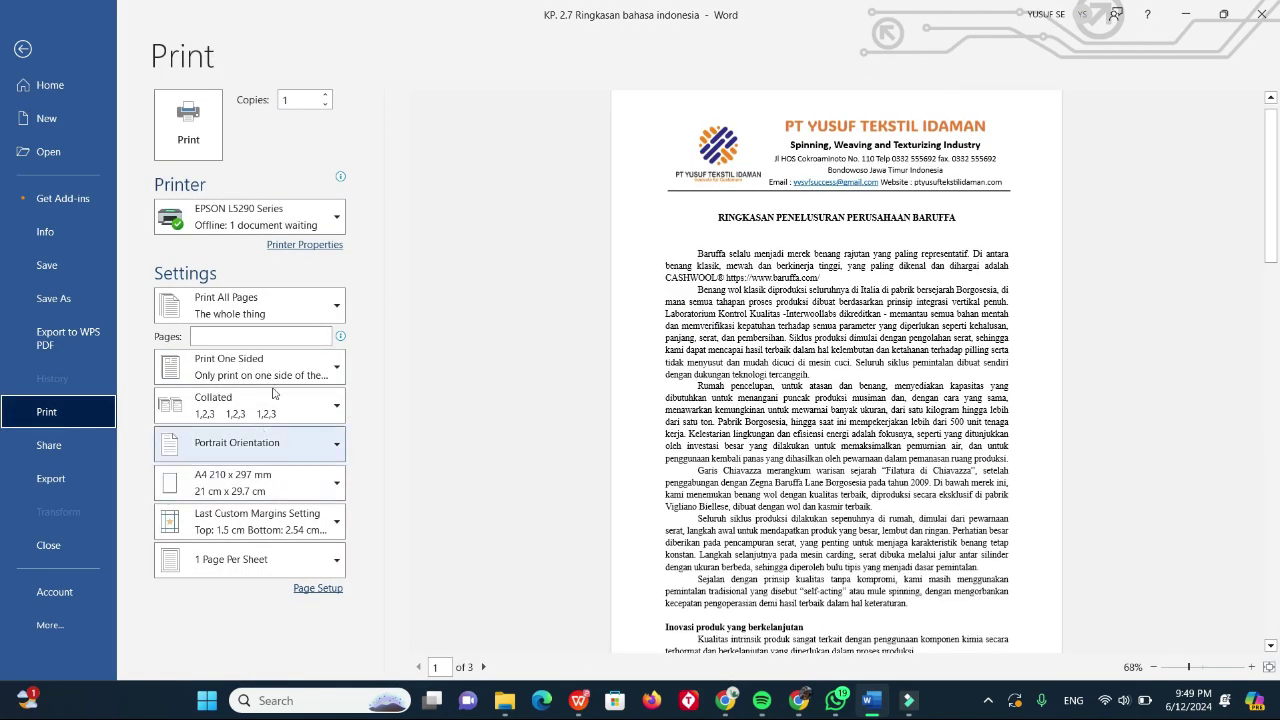
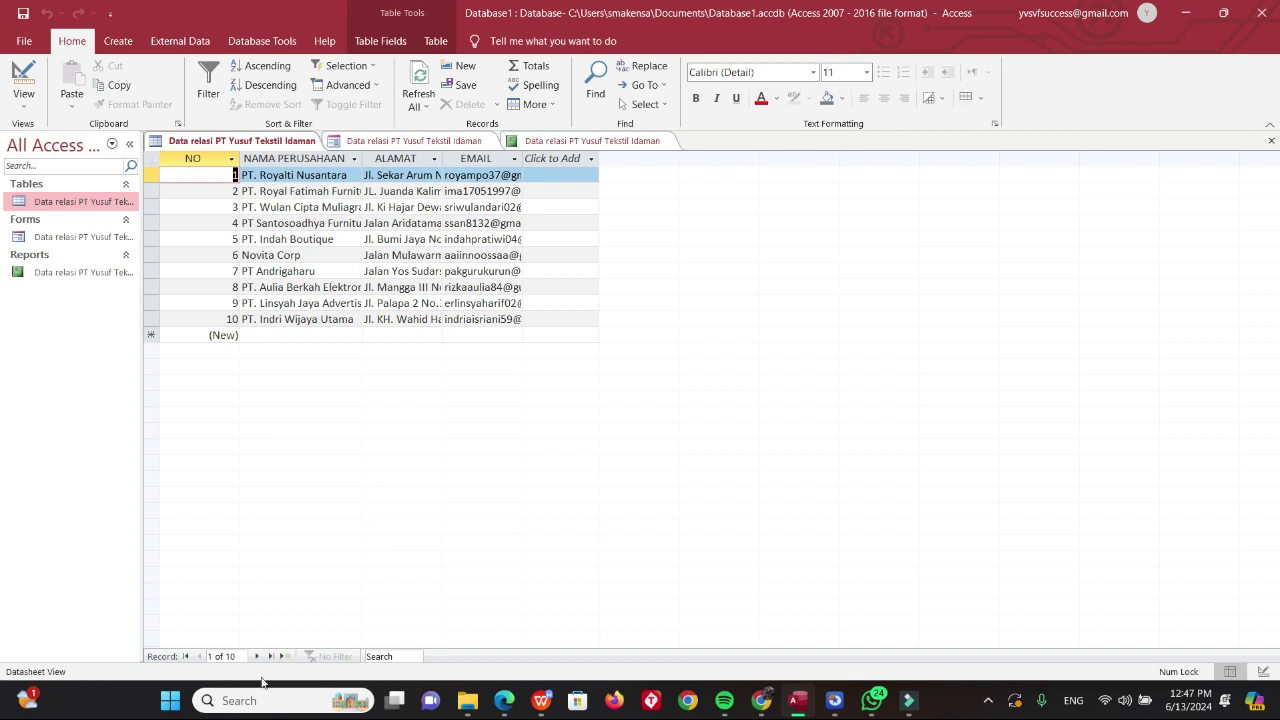
Open a new Access window and start a blank database with the file name "Data Peserta Pameran".
{"action": "left_click", "coordinate": [252, 701]}
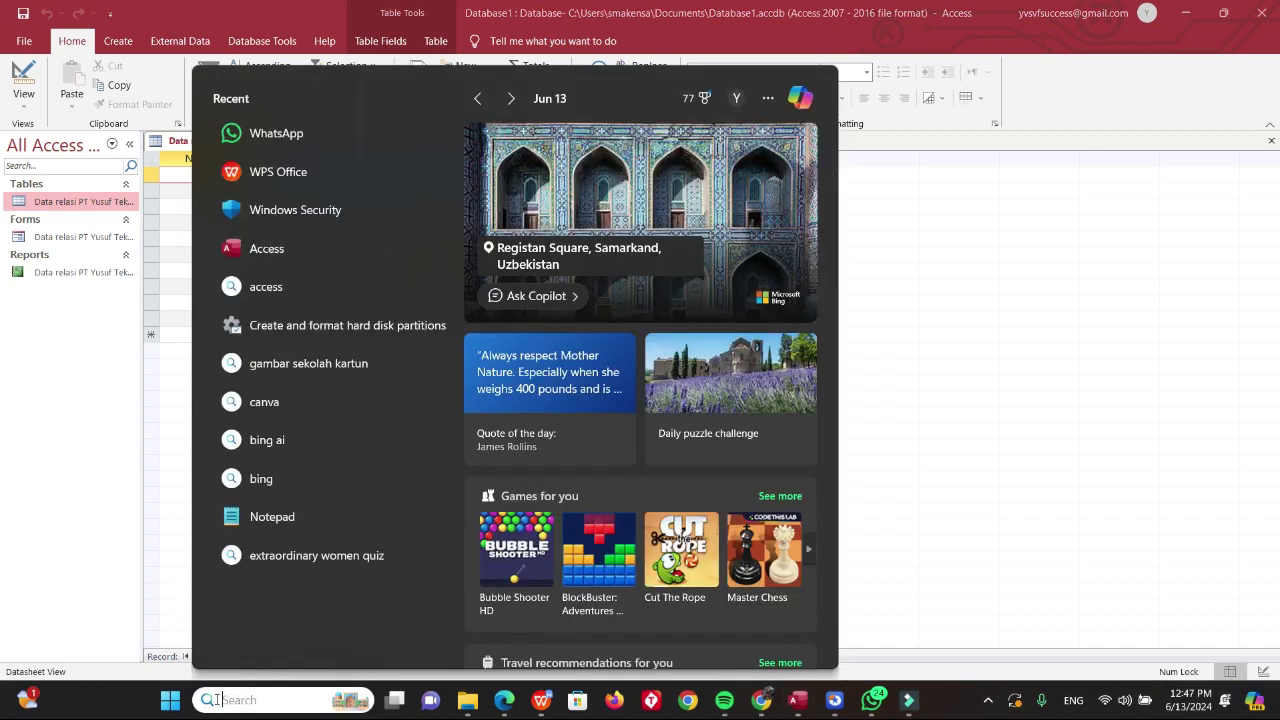
{"action": "left_click", "coordinate": [263, 250]}
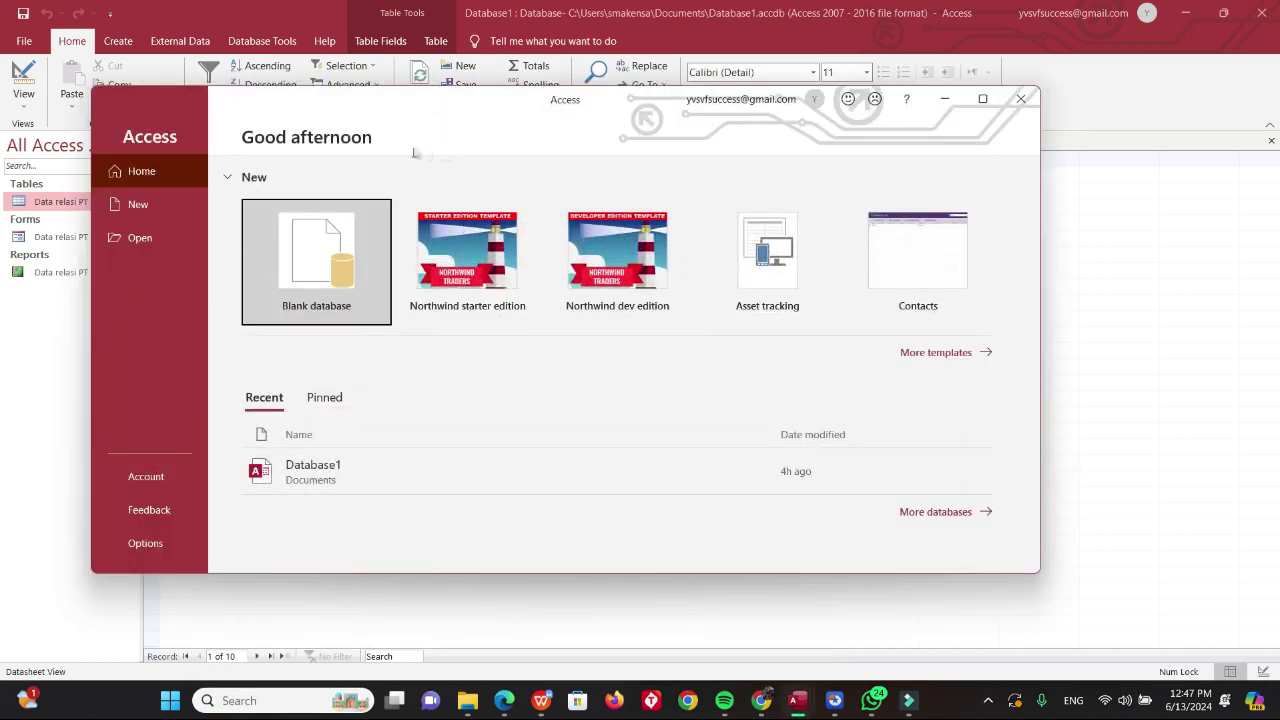
{"action": "left_click", "coordinate": [319, 265]}
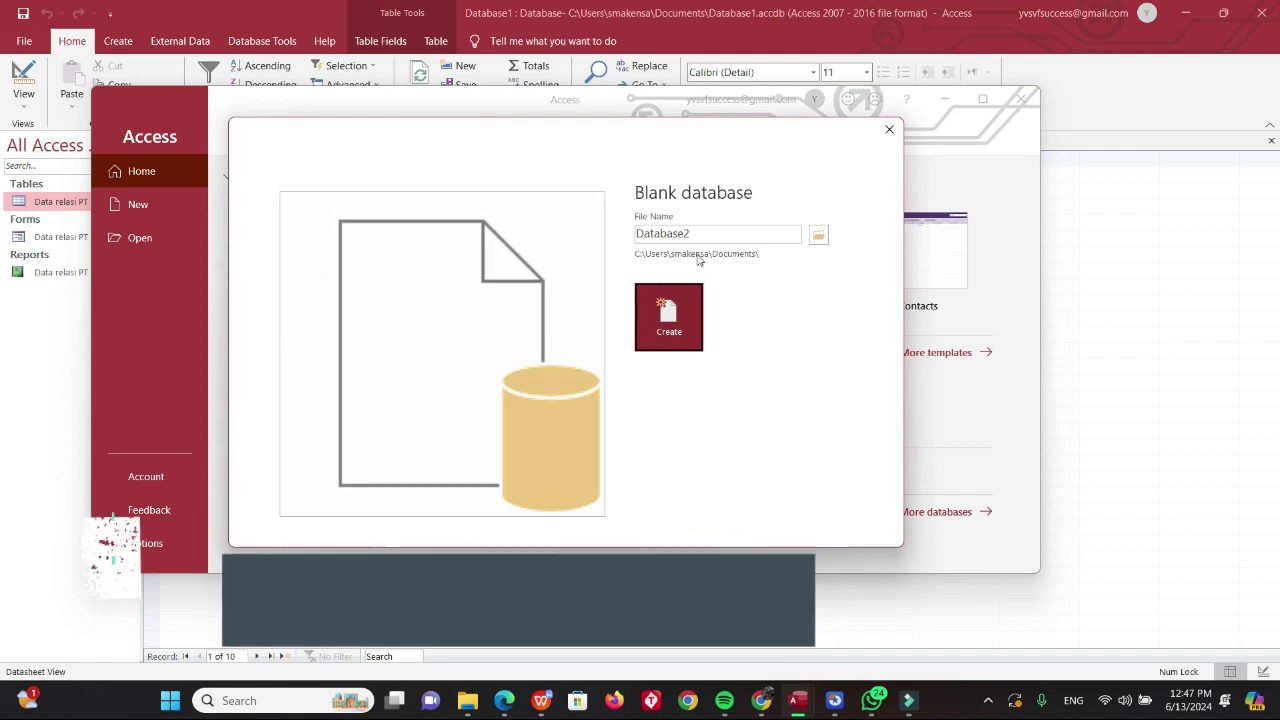
{"action": "double_click", "coordinate": [699, 235]}
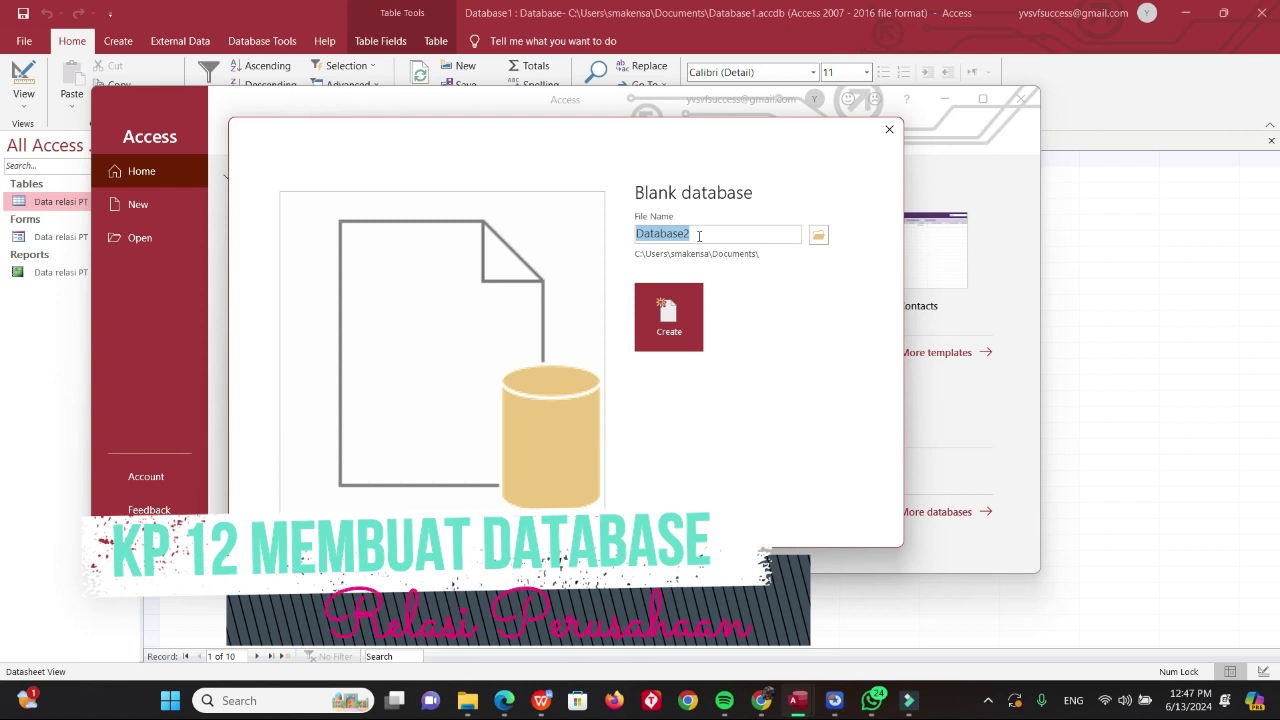
{"action": "type", "text": "Data"}
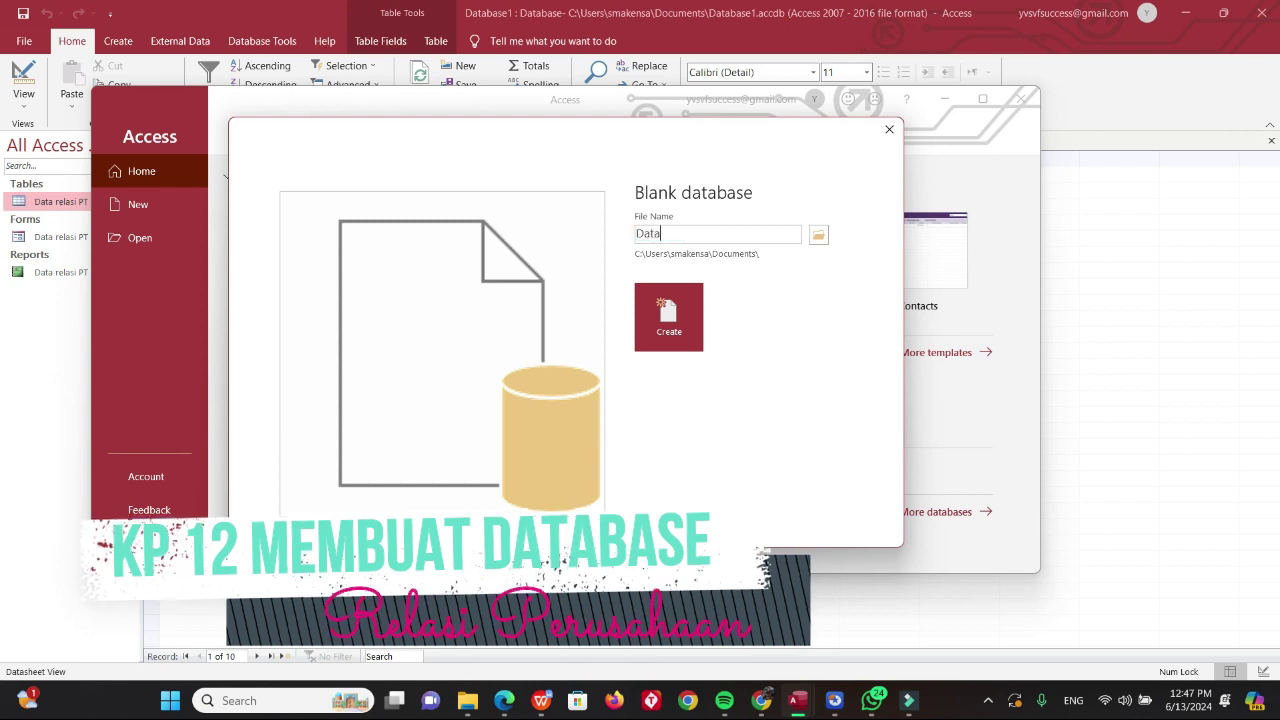
{"action": "type", "text": " Peserta Pameran"}
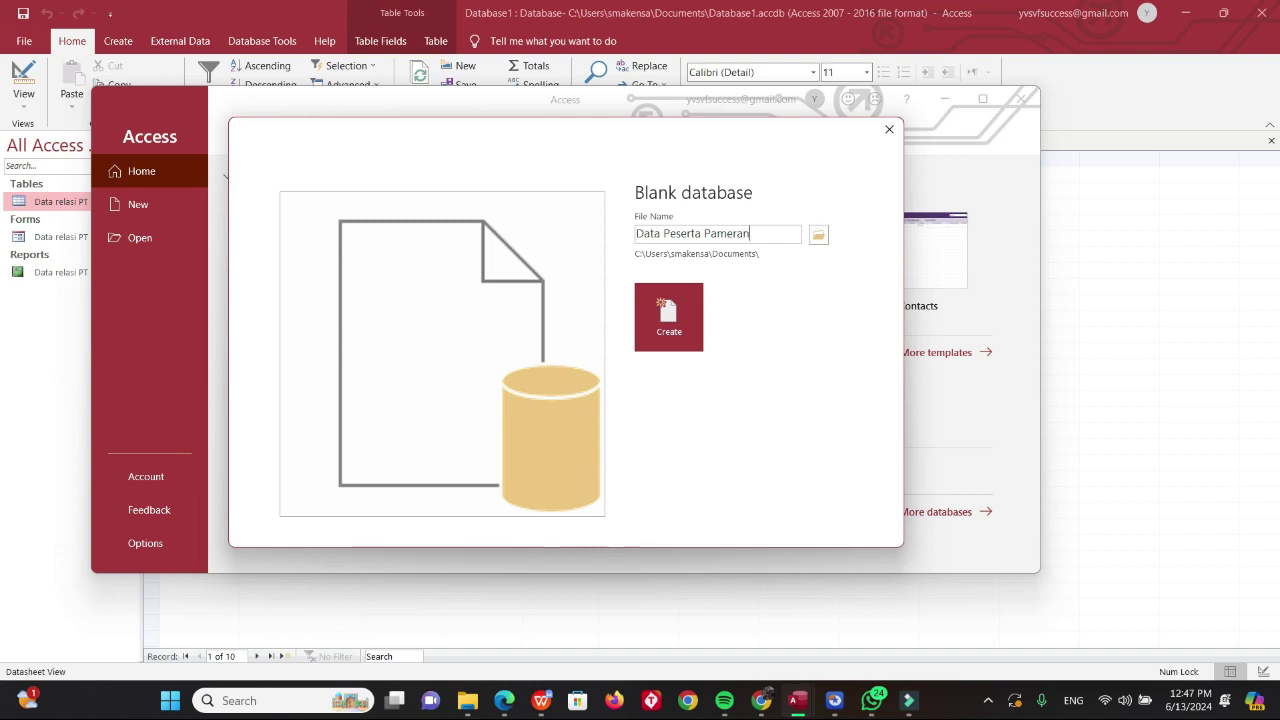
Create the database in the "2. Produksi Dokumen" folder under the file name "Data Peserta Pameran Singapore".
{"action": "left_click", "coordinate": [820, 238]}
{"action": "scroll", "coordinate": [180, 300], "scroll_direction": "down", "scroll_amount": 3}
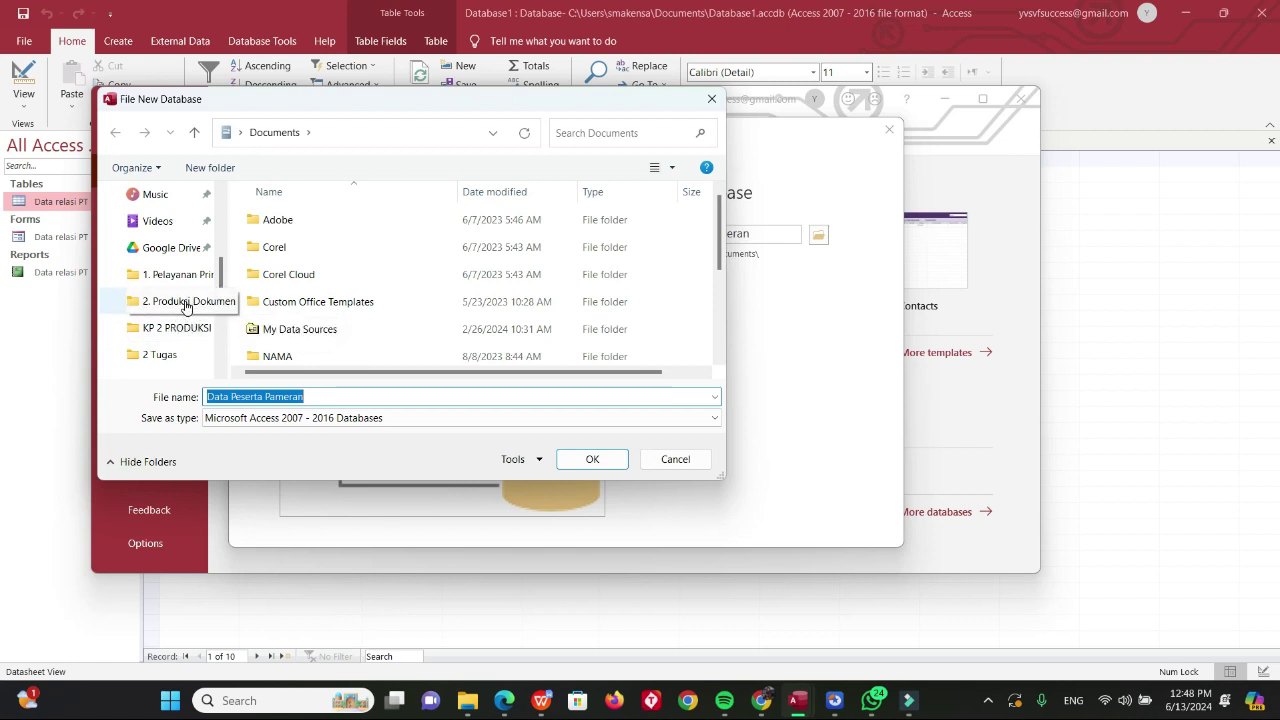
{"action": "left_click", "coordinate": [190, 302]}
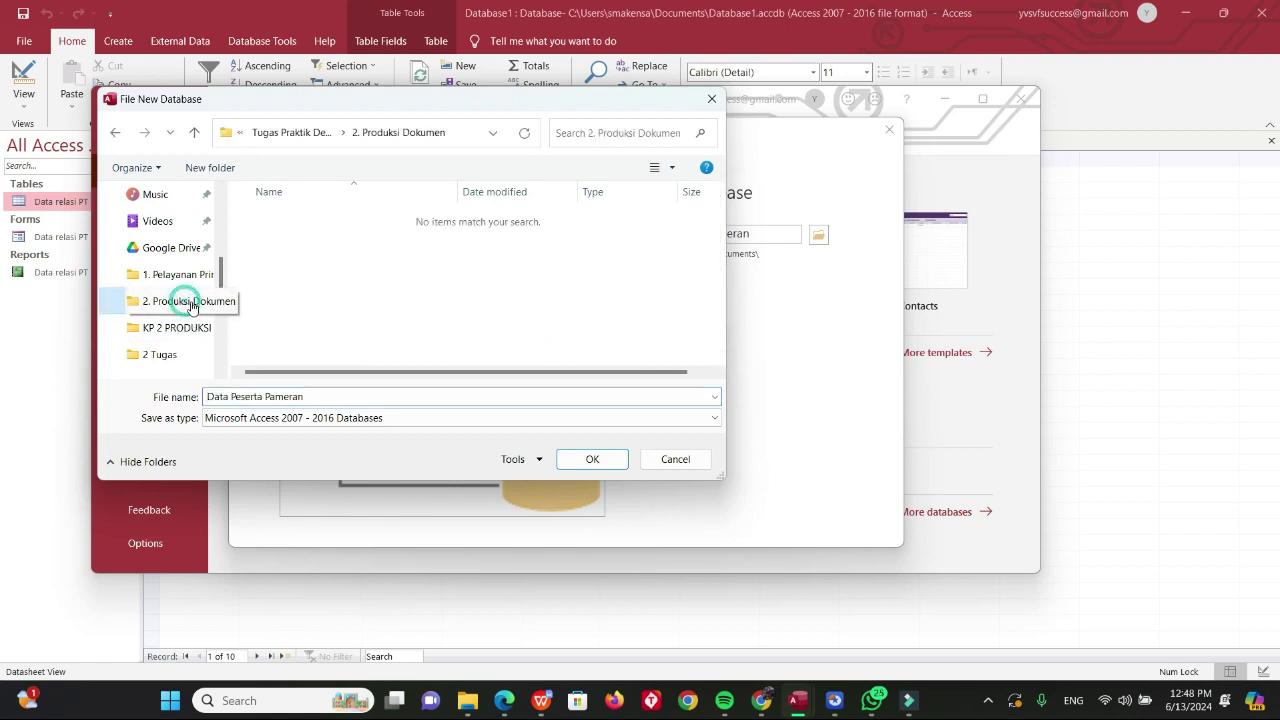
{"action": "left_click", "coordinate": [312, 400]}
{"action": "left_click", "coordinate": [314, 400]}
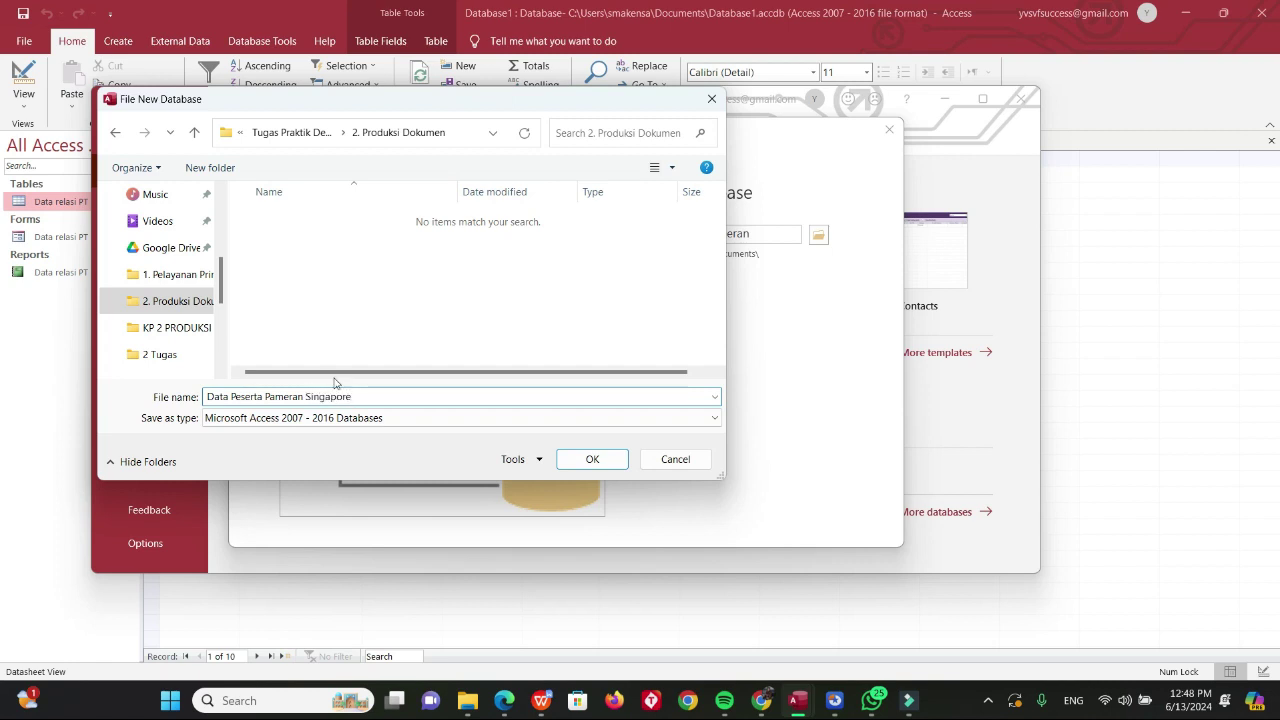
{"action": "left_click", "coordinate": [590, 459]}
{"action": "left_click", "coordinate": [701, 370]}
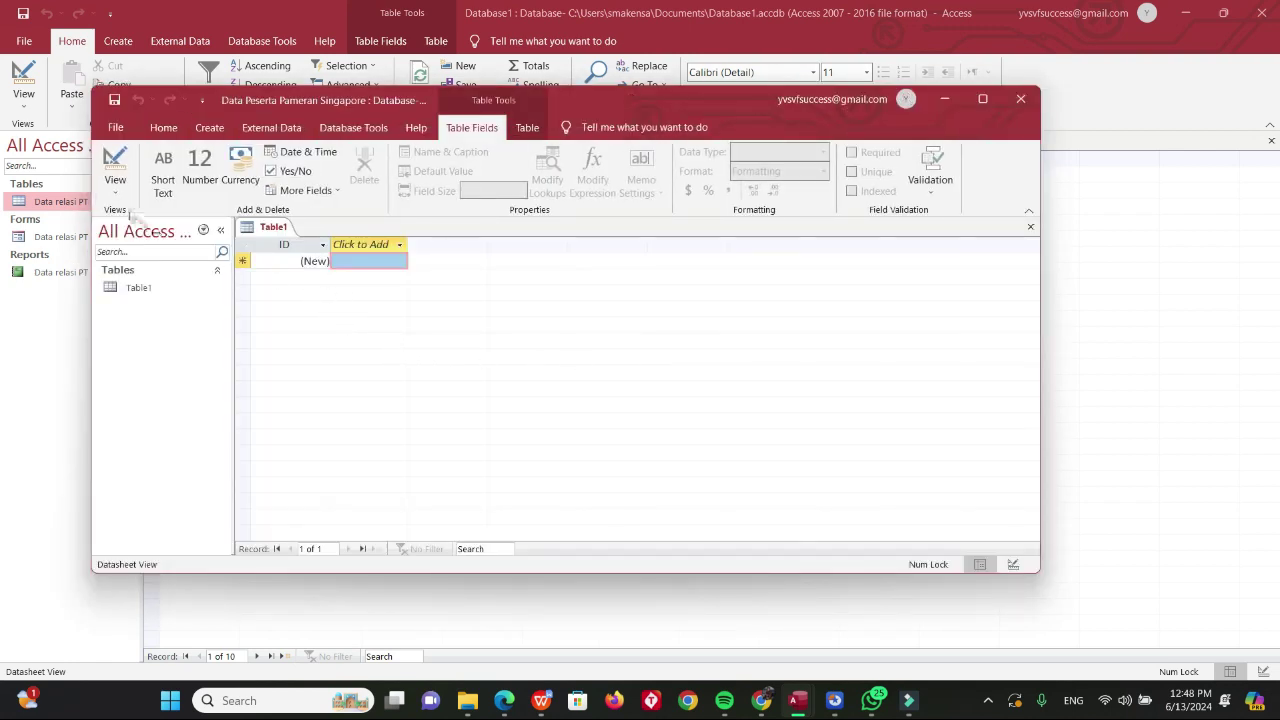
Switch the new table to Design View, saving it as "Peserta Pameran".
{"action": "left_click", "coordinate": [116, 192]}
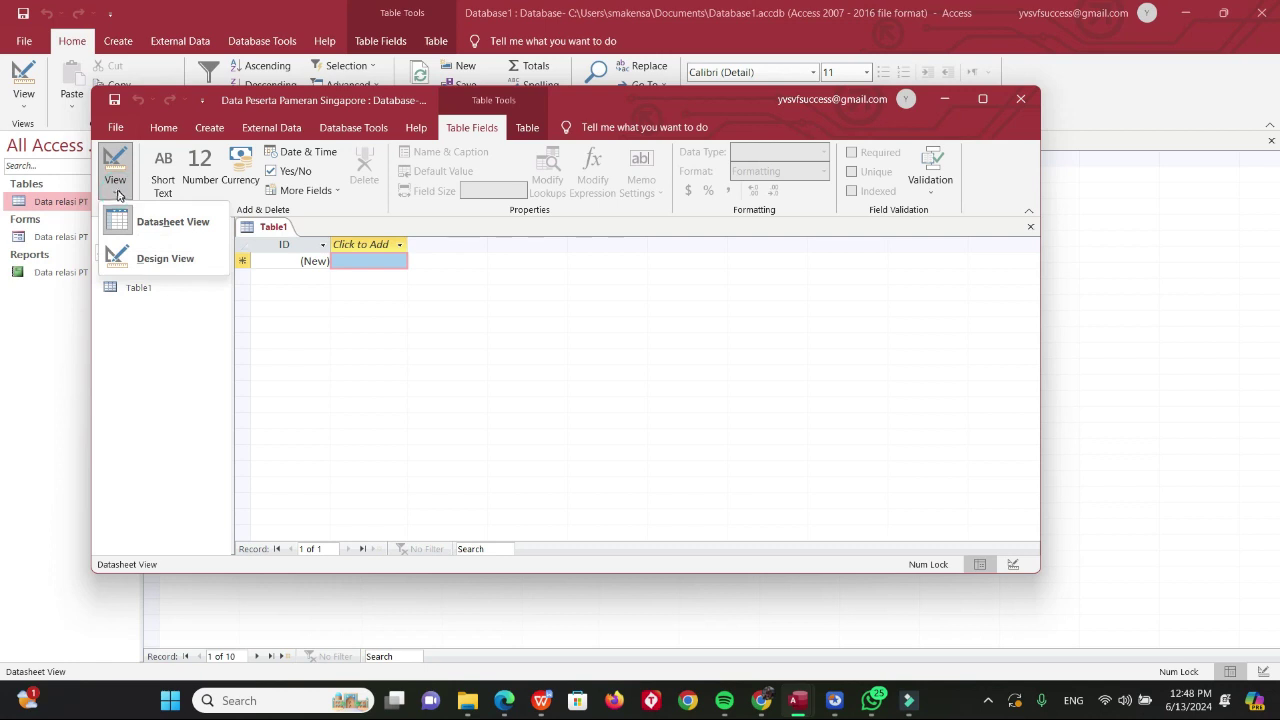
{"action": "left_click", "coordinate": [152, 259]}
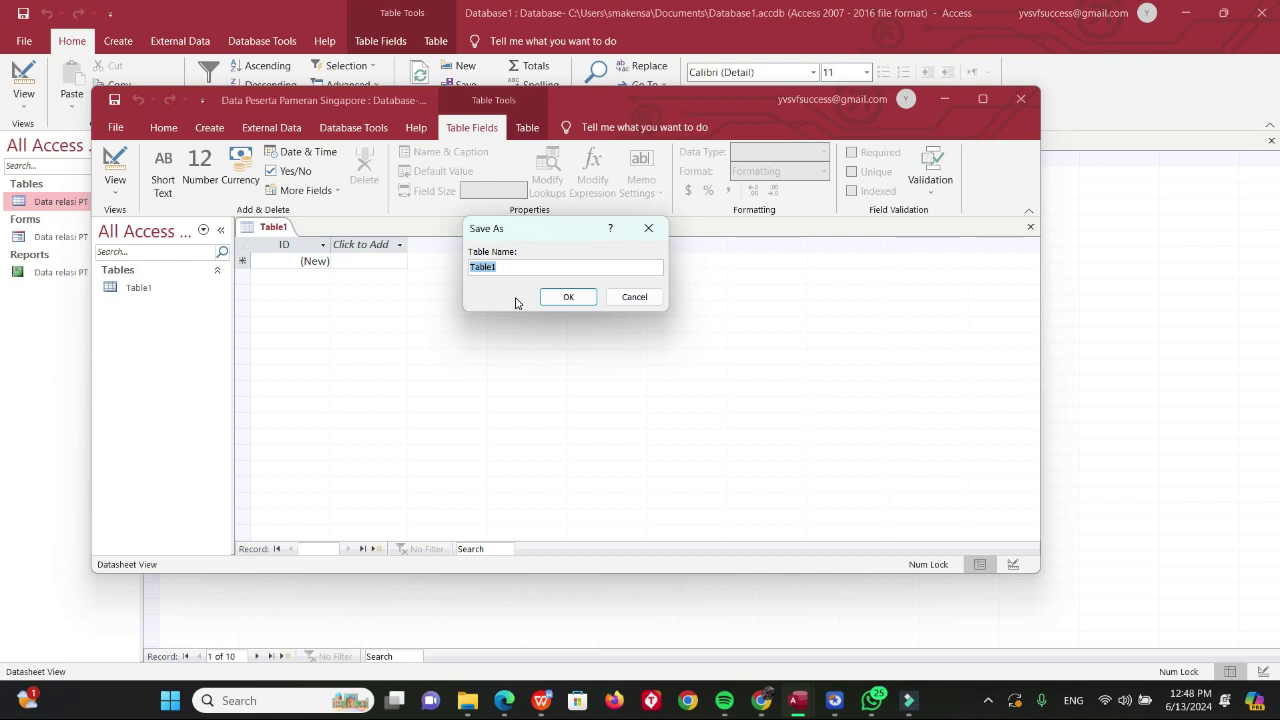
{"action": "type", "text": "Peserta Pameran"}
{"action": "key", "text": "Return"}
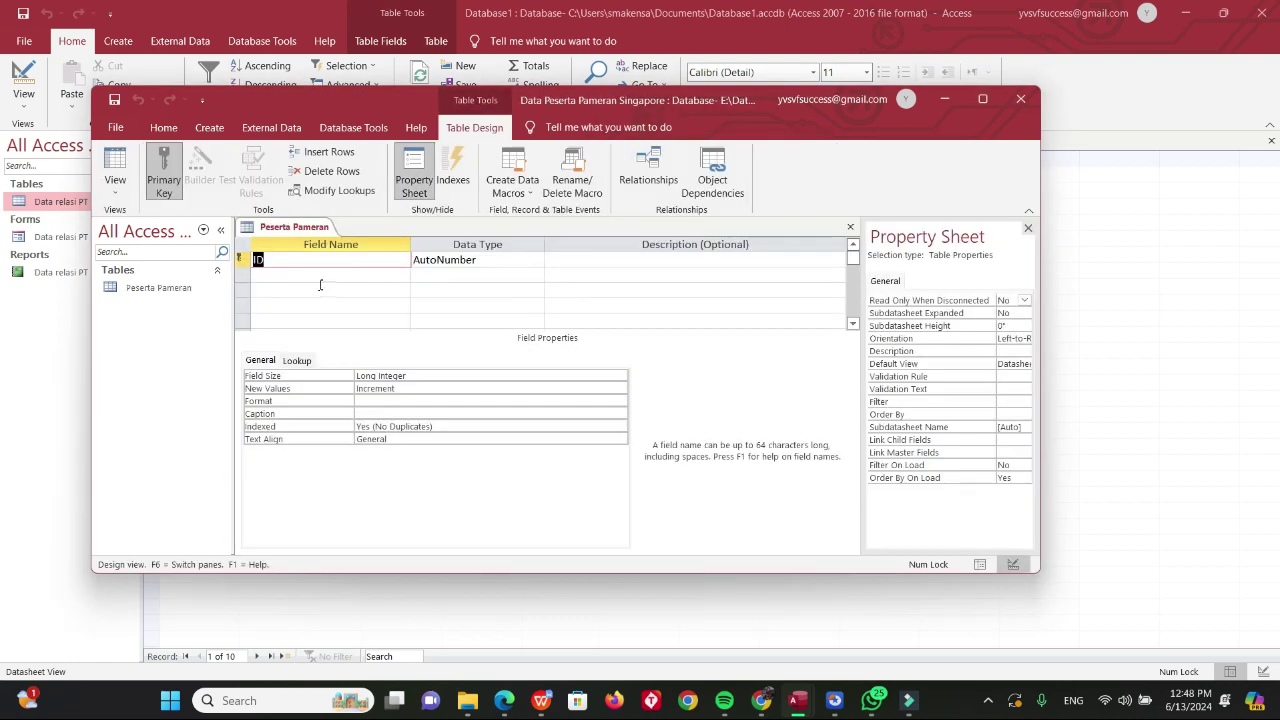
Rename the ID field to NO and add Short Text fields Nama Perusahaan, Alamat and Email to the table.
{"action": "type", "text": "NO"}
{"action": "left_click", "coordinate": [337, 276]}
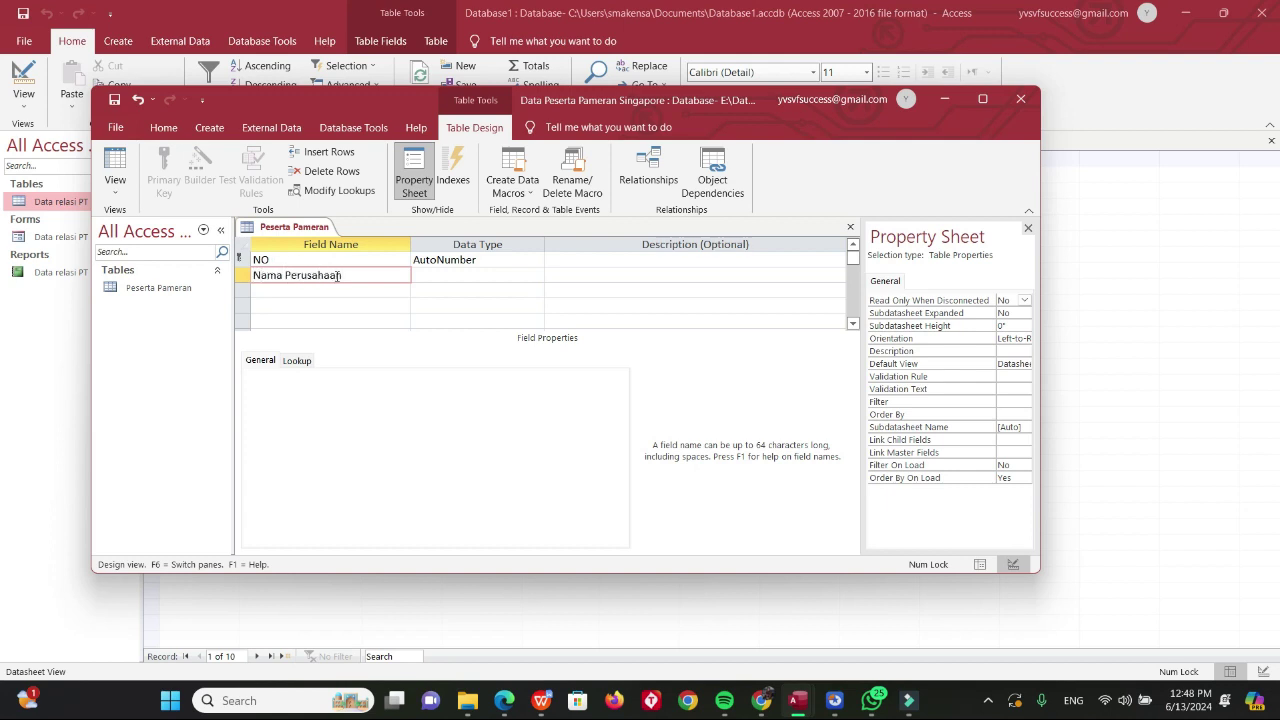
{"action": "type", "text": "Nama Perusahaan"}
{"action": "left_click", "coordinate": [433, 279]}
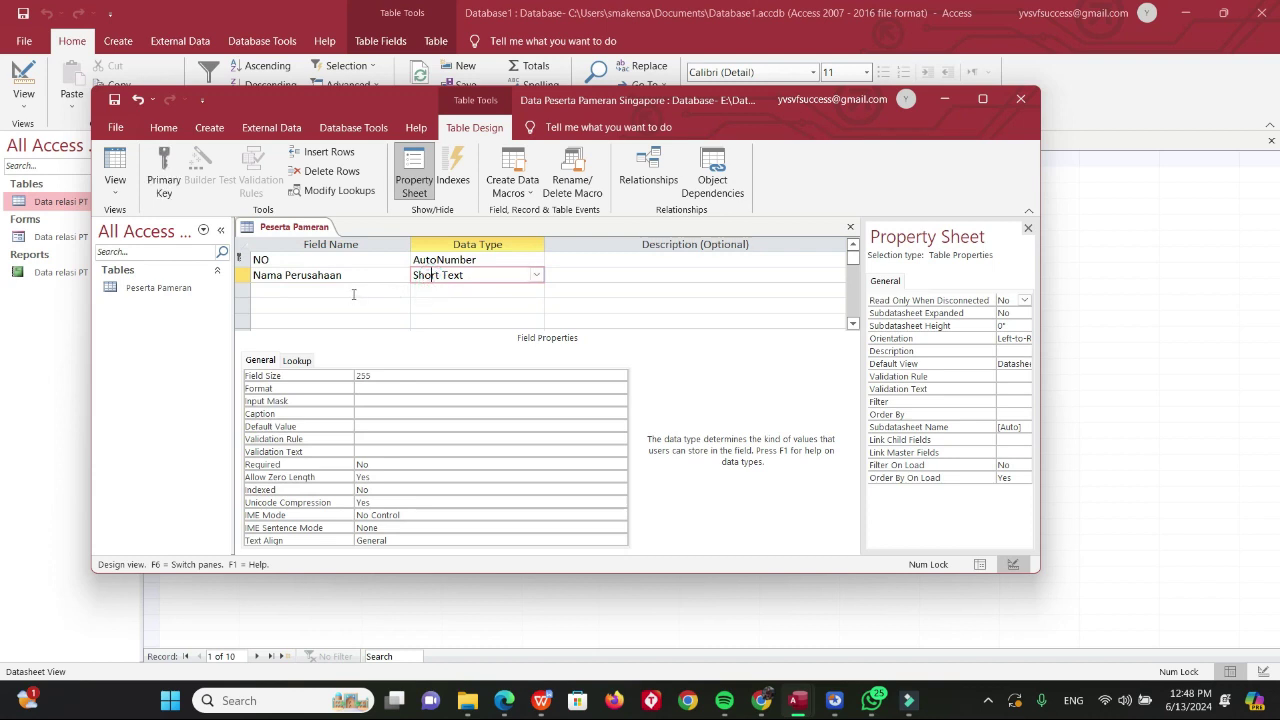
{"action": "left_click", "coordinate": [350, 290]}
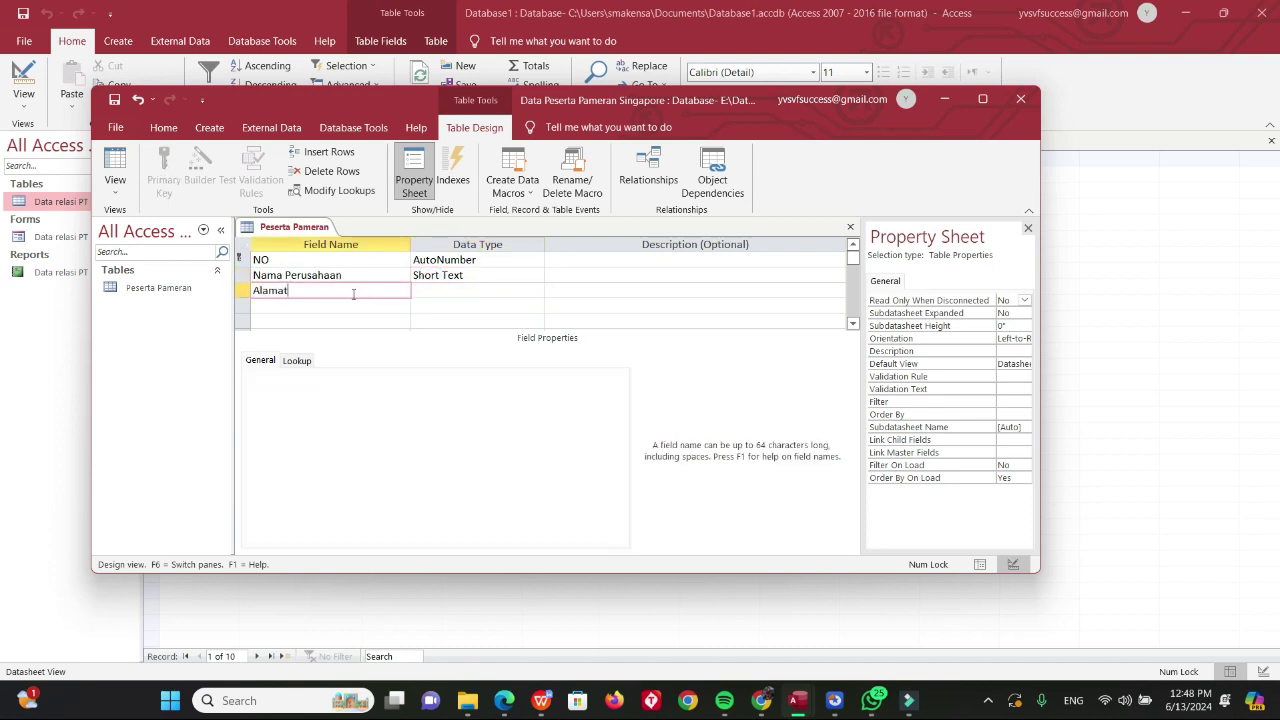
{"action": "key", "text": "Tab"}
{"action": "key", "text": "Tab"}
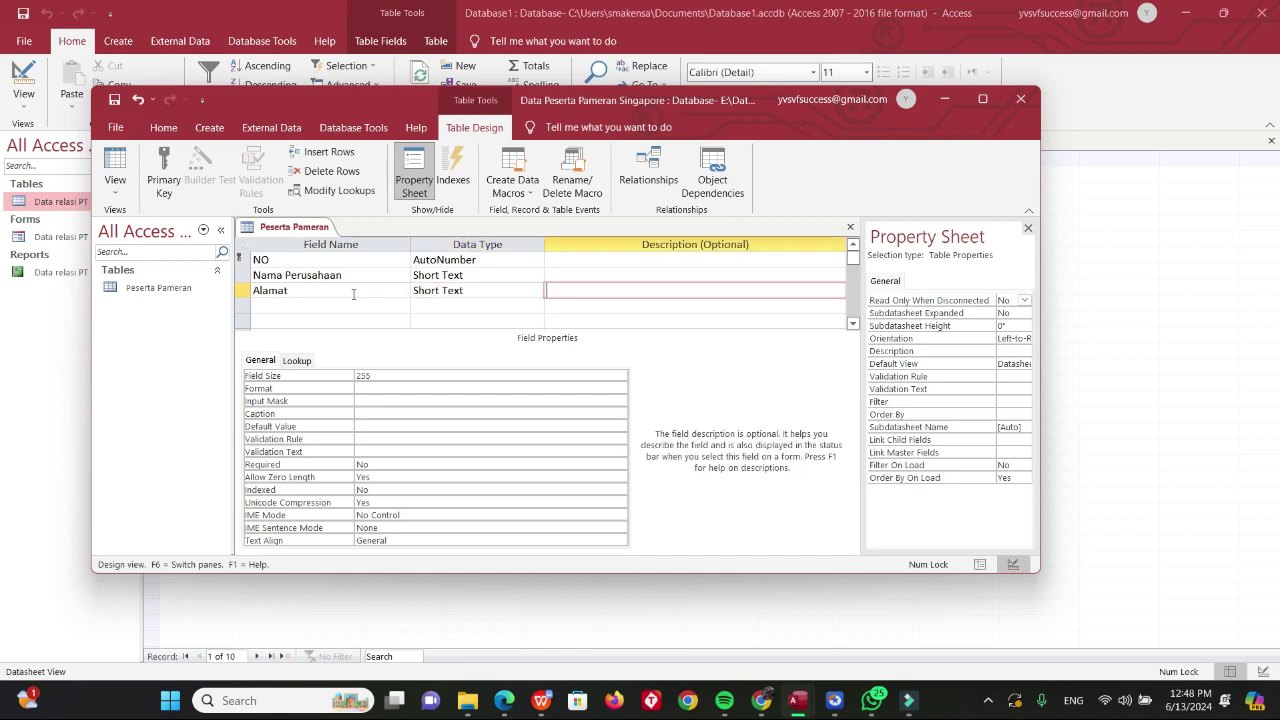
{"action": "left_click", "coordinate": [322, 307]}
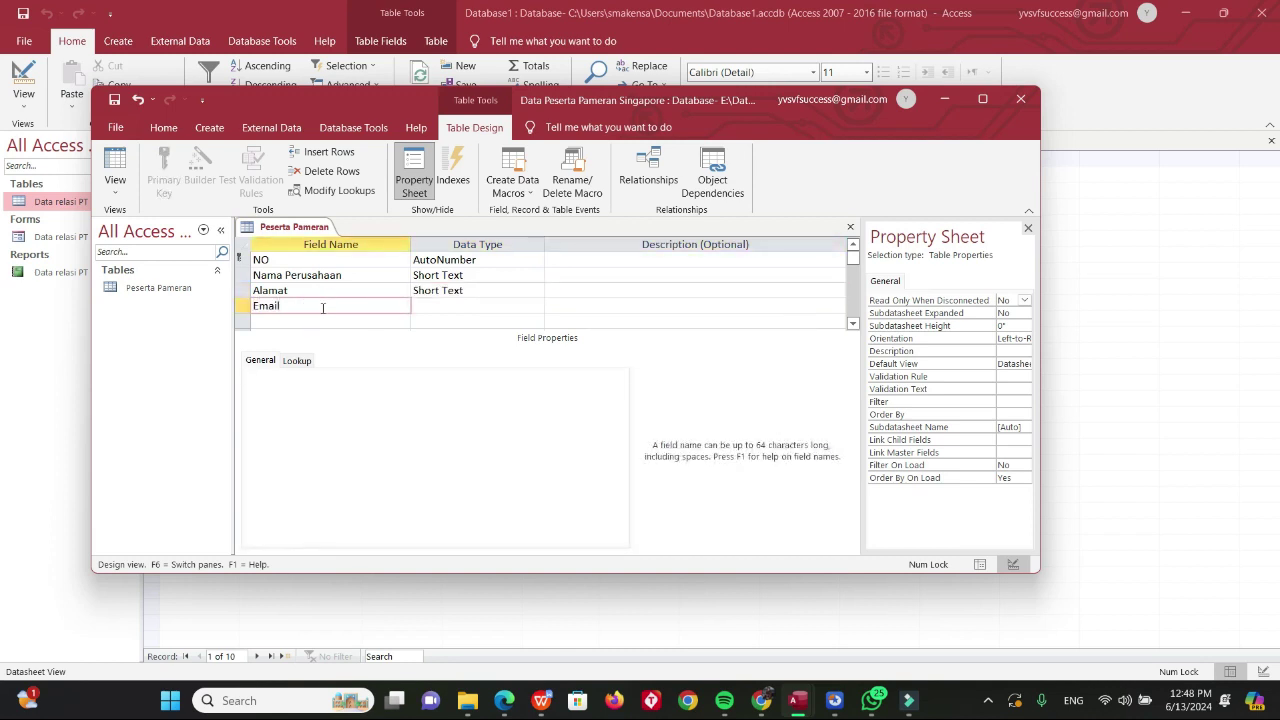
{"action": "key", "text": "Tab"}
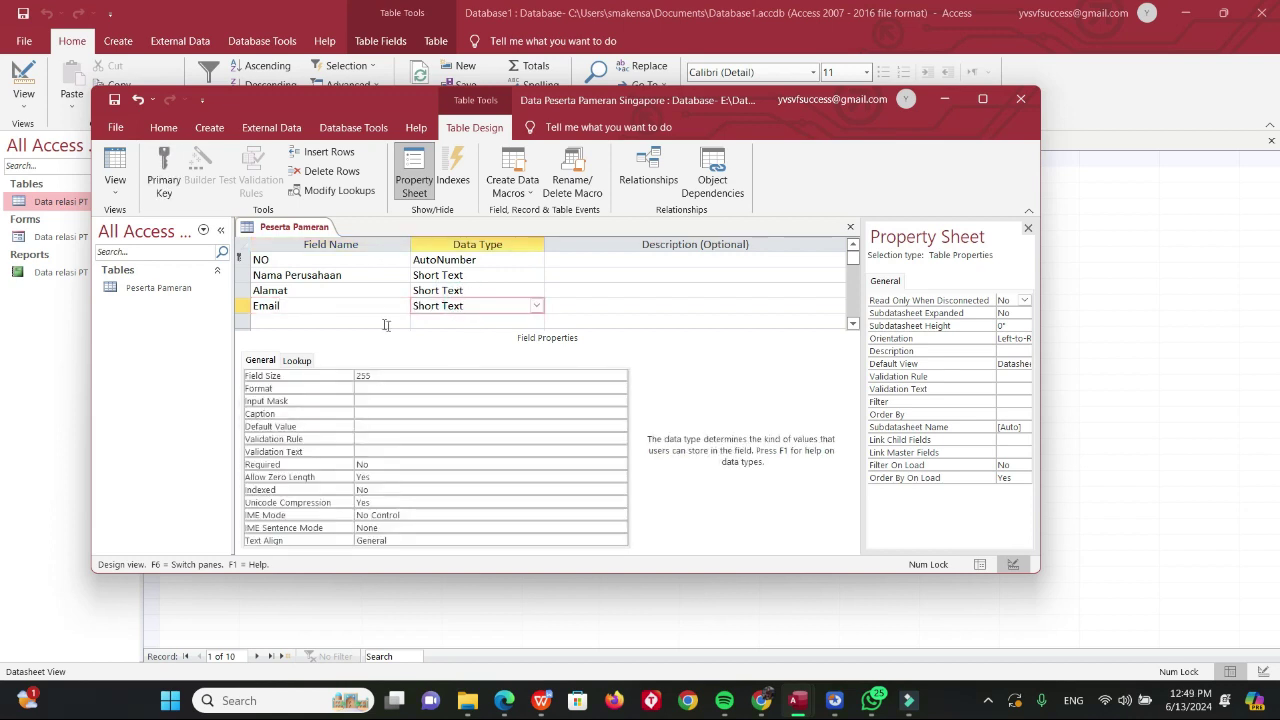
{"action": "left_click", "coordinate": [575, 311]}
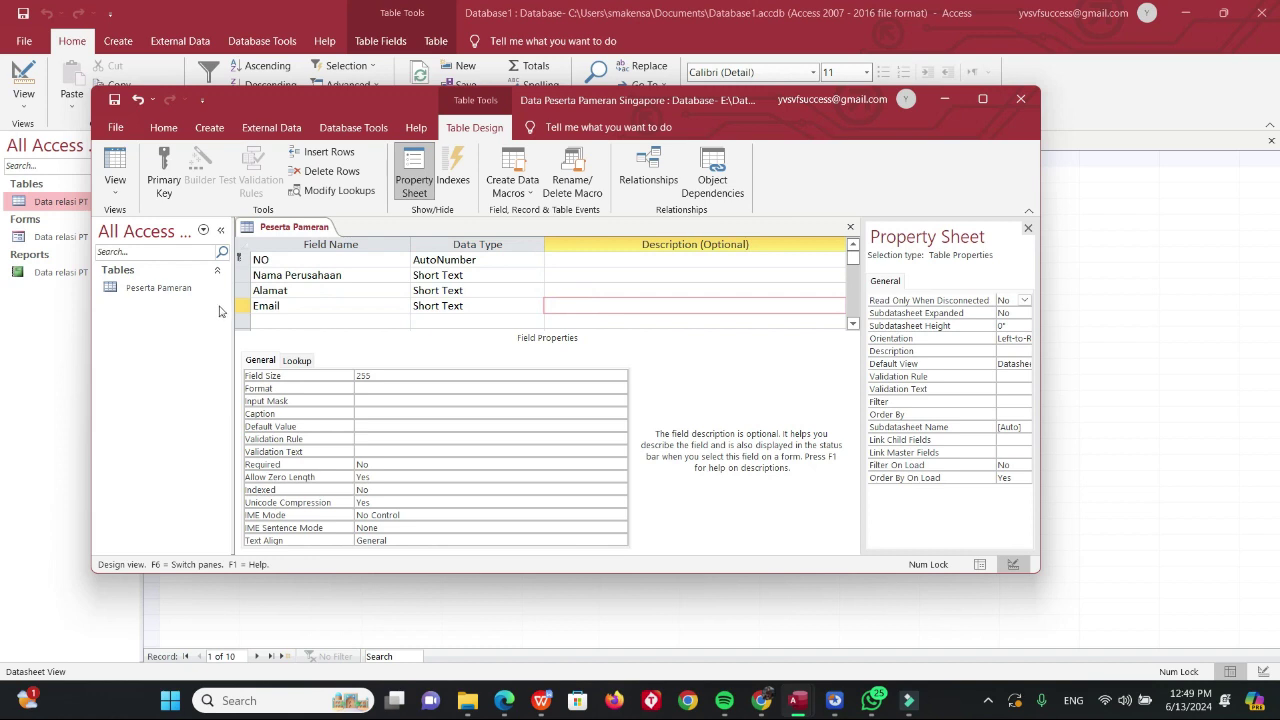
Start the Form Wizard for the Peserta Pameran table and select the fields Nama Perusahaan, Alamat and Email.
{"action": "left_click", "coordinate": [209, 128]}
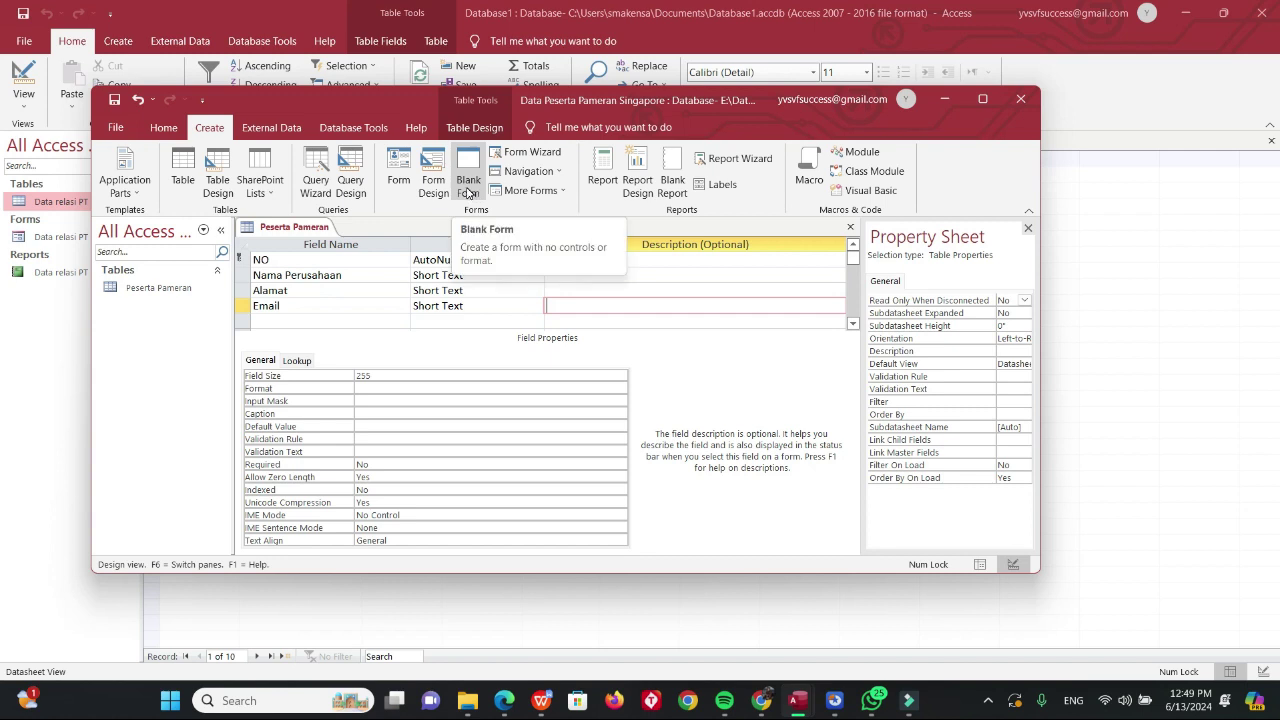
{"action": "left_click", "coordinate": [536, 156]}
{"action": "left_click", "coordinate": [580, 399]}
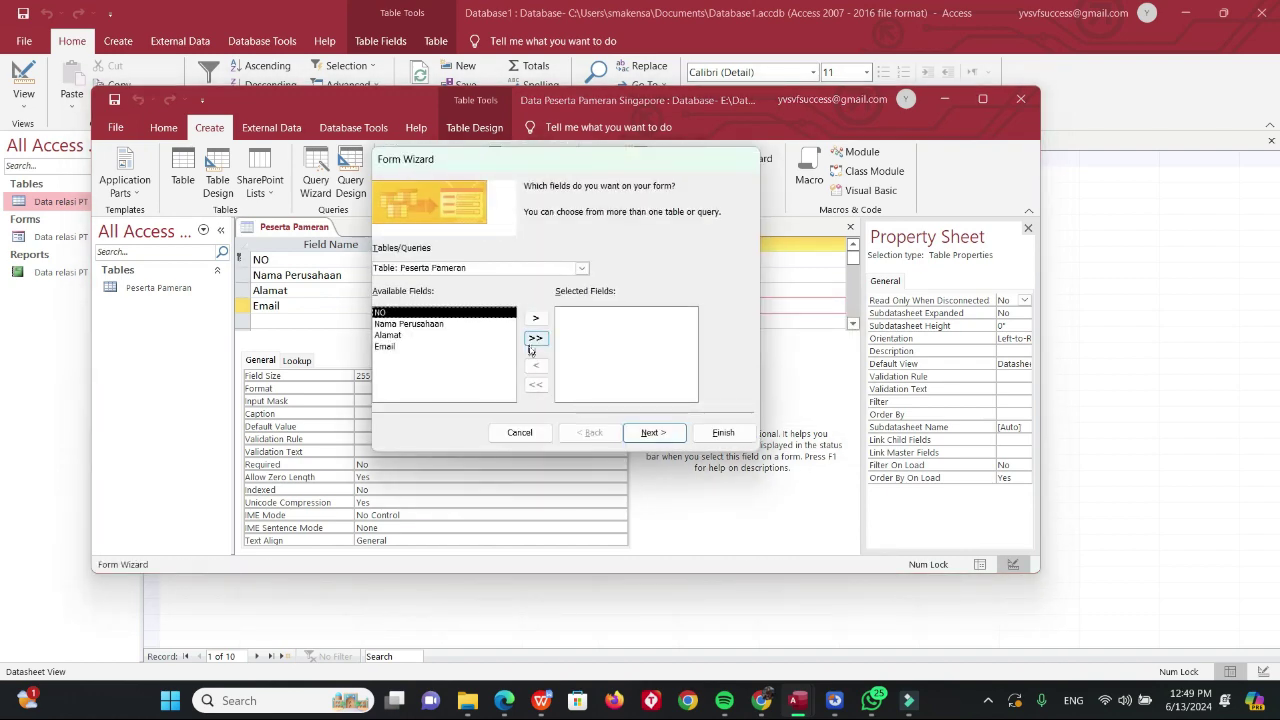
{"action": "left_click", "coordinate": [449, 325]}
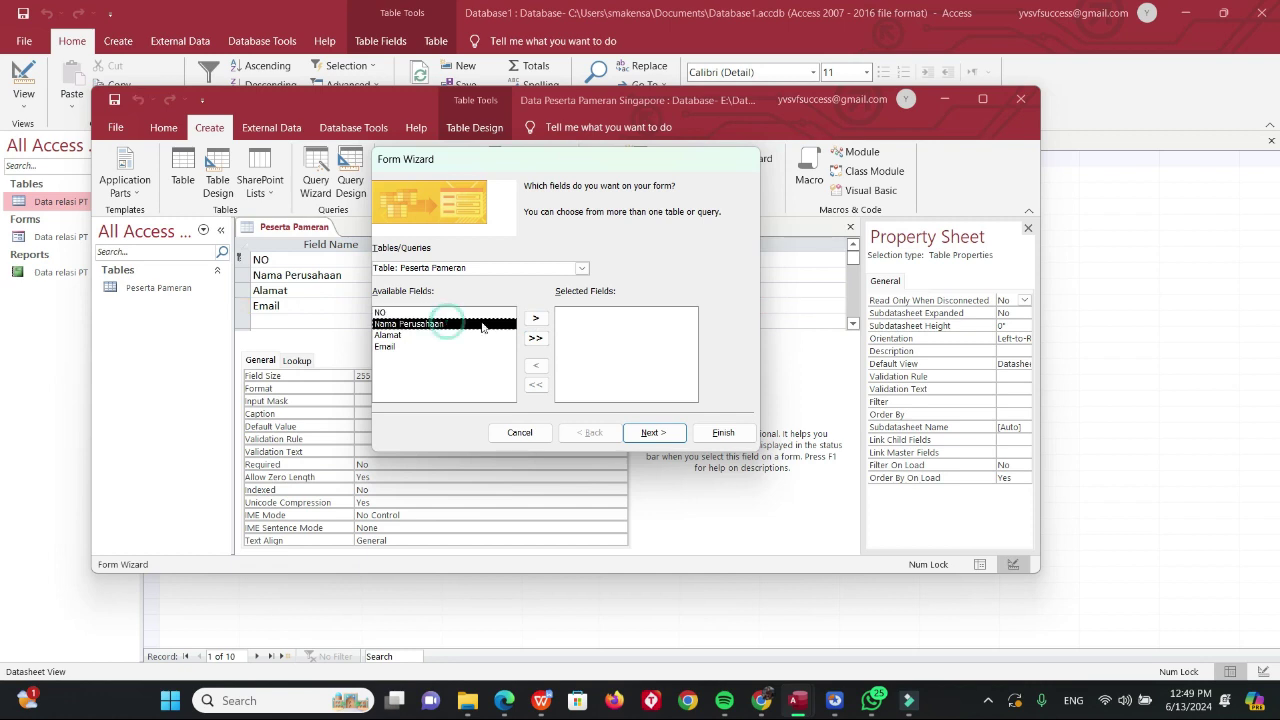
{"action": "left_click", "coordinate": [533, 320]}
{"action": "left_click", "coordinate": [533, 320]}
{"action": "left_click", "coordinate": [533, 320]}
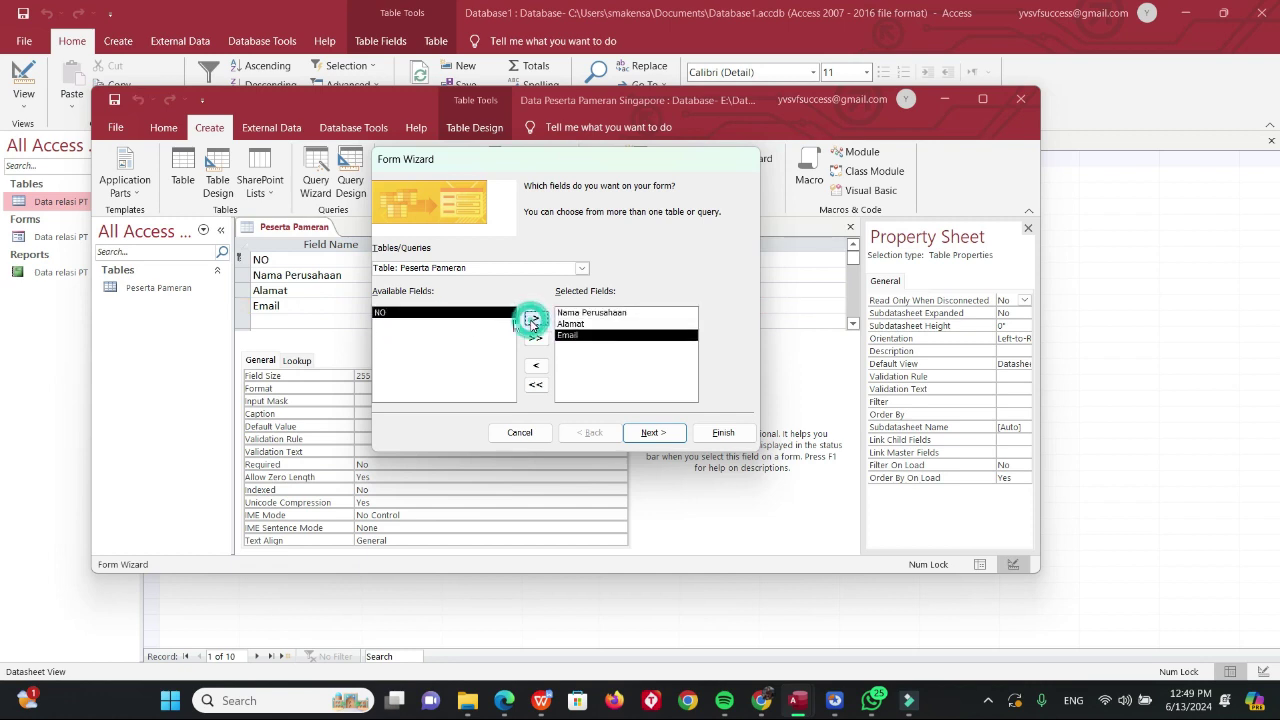
Finish the form with the Columnar layout and the title "Peserta Pameran", and dismiss the wizard's message.
{"action": "left_click", "coordinate": [643, 430]}
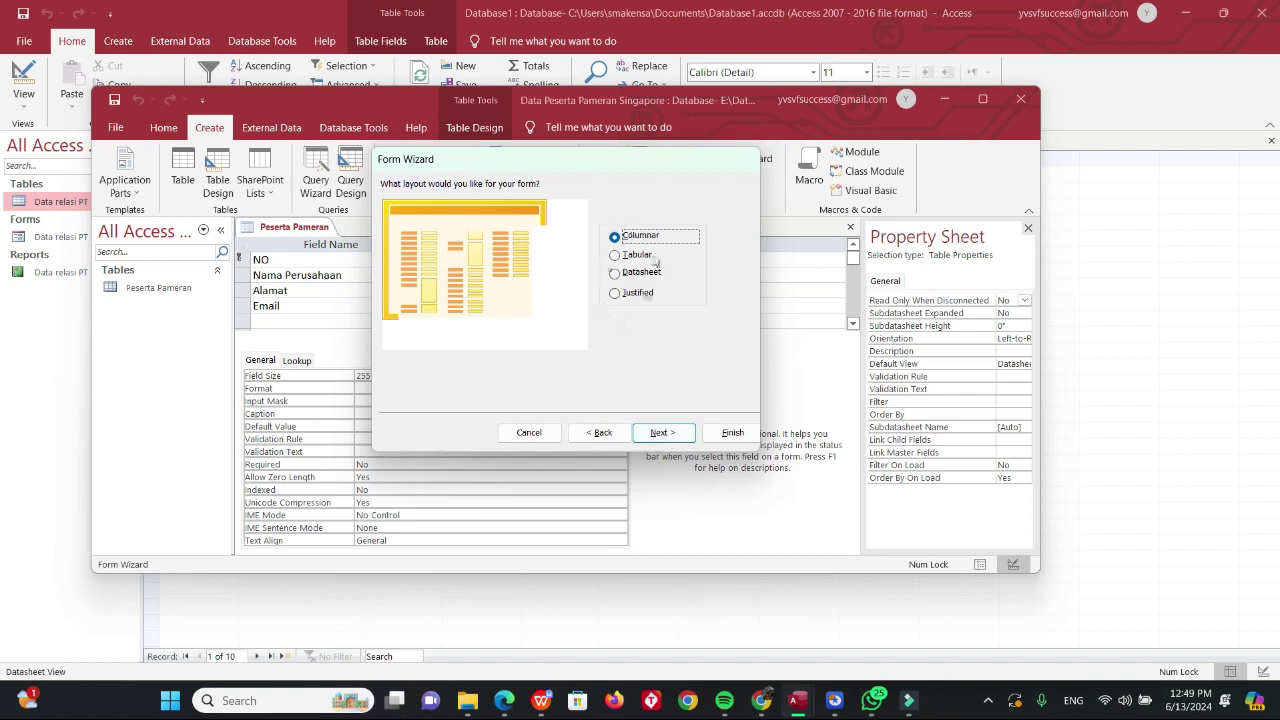
{"action": "left_click", "coordinate": [663, 432]}
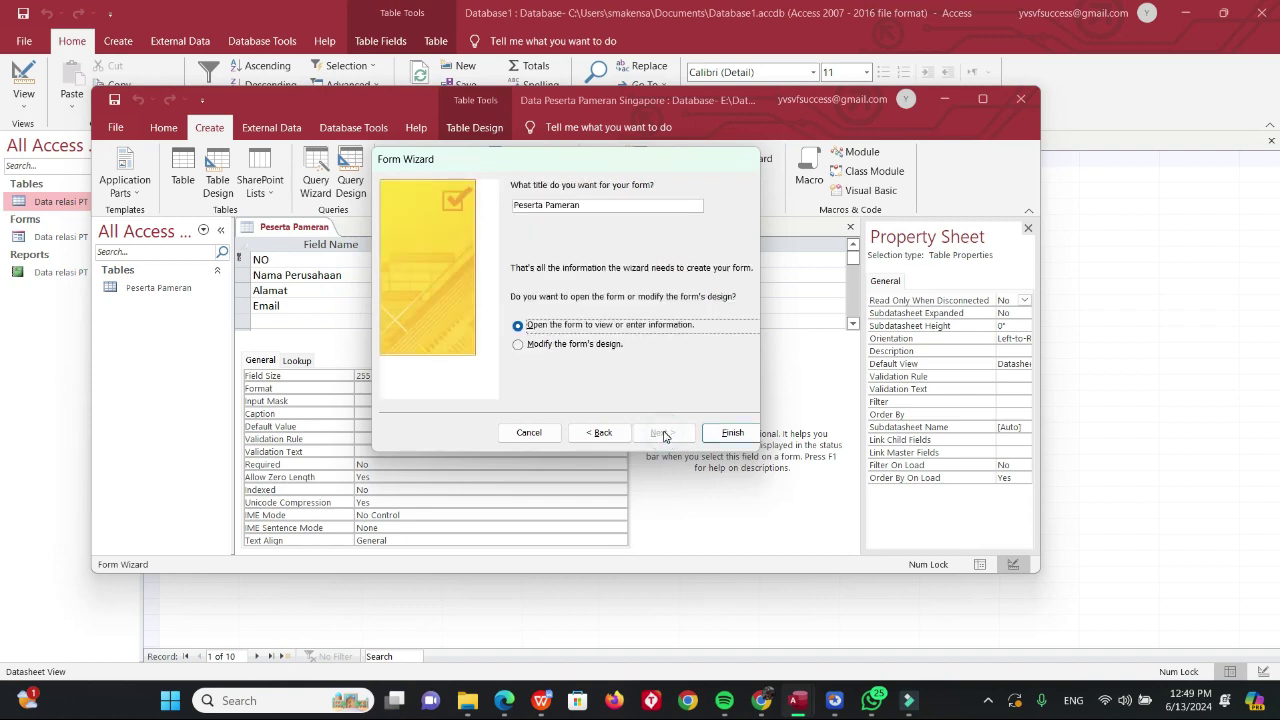
{"action": "left_click", "coordinate": [732, 432]}
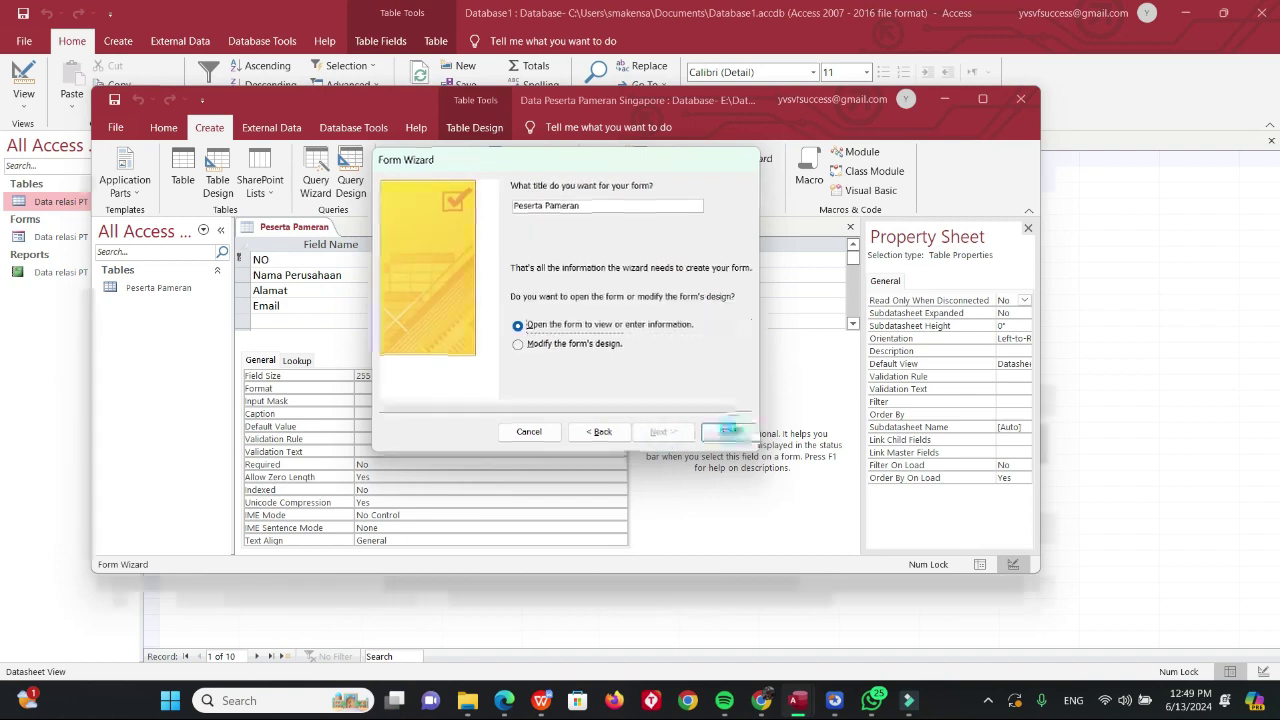
{"action": "left_click", "coordinate": [645, 394]}
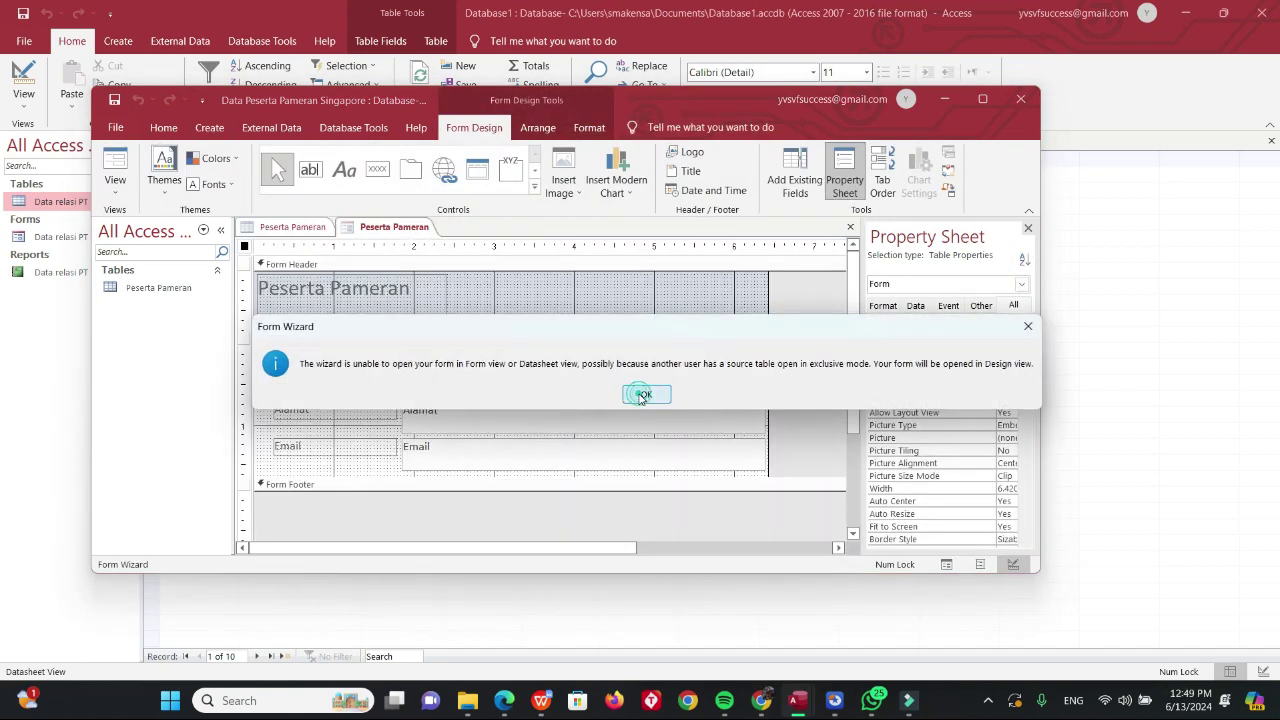
Move the form's title label to about 2.4 inches from the header's left edge and change its text to "PESERTA PAMERAN".
{"action": "left_click", "coordinate": [982, 100]}
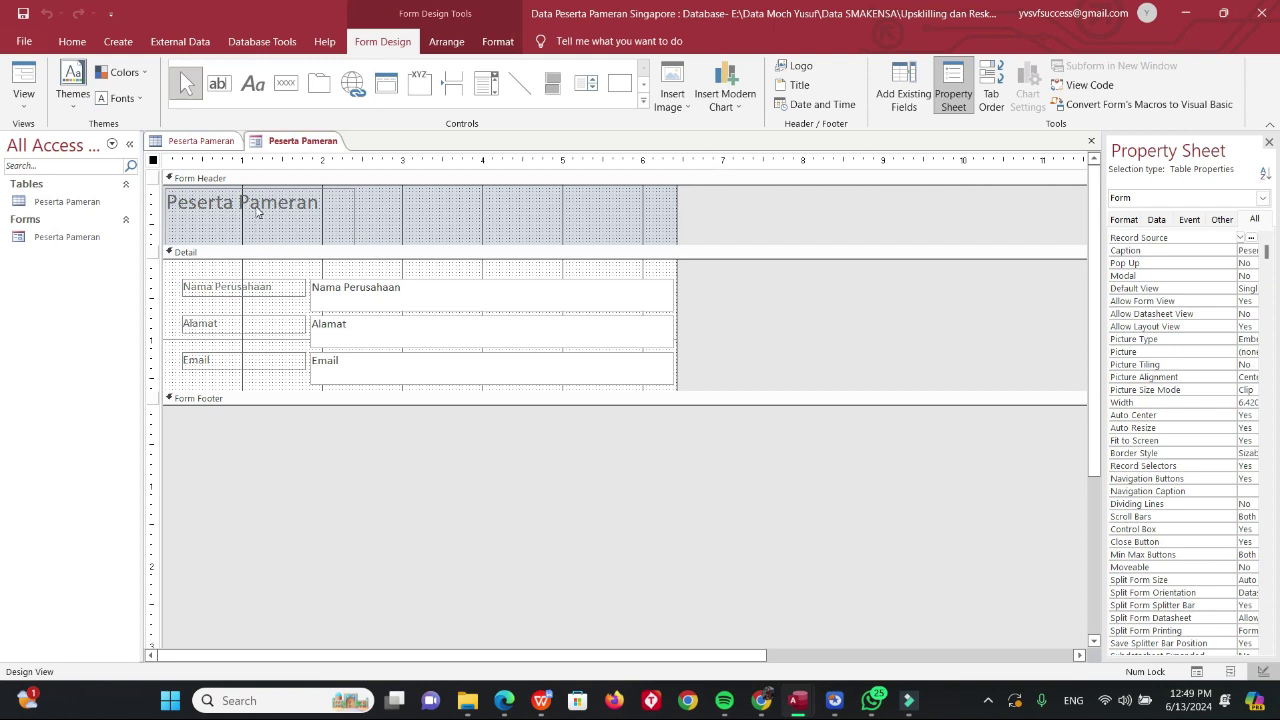
{"action": "left_click", "coordinate": [257, 211]}
{"action": "mouse_move", "coordinate": [274, 189]}
{"action": "left_mouse_down"}
{"action": "mouse_move", "coordinate": [452, 200]}
{"action": "mouse_move", "coordinate": [463, 189]}
{"action": "mouse_move", "coordinate": [286, 200]}
{"action": "left_mouse_up"}
{"action": "left_click", "coordinate": [452, 203]}
{"action": "key", "text": "Caps_Lock"}
{"action": "type", "text": "PESERTA"}
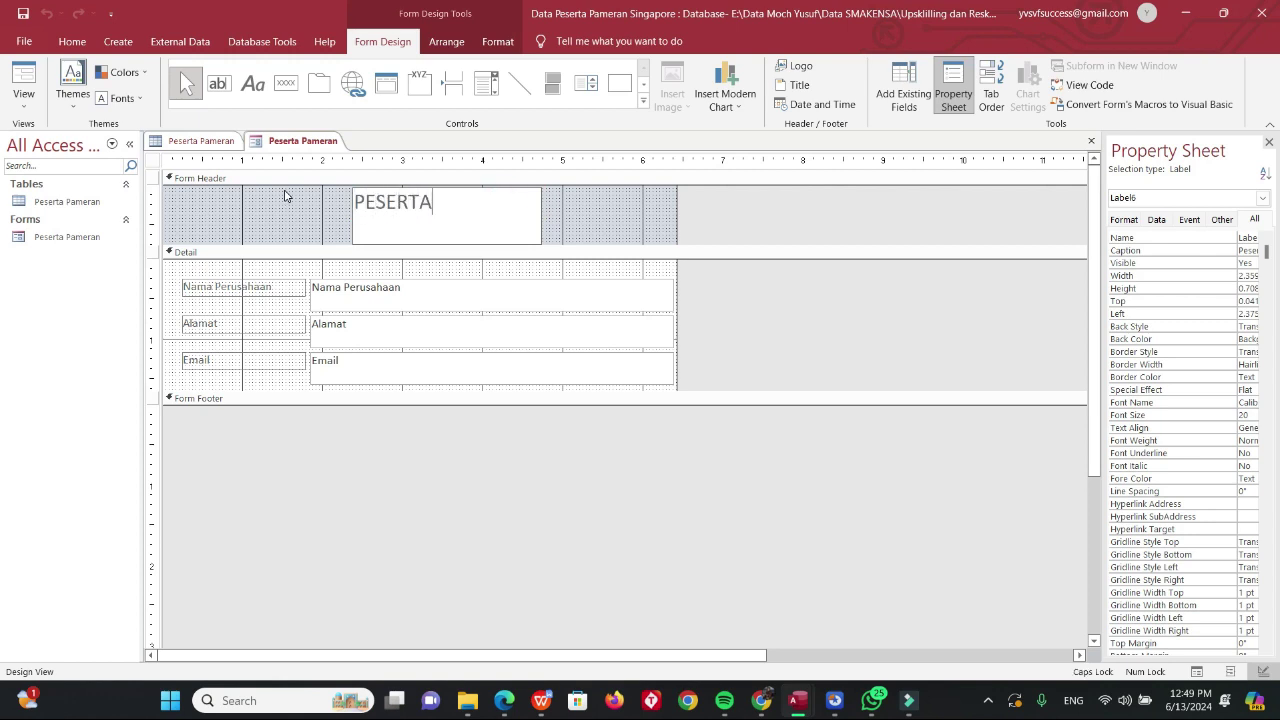
{"action": "type", "text": " PAMERAN"}
{"action": "left_click", "coordinate": [298, 203]}
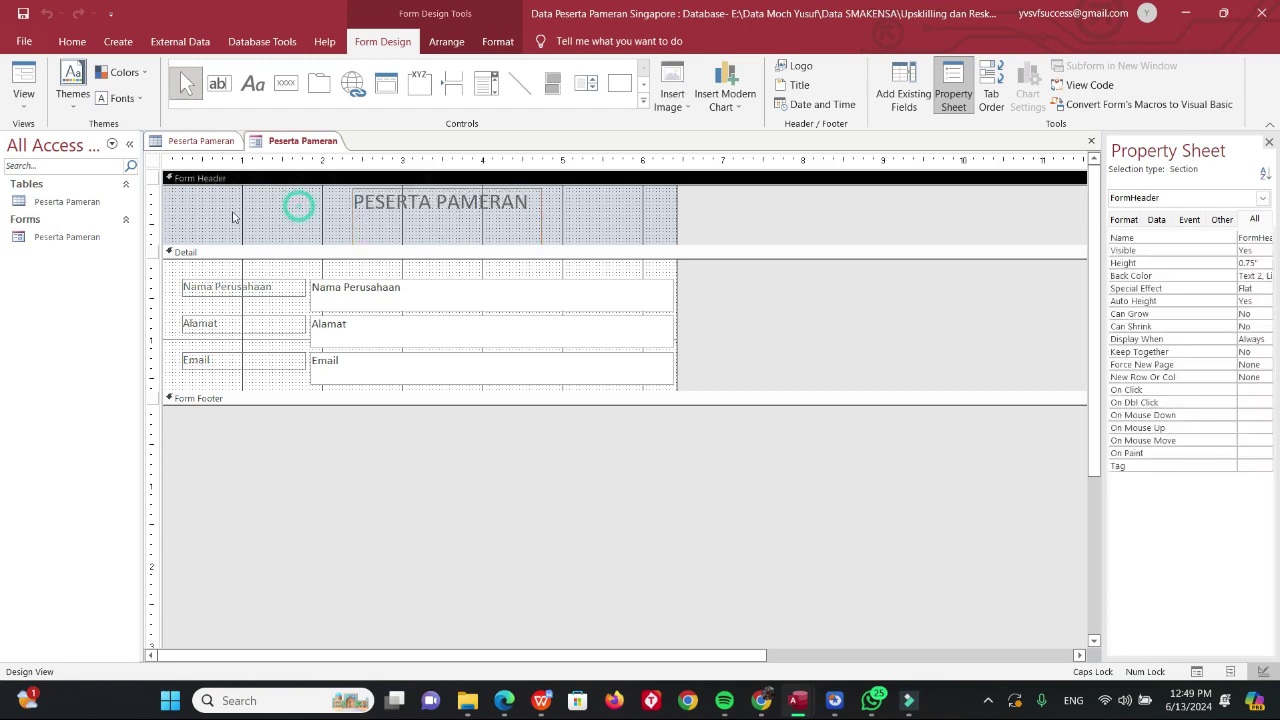
Set the font colour of the form's title label to dark blue.
{"action": "left_click", "coordinate": [437, 207]}
{"action": "left_click", "coordinate": [501, 43]}
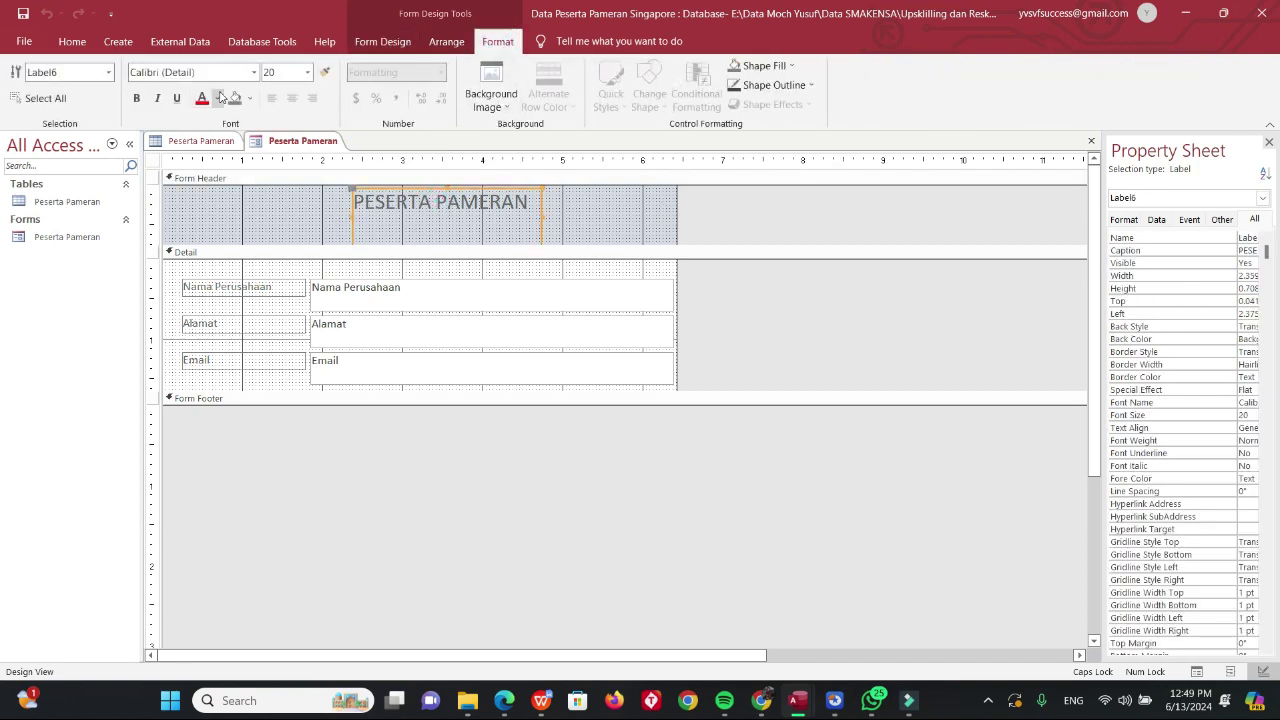
{"action": "left_click", "coordinate": [217, 97]}
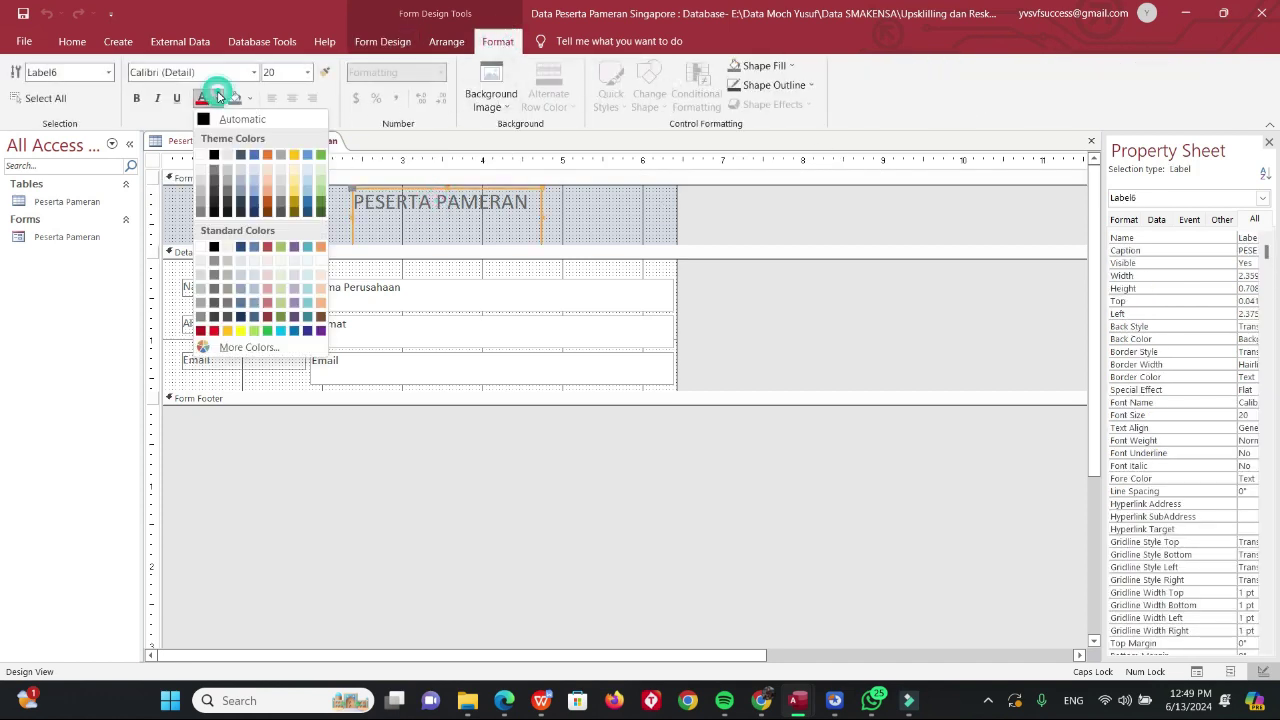
{"action": "left_click", "coordinate": [249, 317]}
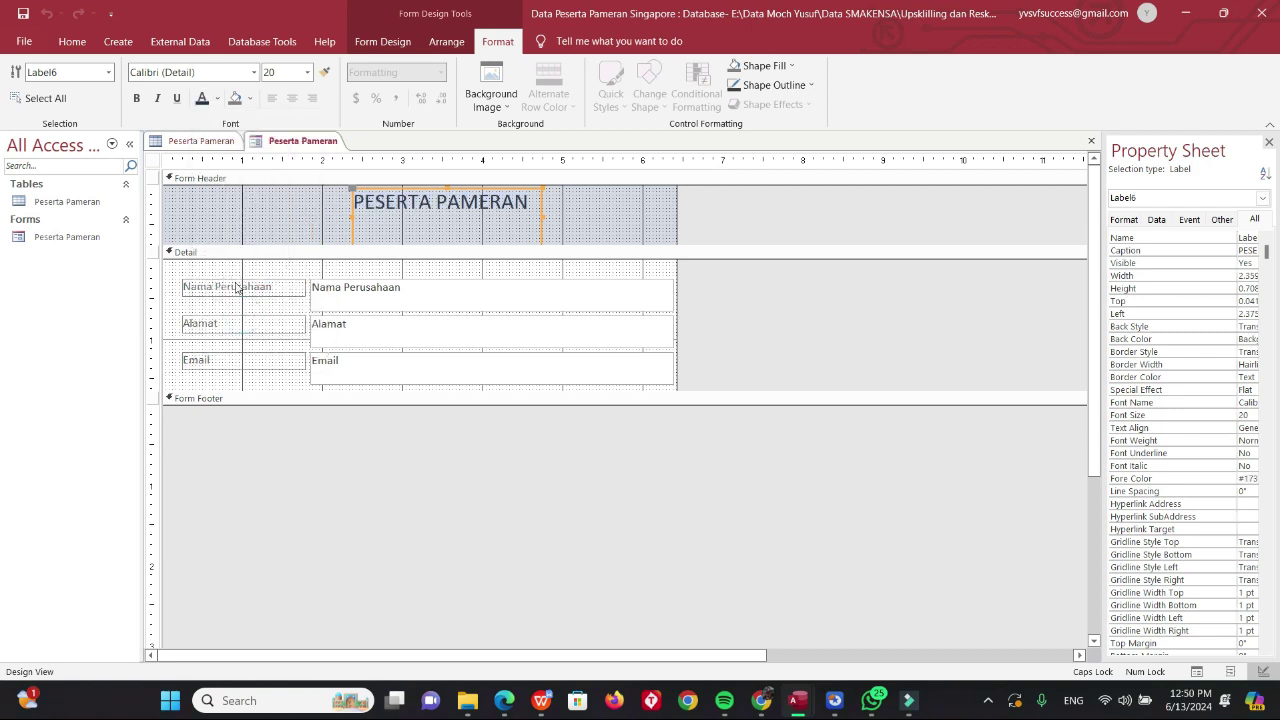
Extend the Detail section to about 2.5 inches and place a command button below Email with the Record Operations action Add New Record.
{"action": "left_click_drag", "start_coordinate": [349, 389], "coordinate": [345, 460]}
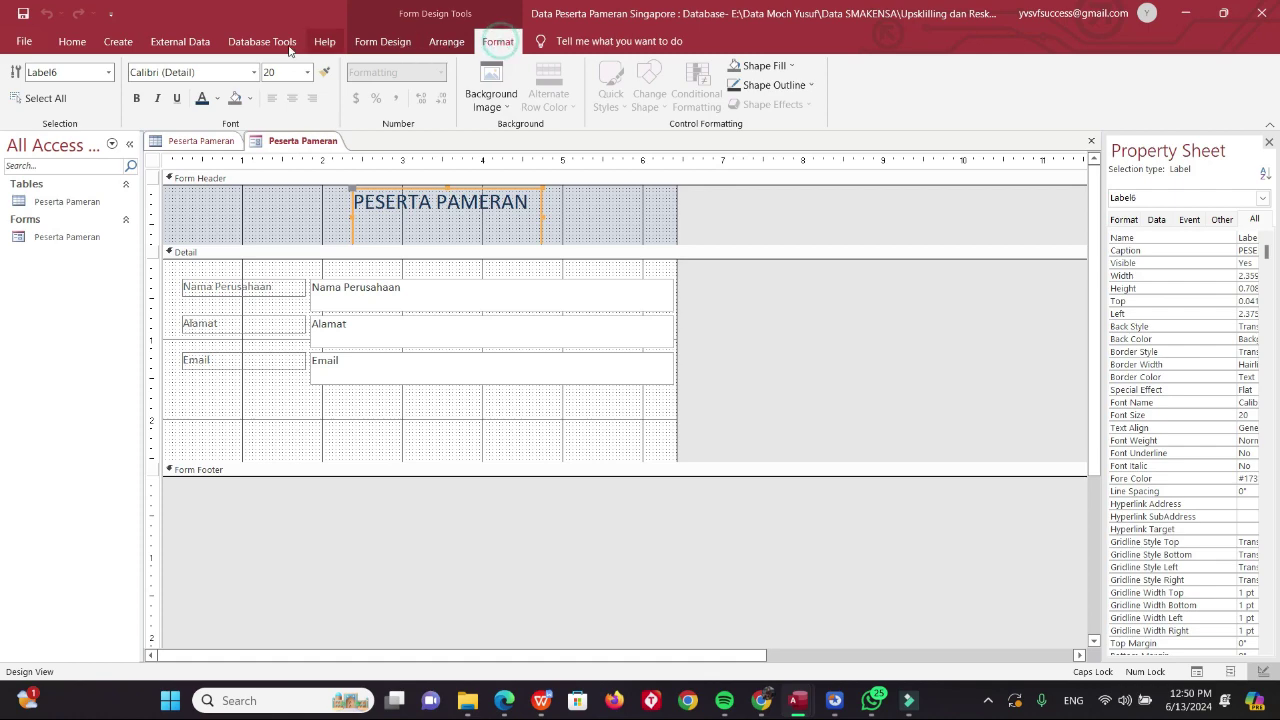
{"action": "left_click", "coordinate": [372, 42]}
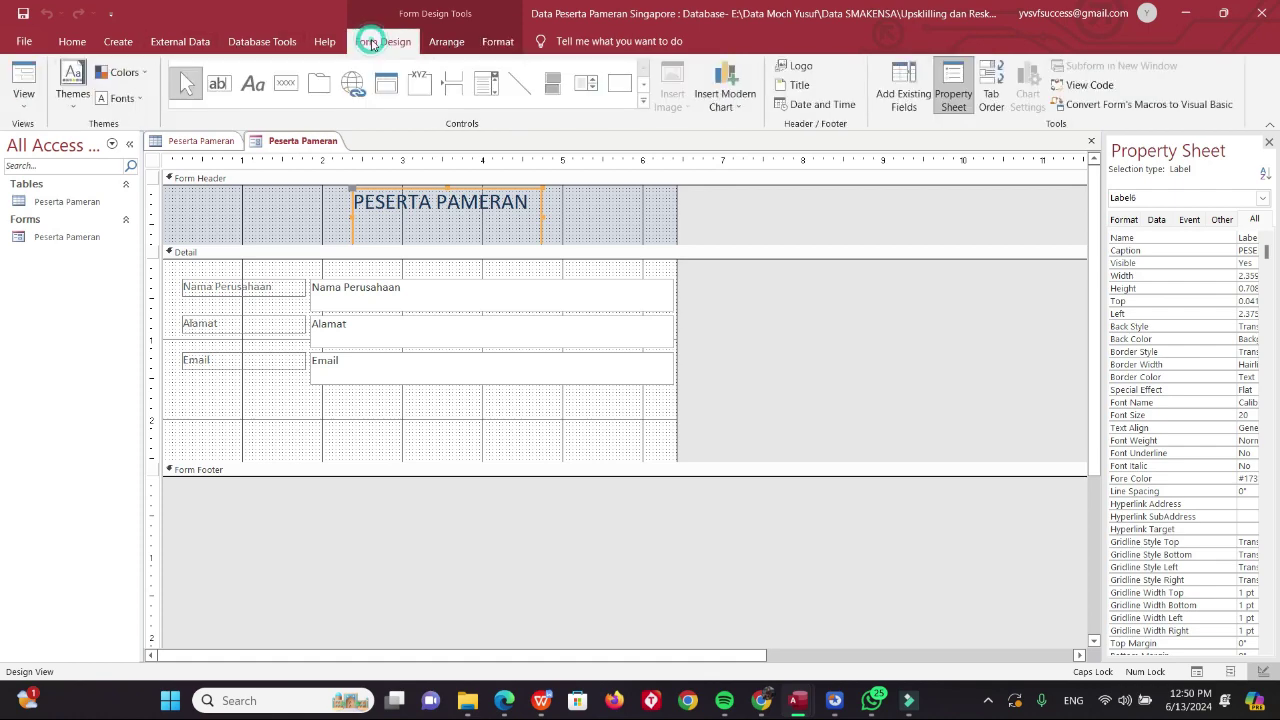
{"action": "left_click", "coordinate": [286, 82]}
{"action": "left_click_drag", "start_coordinate": [322, 418], "coordinate": [405, 444]}
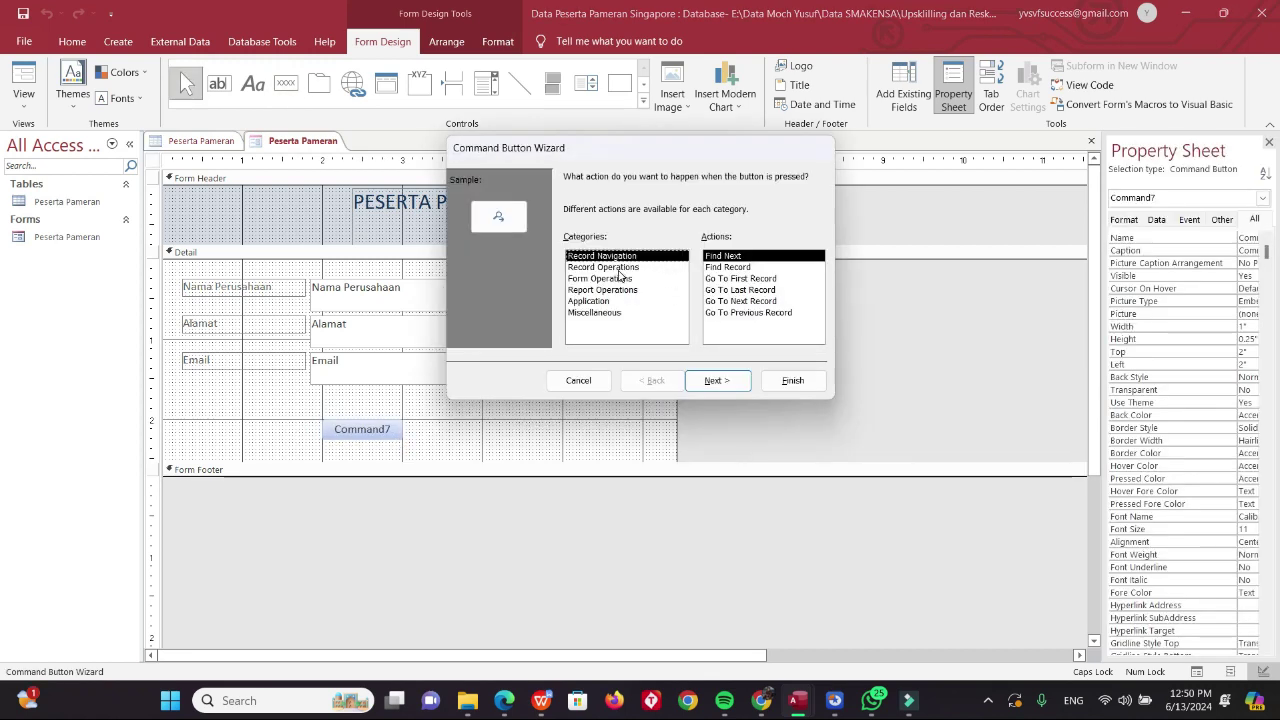
{"action": "left_click", "coordinate": [618, 267]}
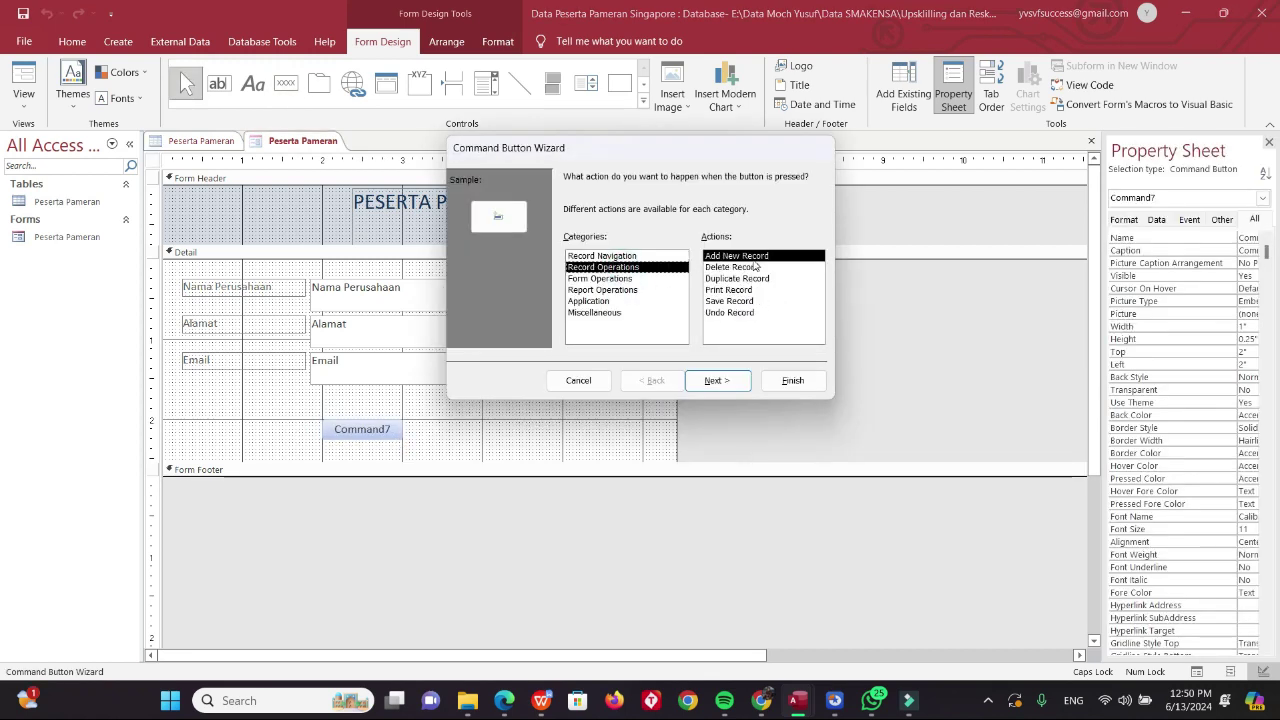
{"action": "left_click", "coordinate": [718, 386]}
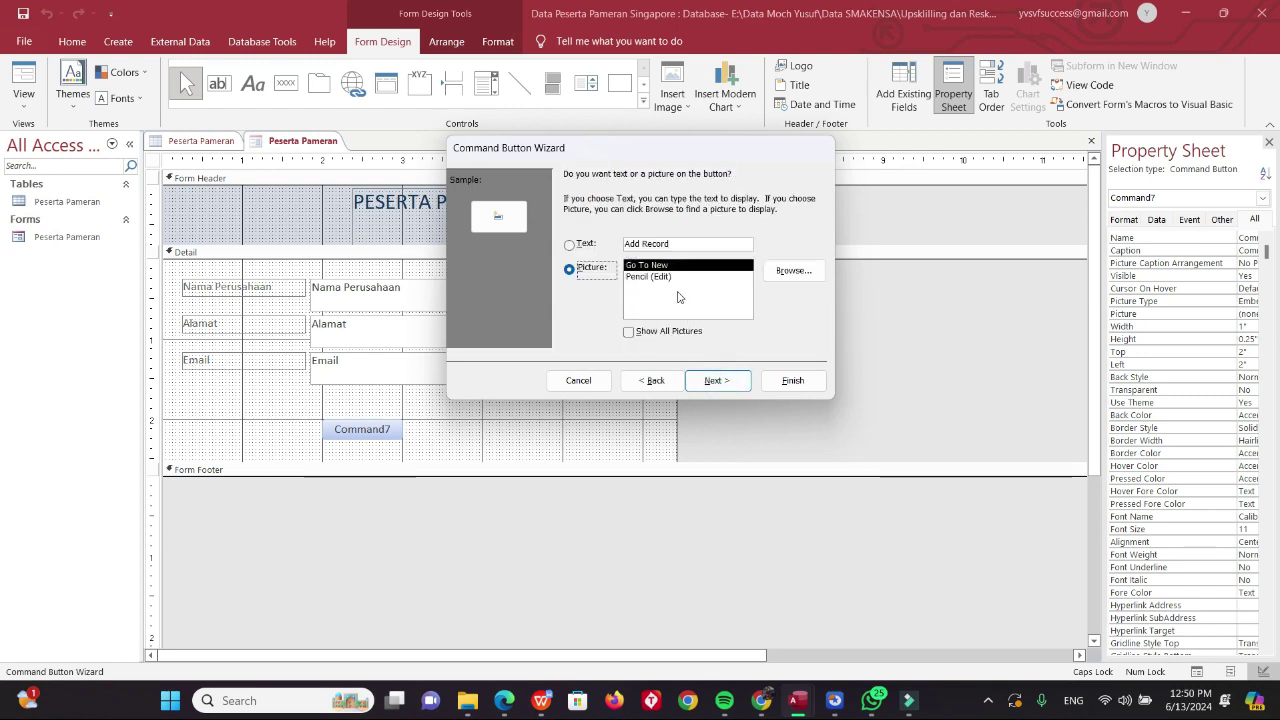
Give the add-record button the text "TAMBAH", finish the wizard and widen the button to about 0.83 inch.
{"action": "left_click", "coordinate": [586, 244]}
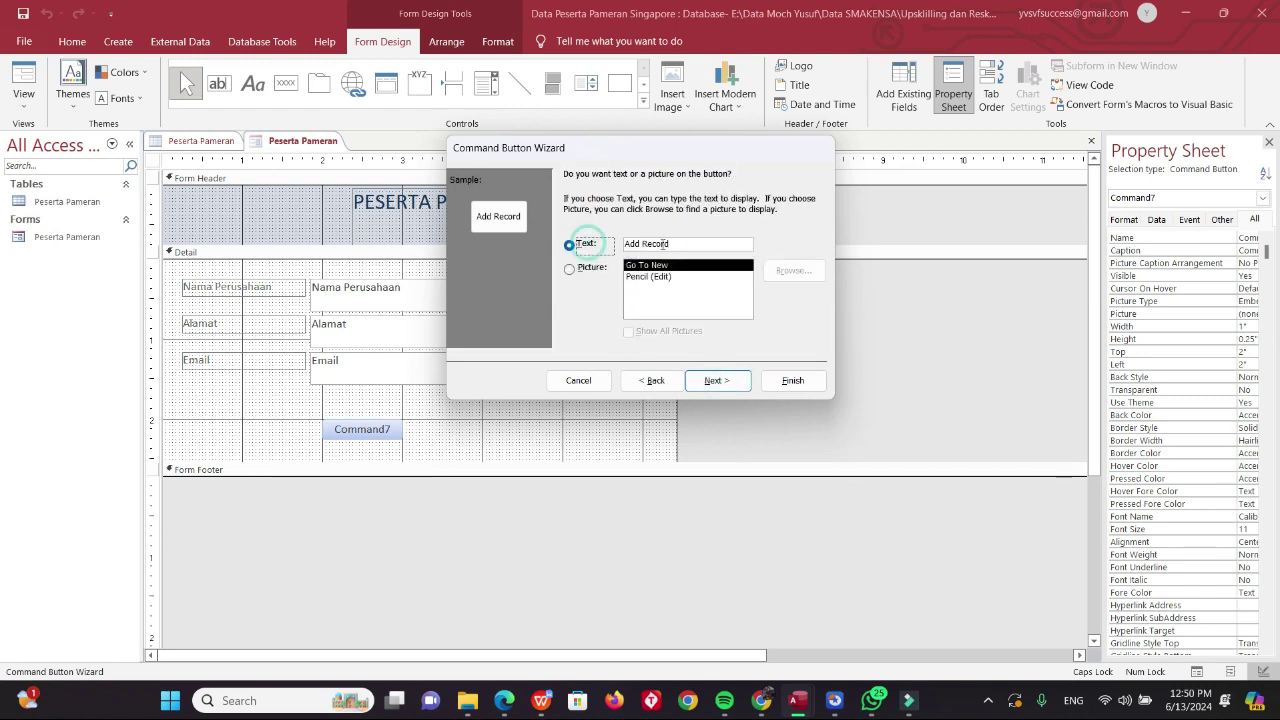
{"action": "left_click_drag", "start_coordinate": [692, 244], "coordinate": [622, 244]}
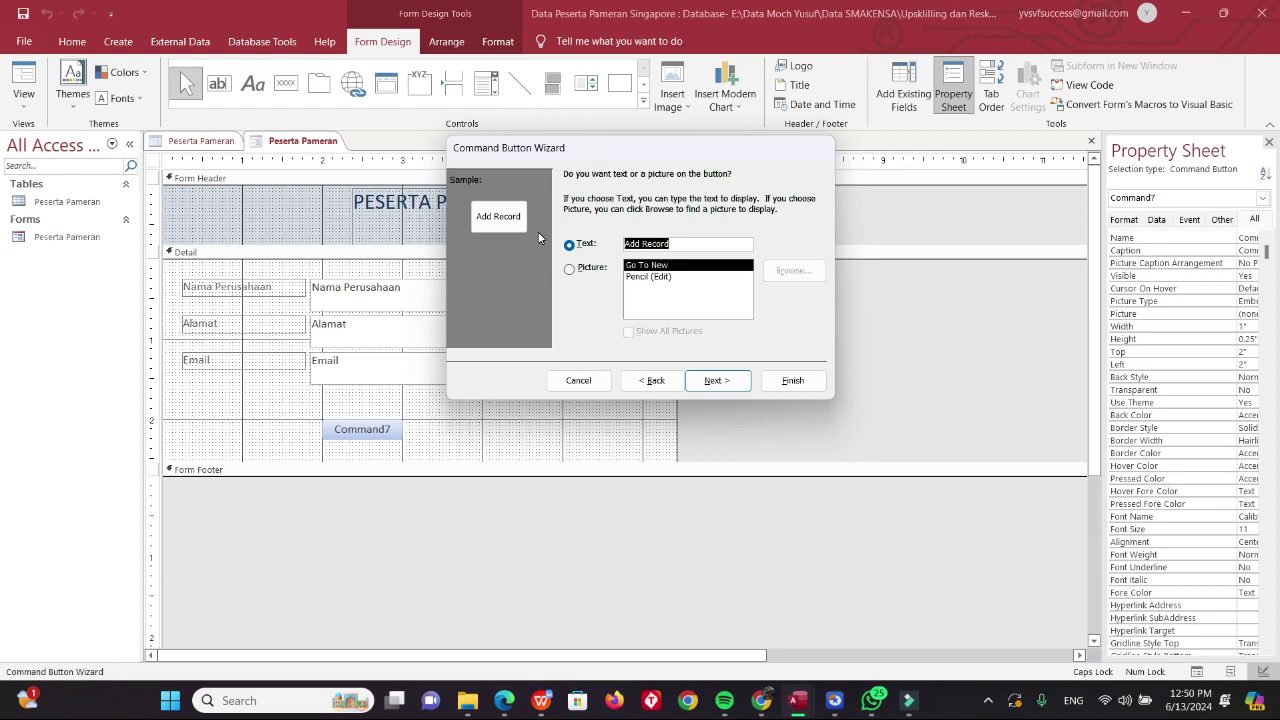
{"action": "type", "text": "TAMBAH"}
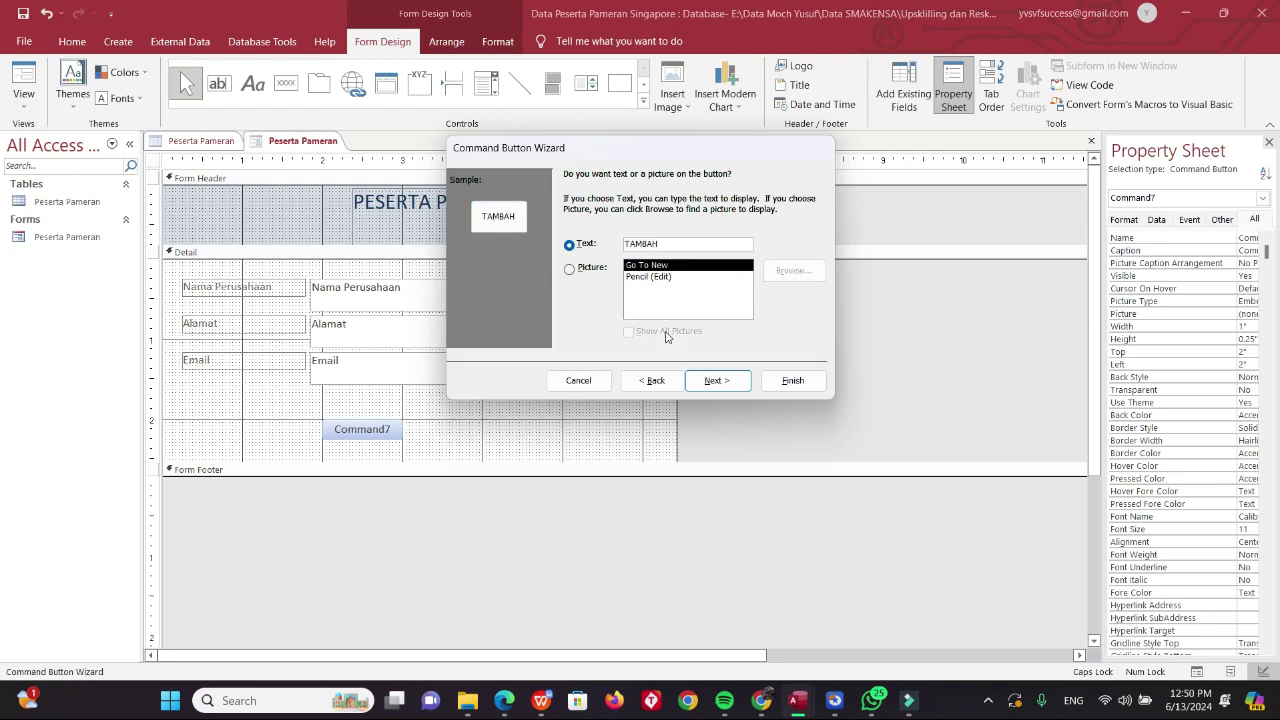
{"action": "type", "text": " DATA"}
{"action": "key", "text": "BackSpace"}
{"action": "key", "text": "BackSpace"}
{"action": "key", "text": "BackSpace"}
{"action": "key", "text": "BackSpace"}
{"action": "key", "text": "BackSpace"}
{"action": "left_click", "coordinate": [717, 381]}
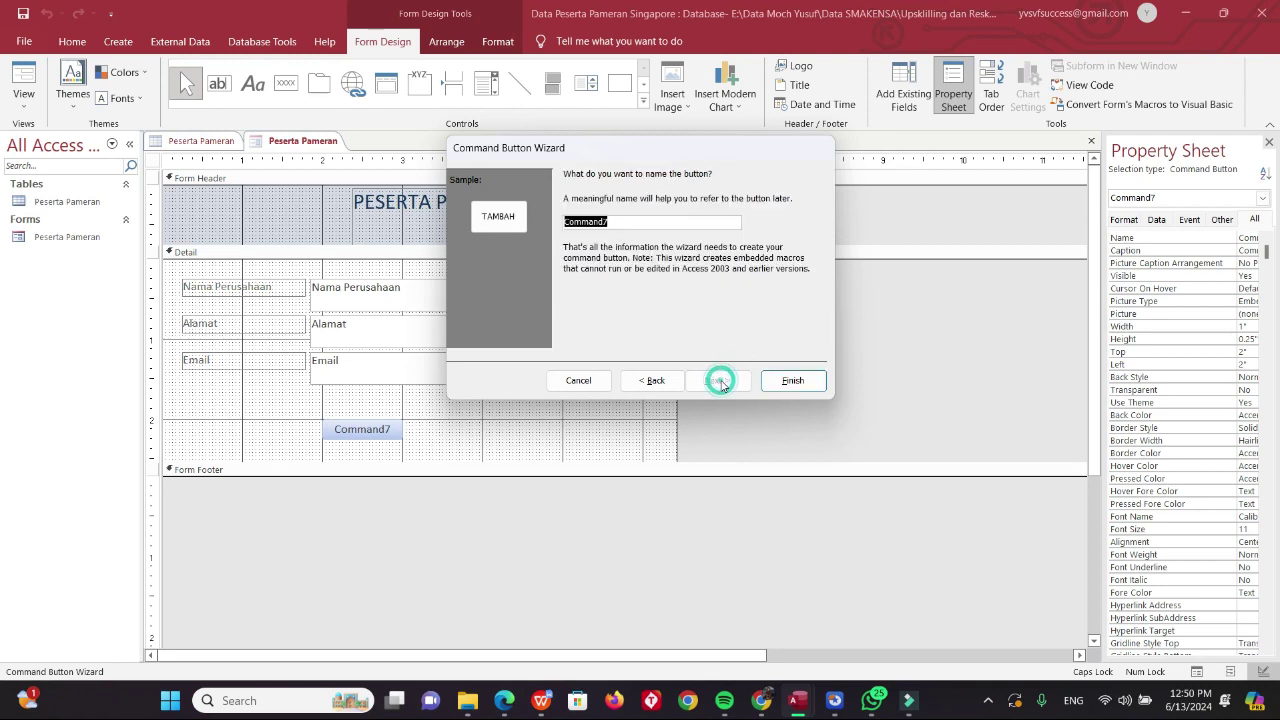
{"action": "left_click", "coordinate": [789, 381]}
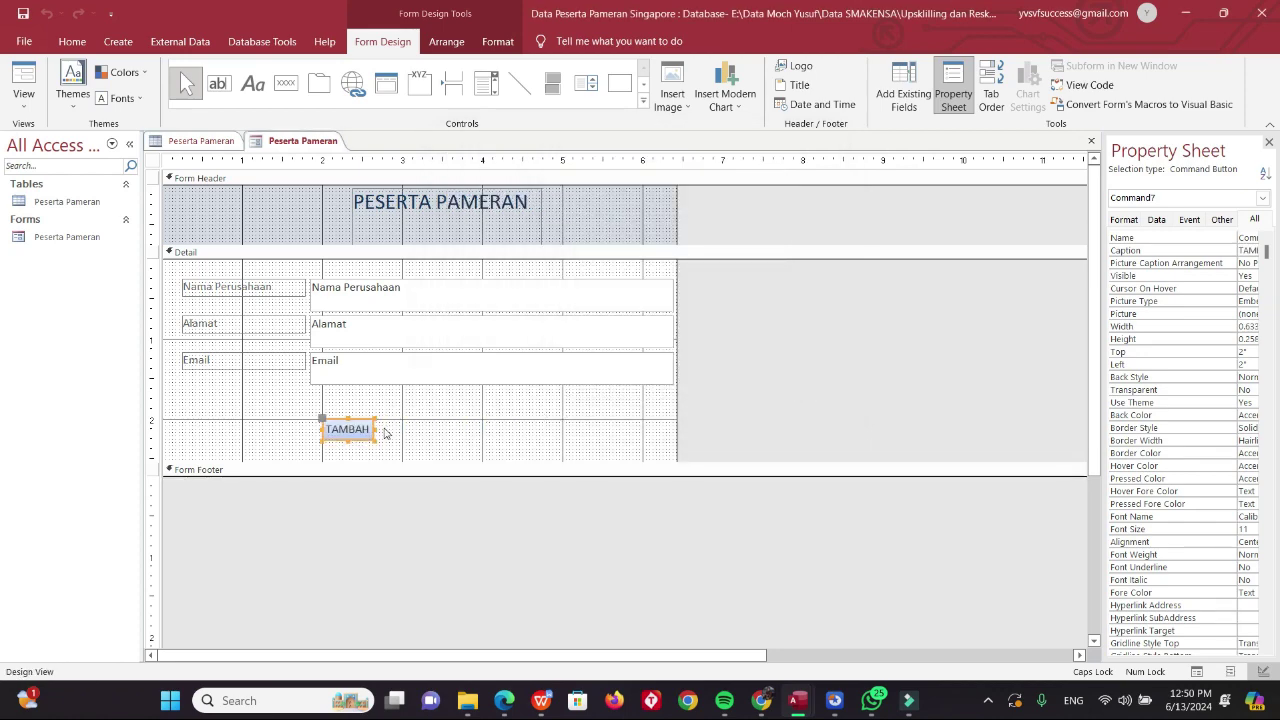
{"action": "left_click_drag", "start_coordinate": [375, 429], "coordinate": [389, 429]}
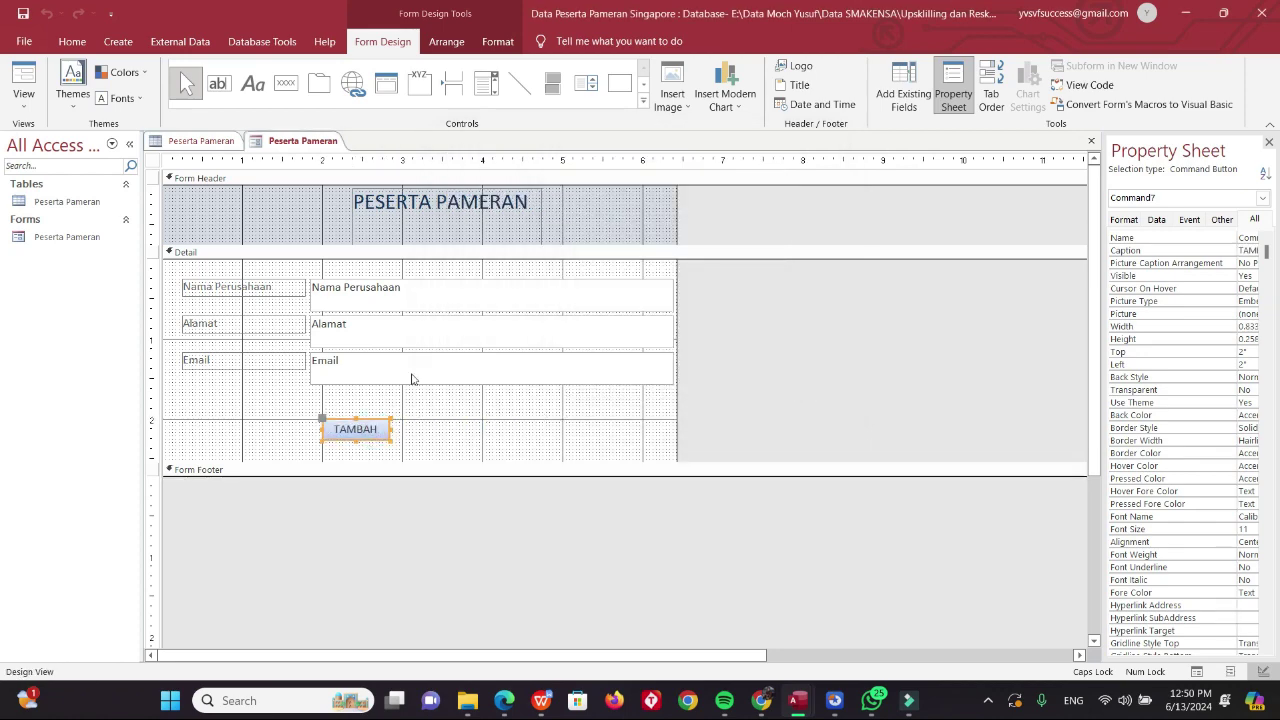
Place a second command button beside TAMBAH with the Record Operations action Save Record.
{"action": "left_click", "coordinate": [285, 82]}
{"action": "left_click_drag", "start_coordinate": [403, 422], "coordinate": [467, 441]}
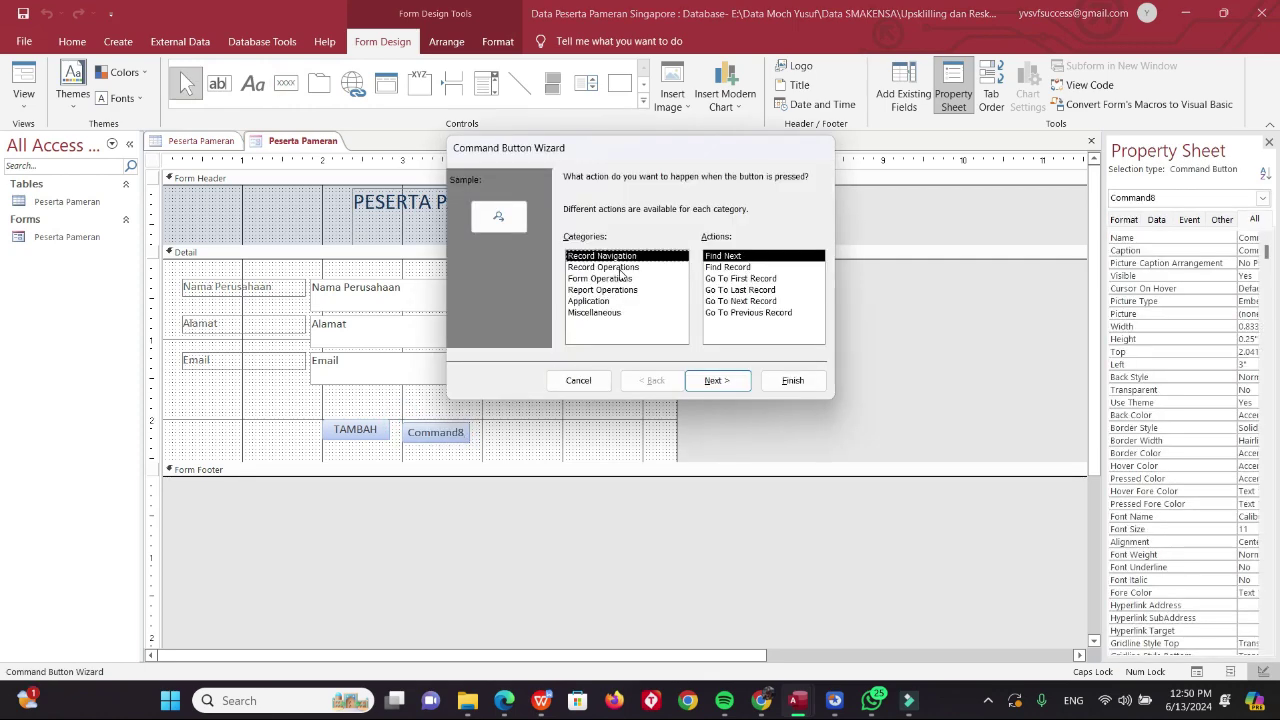
{"action": "left_click", "coordinate": [618, 267]}
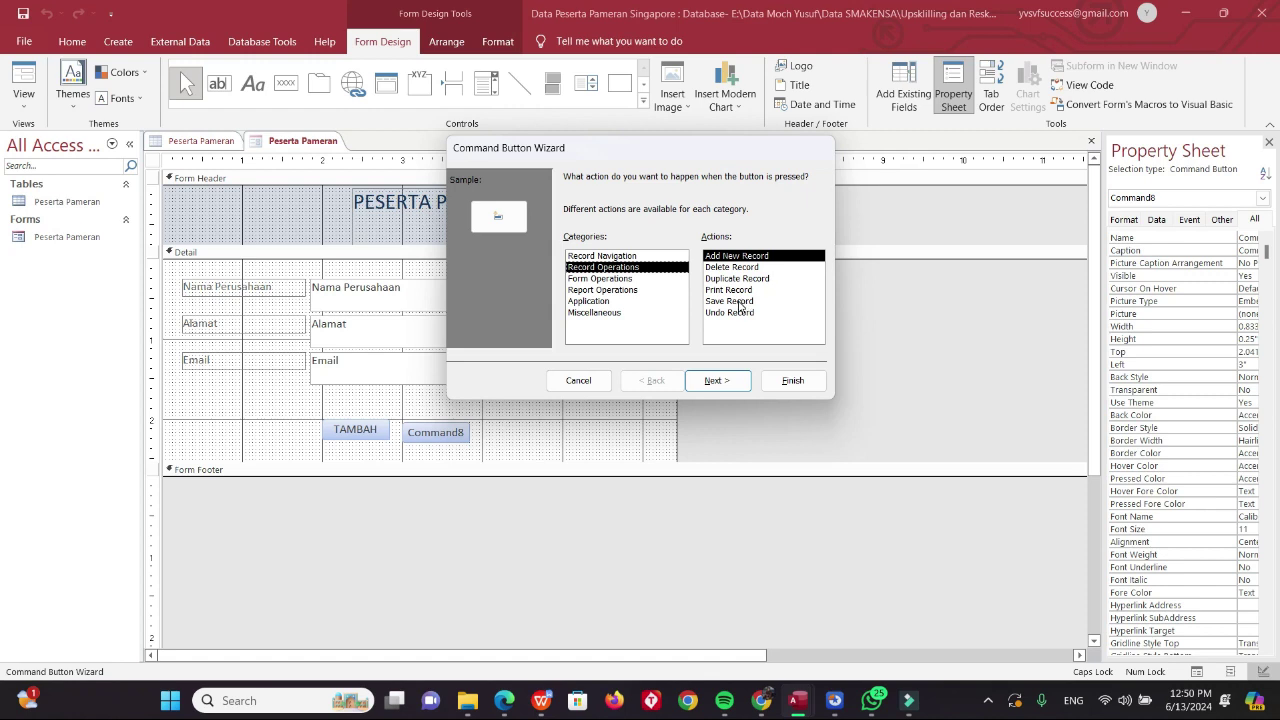
{"action": "left_click", "coordinate": [740, 302]}
{"action": "left_click", "coordinate": [715, 381]}
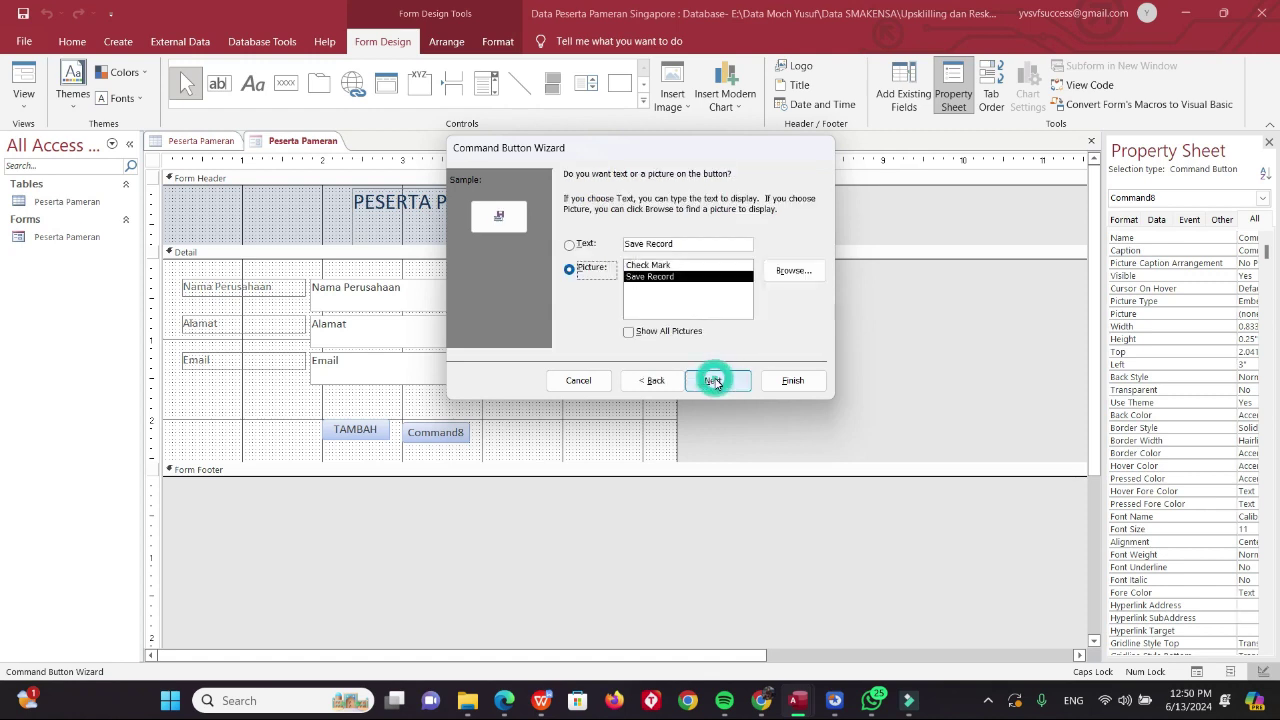
Finish the save-record button with the text "SIMPAN", align it with TAMBAH and widen it to about 0.875 inch.
{"action": "left_click", "coordinate": [590, 245]}
{"action": "left_click_drag", "start_coordinate": [688, 245], "coordinate": [624, 245]}
{"action": "type", "text": "SIMPAN"}
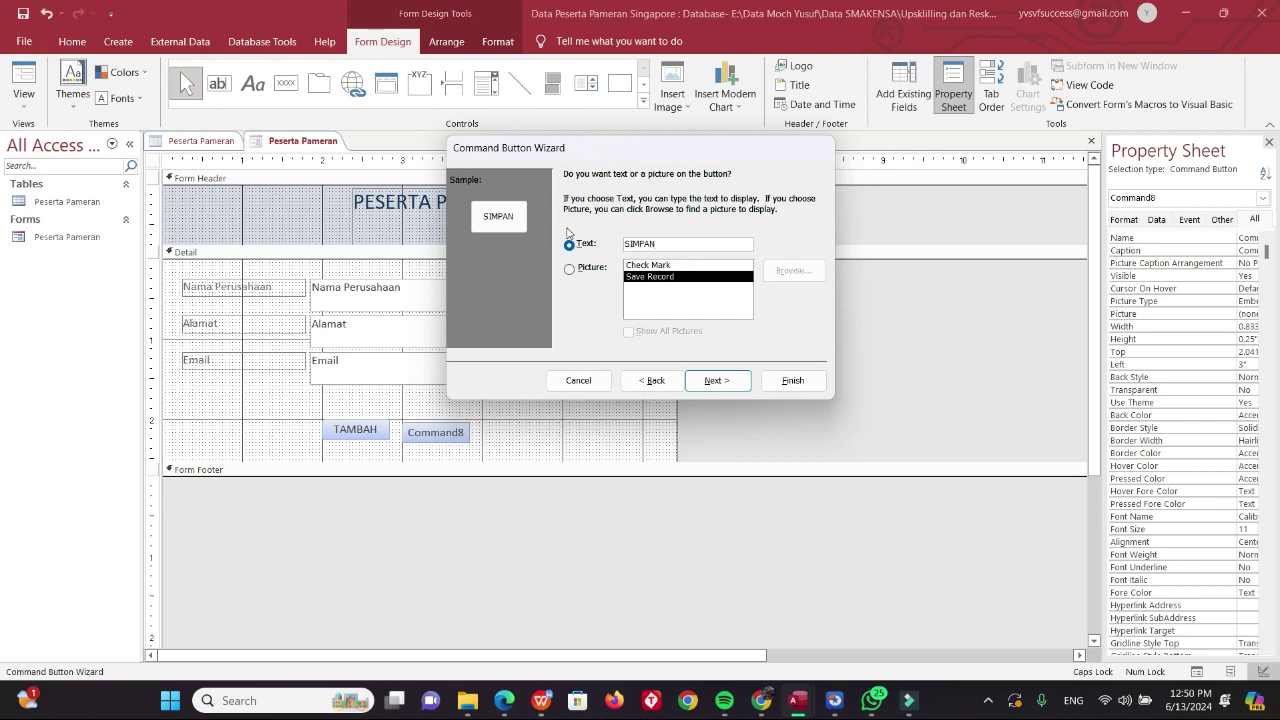
{"action": "left_click", "coordinate": [733, 380]}
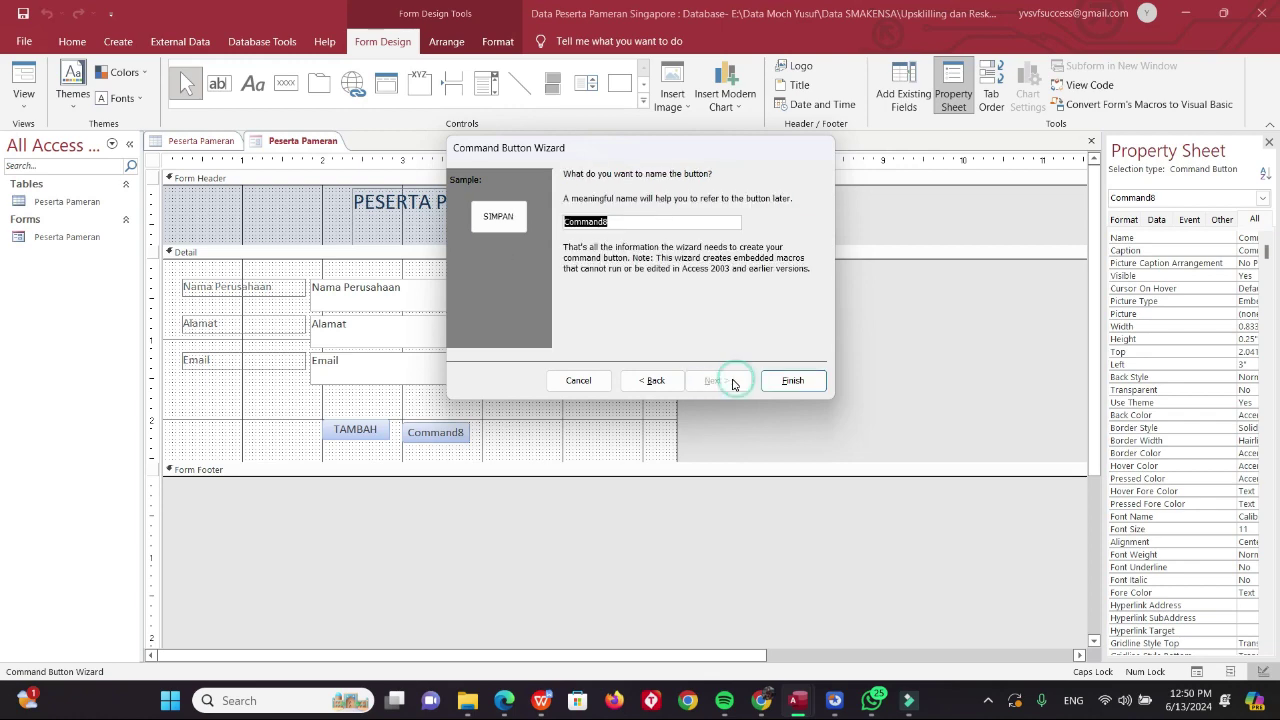
{"action": "left_click", "coordinate": [794, 381]}
{"action": "mouse_move", "coordinate": [451, 432]}
{"action": "left_mouse_down"}
{"action": "mouse_move", "coordinate": [467, 432]}
{"action": "mouse_move", "coordinate": [453, 420]}
{"action": "left_mouse_up"}
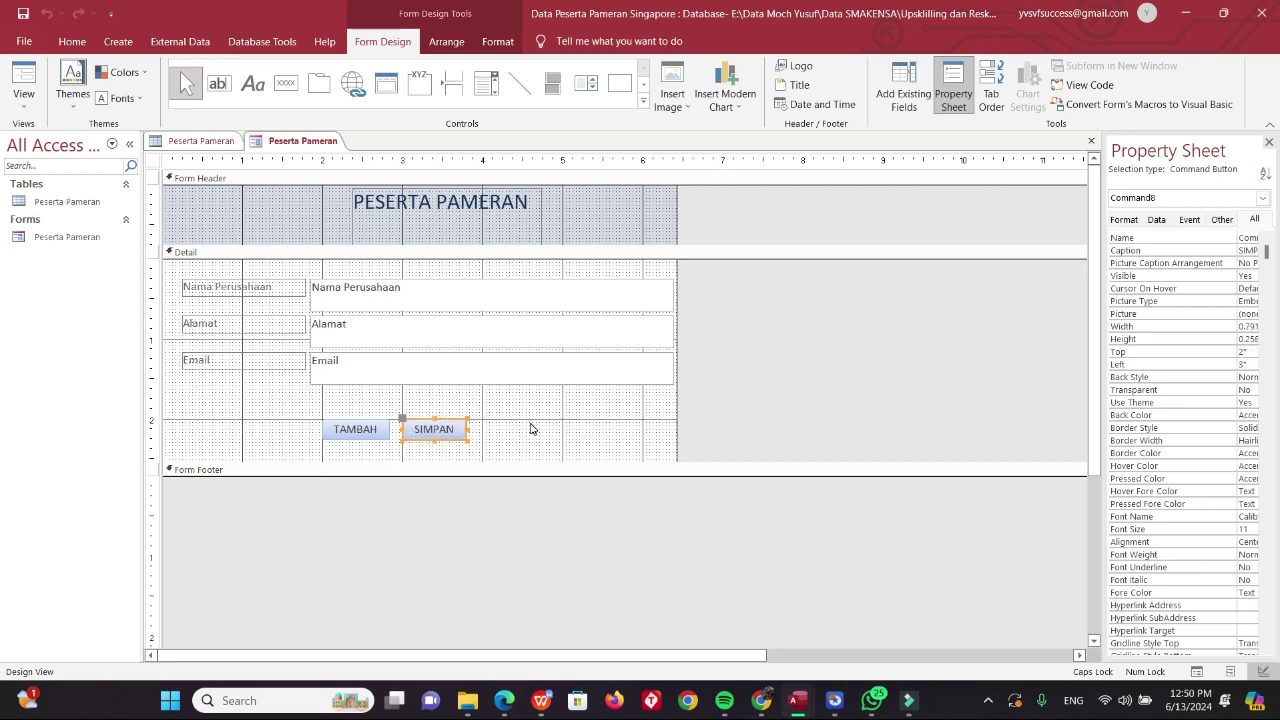
{"action": "left_click_drag", "start_coordinate": [466, 433], "coordinate": [478, 432]}
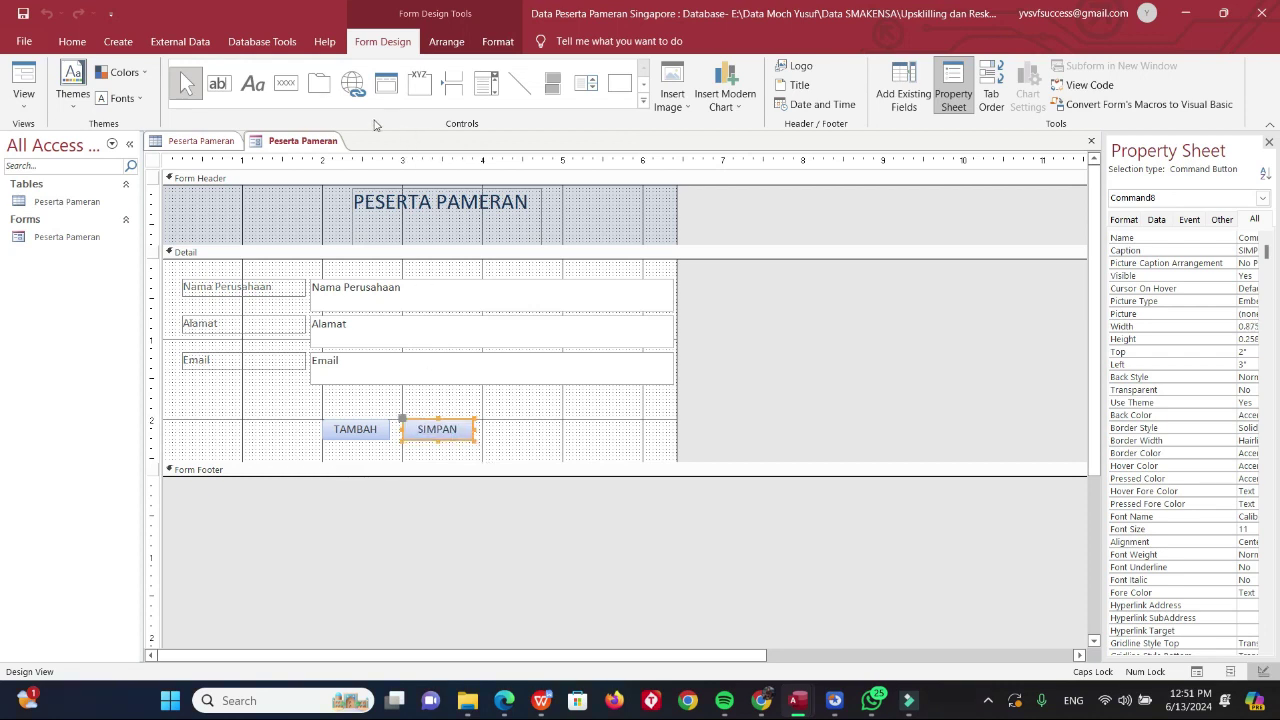
Place a third command button 5 inches from the form's left edge with the Form Operations action Close Form.
{"action": "left_click", "coordinate": [286, 82]}
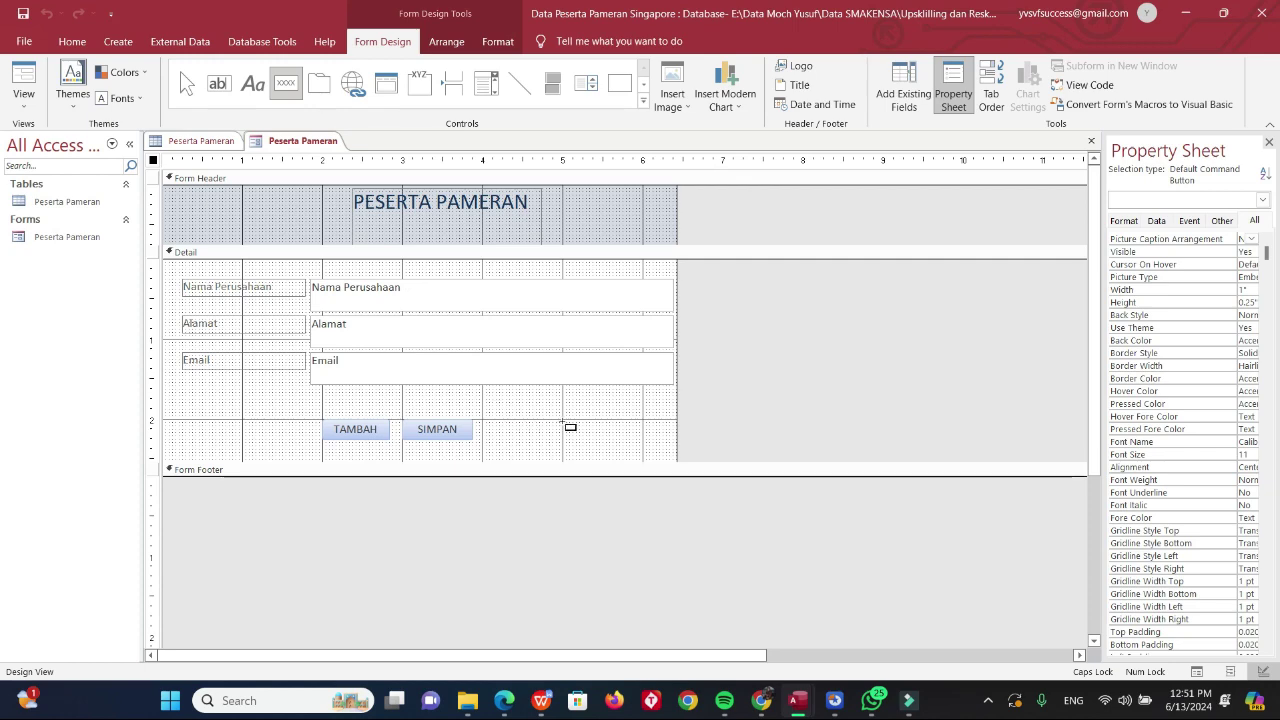
{"action": "left_click_drag", "start_coordinate": [563, 422], "coordinate": [633, 443]}
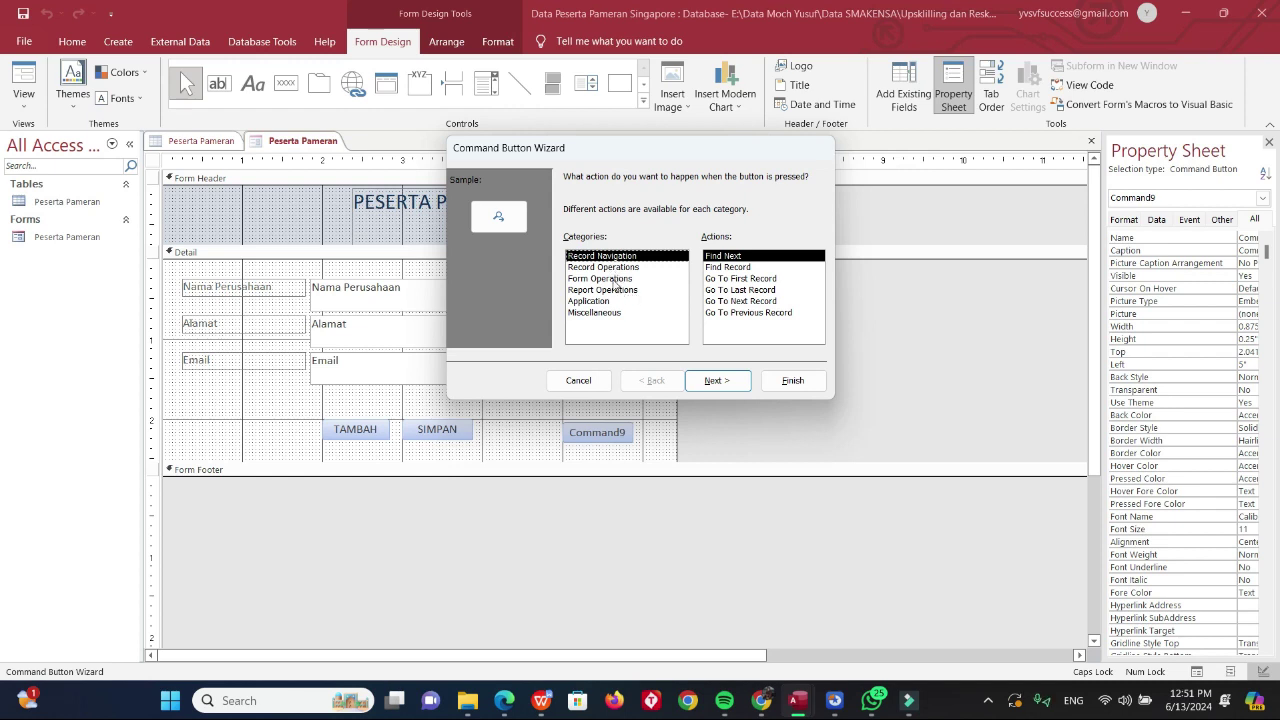
{"action": "left_click", "coordinate": [610, 278]}
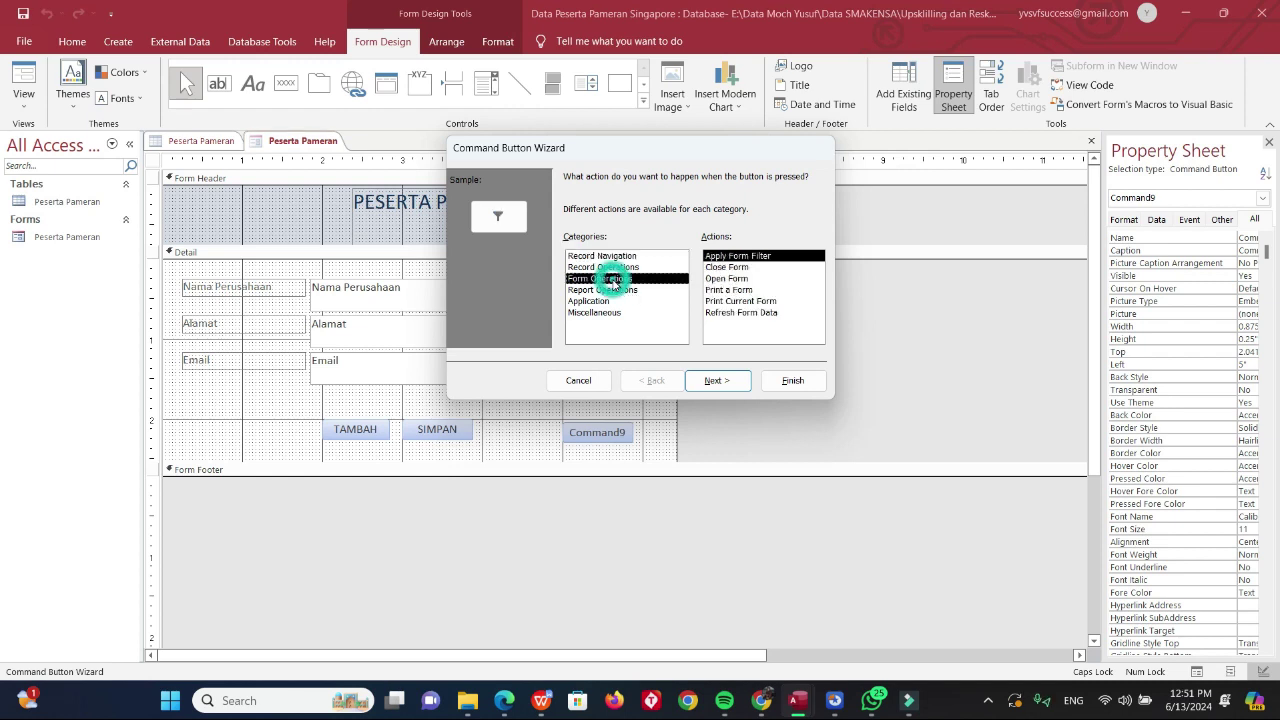
{"action": "left_click", "coordinate": [736, 268]}
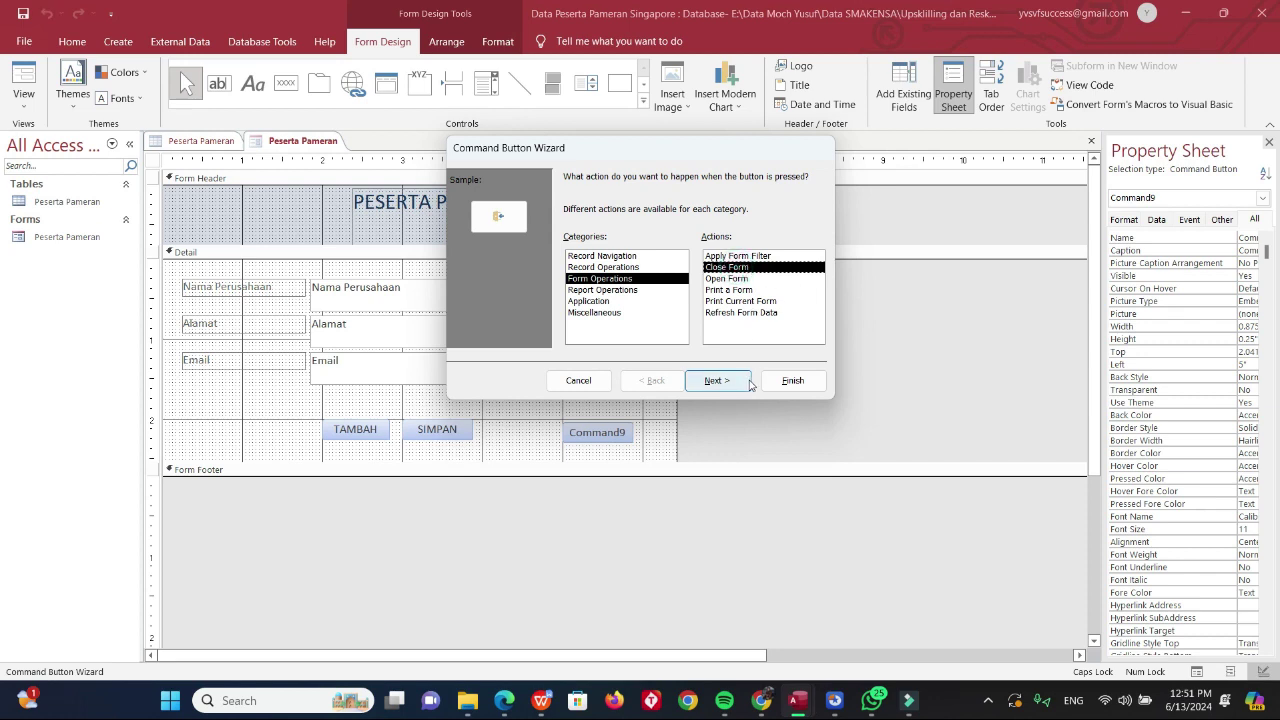
{"action": "left_click", "coordinate": [716, 381]}
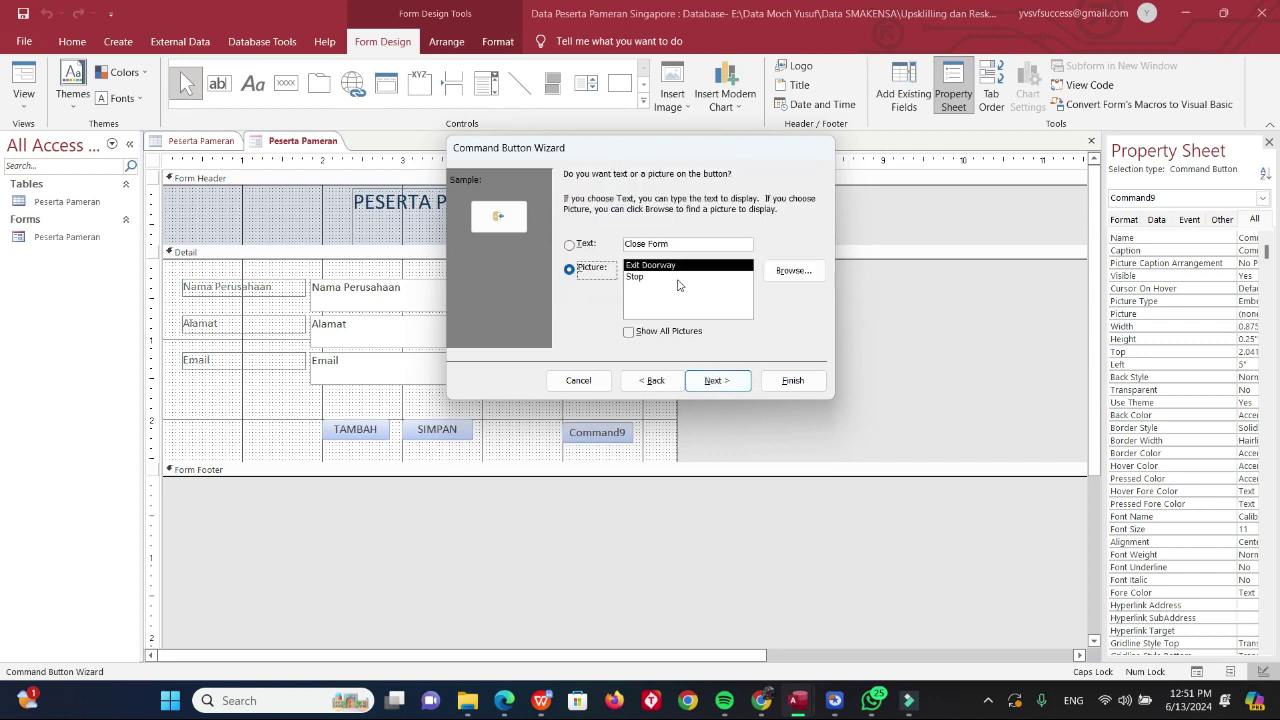
Finish the close-form button with the text "TUTUP" and align it with the other two buttons.
{"action": "left_click", "coordinate": [586, 244]}
{"action": "key", "text": "Tab"}
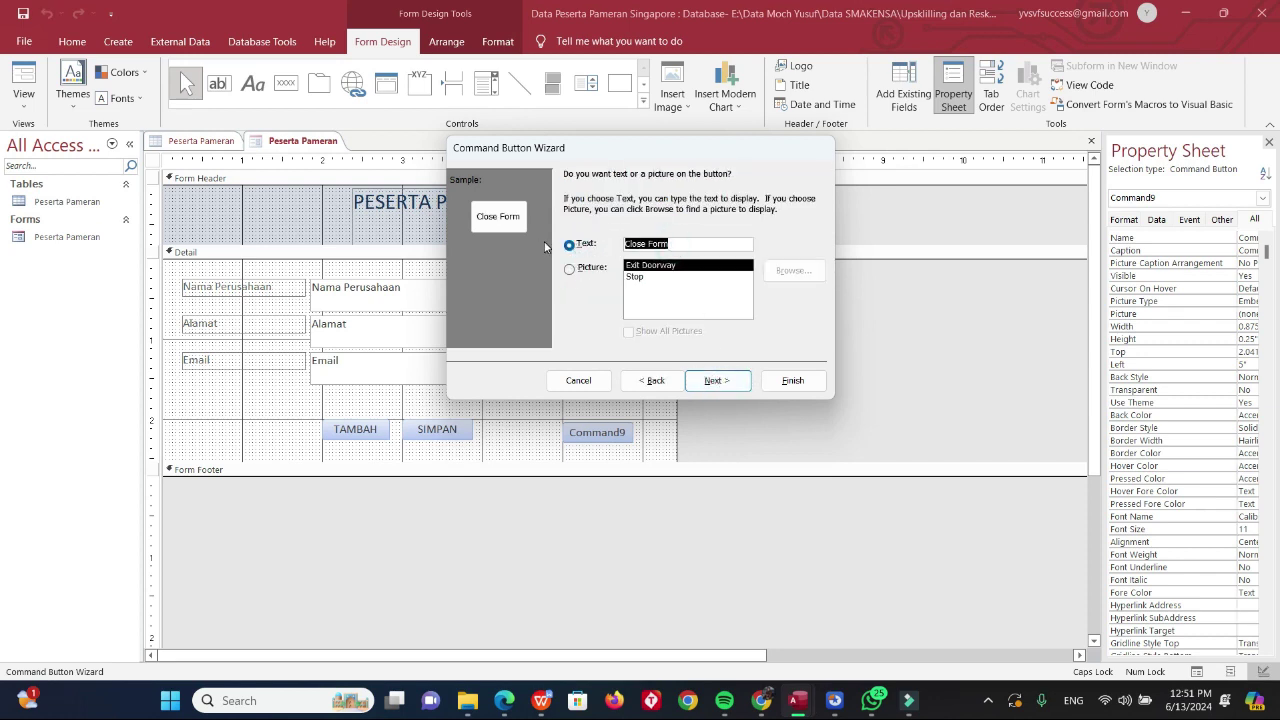
{"action": "type", "text": "TUTUP"}
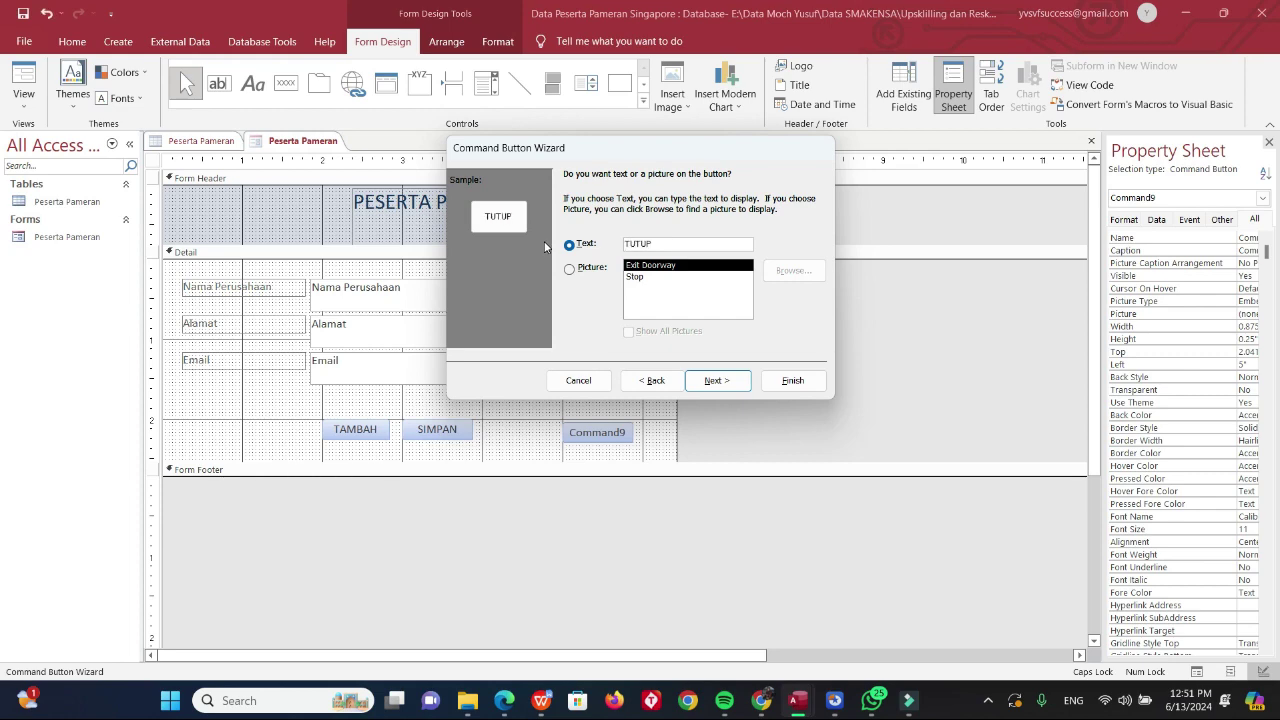
{"action": "left_click", "coordinate": [716, 380]}
{"action": "left_click", "coordinate": [788, 380]}
{"action": "mouse_move", "coordinate": [605, 432]}
{"action": "left_mouse_down"}
{"action": "mouse_move", "coordinate": [631, 432]}
{"action": "mouse_move", "coordinate": [611, 420]}
{"action": "left_mouse_up"}
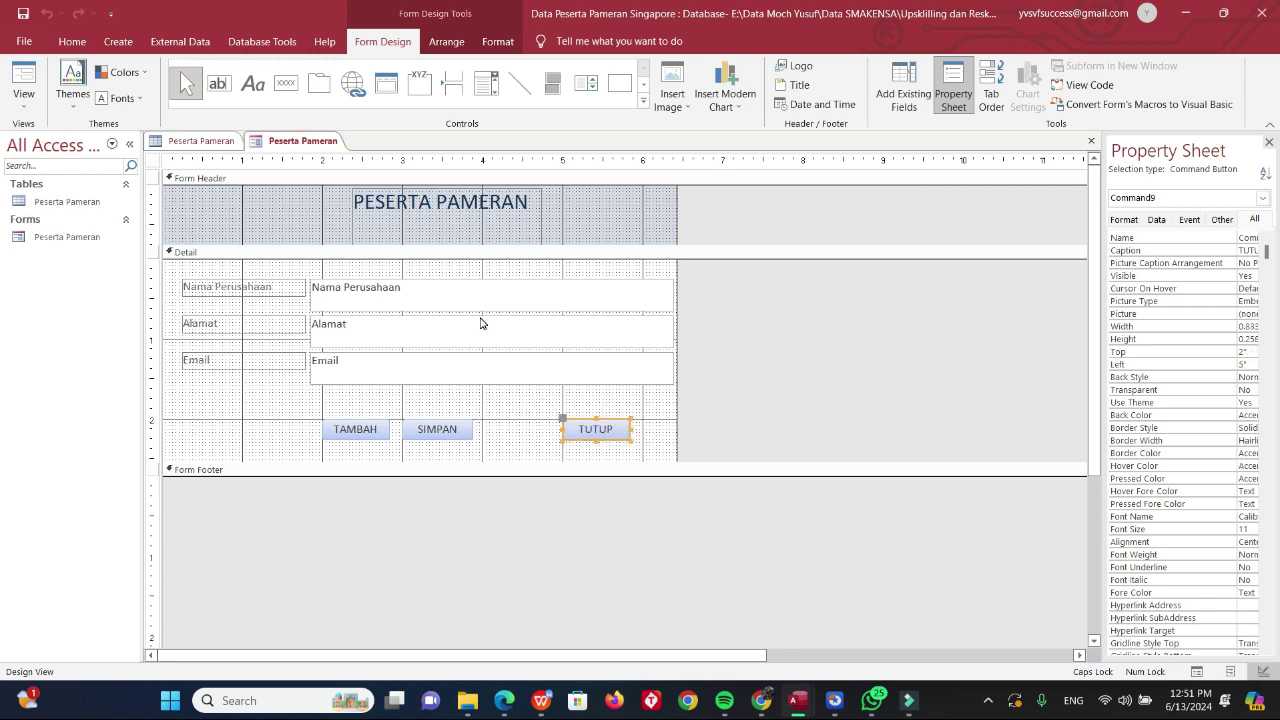
Try to display the Peserta Pameran form in Form View and dismiss the message.
{"action": "left_click", "coordinate": [25, 108]}
{"action": "left_click", "coordinate": [48, 146]}
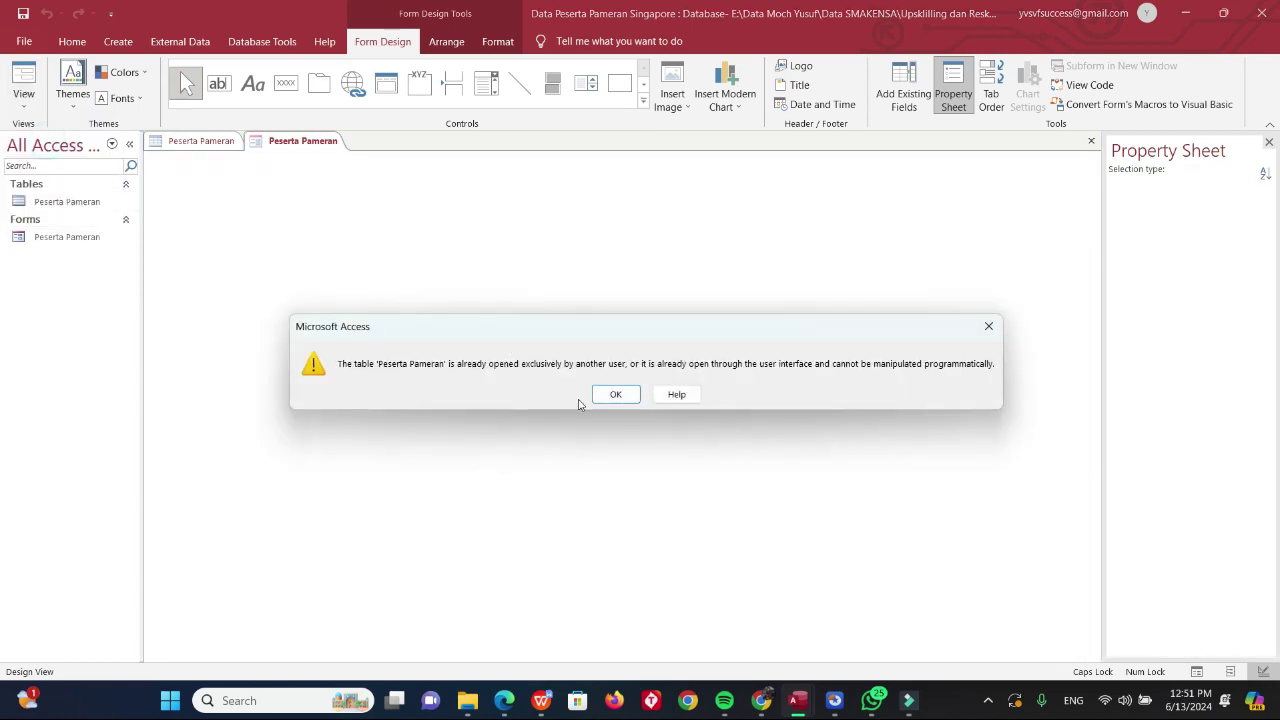
{"action": "left_click", "coordinate": [617, 396]}
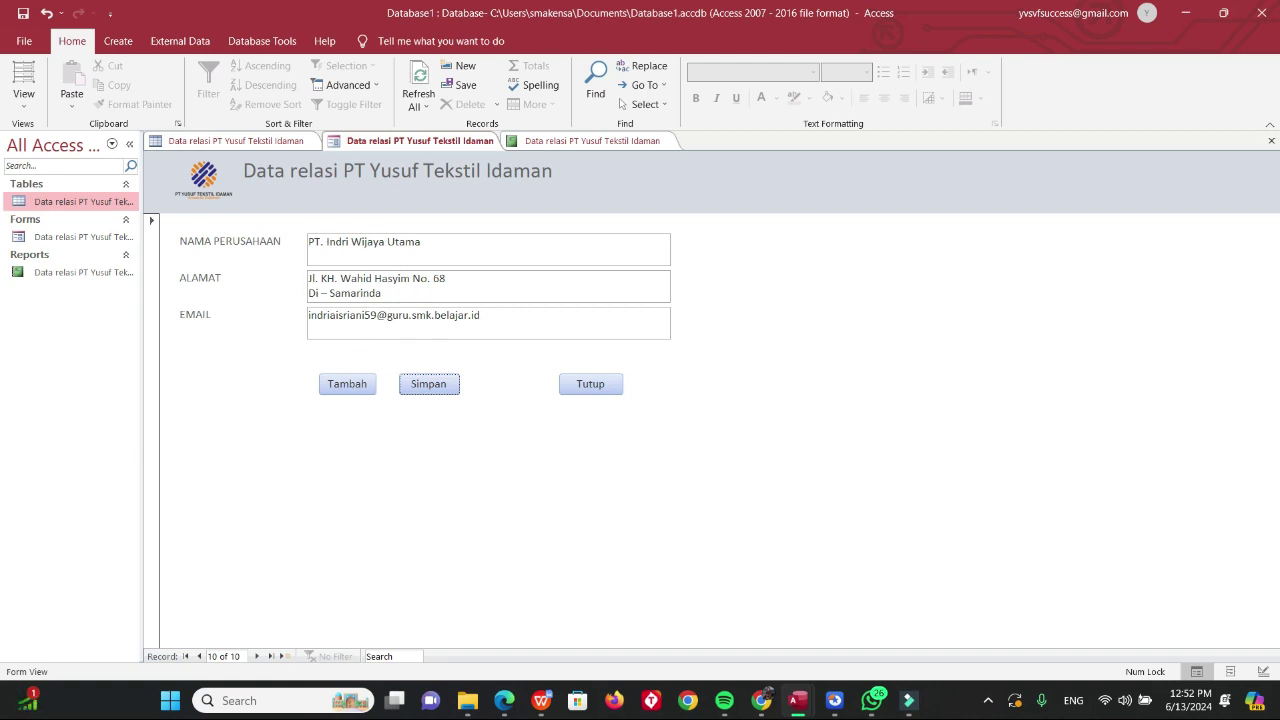
Save the current record in the Data relasi PT Yusuf Tekstil Idaman form and start a new blank record.
{"action": "left_click", "coordinate": [425, 388]}
{"action": "left_click", "coordinate": [347, 387]}
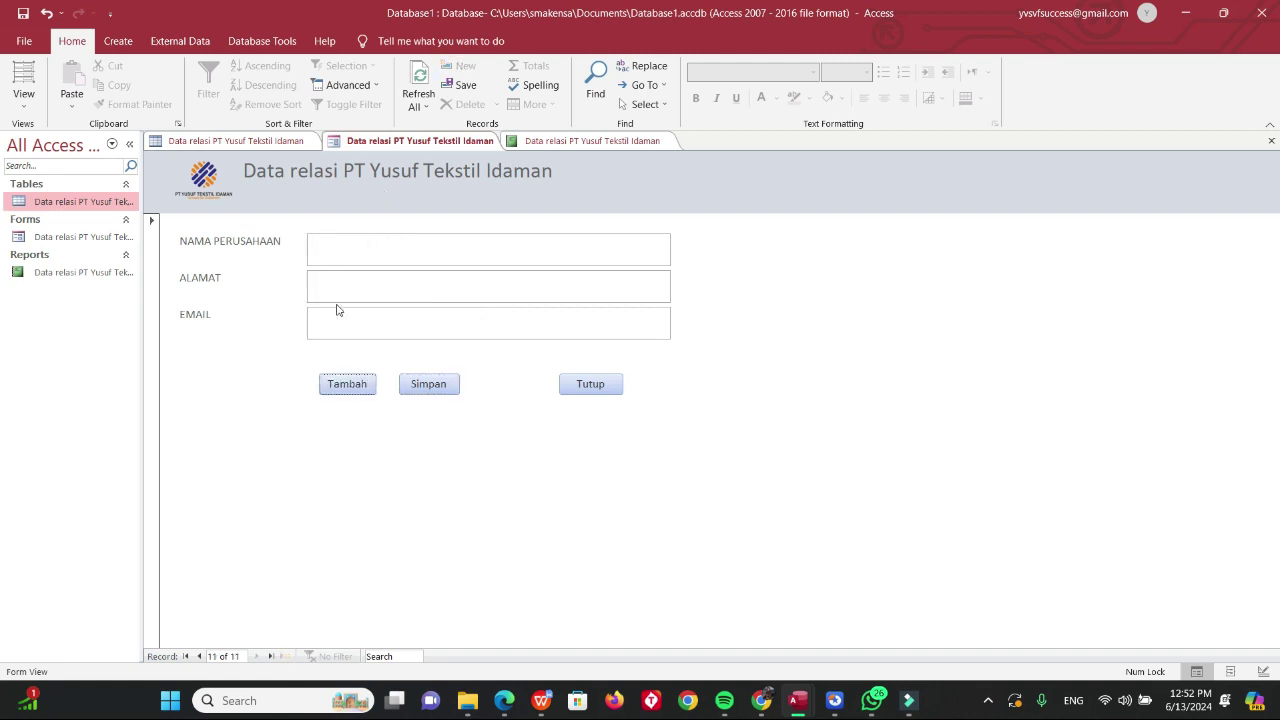
Start a Report Wizard report from the Data relasi PT Yusuf Tekstil Idaman table, including all fields and no grouping levels.
{"action": "left_click", "coordinate": [208, 143]}
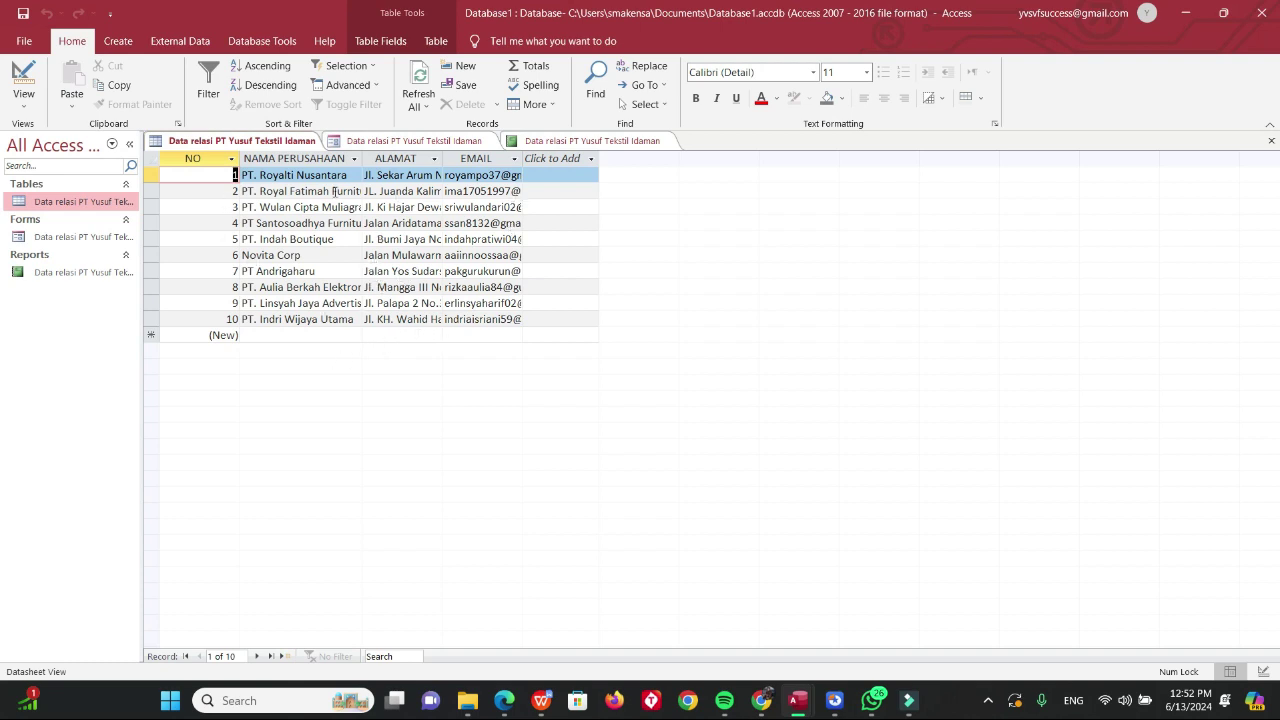
{"action": "left_click", "coordinate": [120, 42]}
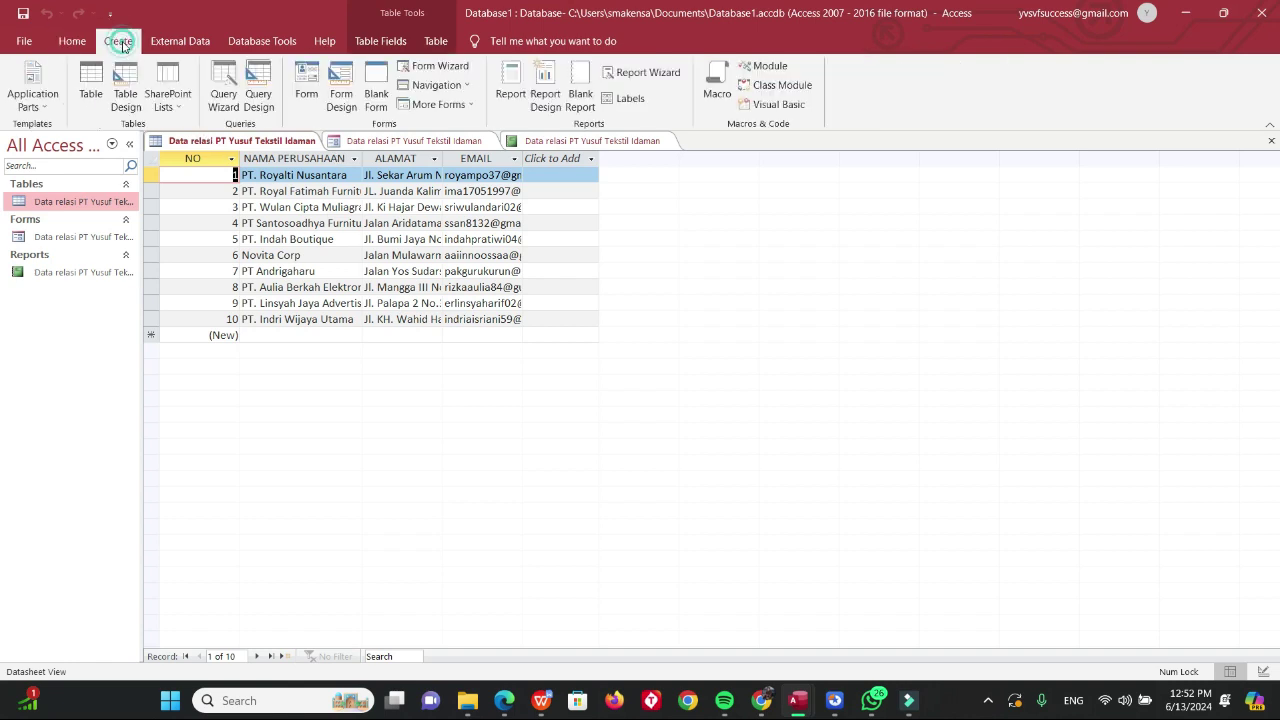
{"action": "left_click", "coordinate": [649, 73]}
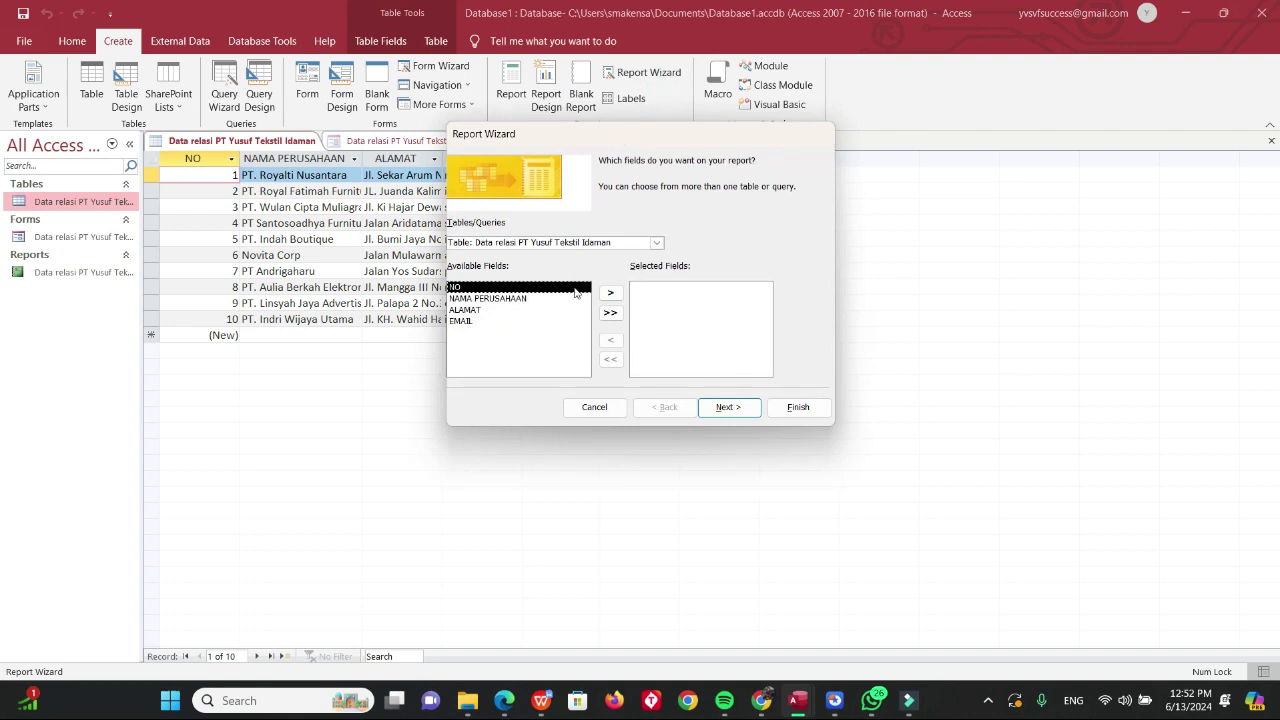
{"action": "left_click", "coordinate": [612, 314]}
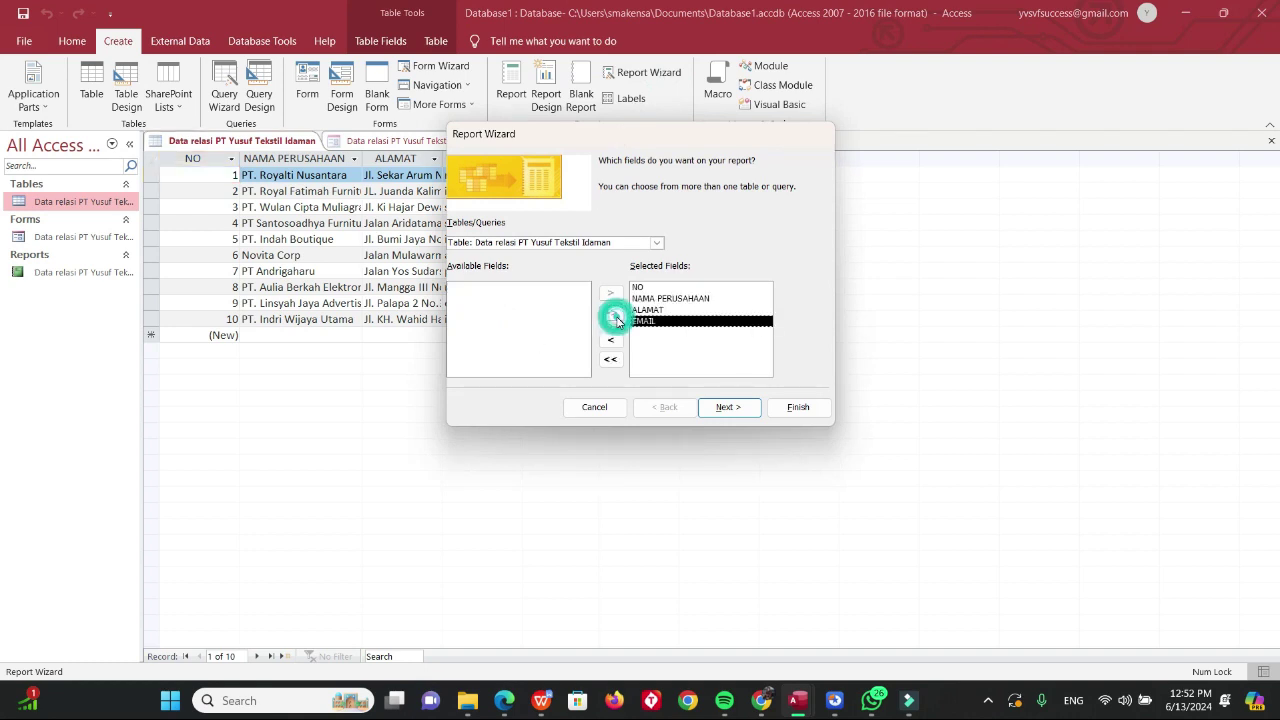
{"action": "left_click", "coordinate": [727, 408]}
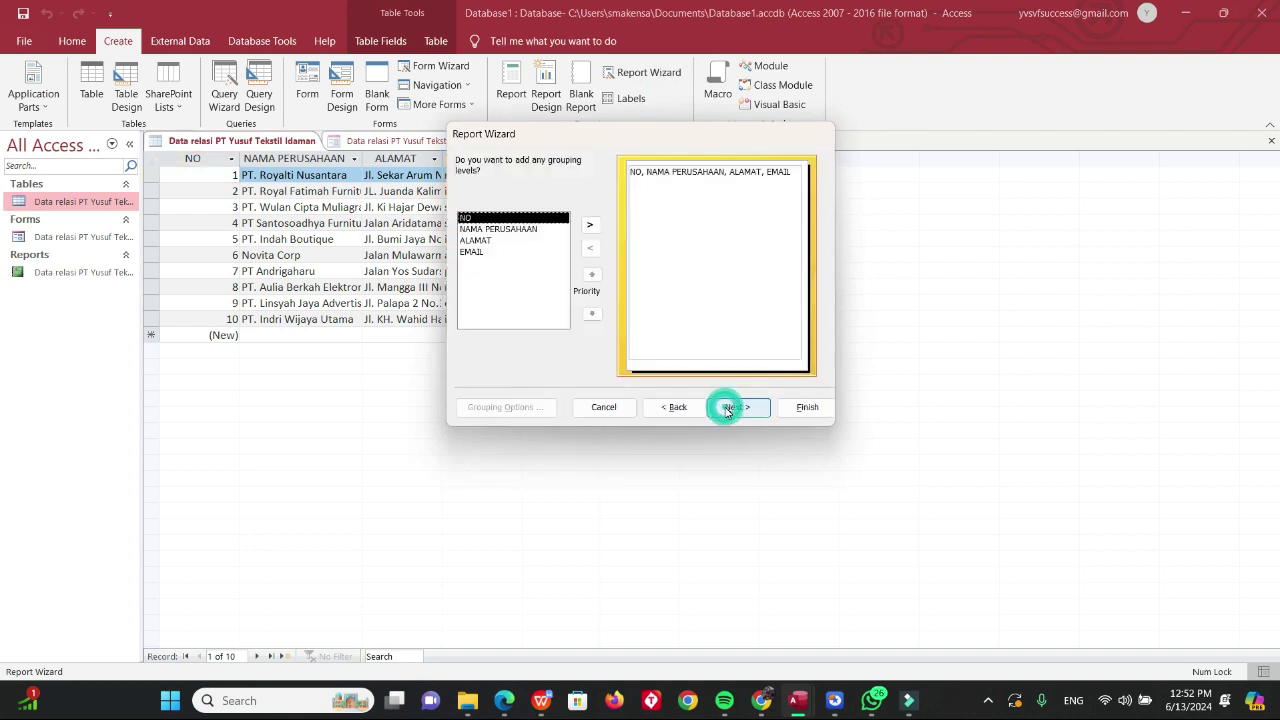
{"action": "left_click", "coordinate": [735, 408]}
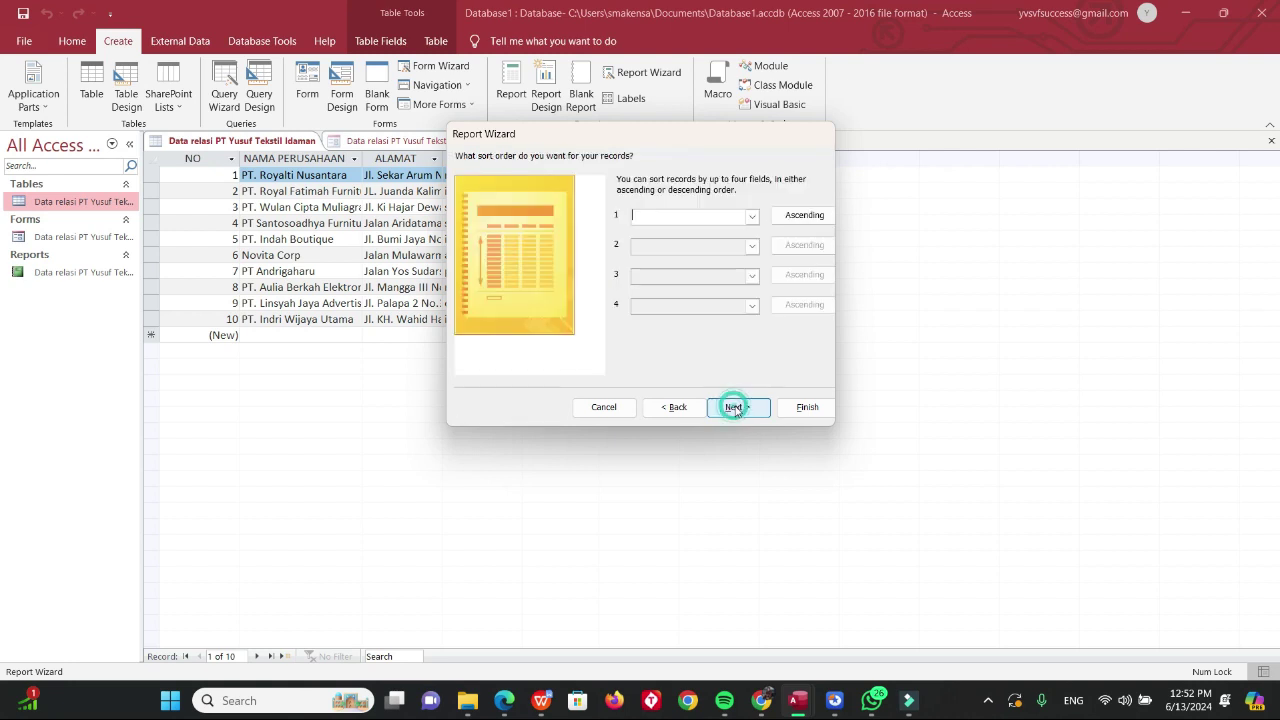